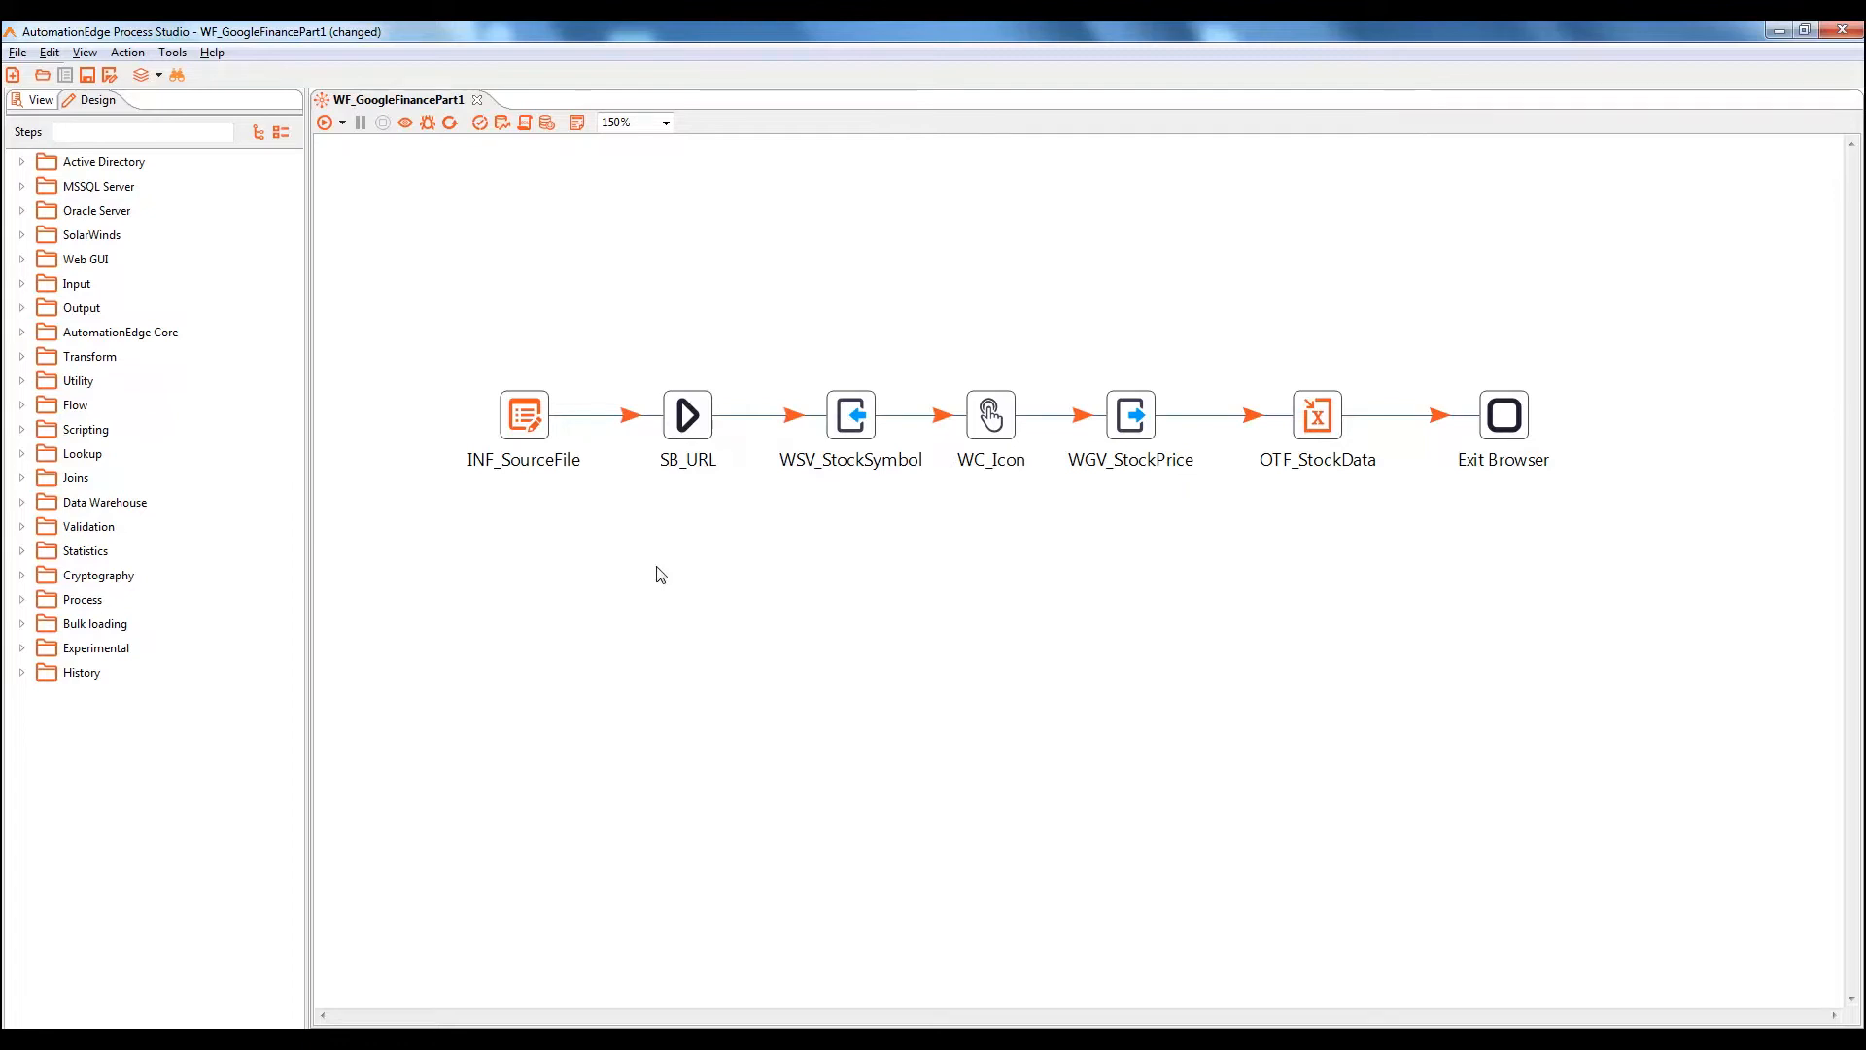
# Create a new empty workflow and save it as WF_Parent
pyautogui.click(13, 75)
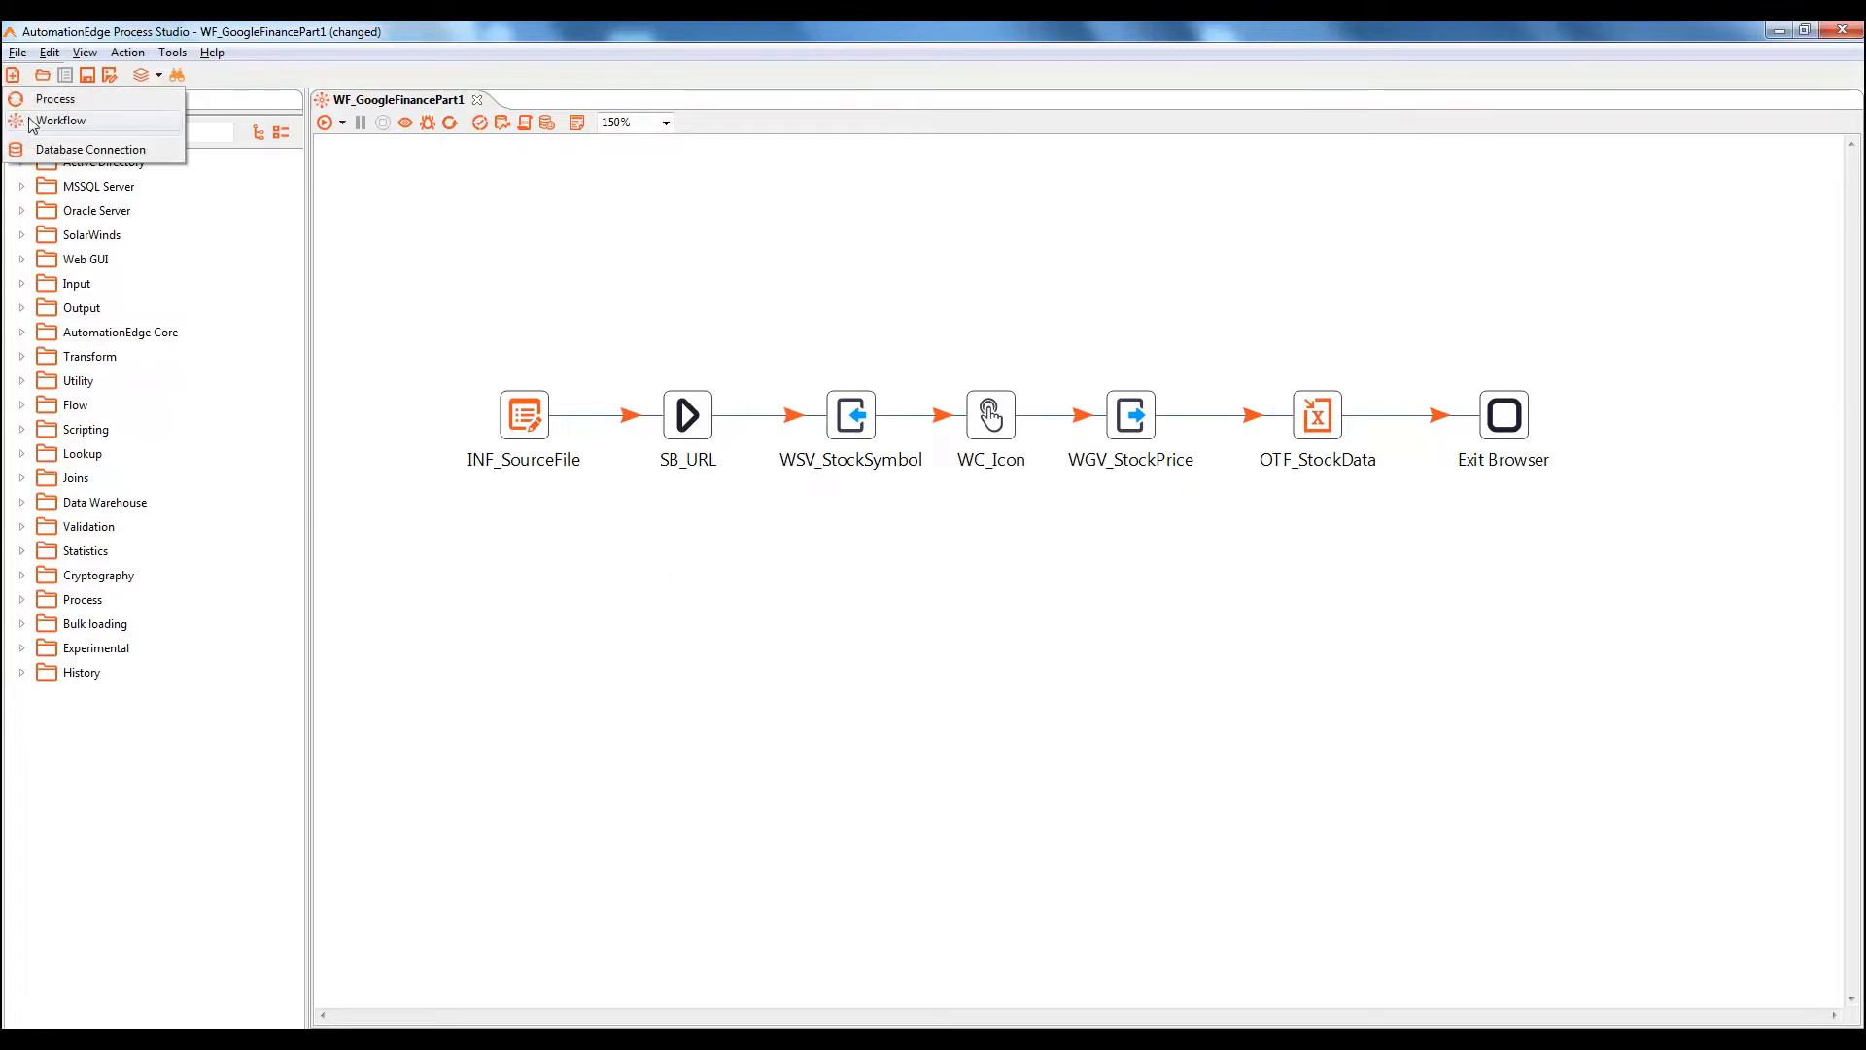
pyautogui.click(32, 121)
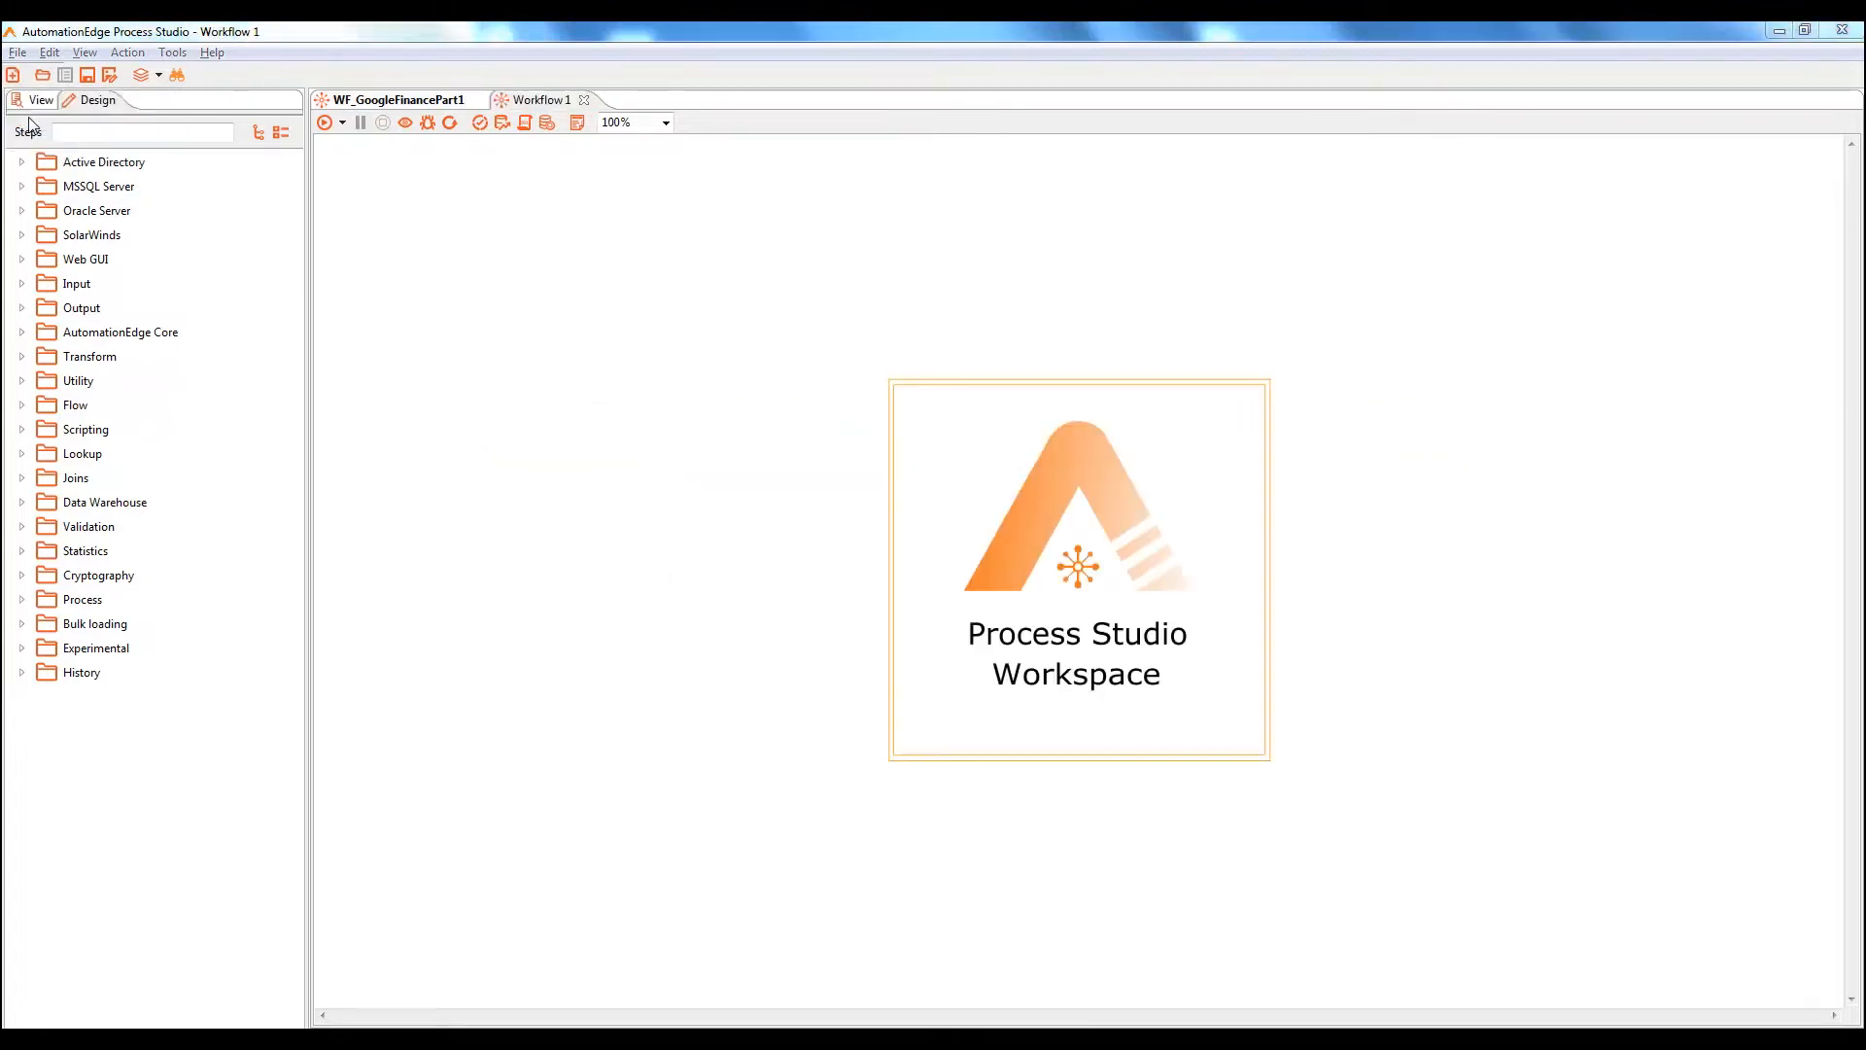
pyautogui.hotkey('ctrl', 's')
pyautogui.write('WF')
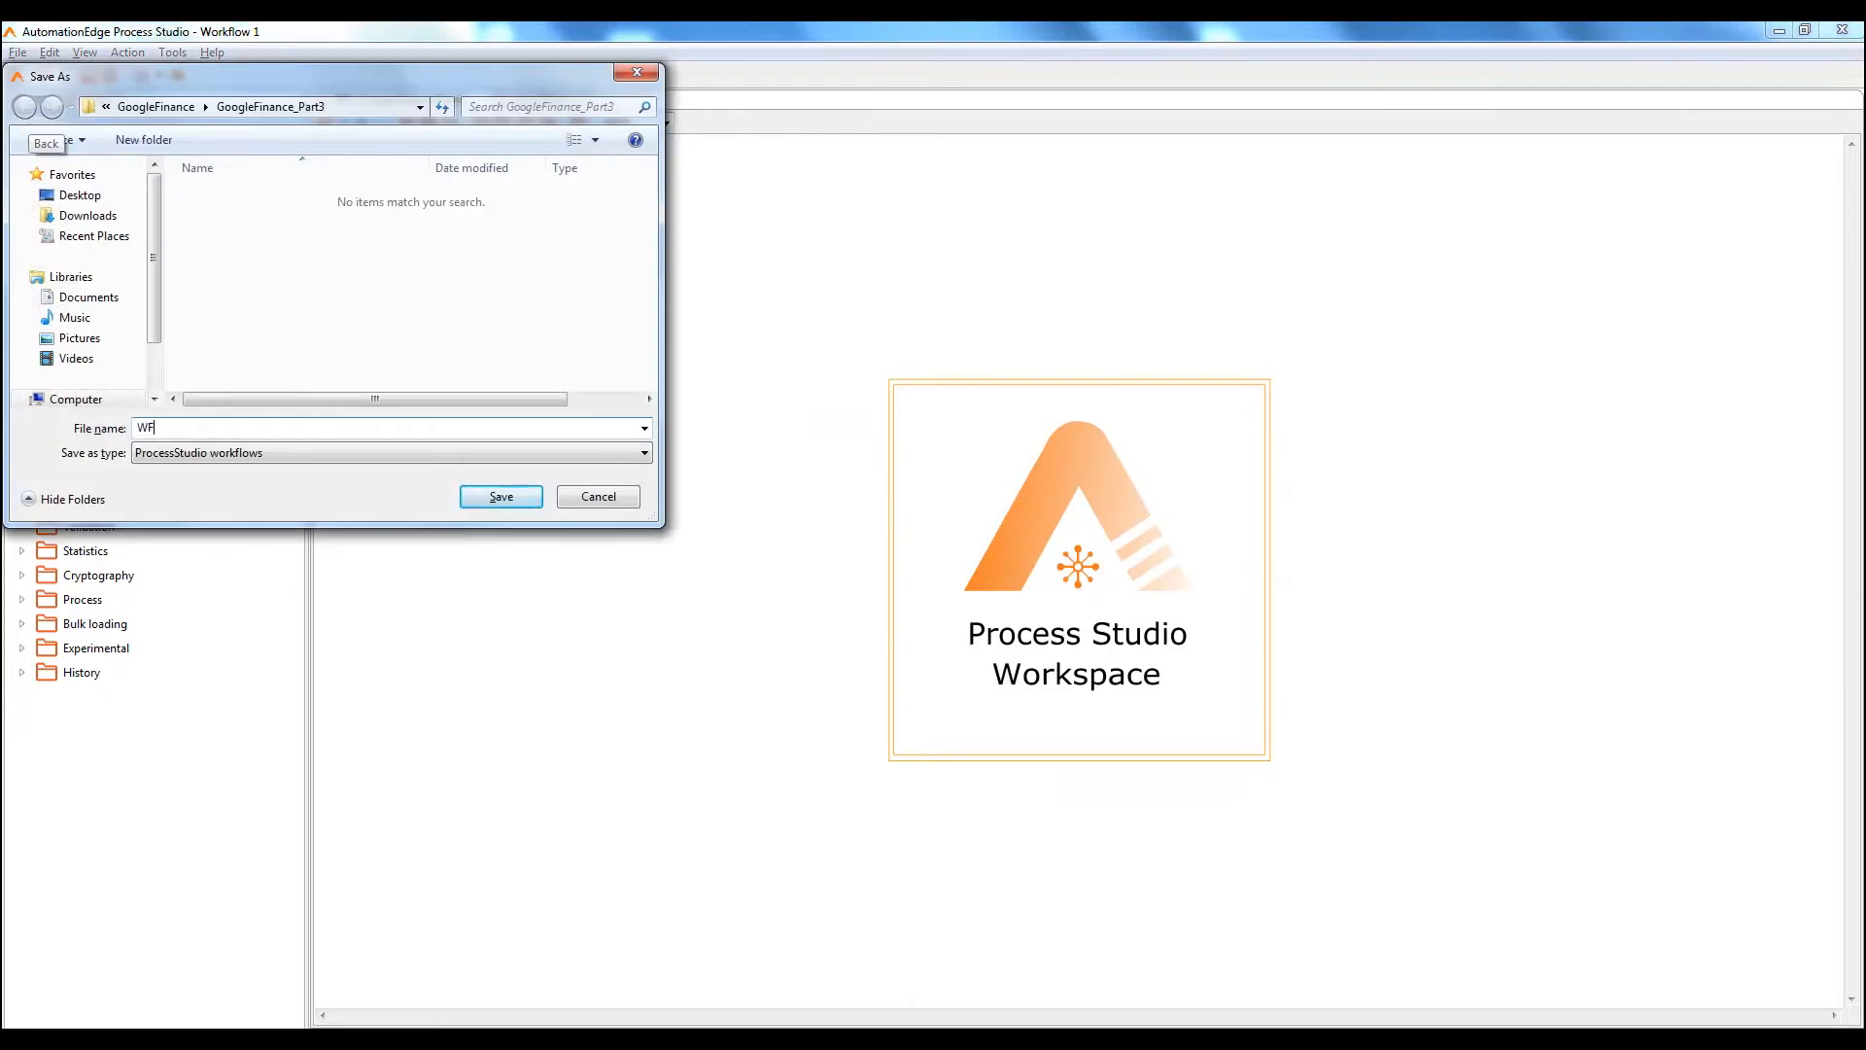
pyautogui.write('_Parent')
pyautogui.click(502, 497)
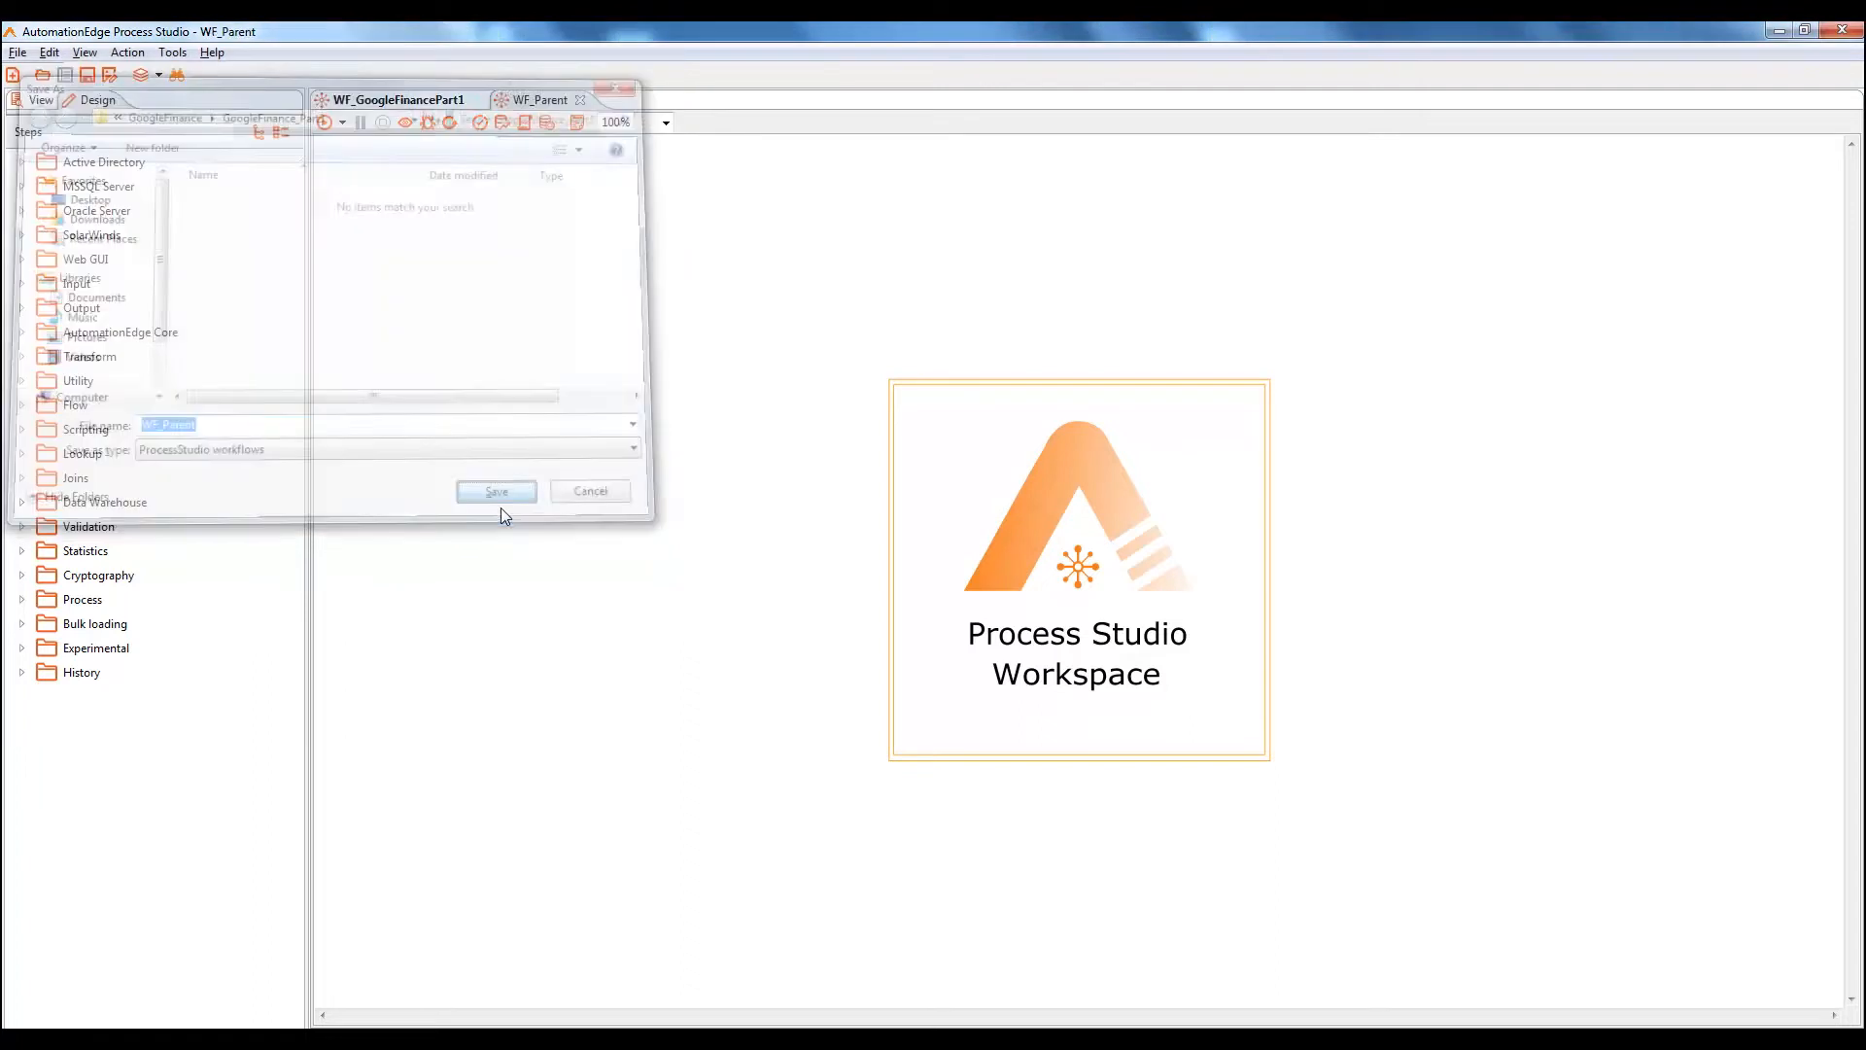
# Create a second empty workflow and save it as WF_Child
pyautogui.click(12, 76)
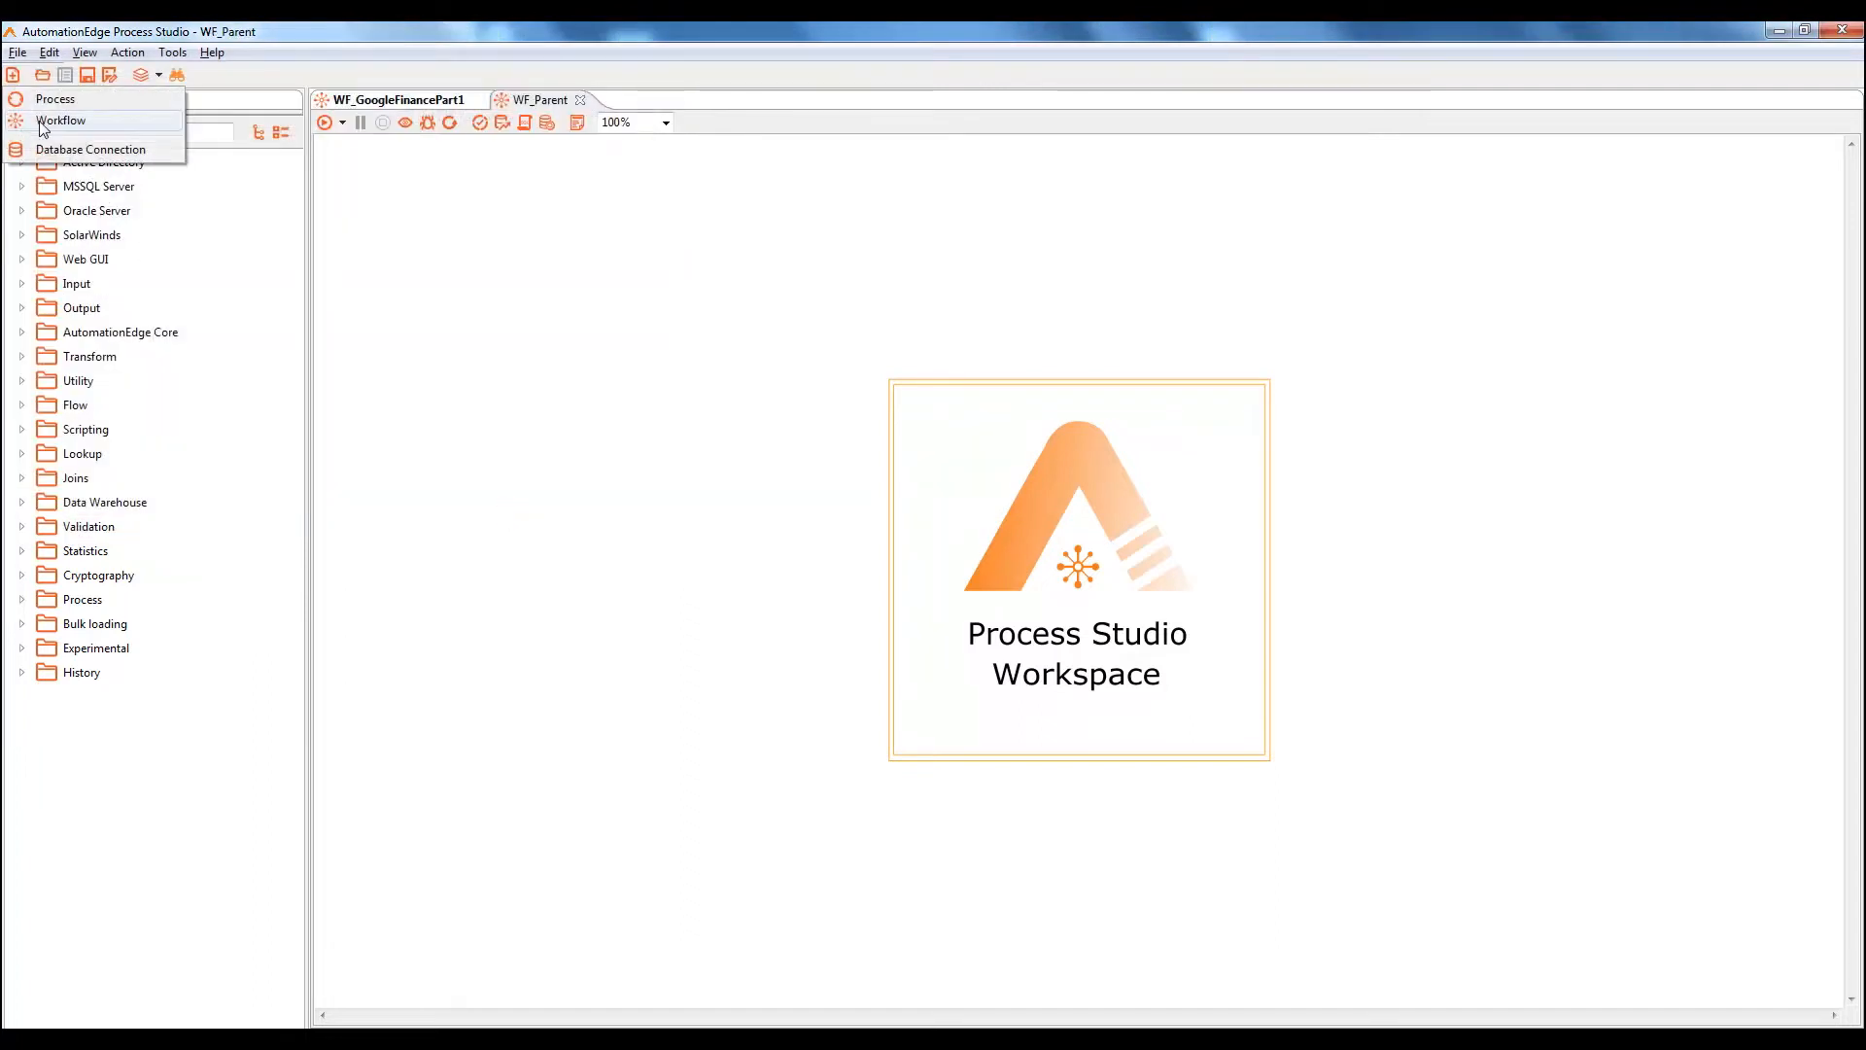
pyautogui.click(41, 123)
pyautogui.hotkey('ctrl', 's')
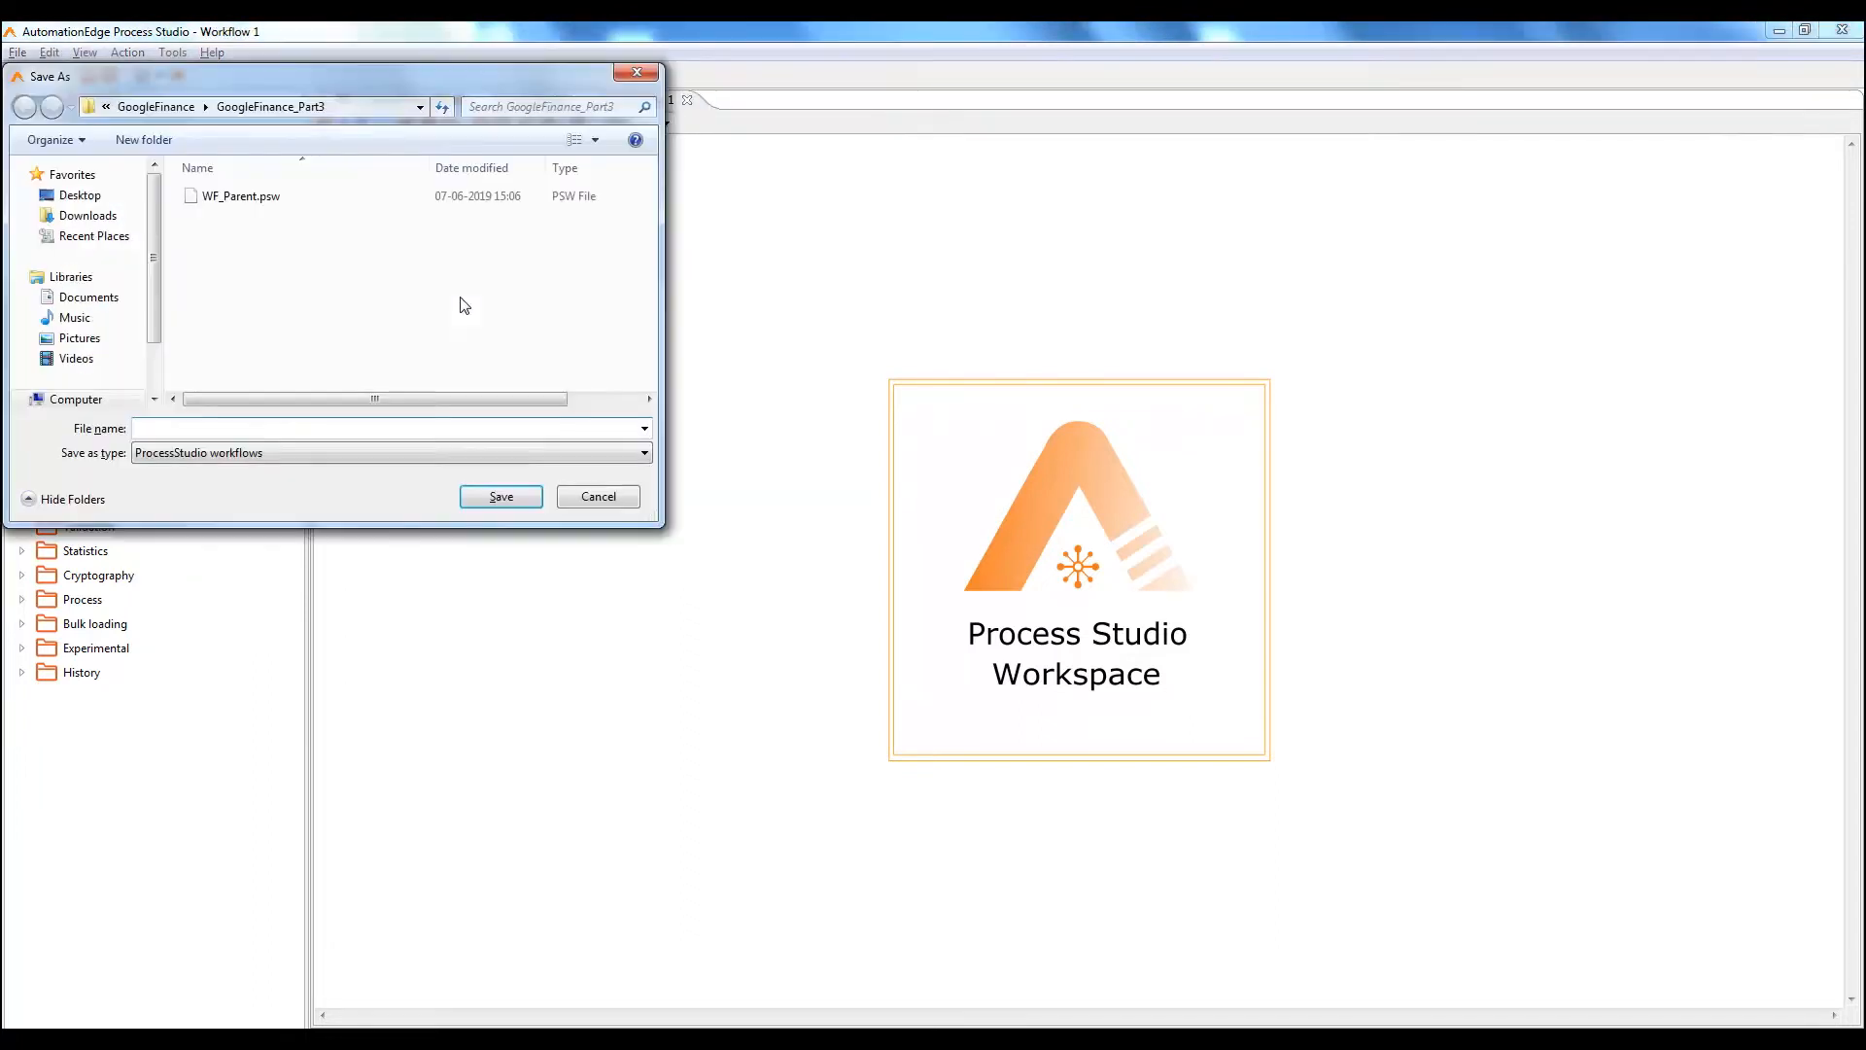
pyautogui.write('WF')
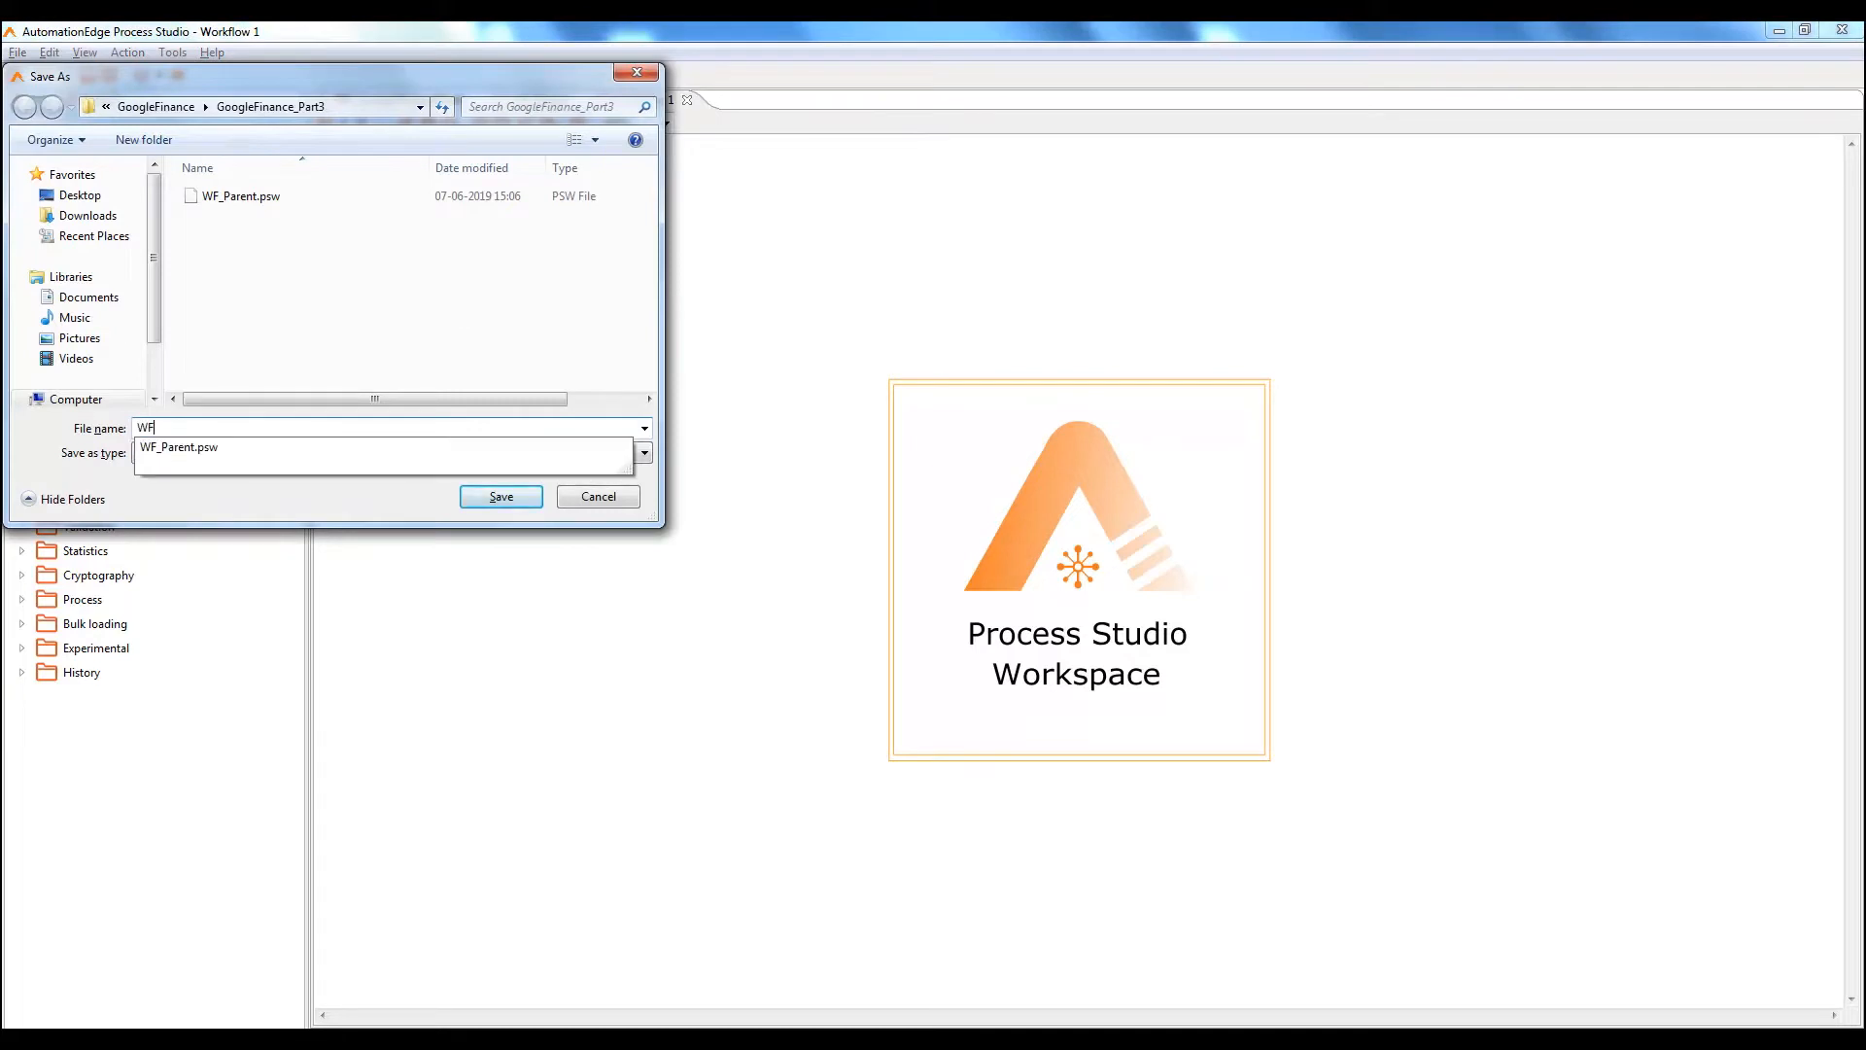
pyautogui.write('_Child')
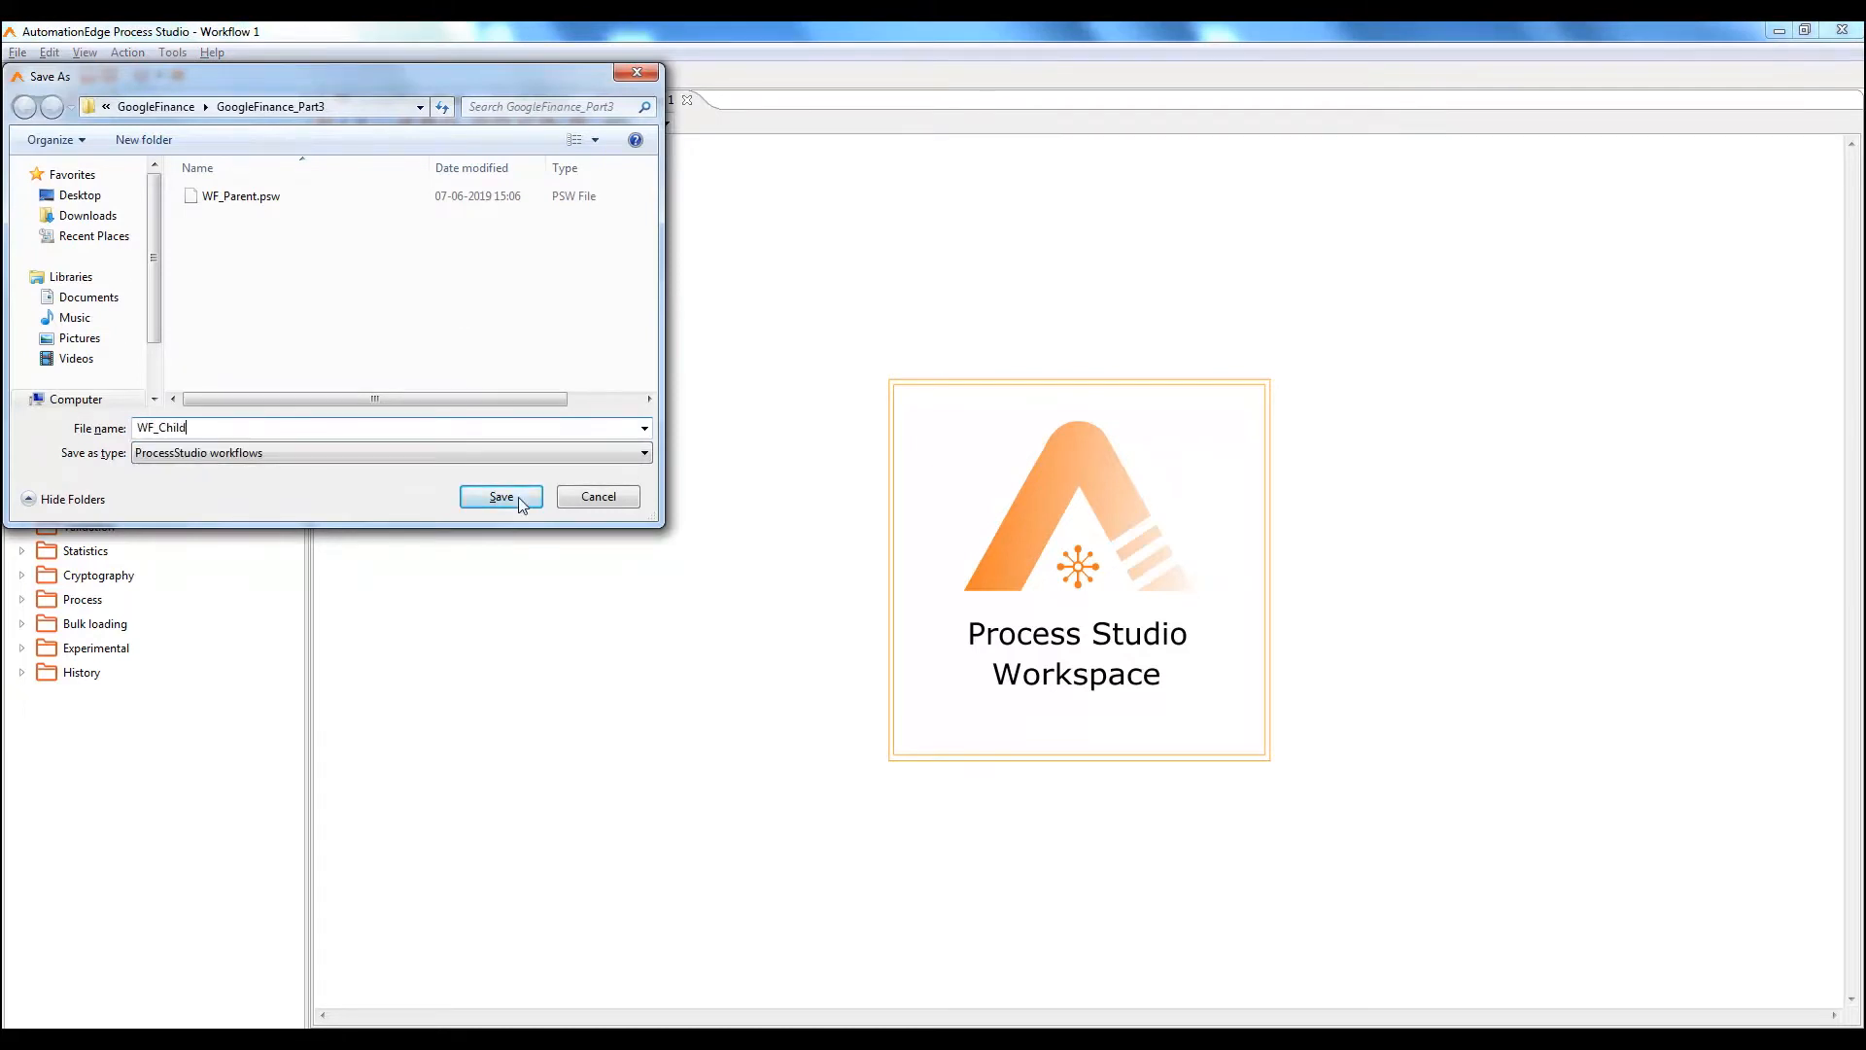
pyautogui.click(520, 499)
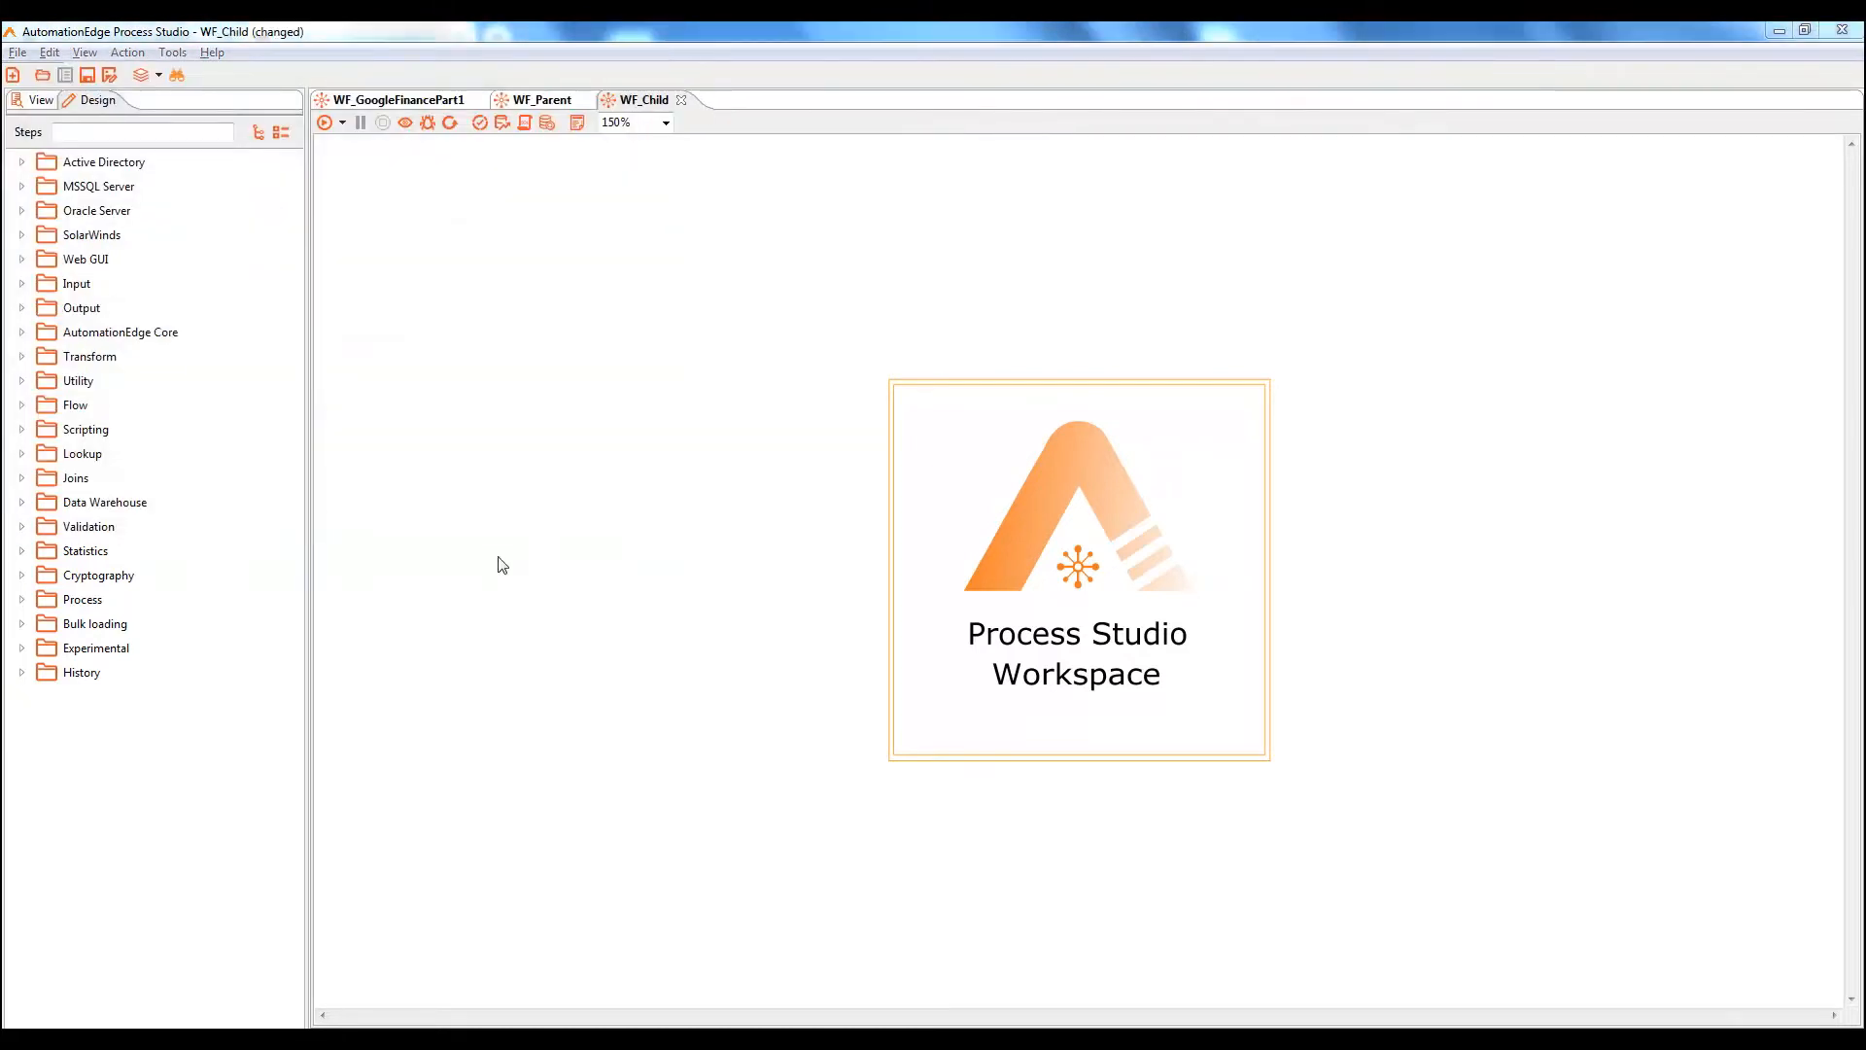
# Move the three middle web steps from WF_GoogleFinancePart1 into WF_Child
pyautogui.click(421, 99)
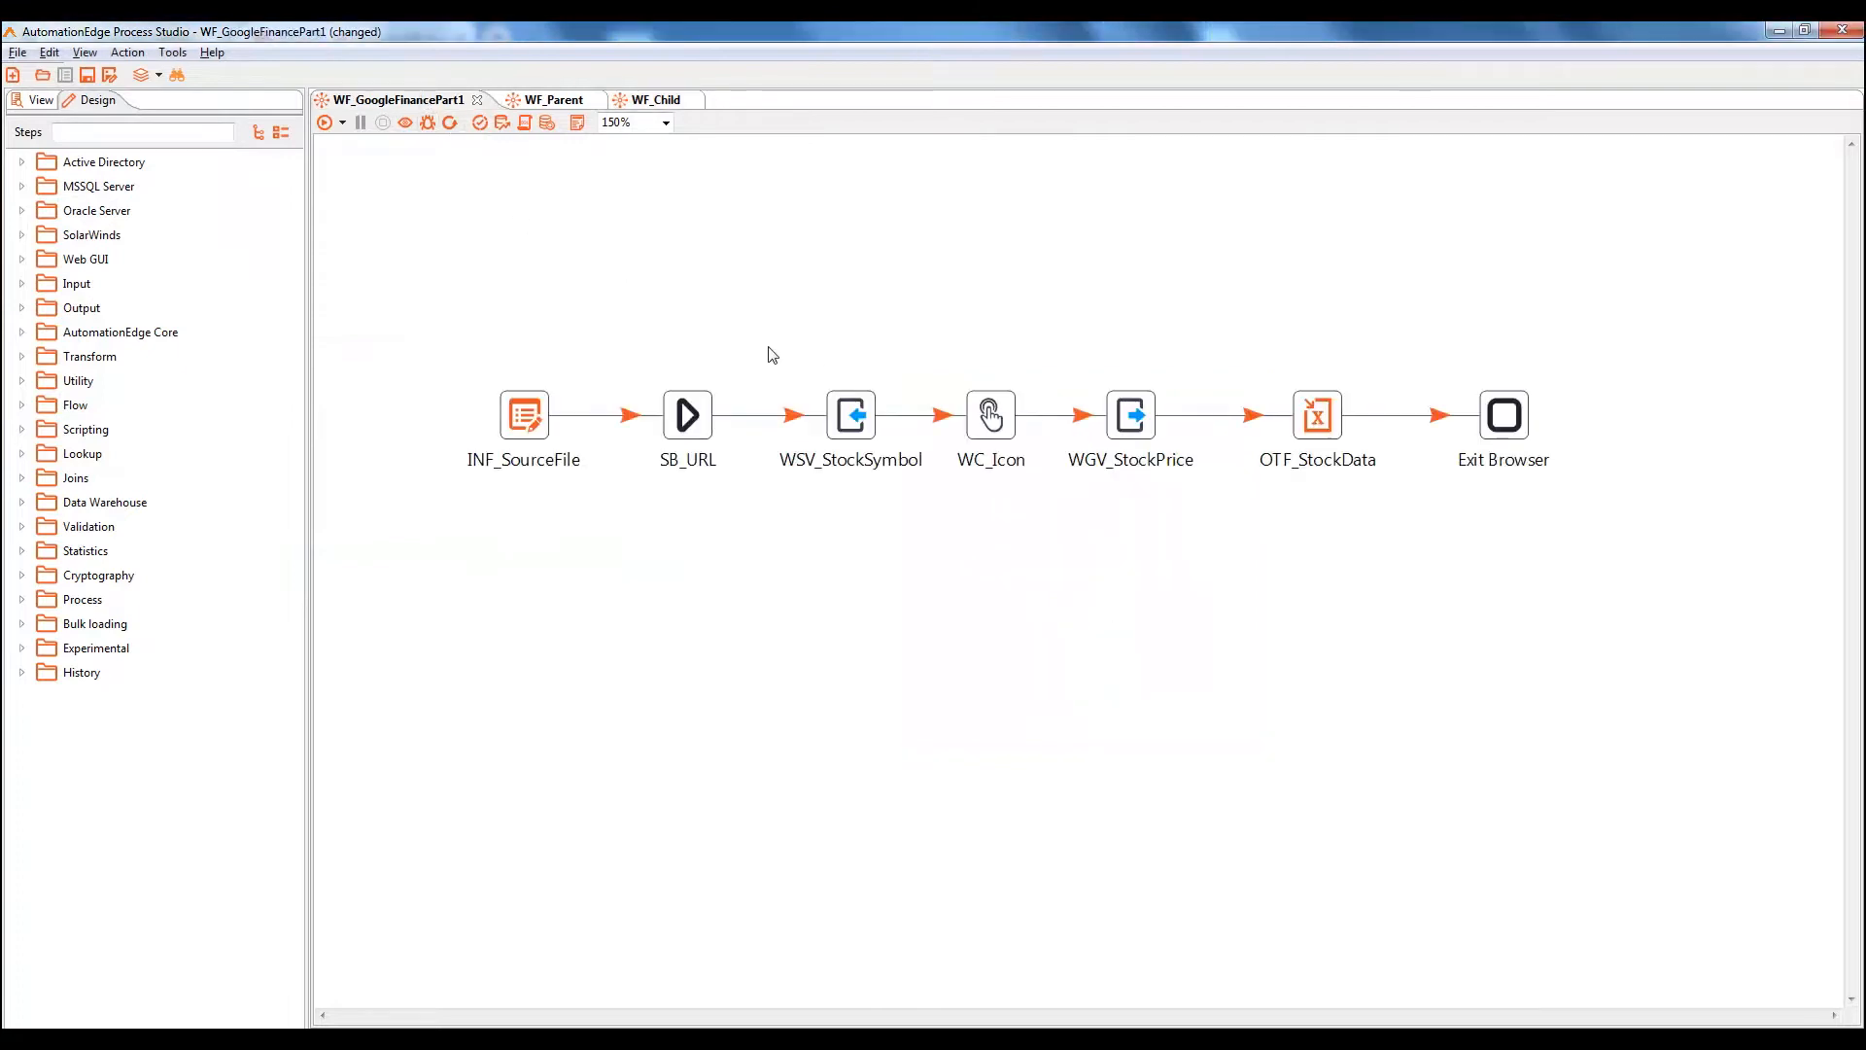
pyautogui.moveTo(768, 347); pyautogui.dragTo(1223, 501)
pyautogui.press('Delete')
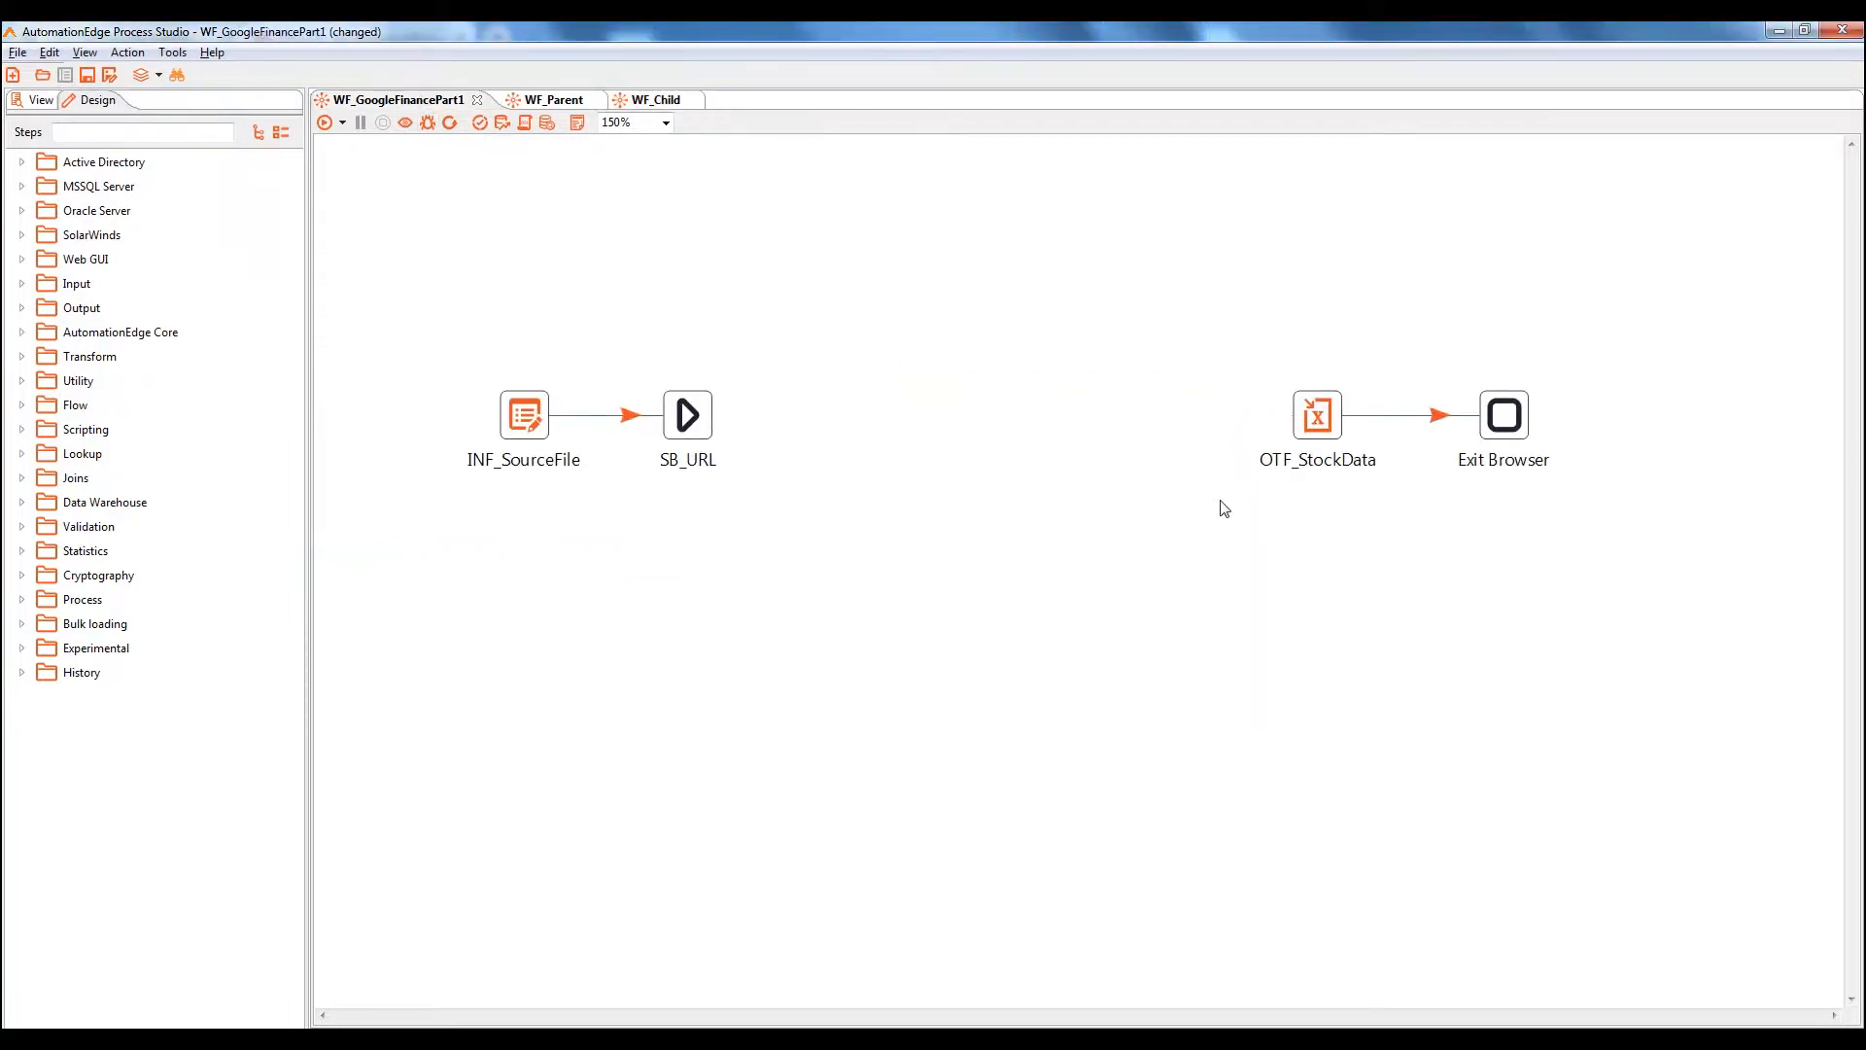
pyautogui.click(651, 99)
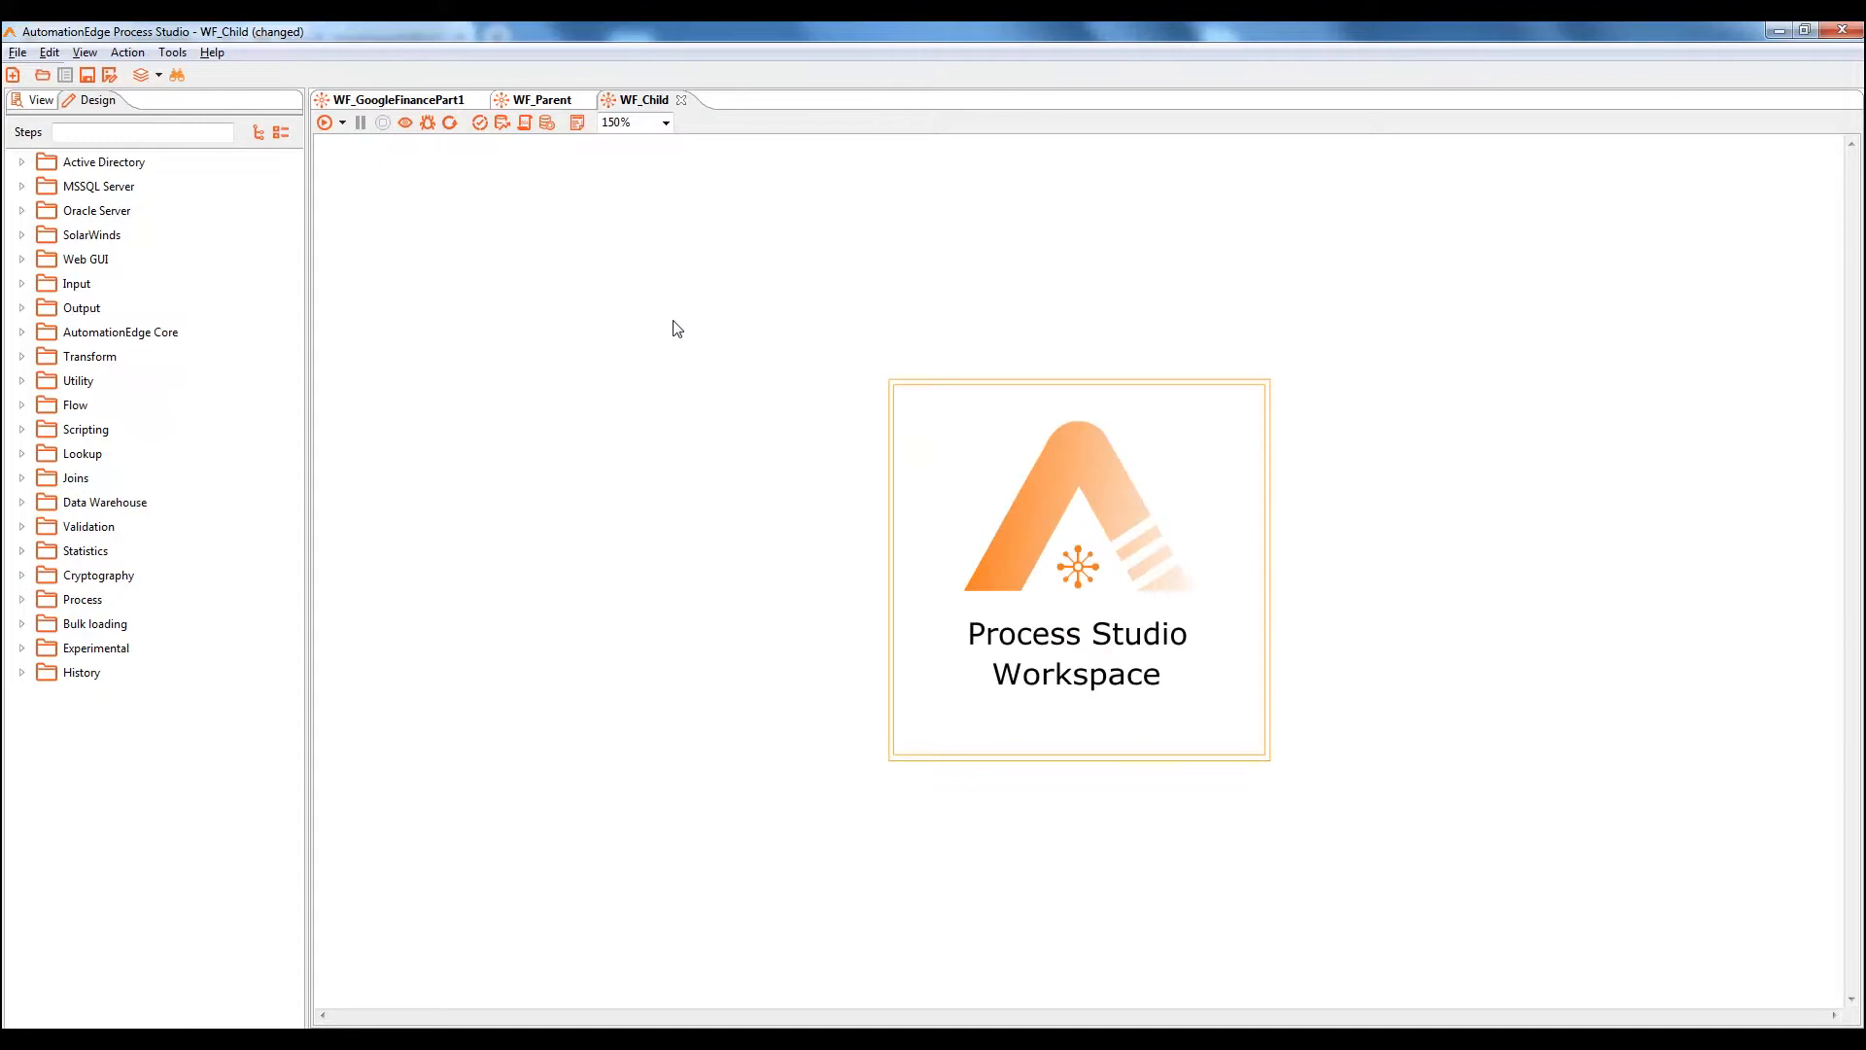
pyautogui.hotkey('ctrl', 'v')
# Move the four remaining steps from WF_GoogleFinancePart1 into WF_Parent and reposition them
pyautogui.click(418, 102)
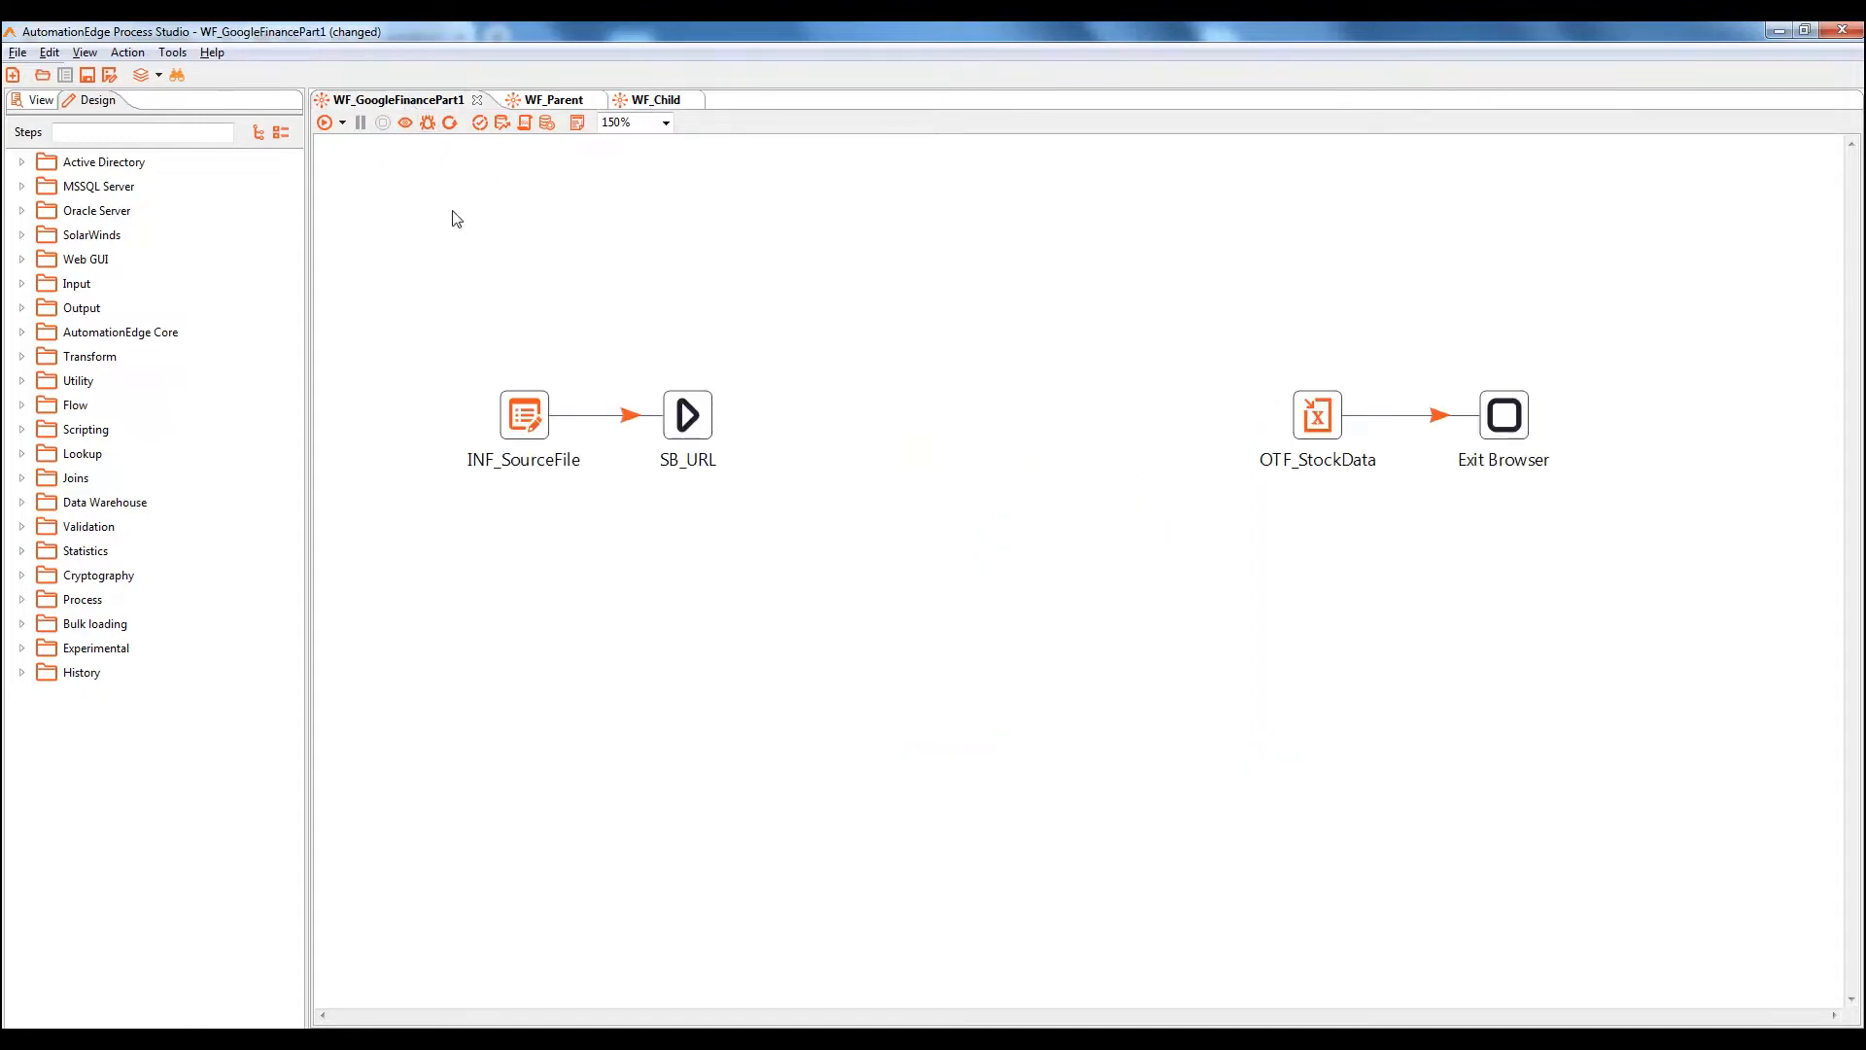
pyautogui.hotkey('ctrl', 'a')
pyautogui.hotkey('ctrl', 'x')
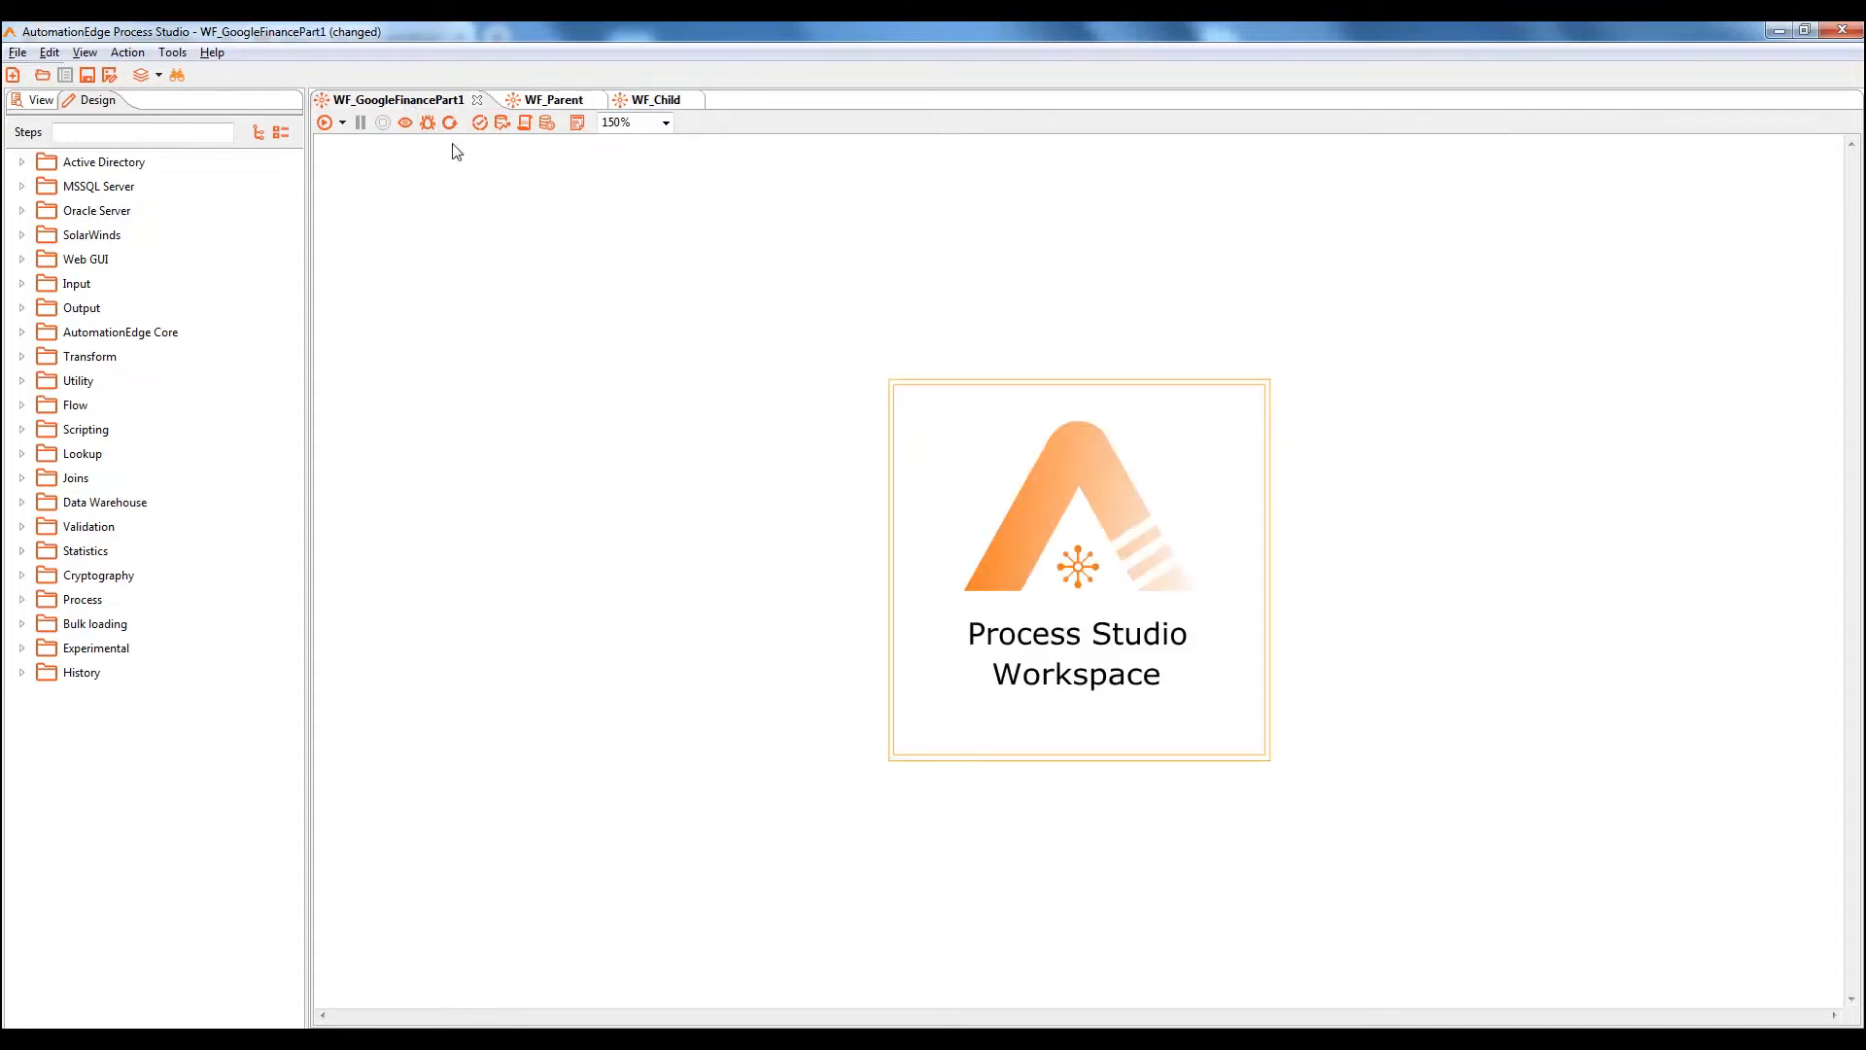
pyautogui.click(552, 99)
pyautogui.hotkey('ctrl', 'v')
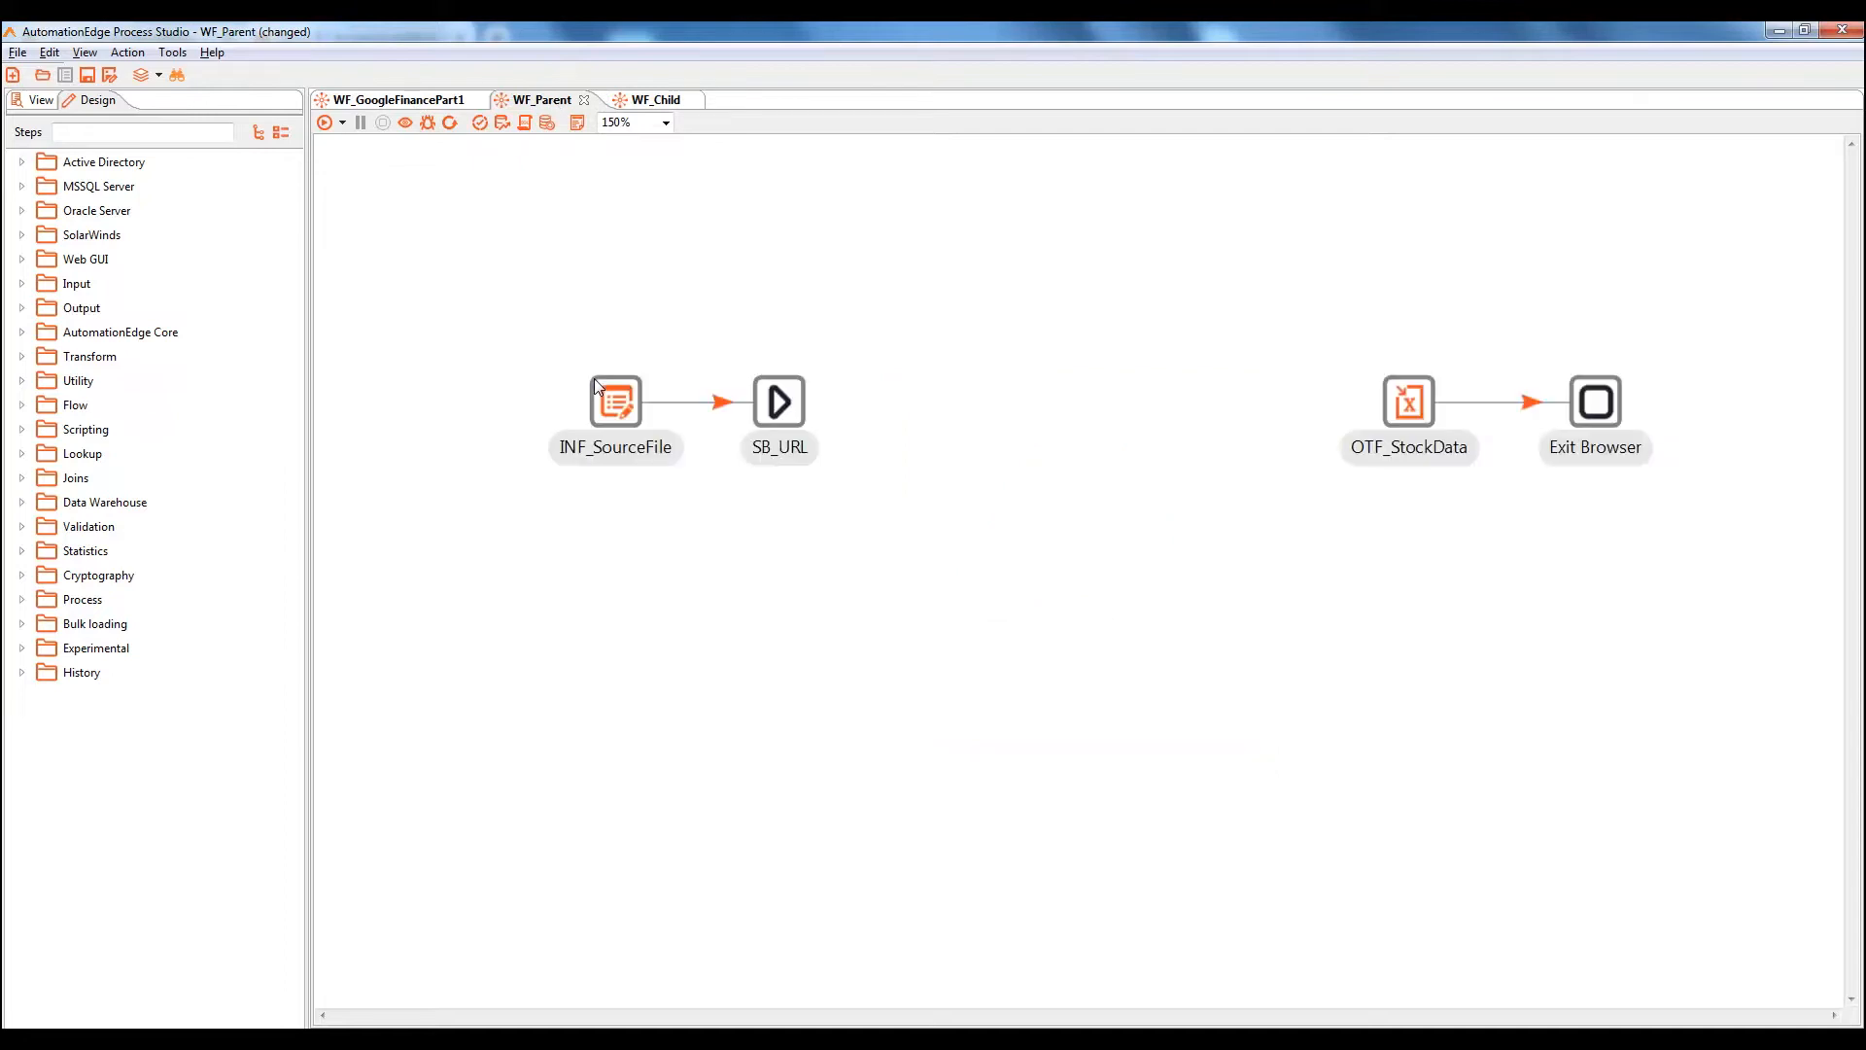
pyautogui.moveTo(596, 386); pyautogui.dragTo(534, 452)
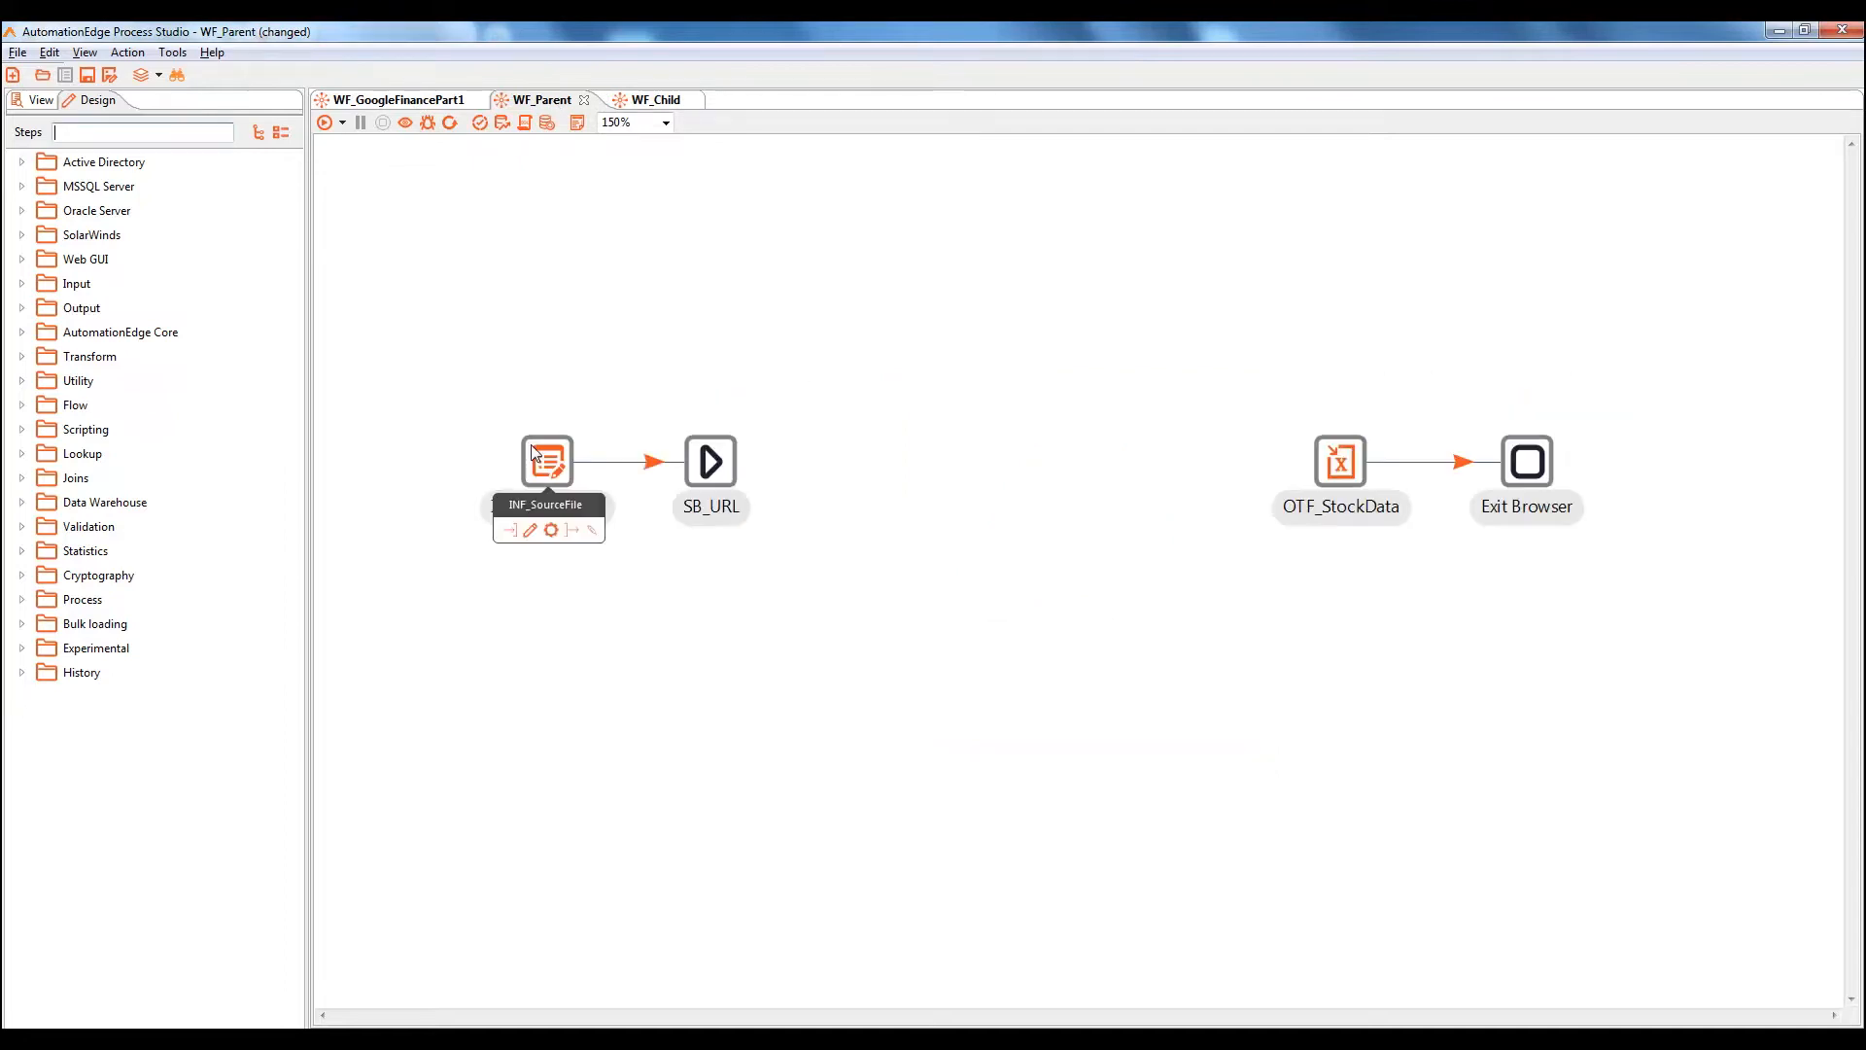
# Search 'work' and place a Workflow Executor step between SB_URL and OTF_StockData
pyautogui.click(93, 131)
pyautogui.write('work')
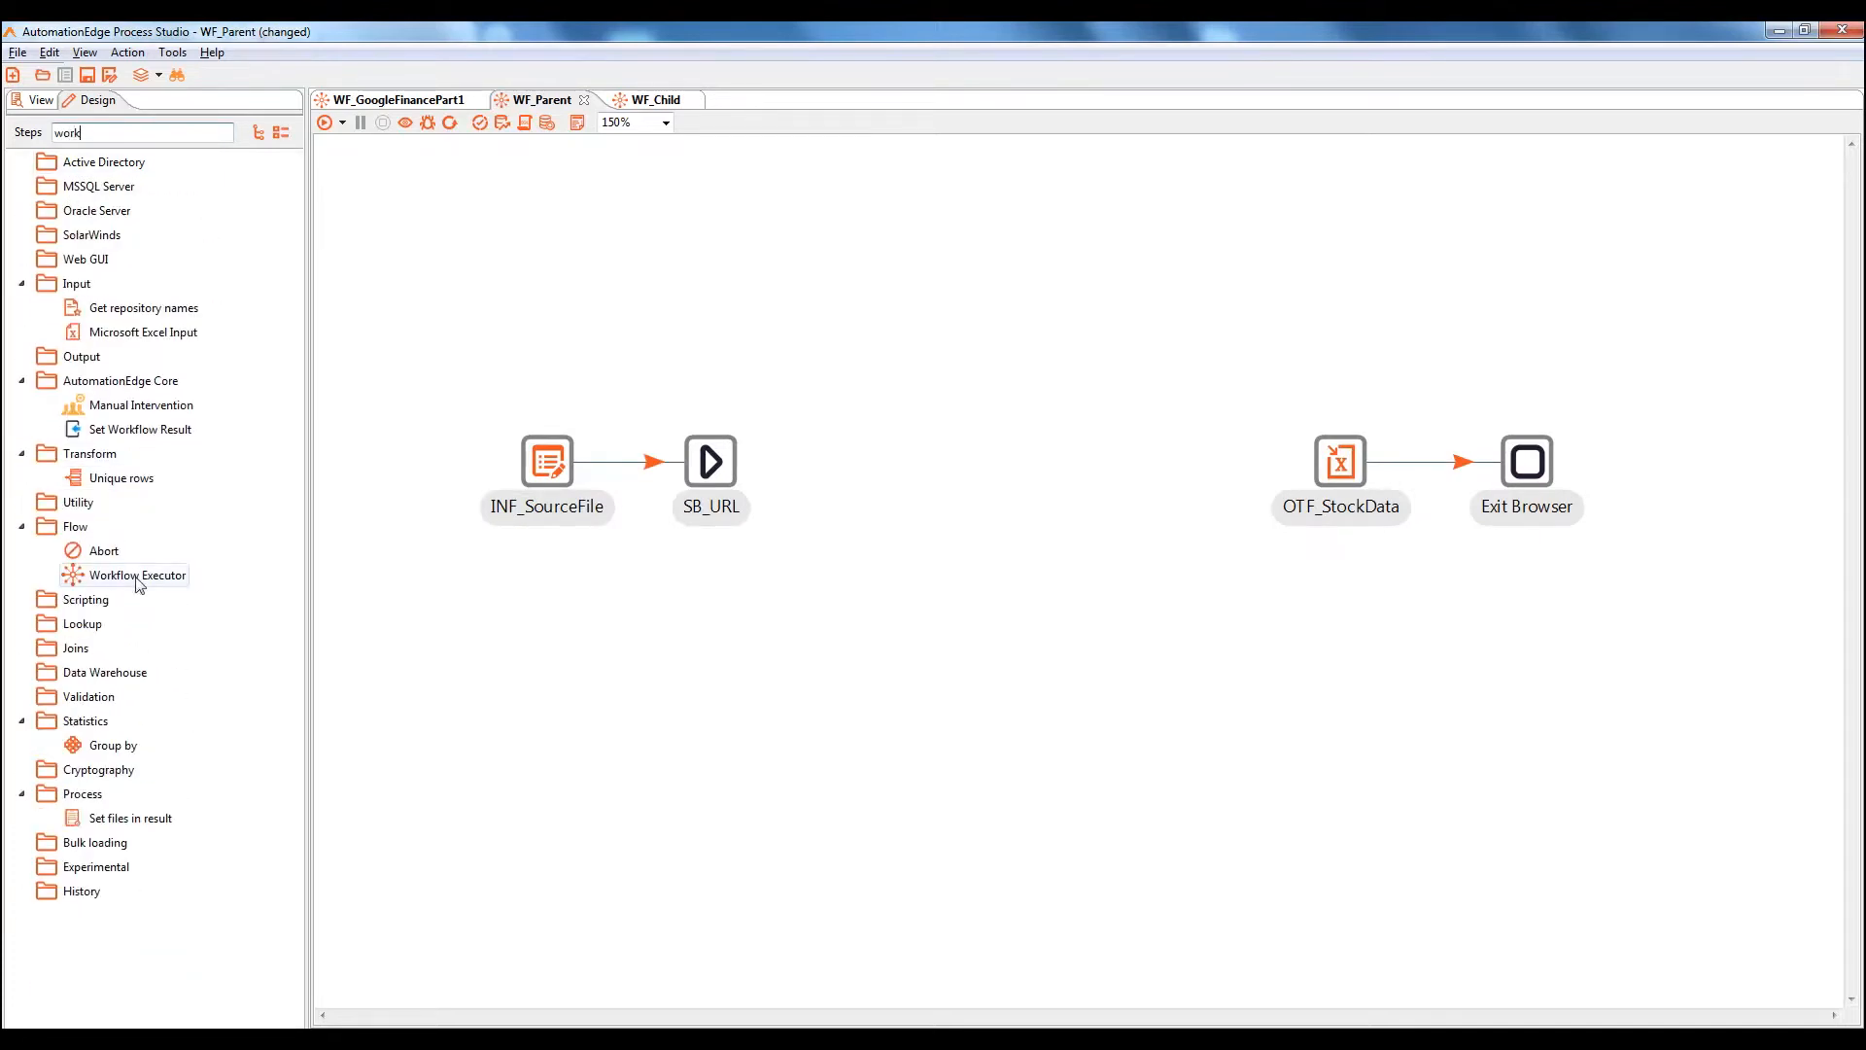
pyautogui.moveTo(137, 576); pyautogui.dragTo(997, 483)
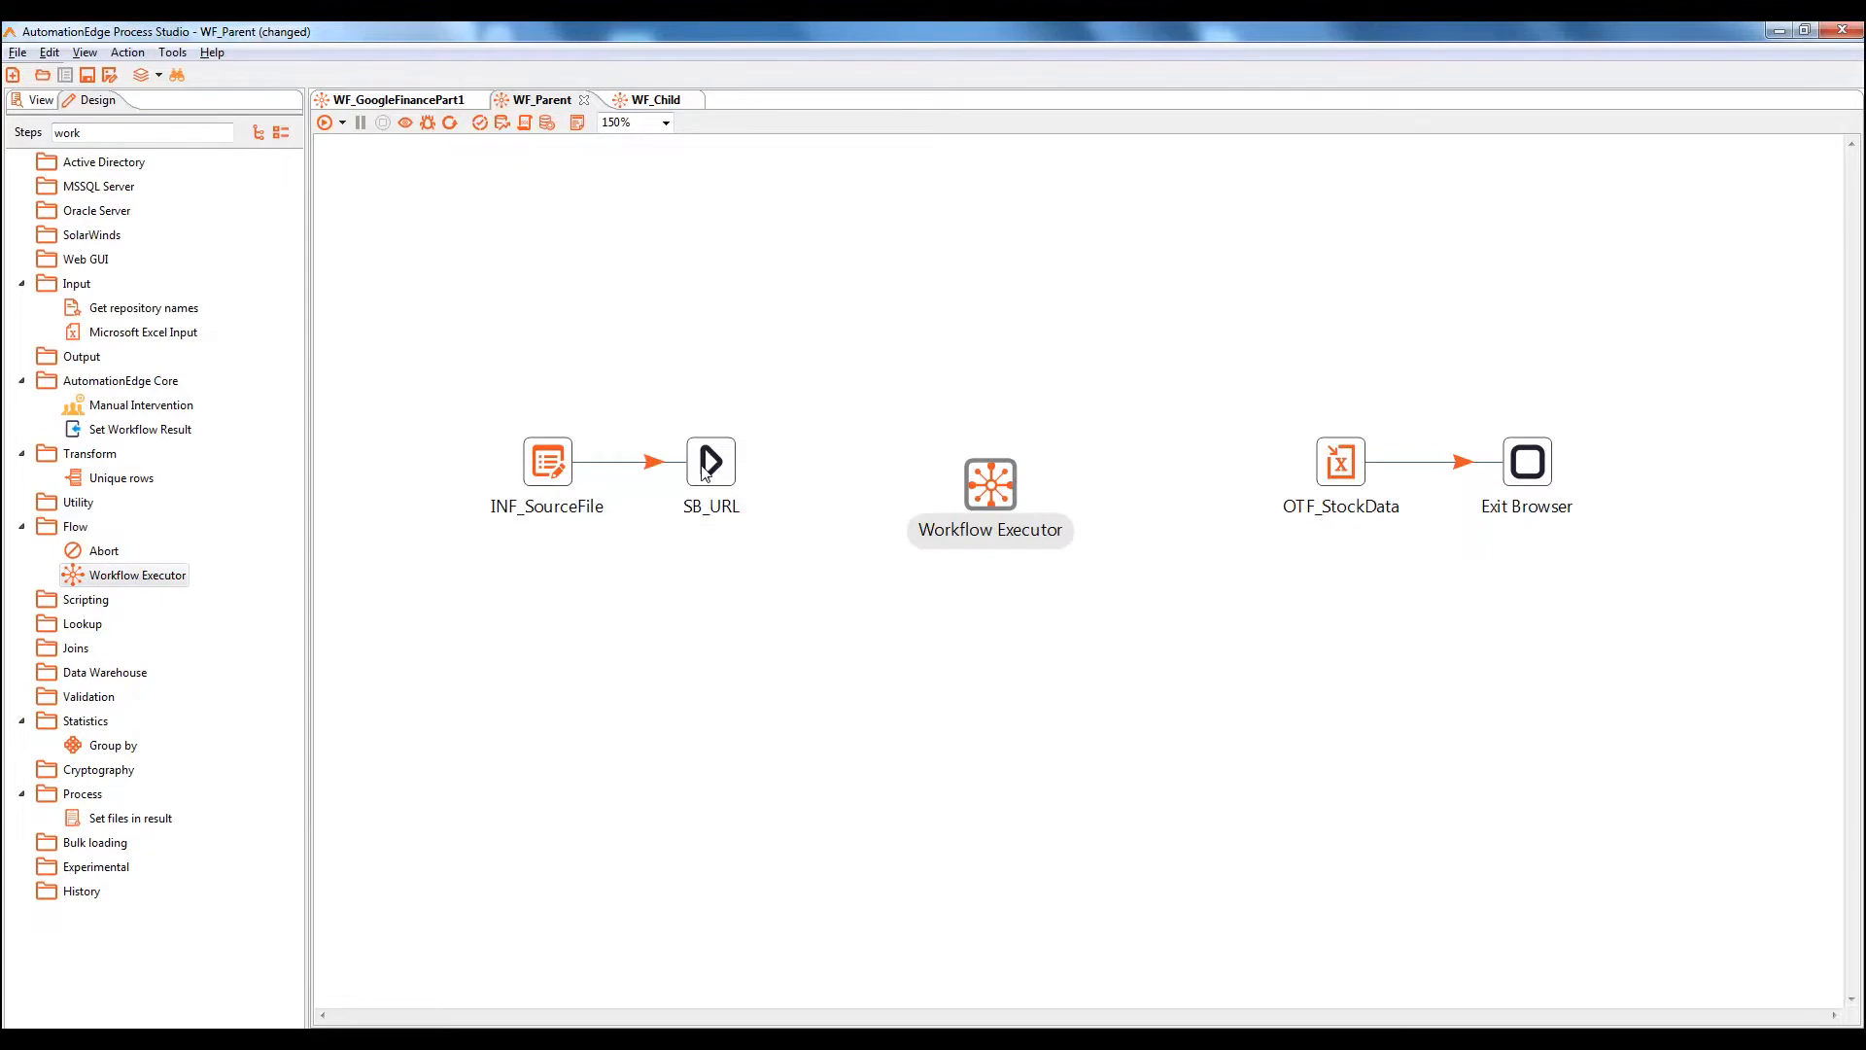
# Hop SB_URL into the executor as main output, and the executor's result rows into OTF_StockData
pyautogui.moveTo(719, 487)
pyautogui.moveTo(752, 534); pyautogui.dragTo(995, 469)
pyautogui.click(1006, 498)
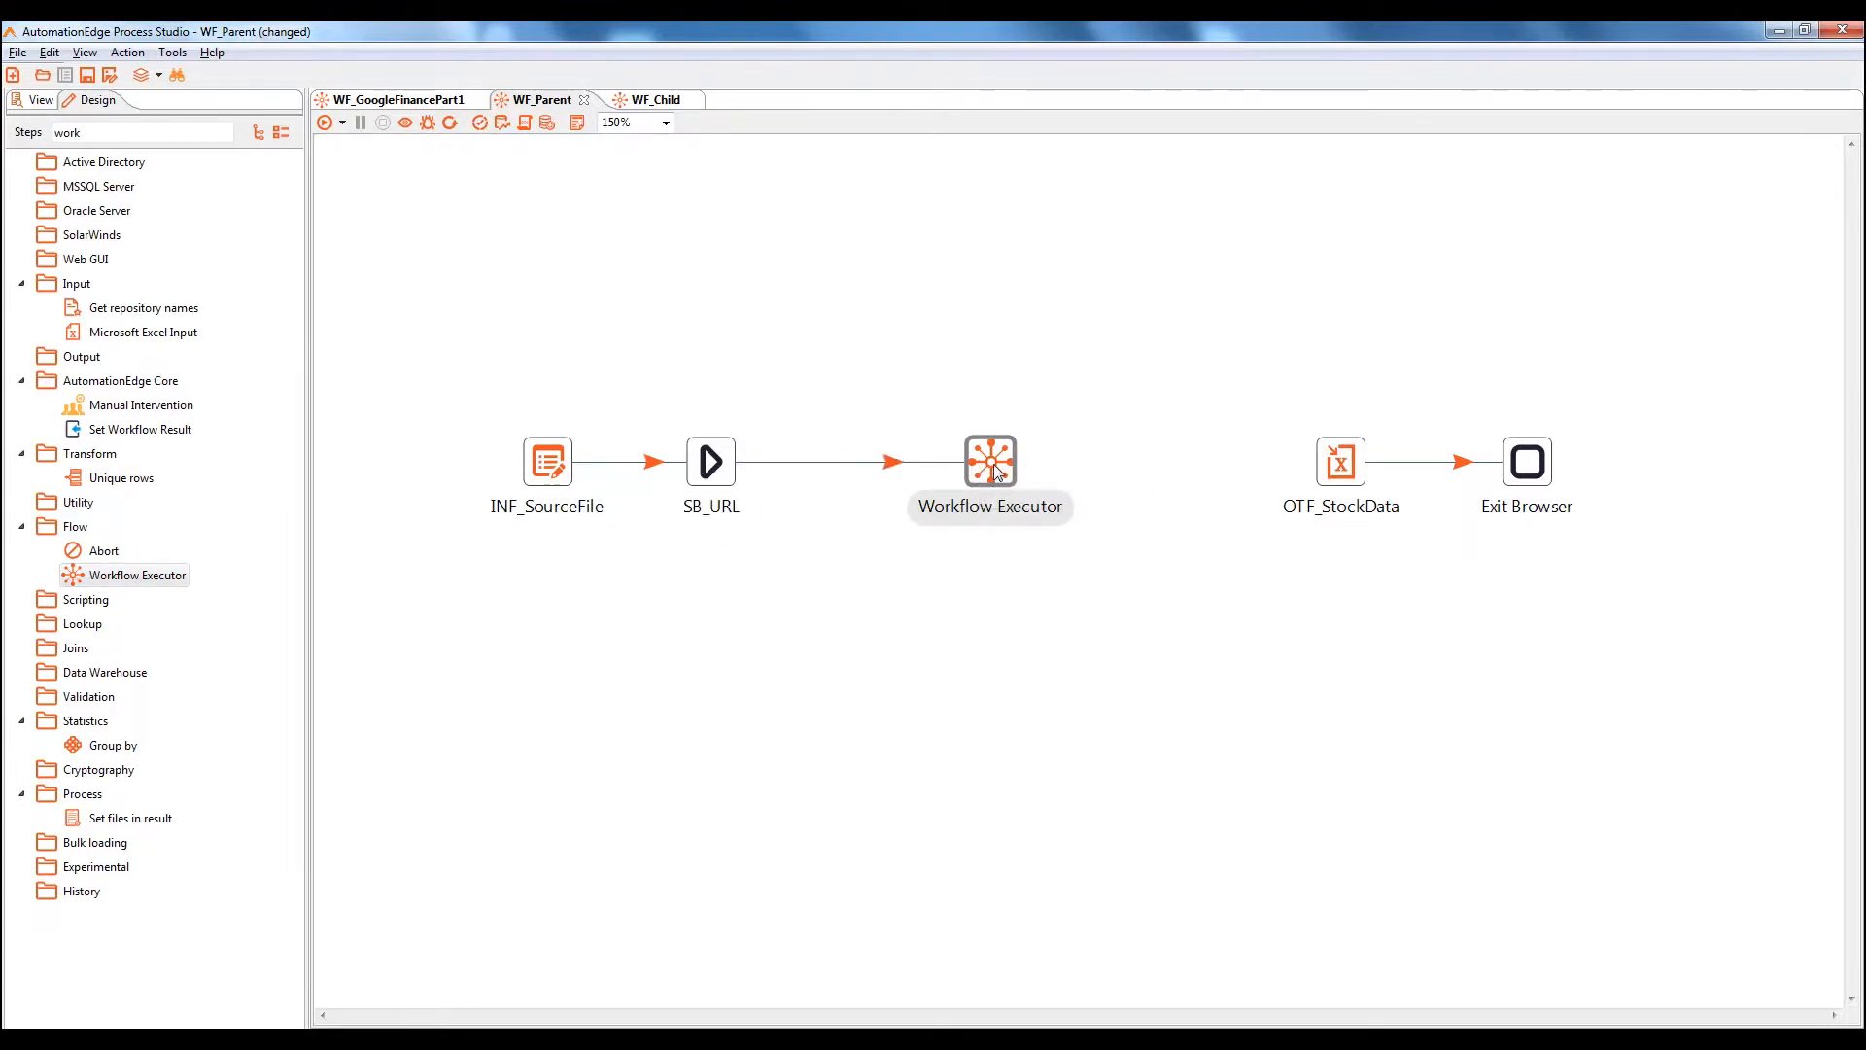
pyautogui.moveTo(1010, 478)
pyautogui.moveTo(1027, 535); pyautogui.dragTo(1340, 469)
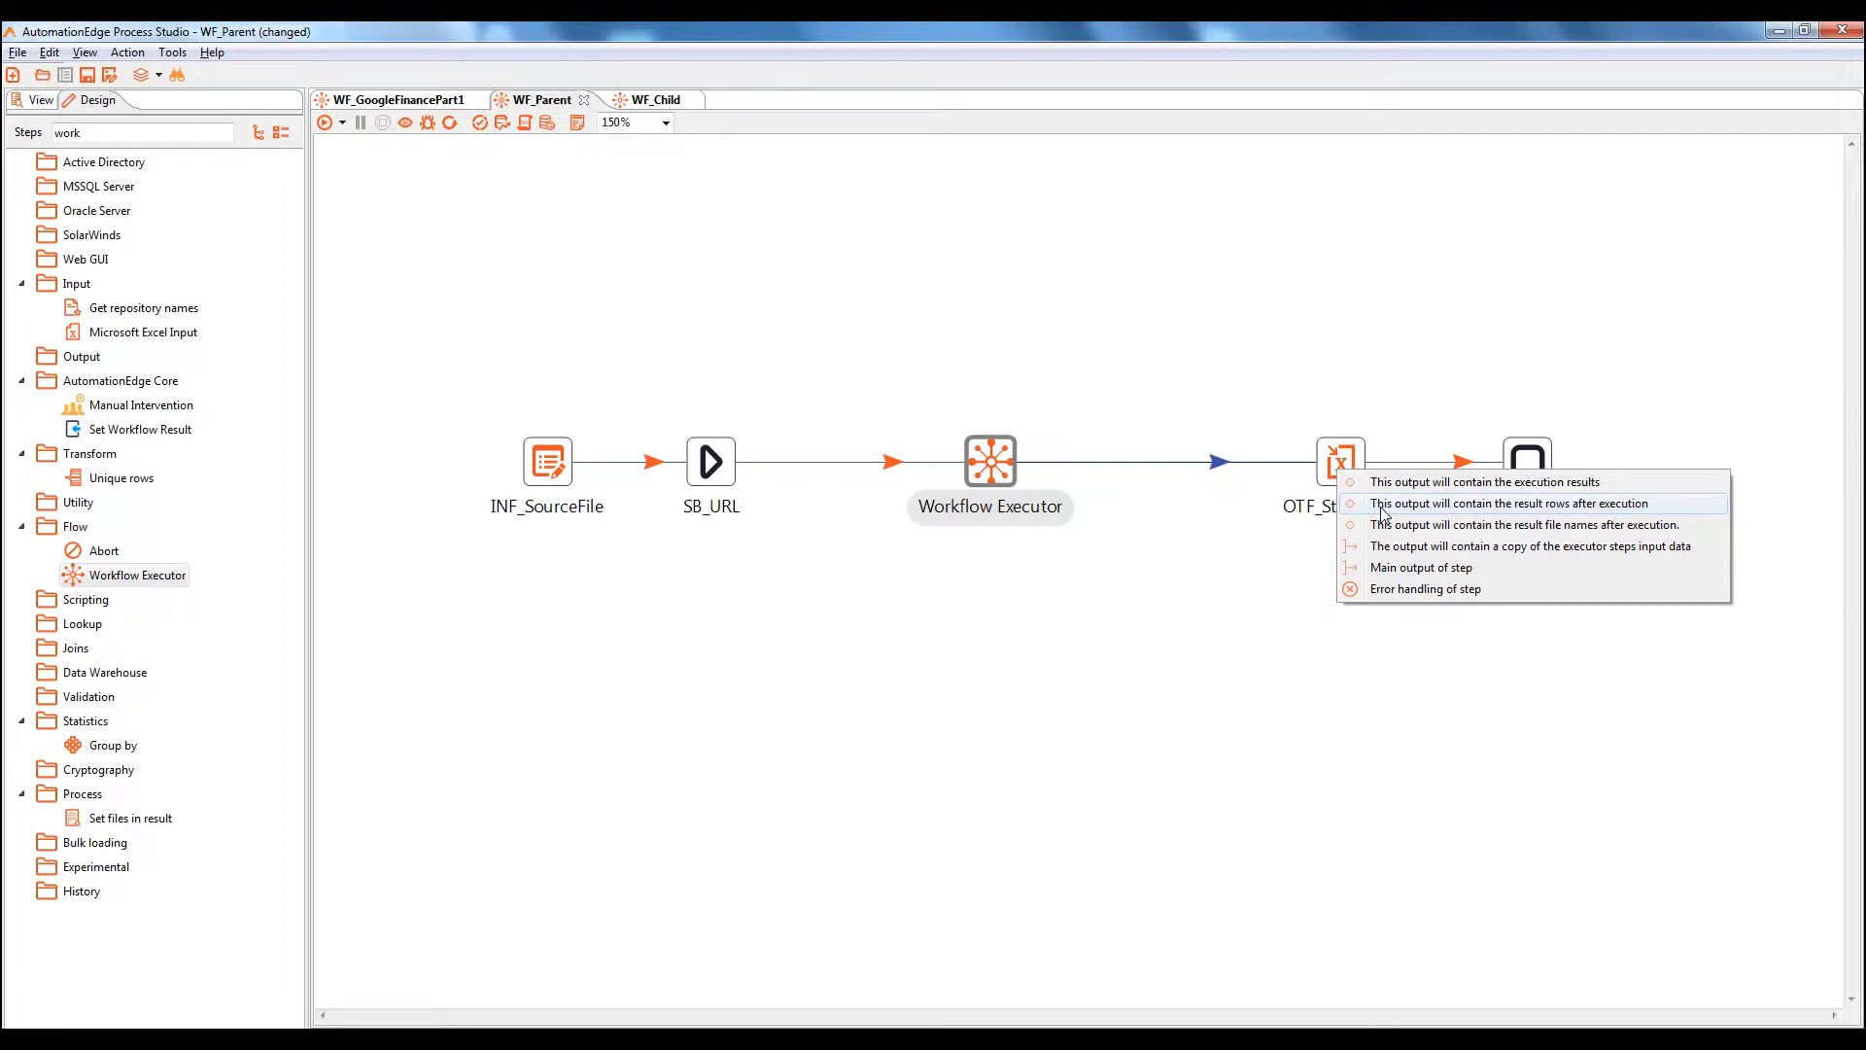
pyautogui.click(1380, 508)
pyautogui.doubleClick(990, 470)
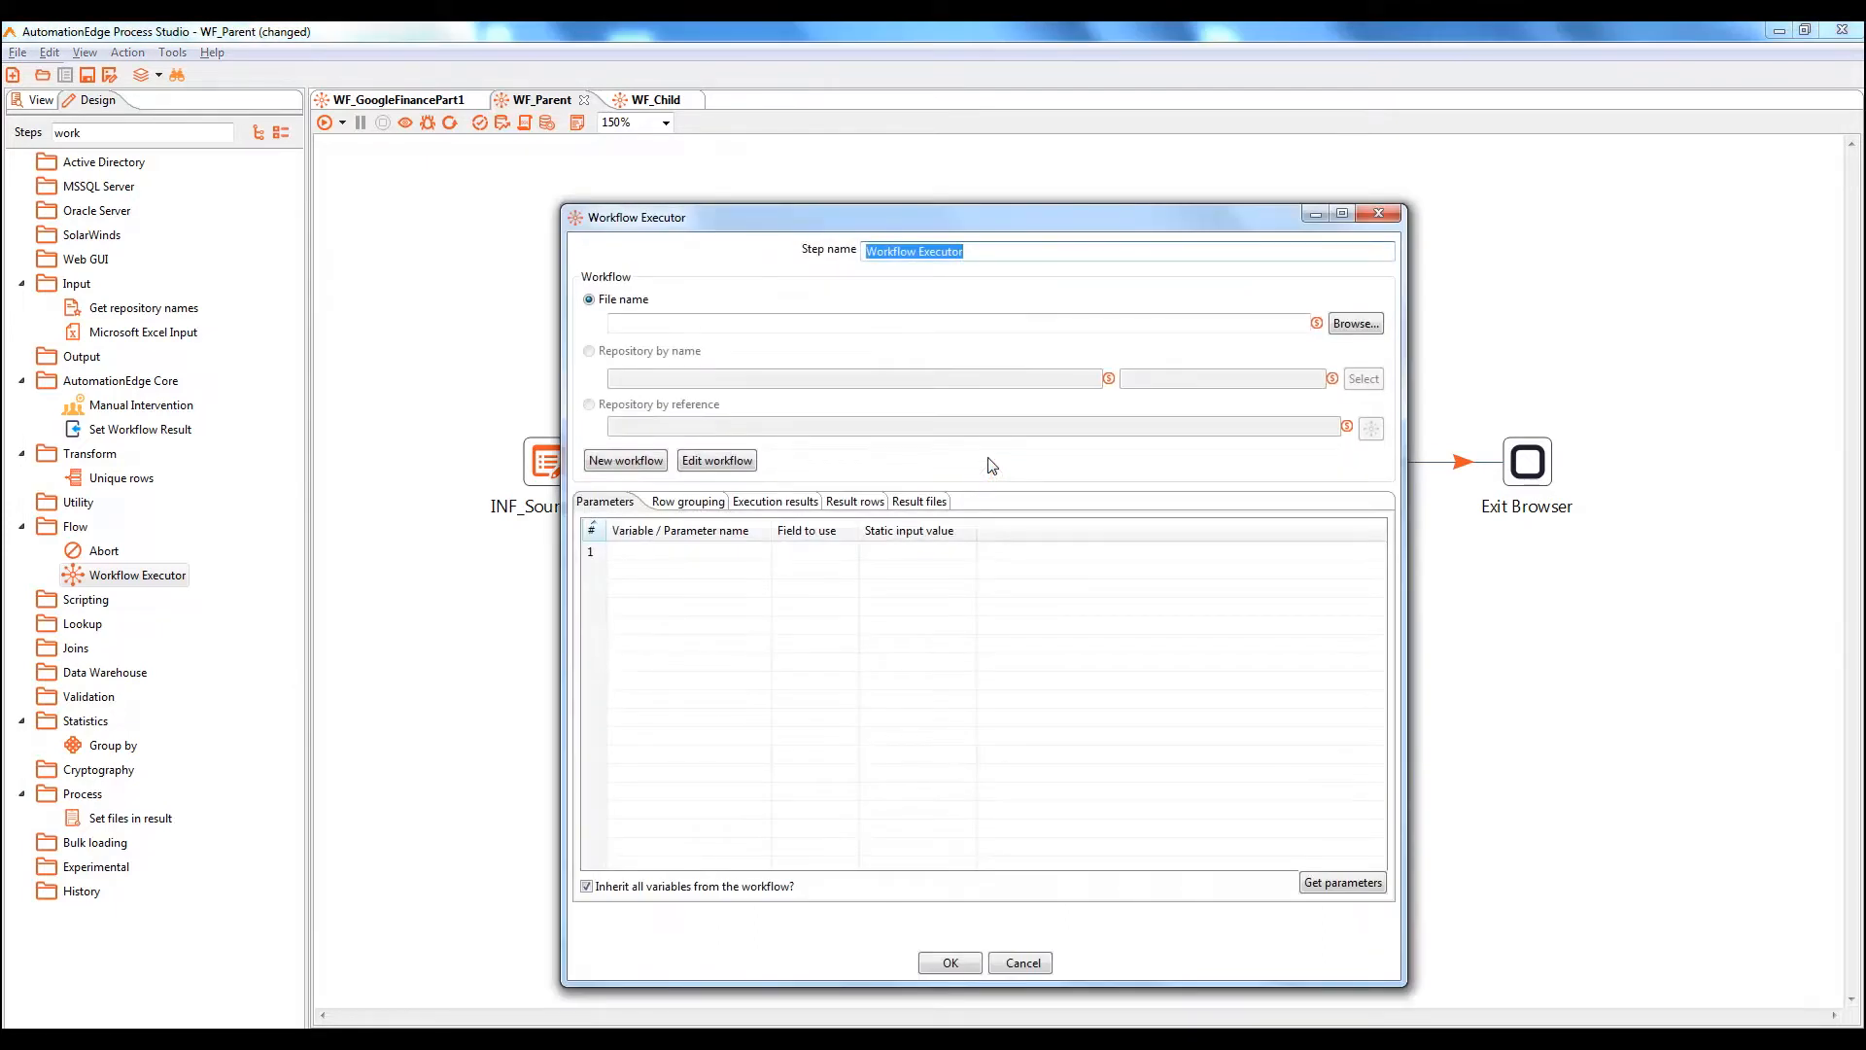
# Name the executor step WE_StockPrice and set its File name to the WF_Child.psw path
pyautogui.write('WE_StockPrice')
pyautogui.click(764, 321)
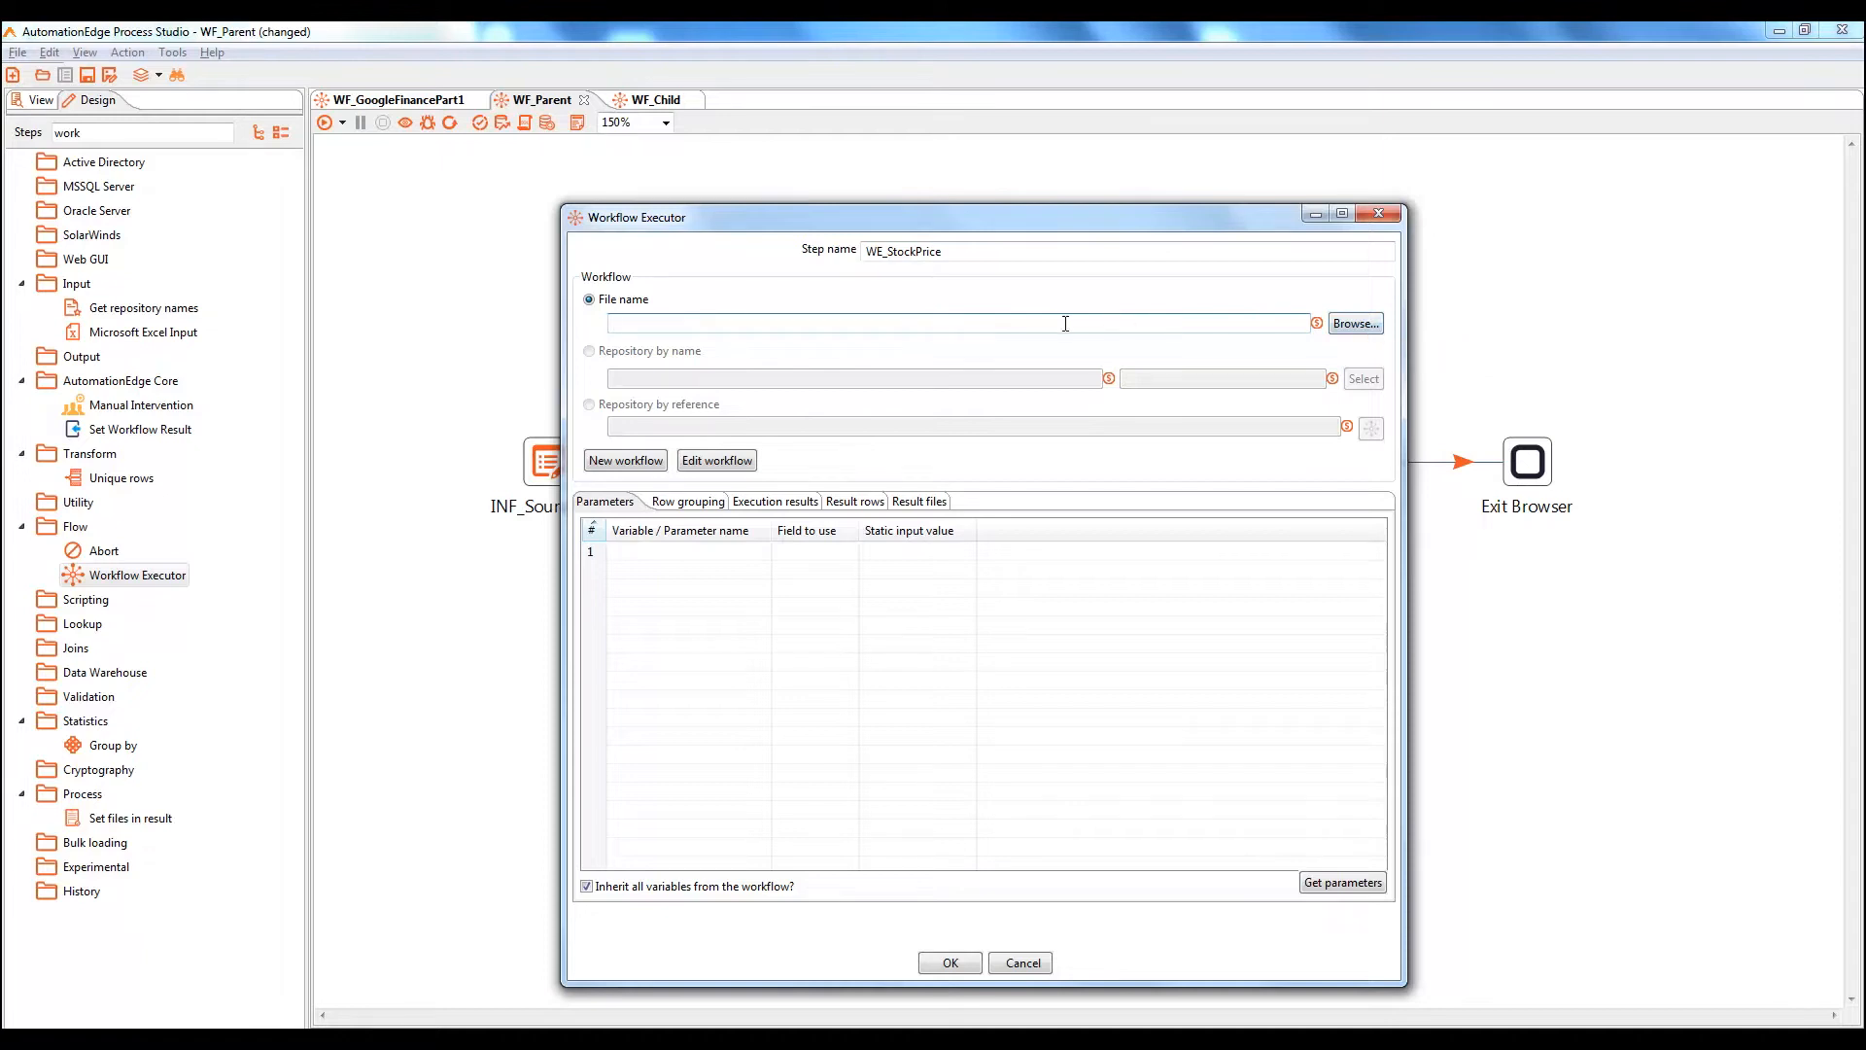
pyautogui.hotkey('ctrl', 'v')
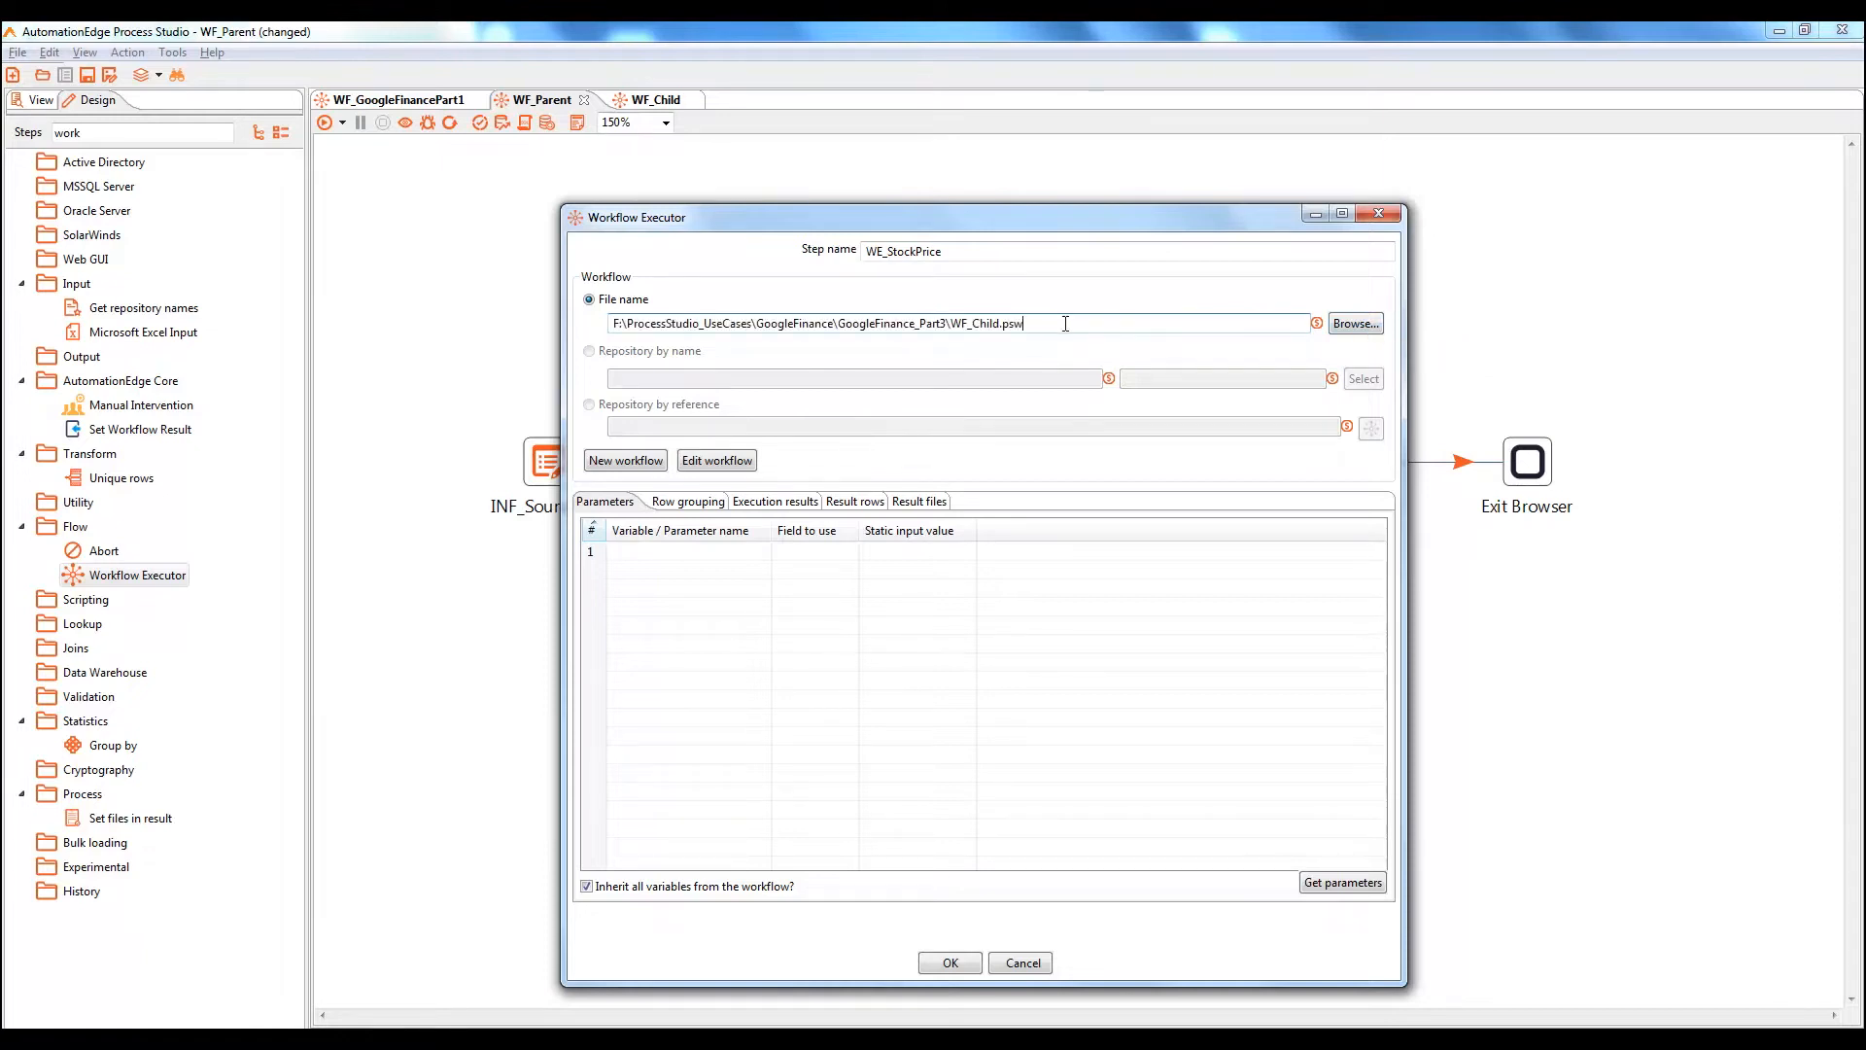
pyautogui.click(952, 965)
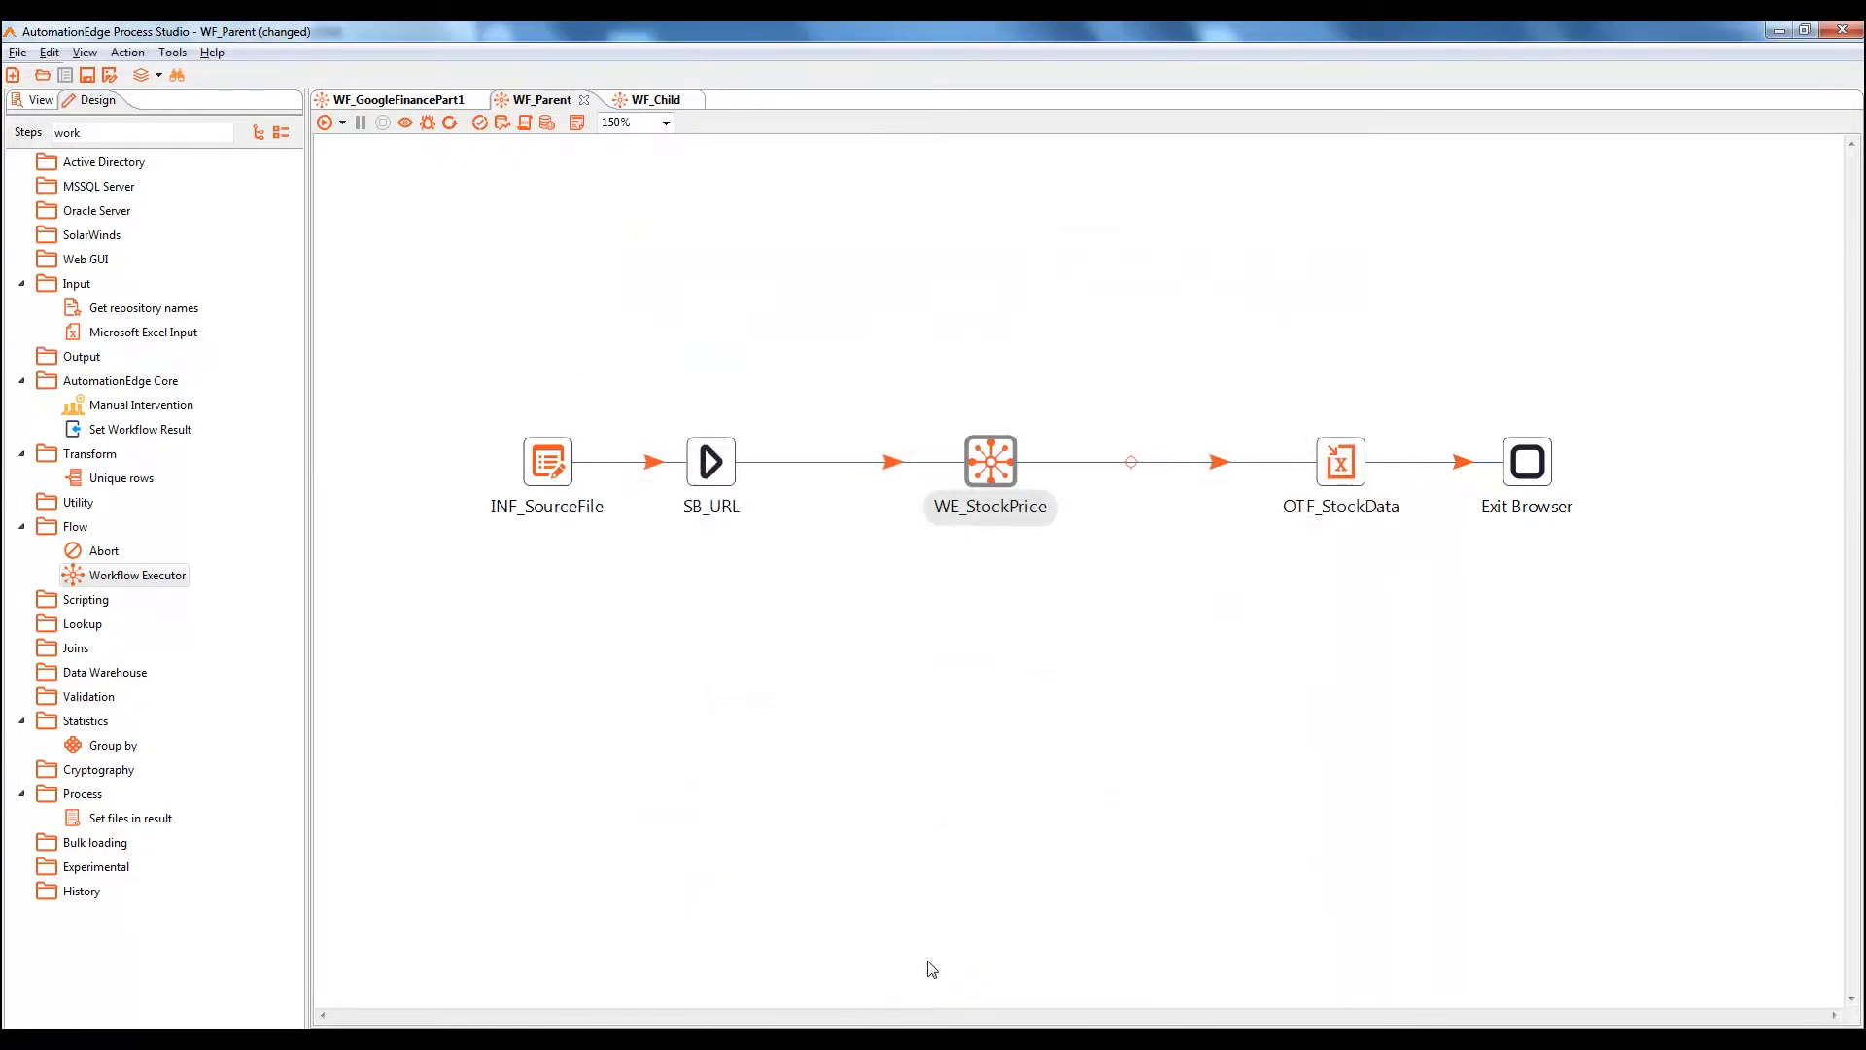
# In WF_Child, confirm WSV_StockSymbol's Text column uses the StockSymbol field
pyautogui.click(632, 100)
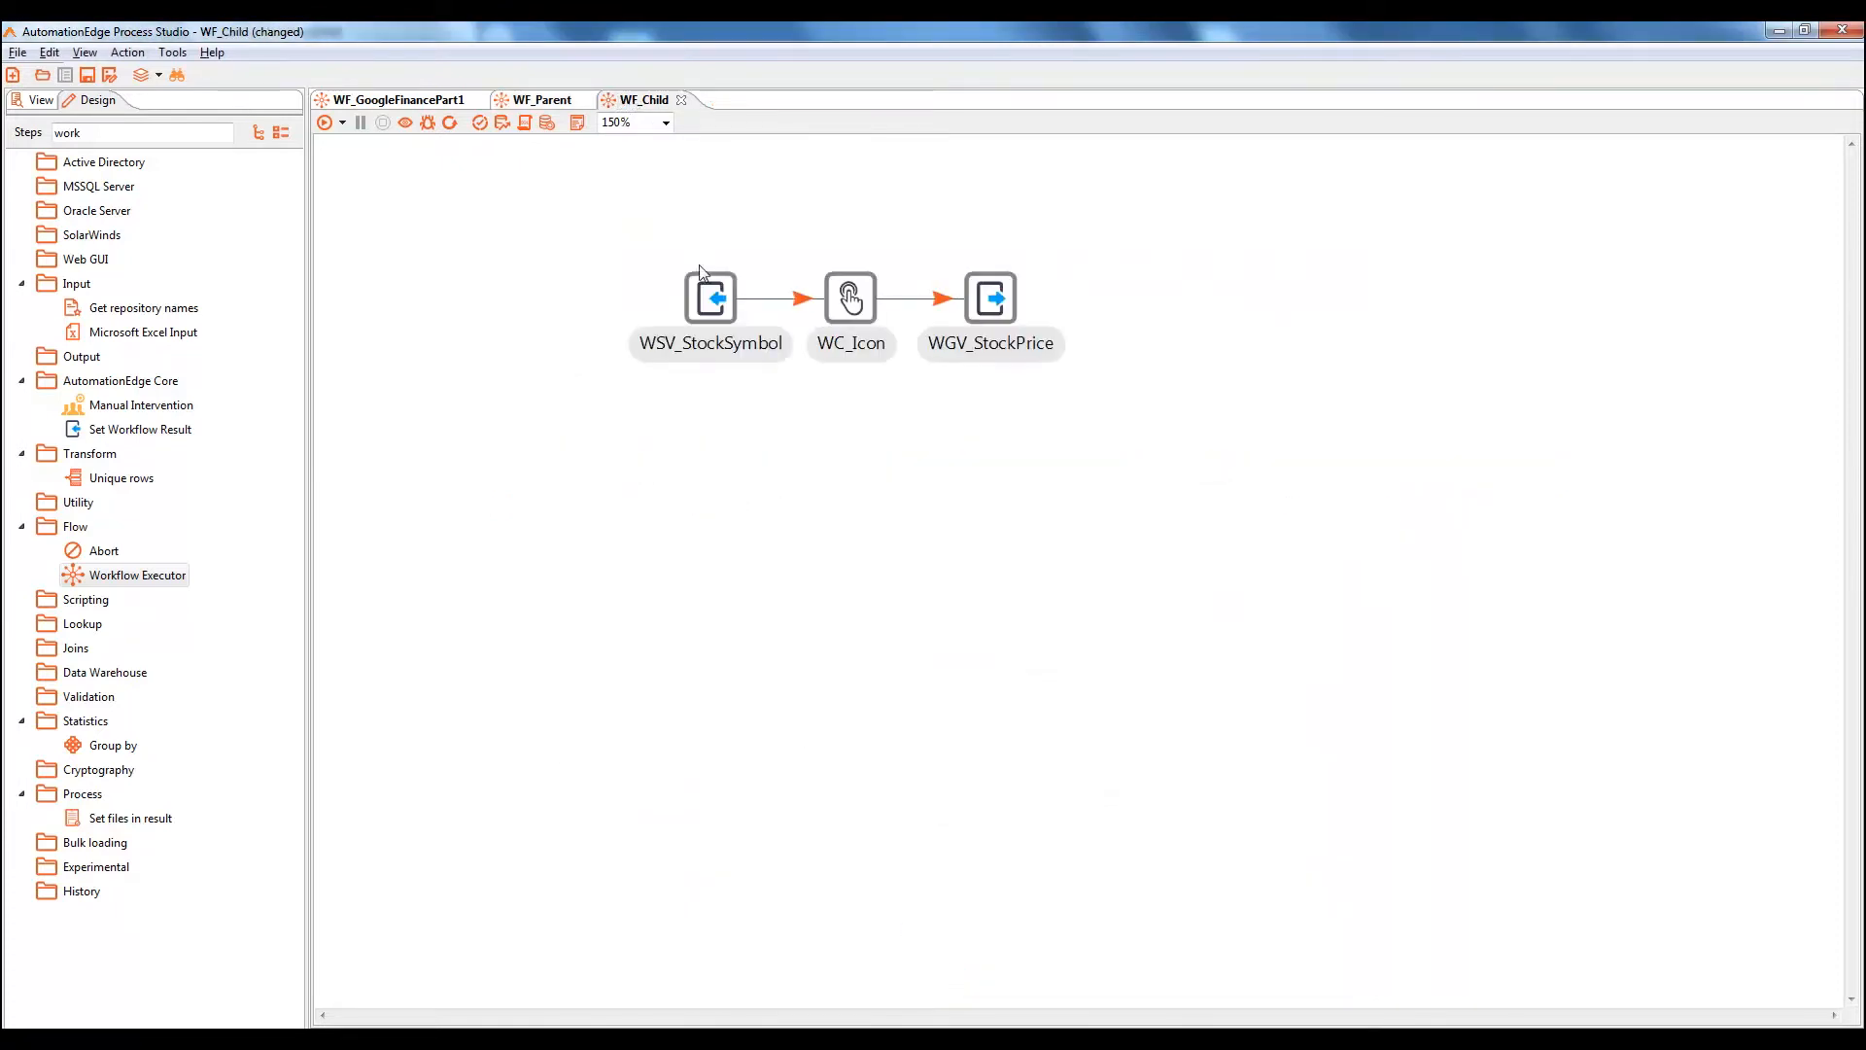
pyautogui.doubleClick(715, 301)
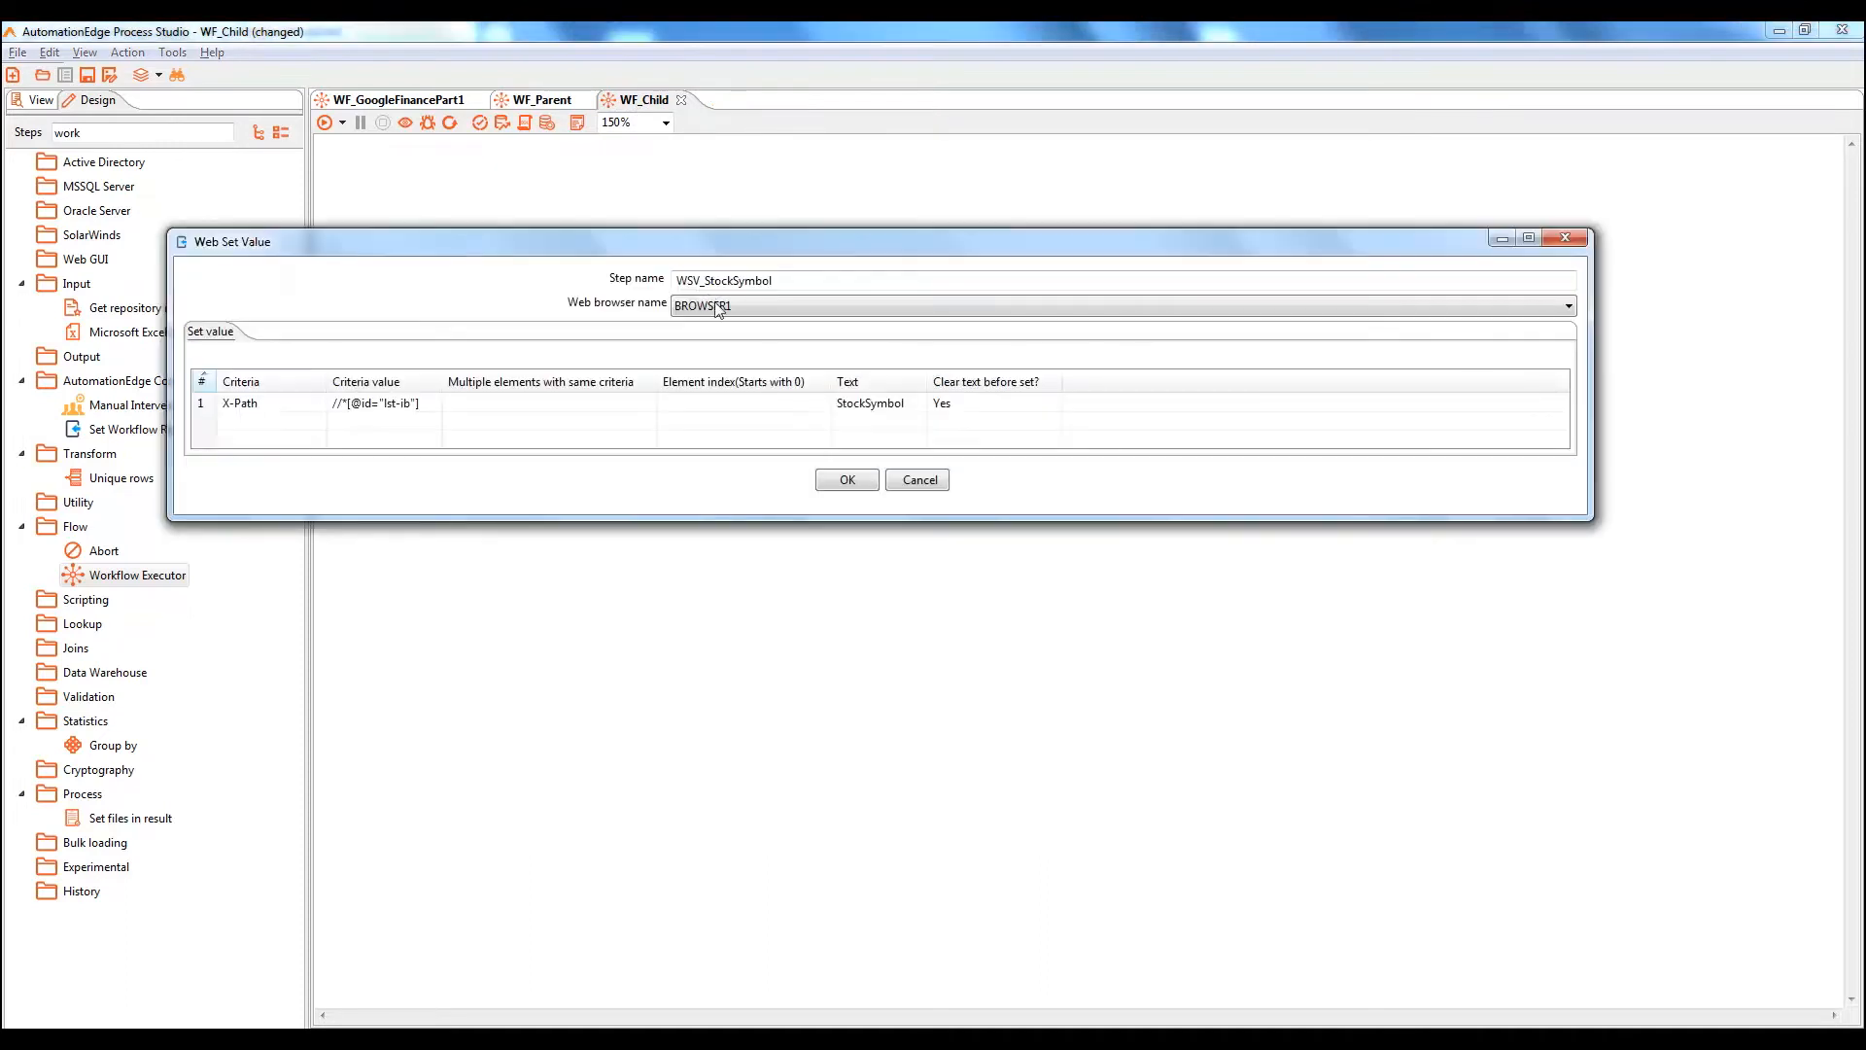
pyautogui.click(875, 402)
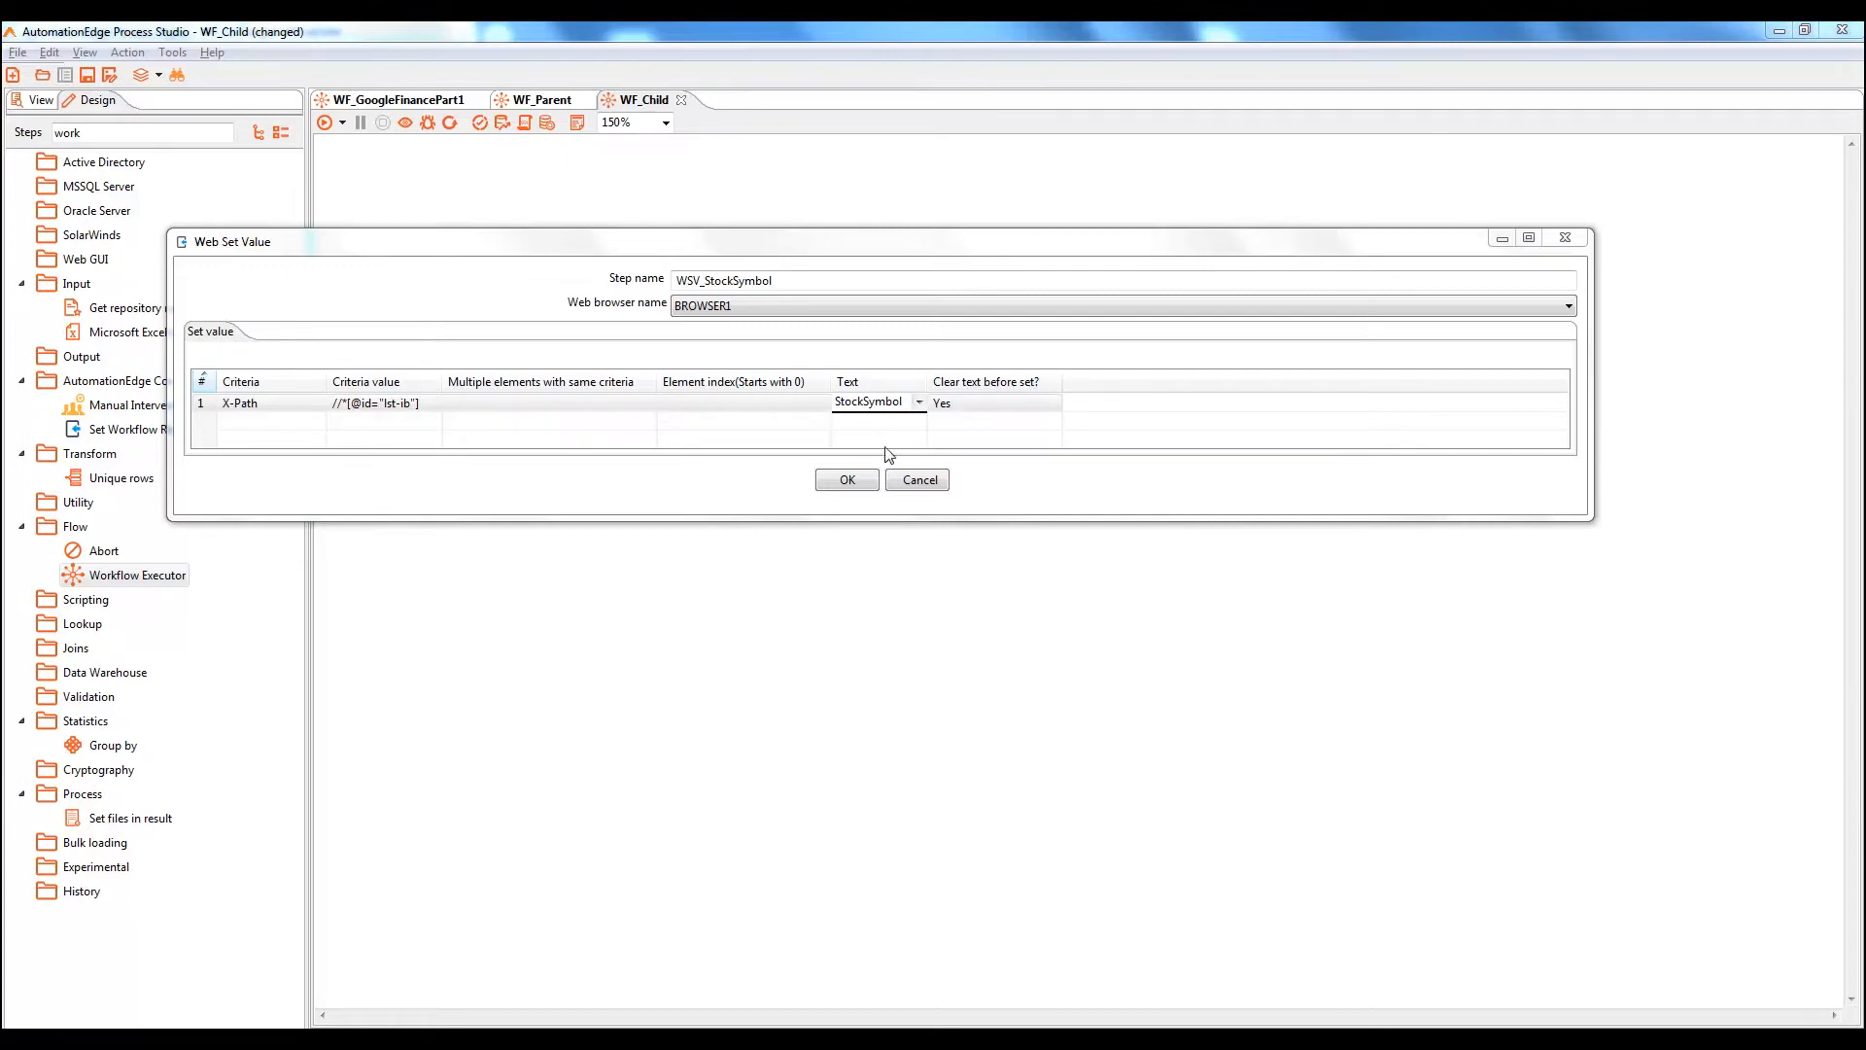
pyautogui.click(848, 482)
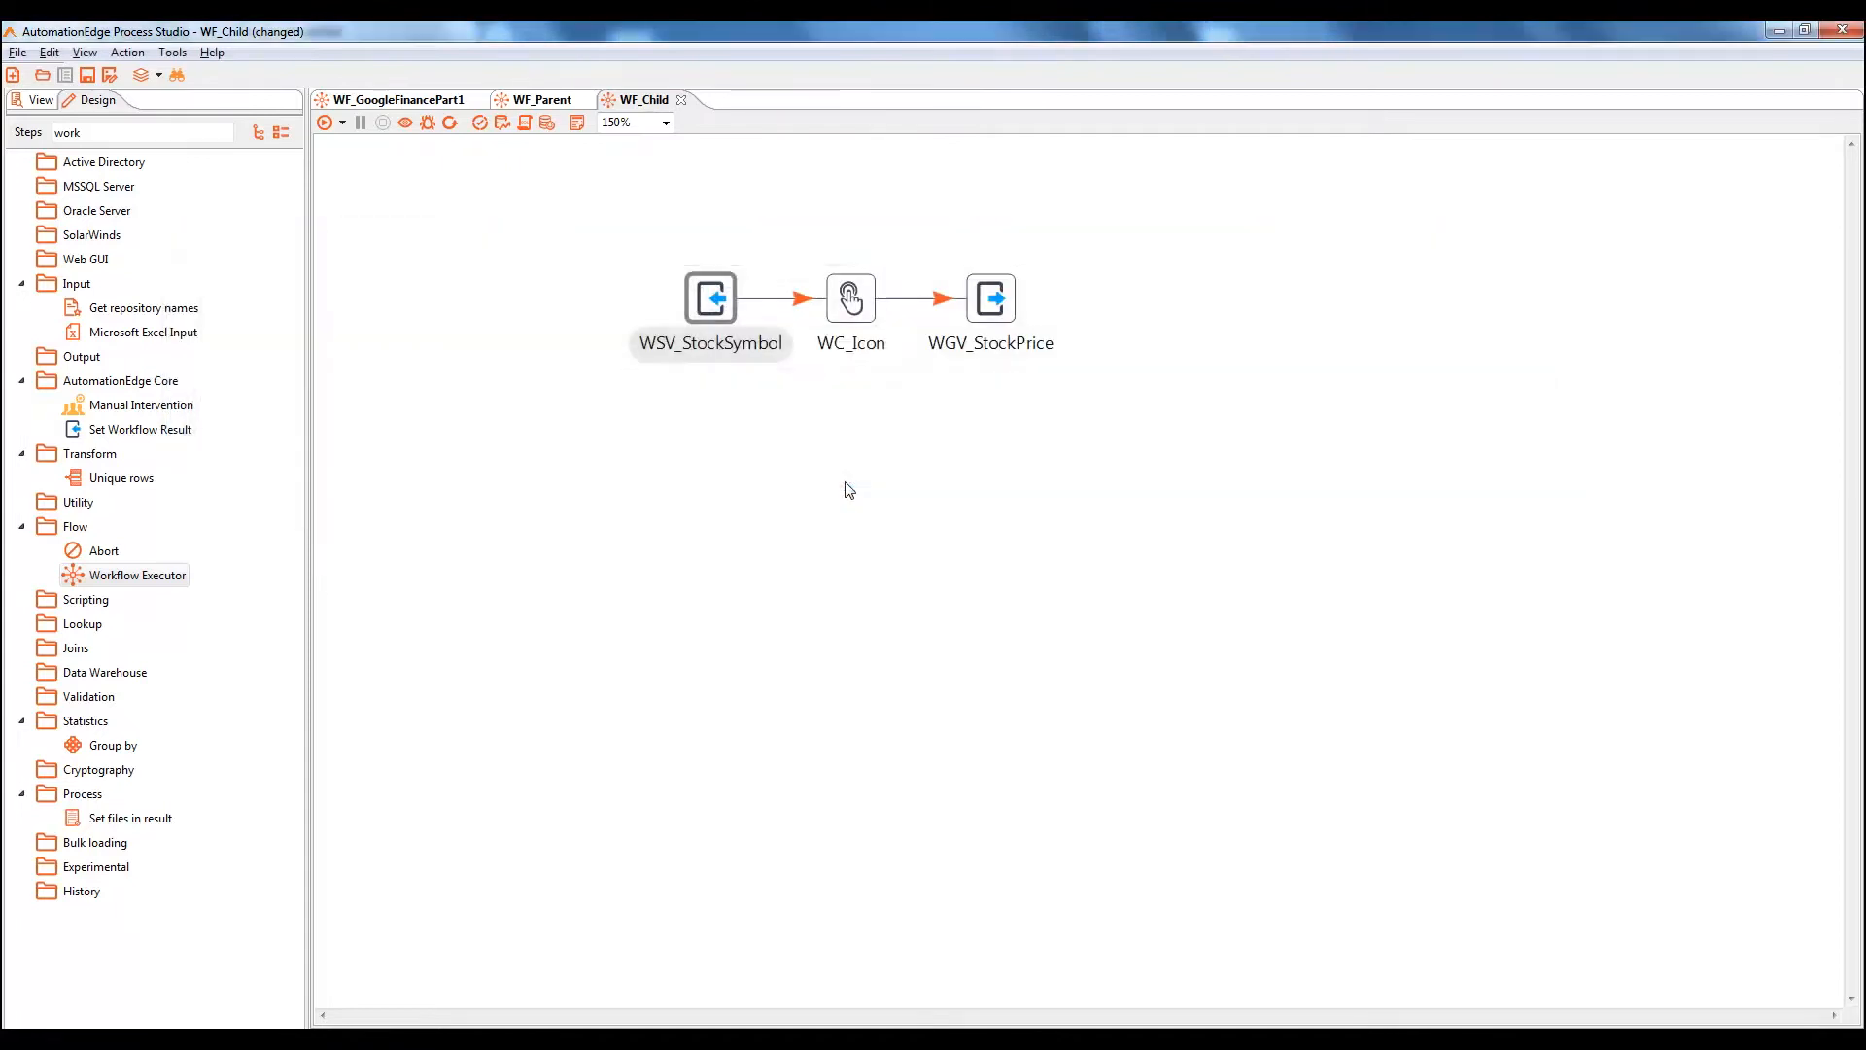
# Add WF_Child parameter RTP_CompanyName, displayed as CompanyName: String, runtime, not secret, not optional
pyautogui.doubleClick(766, 477)
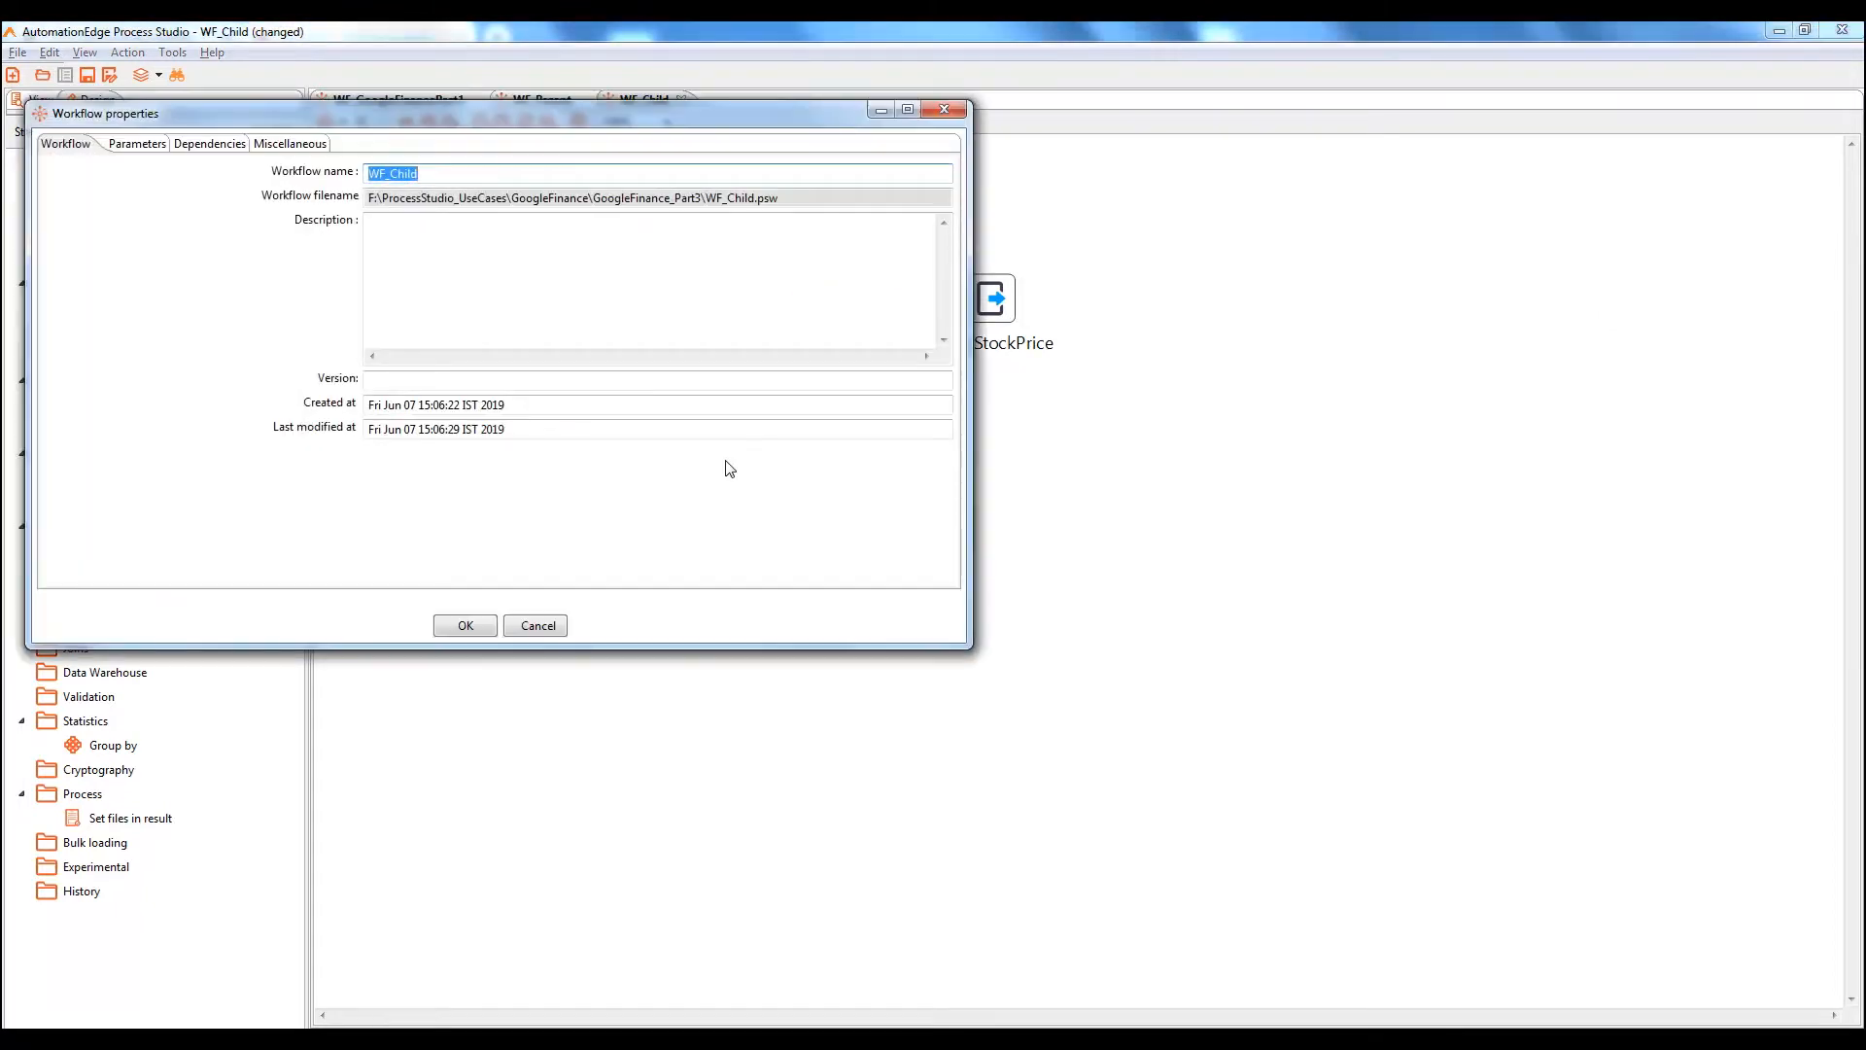
pyautogui.click(132, 149)
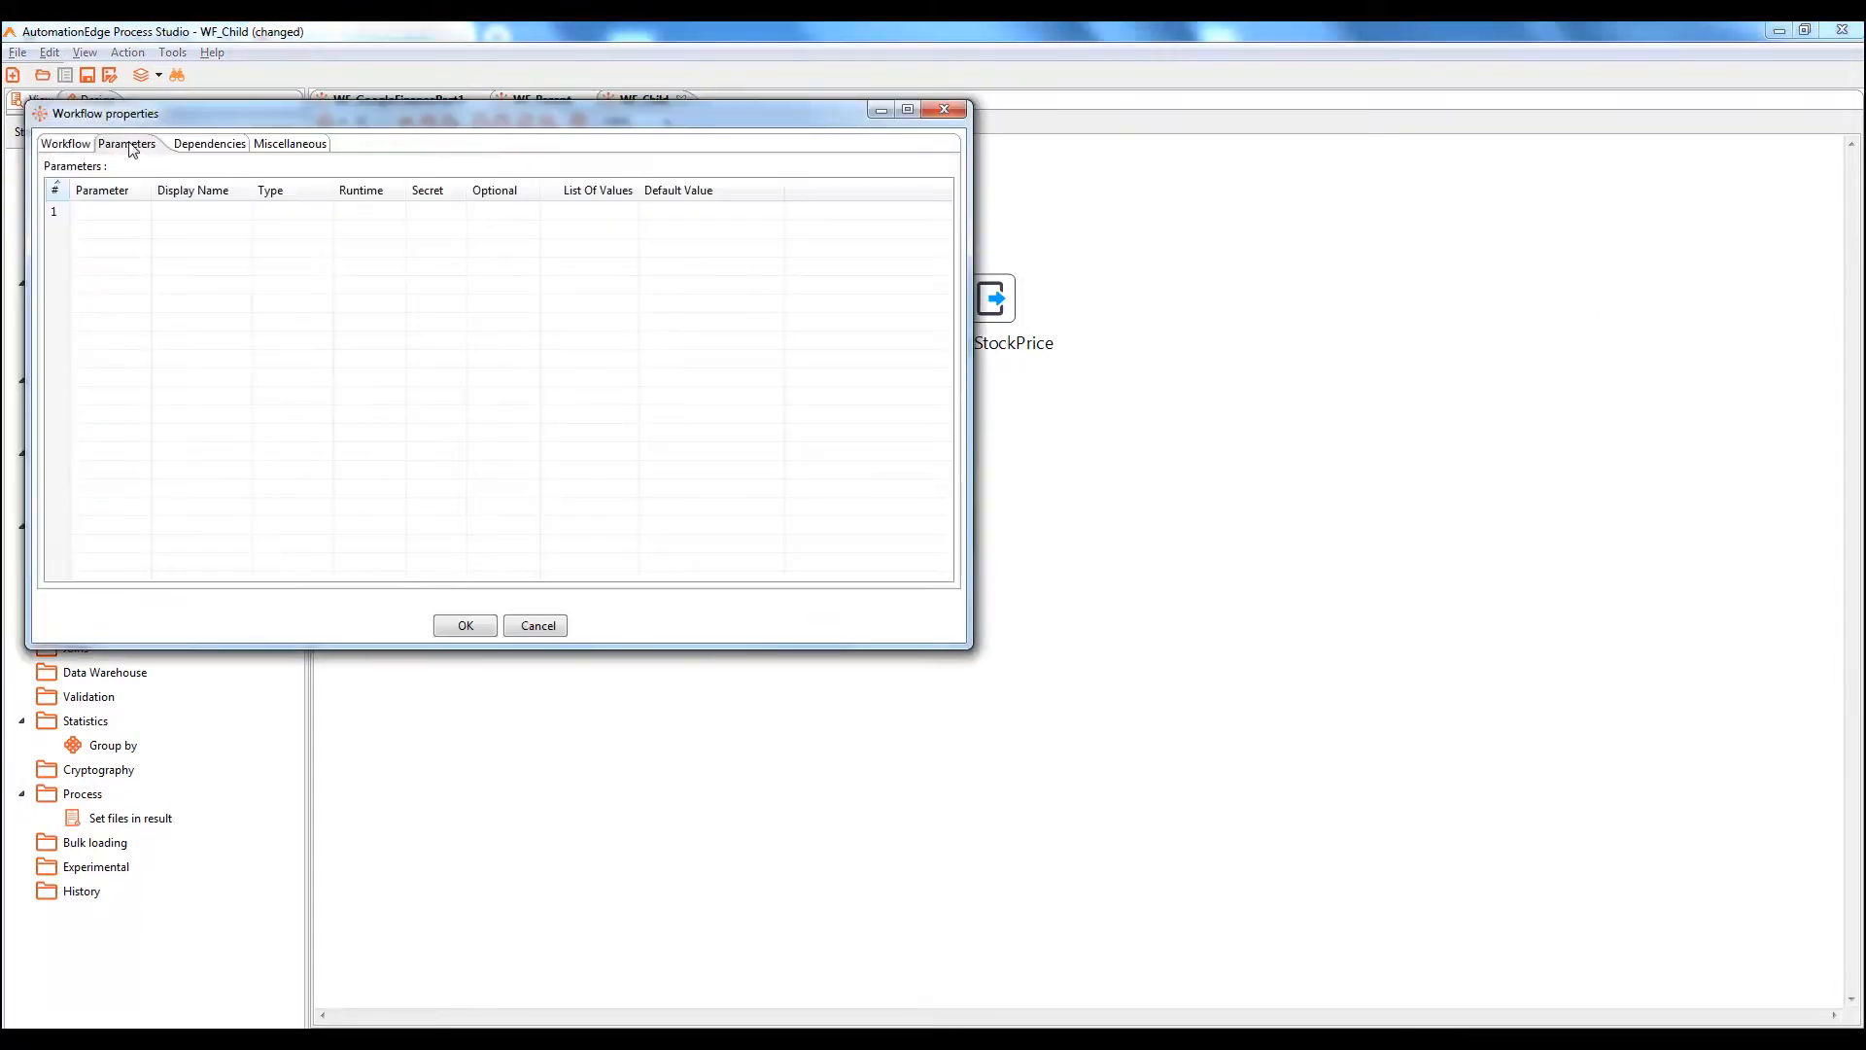
pyautogui.click(101, 214)
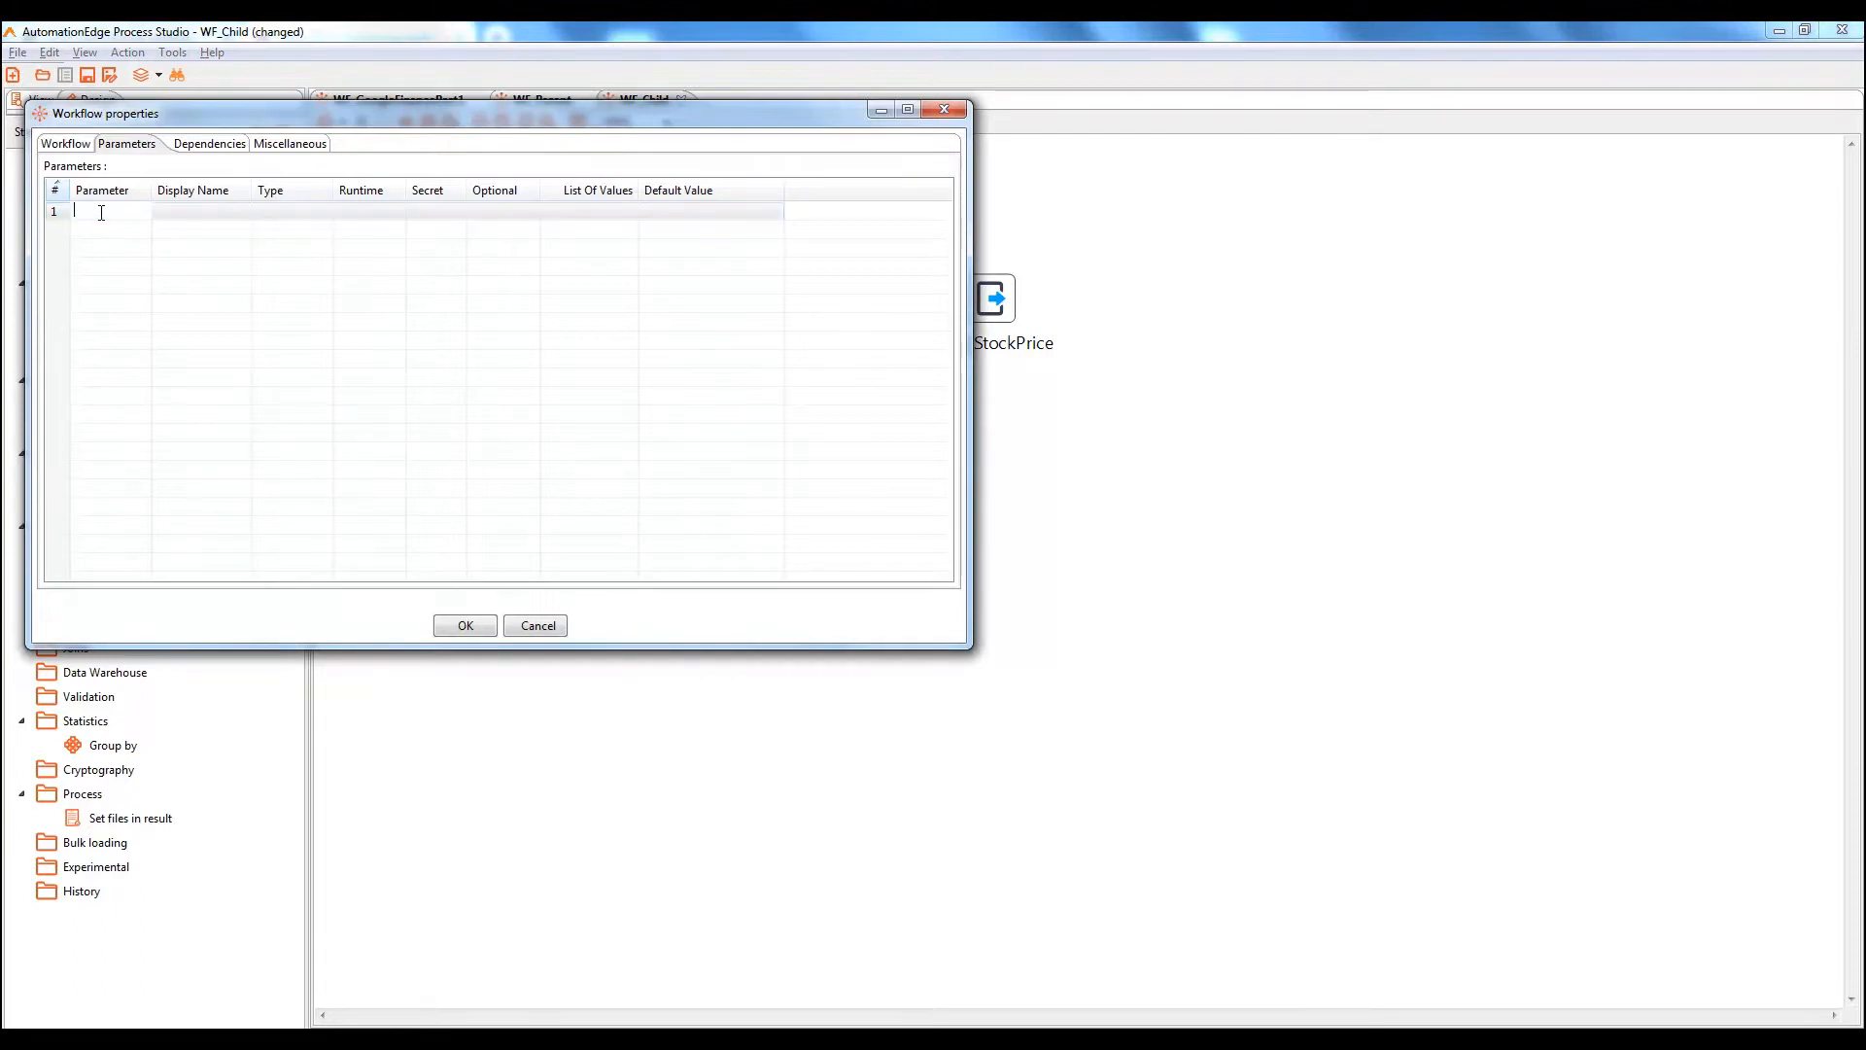
pyautogui.write('RTP_CompanyName')
pyautogui.click(236, 215)
pyautogui.write('Com')
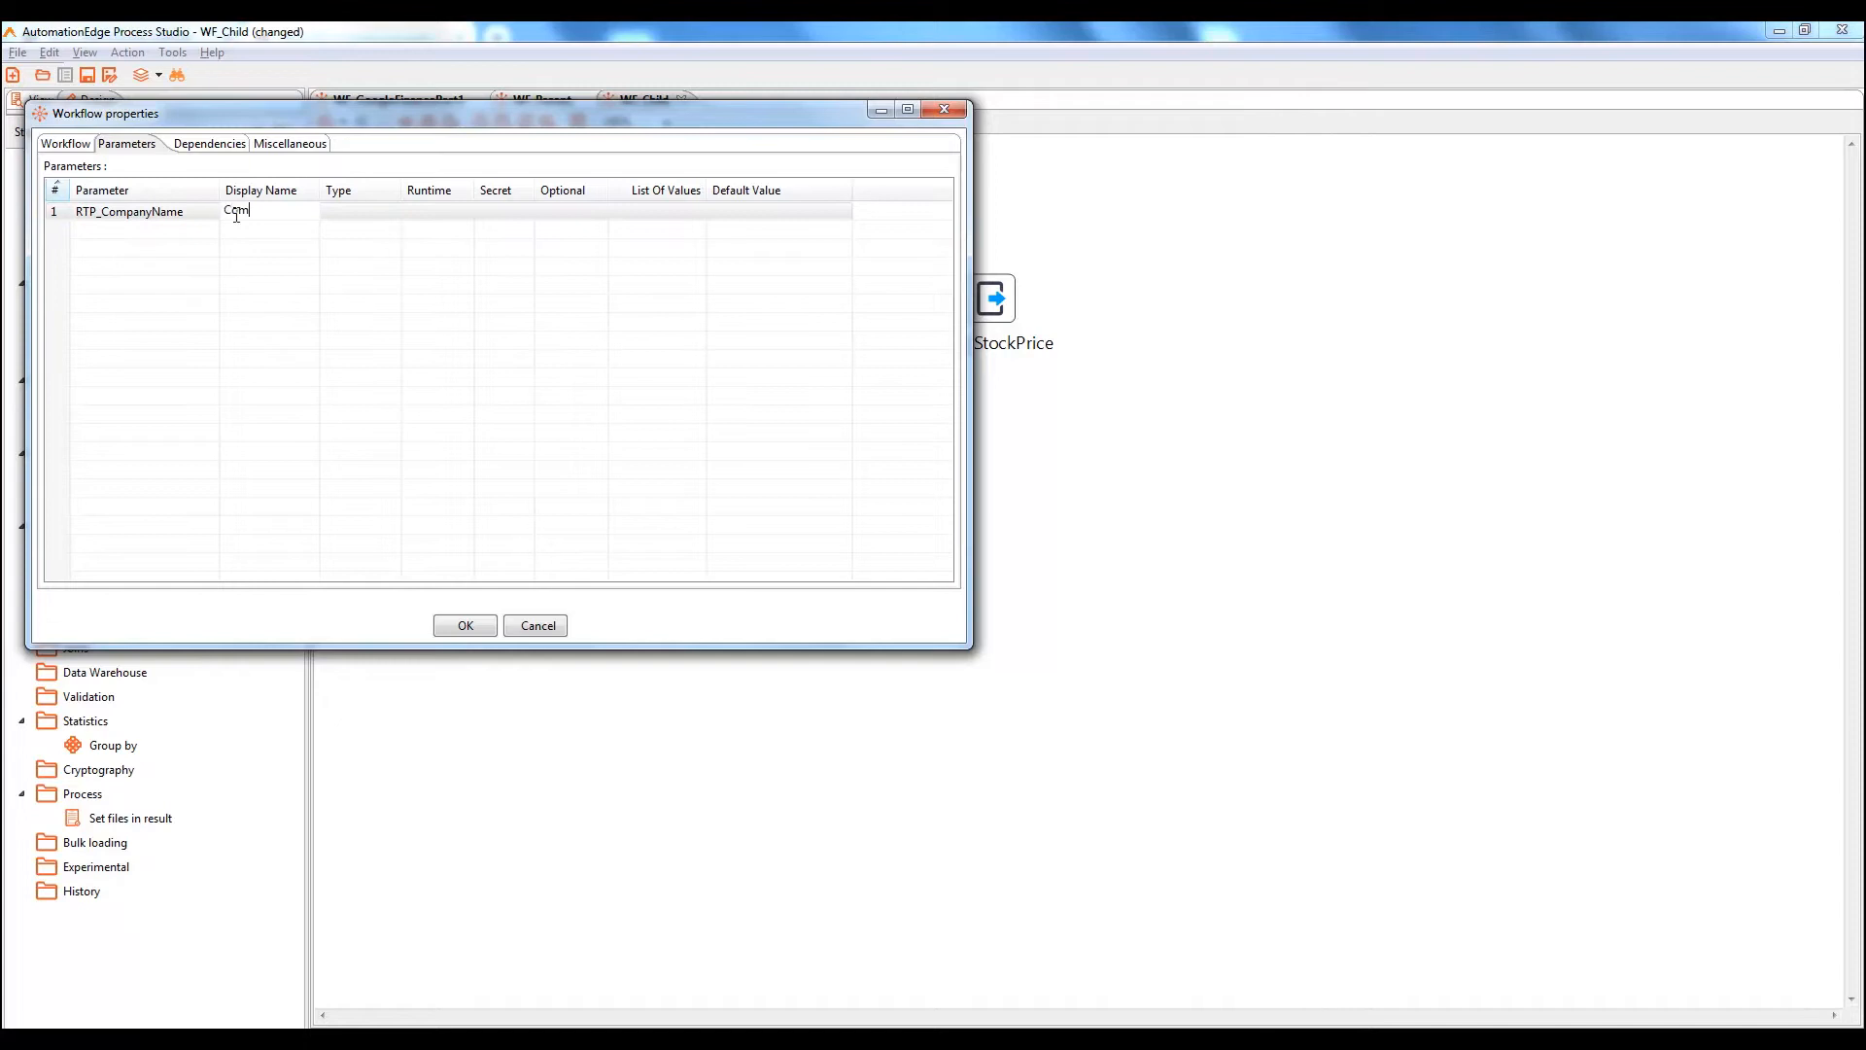
pyautogui.write('panyNAme')
pyautogui.press('BackSpace')
pyautogui.press('BackSpace')
pyautogui.press('BackSpace')
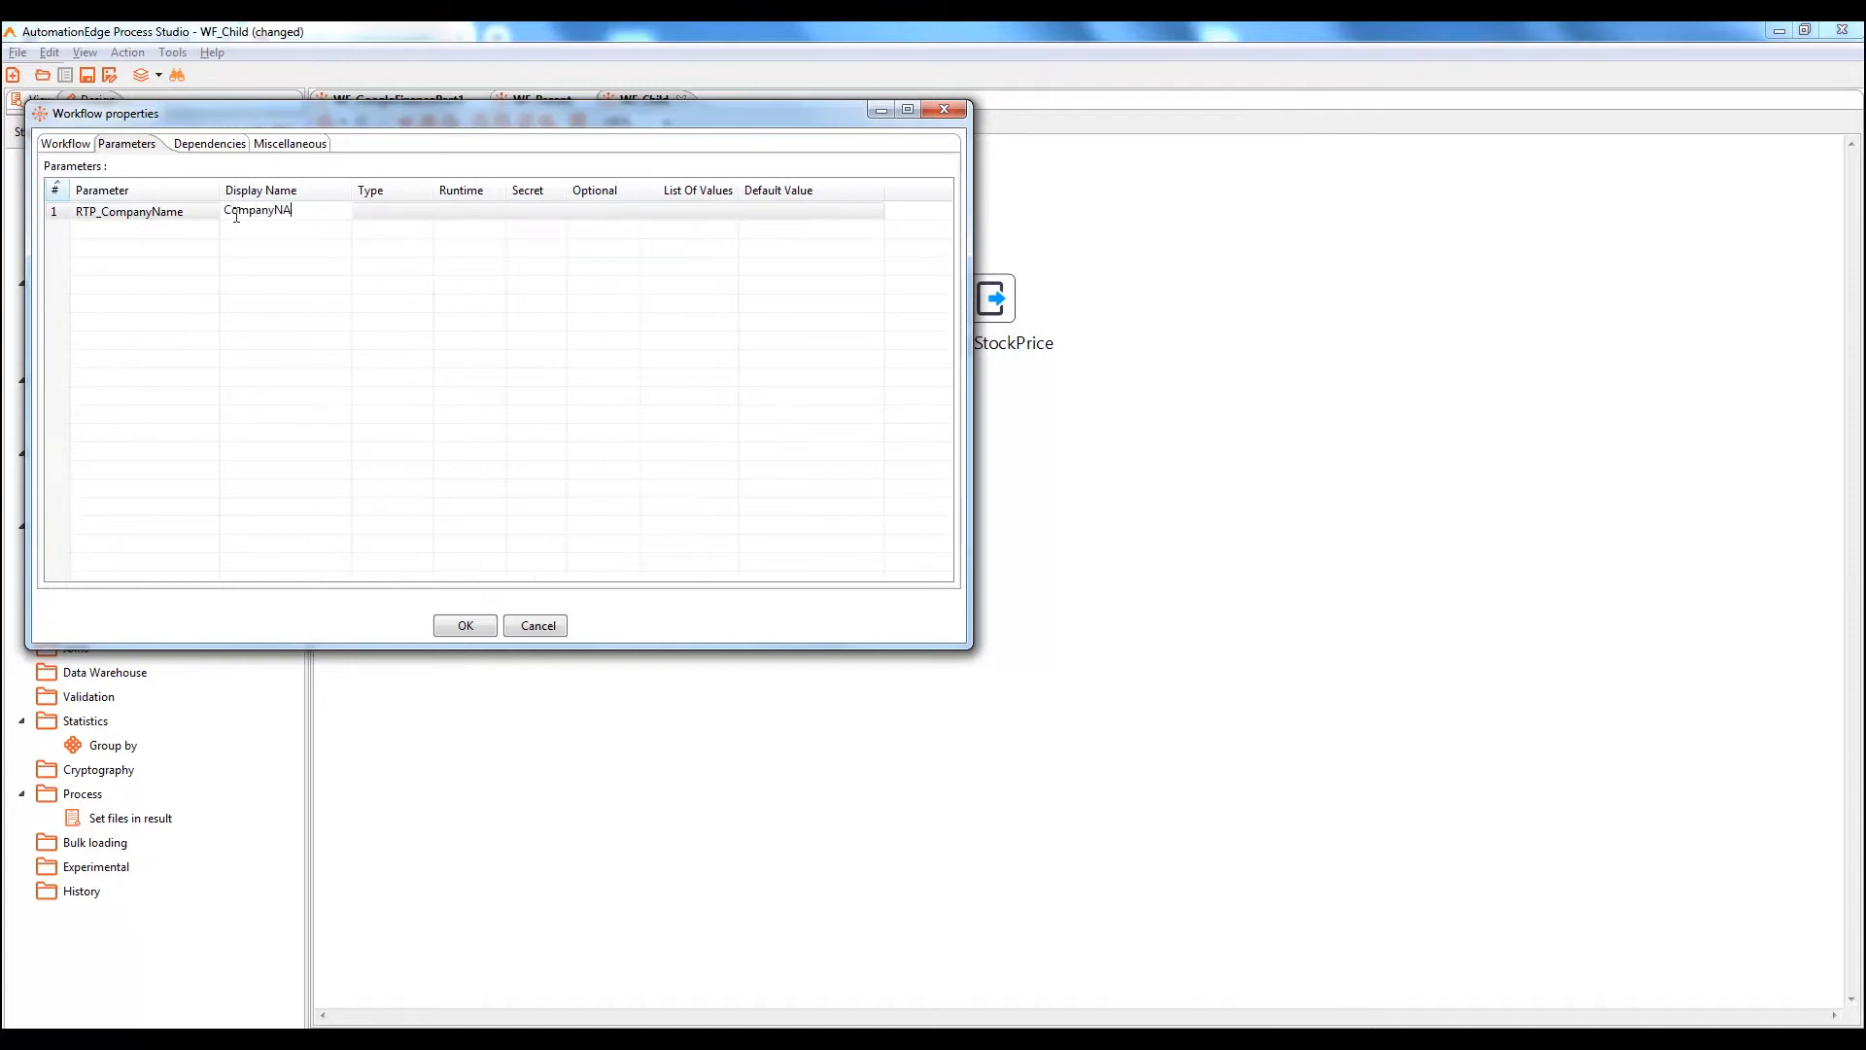
pyautogui.write('ame')
pyautogui.click(396, 216)
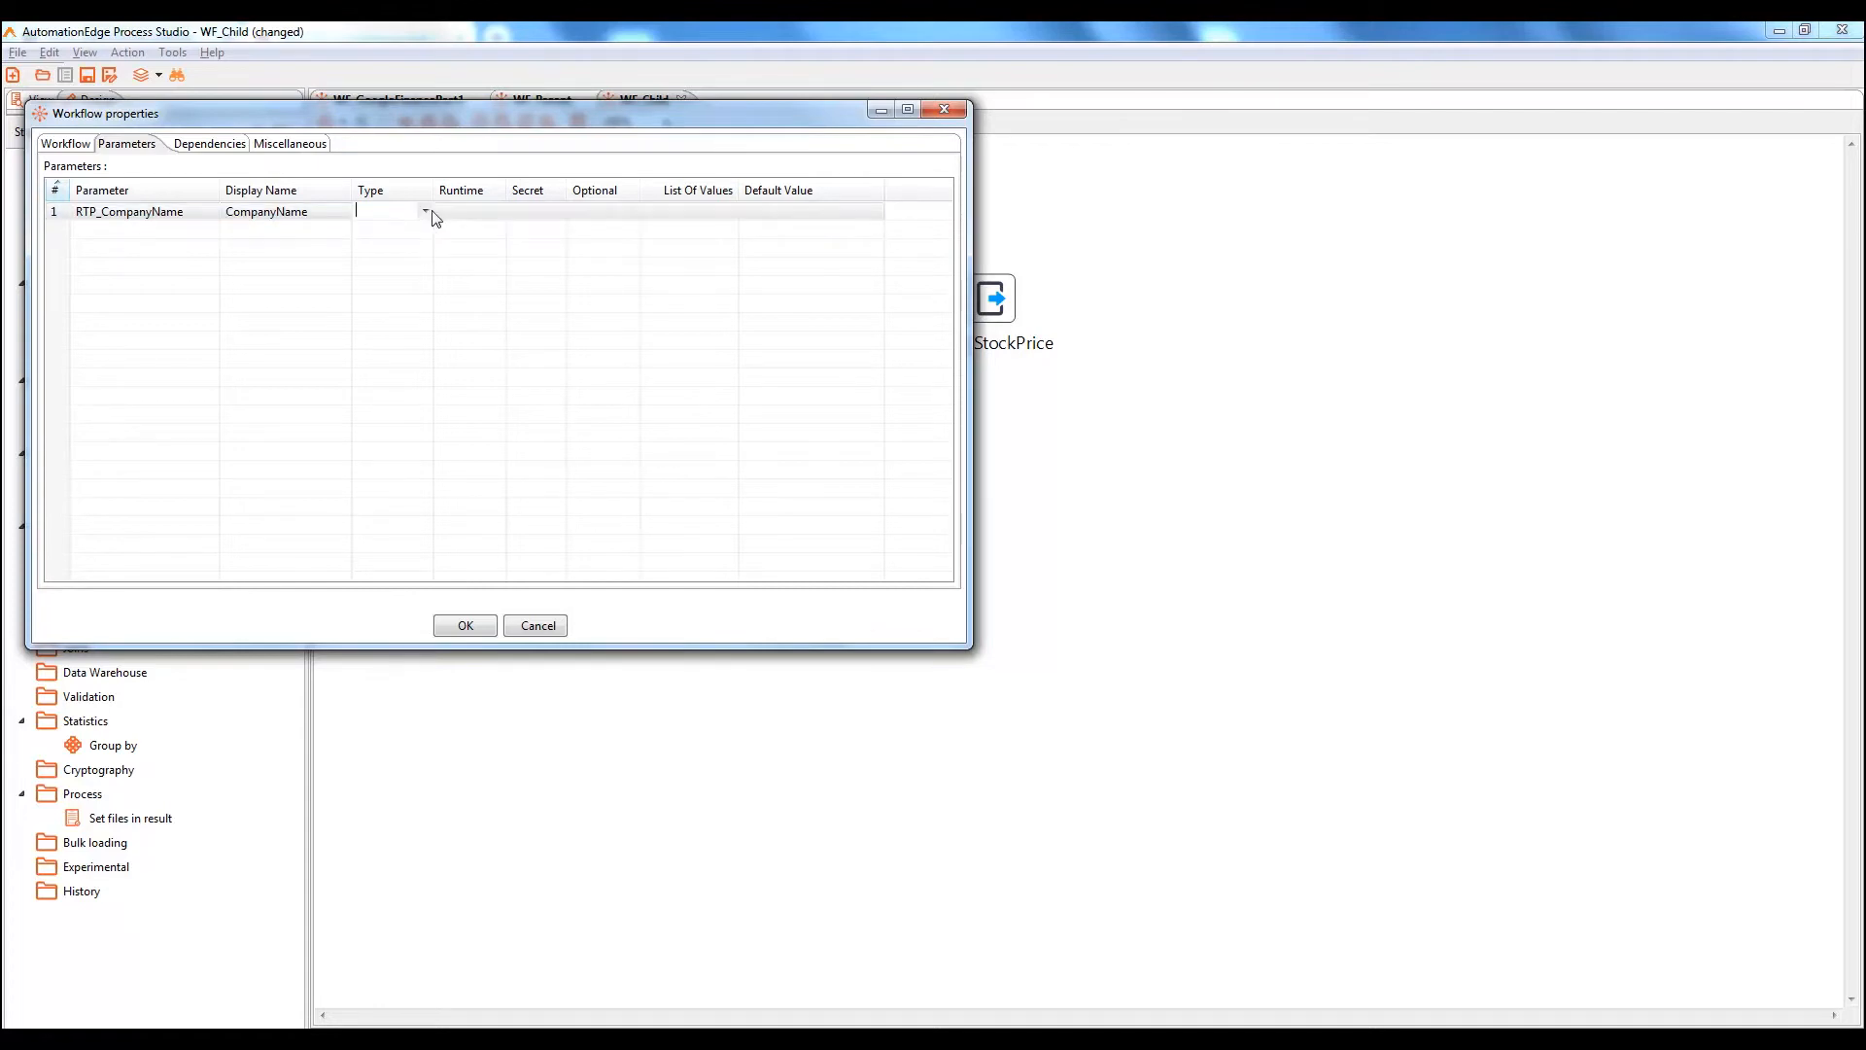
pyautogui.click(428, 214)
pyautogui.click(389, 321)
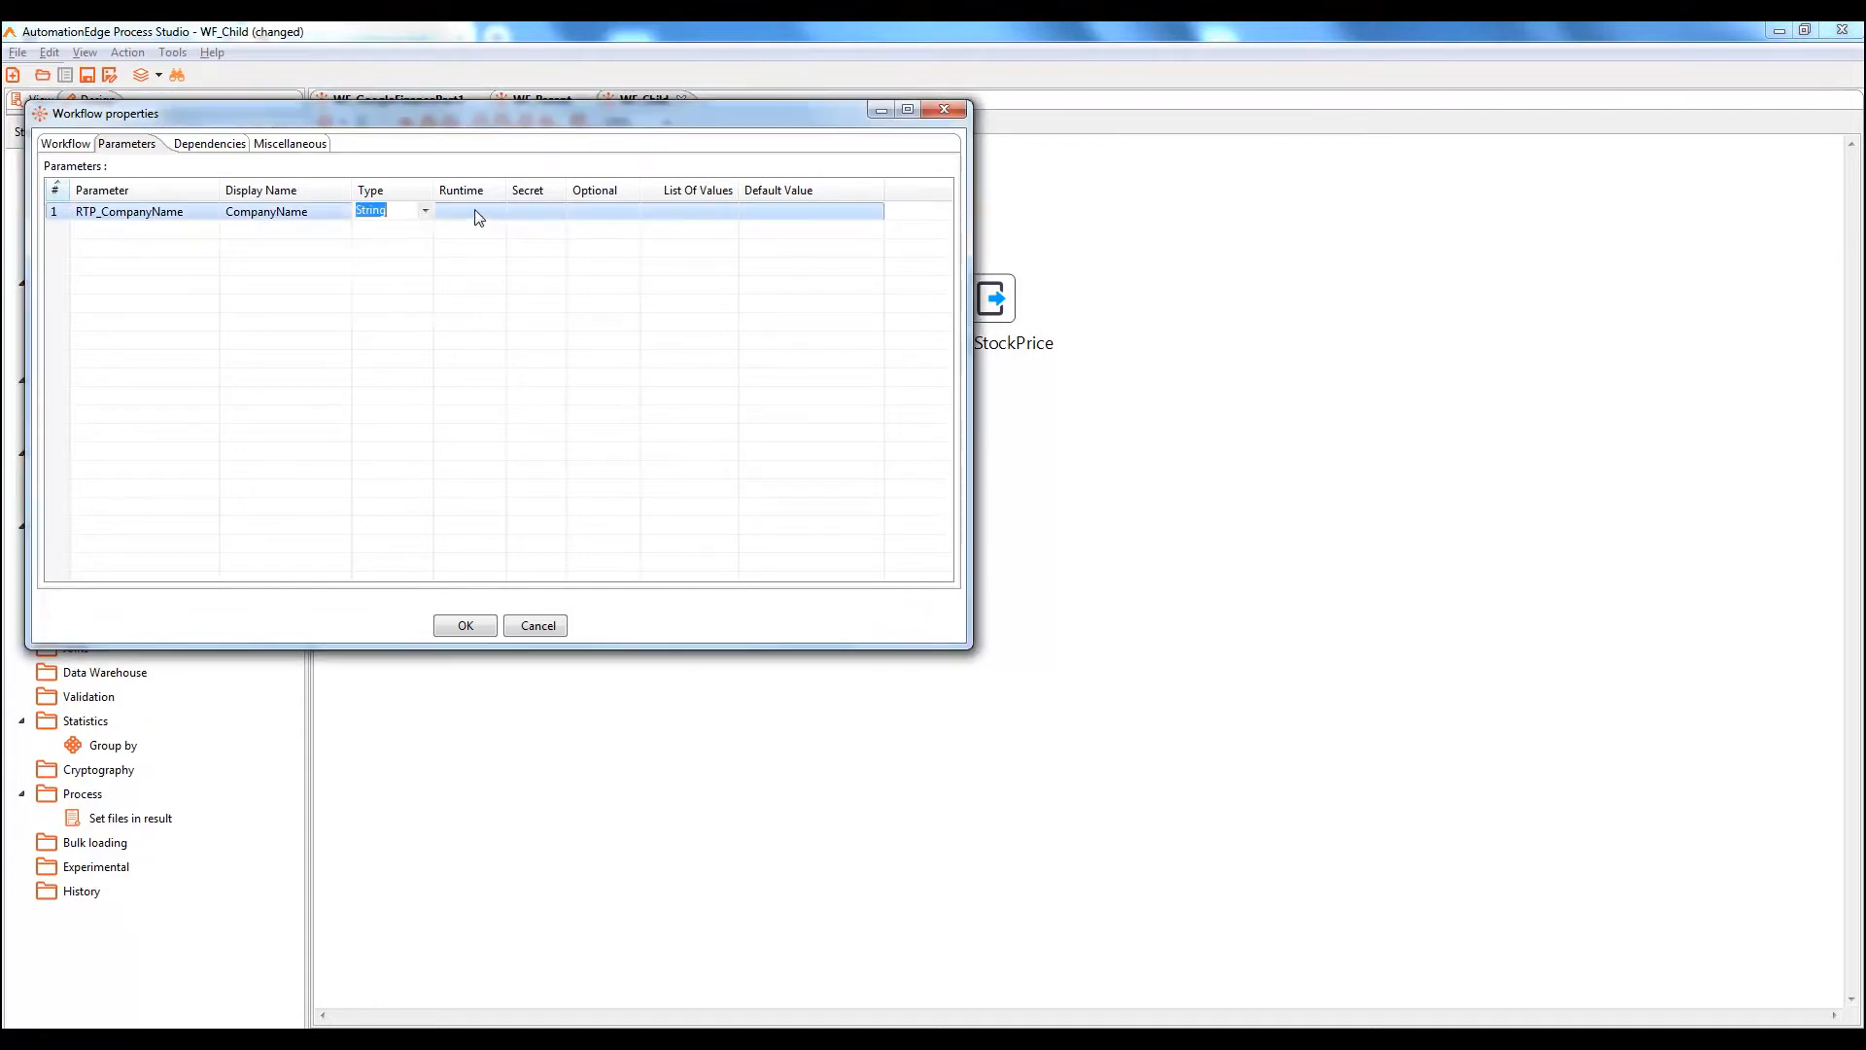
pyautogui.click(461, 215)
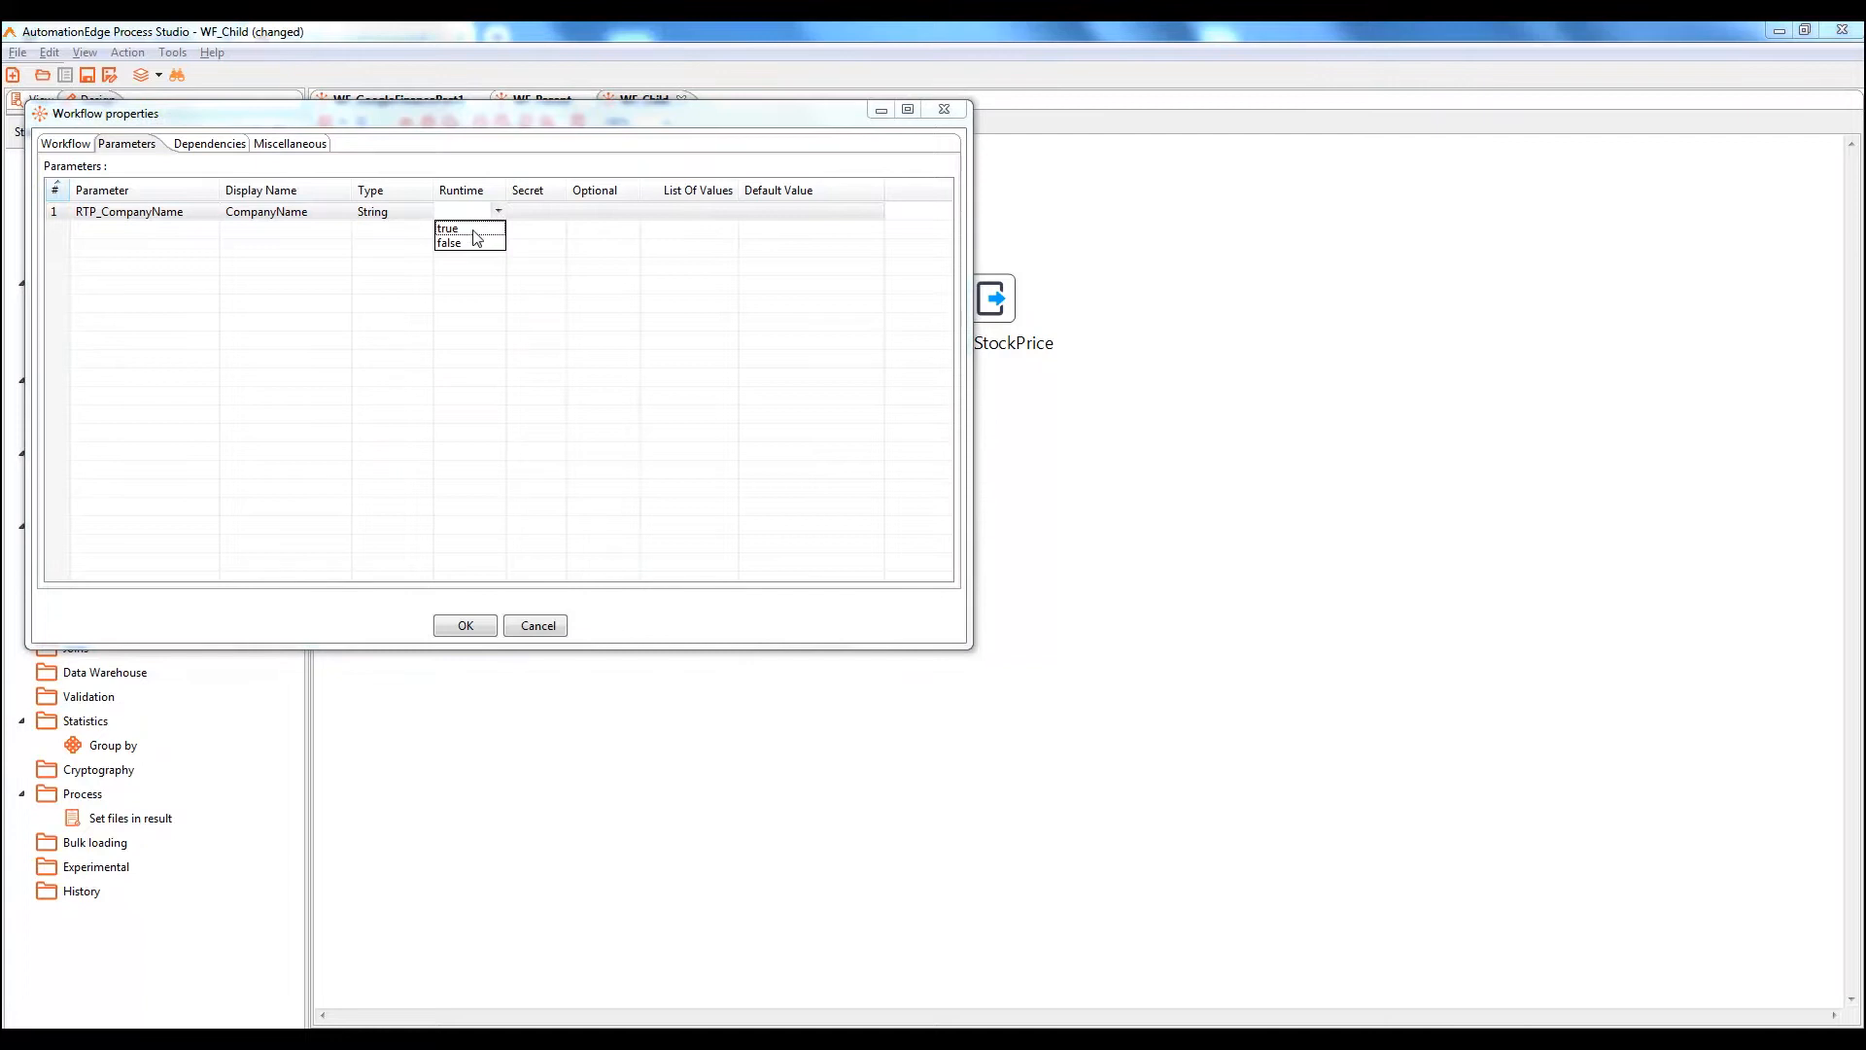
pyautogui.click(466, 226)
pyautogui.click(553, 216)
pyautogui.click(559, 211)
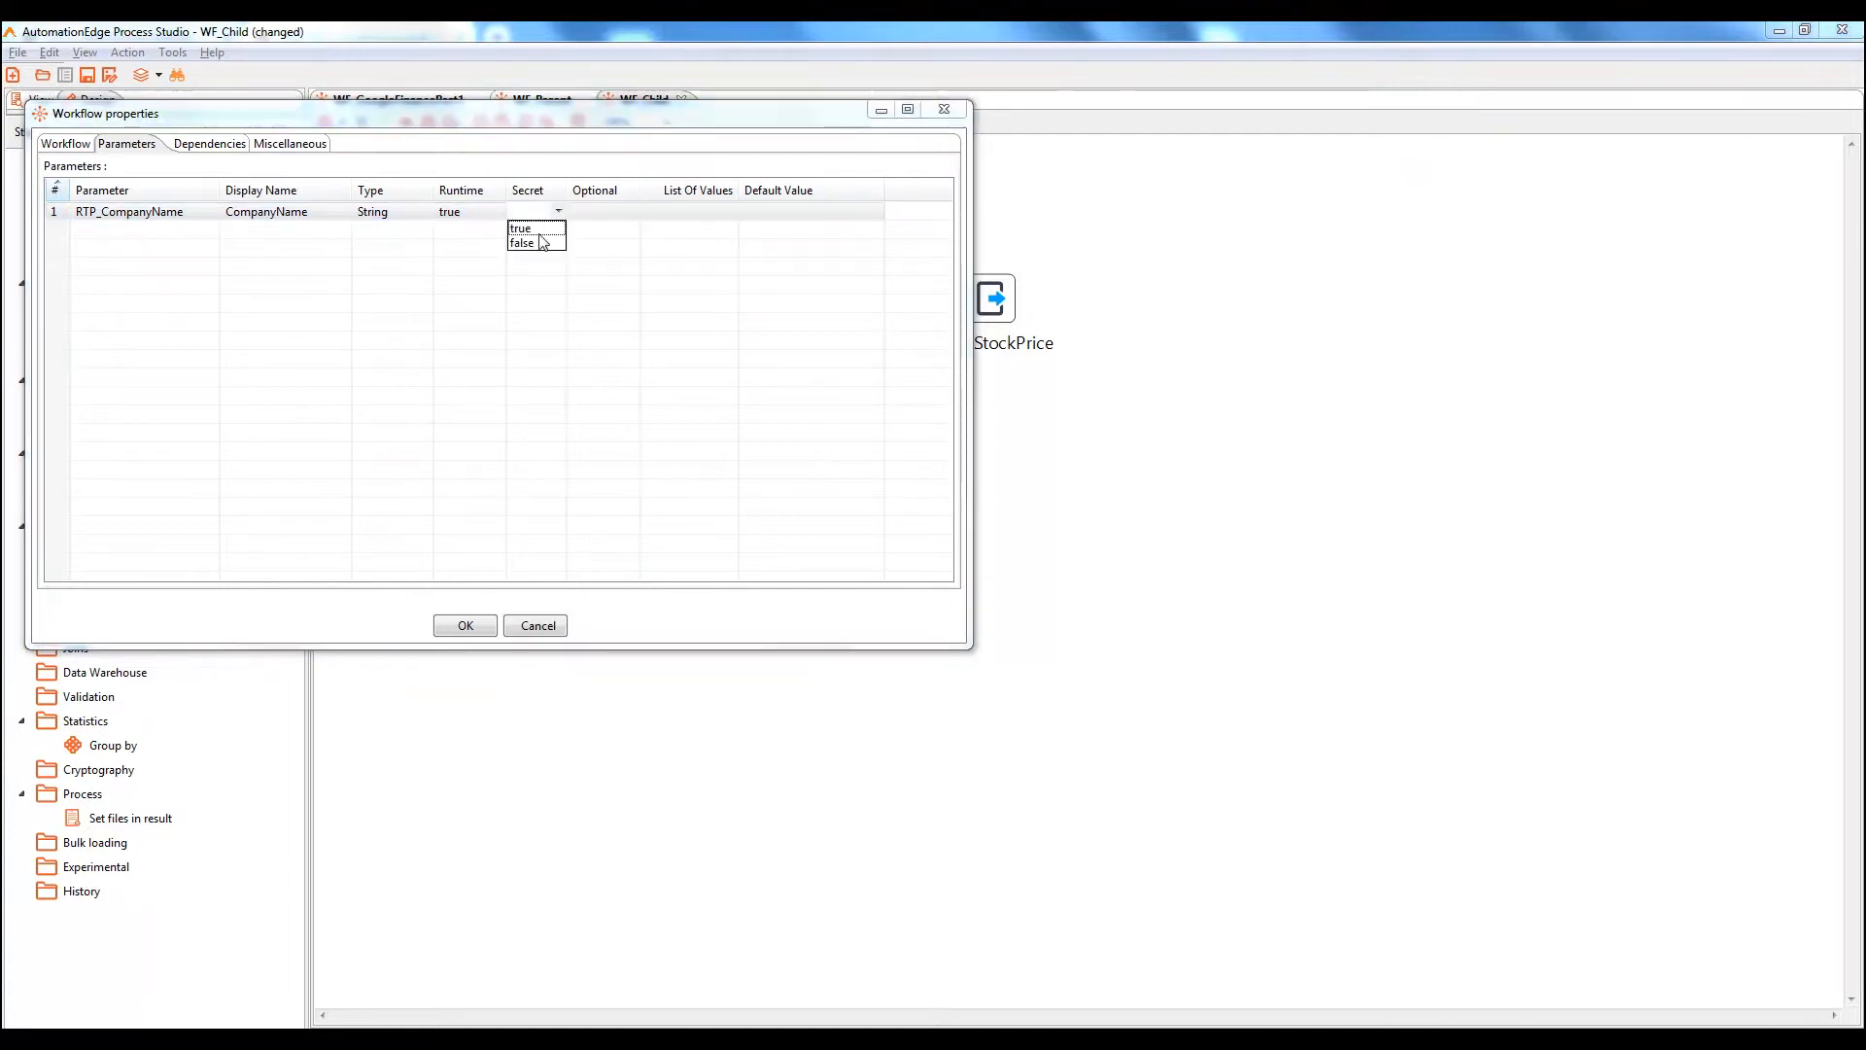
pyautogui.click(540, 243)
pyautogui.click(593, 214)
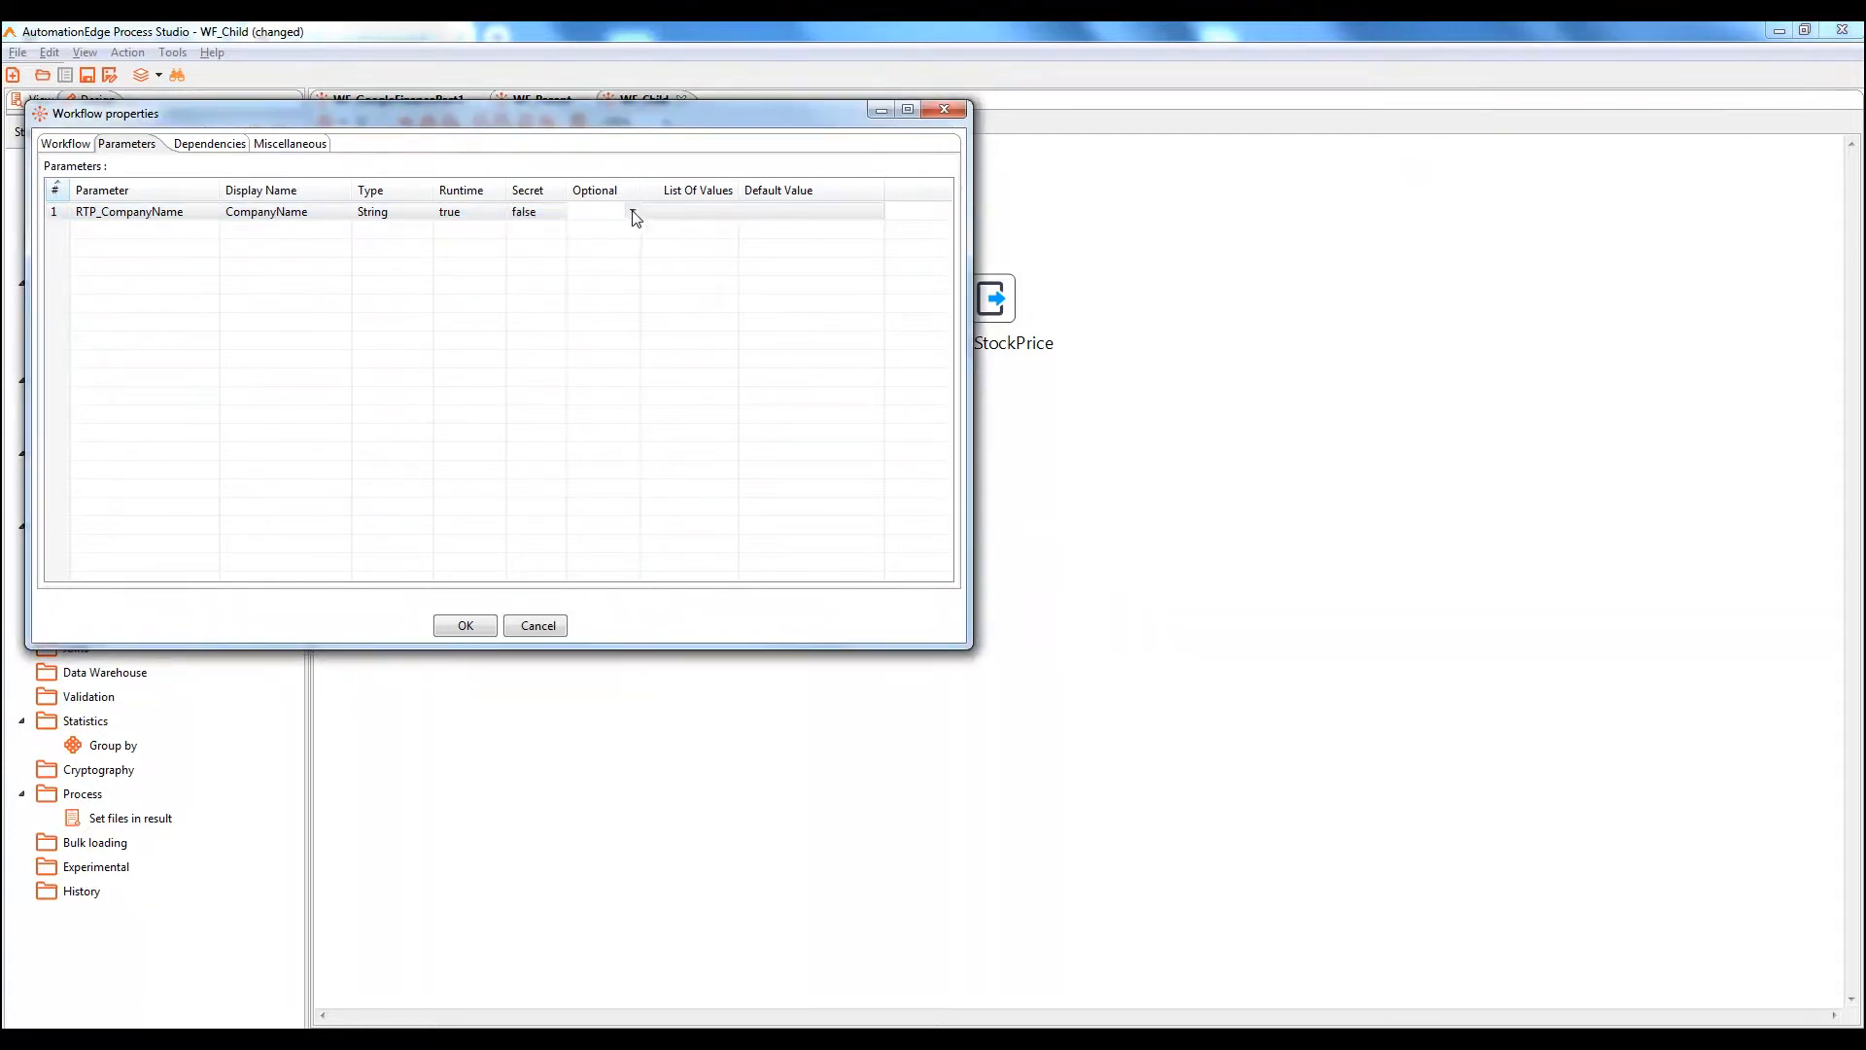
pyautogui.click(633, 211)
pyautogui.click(588, 243)
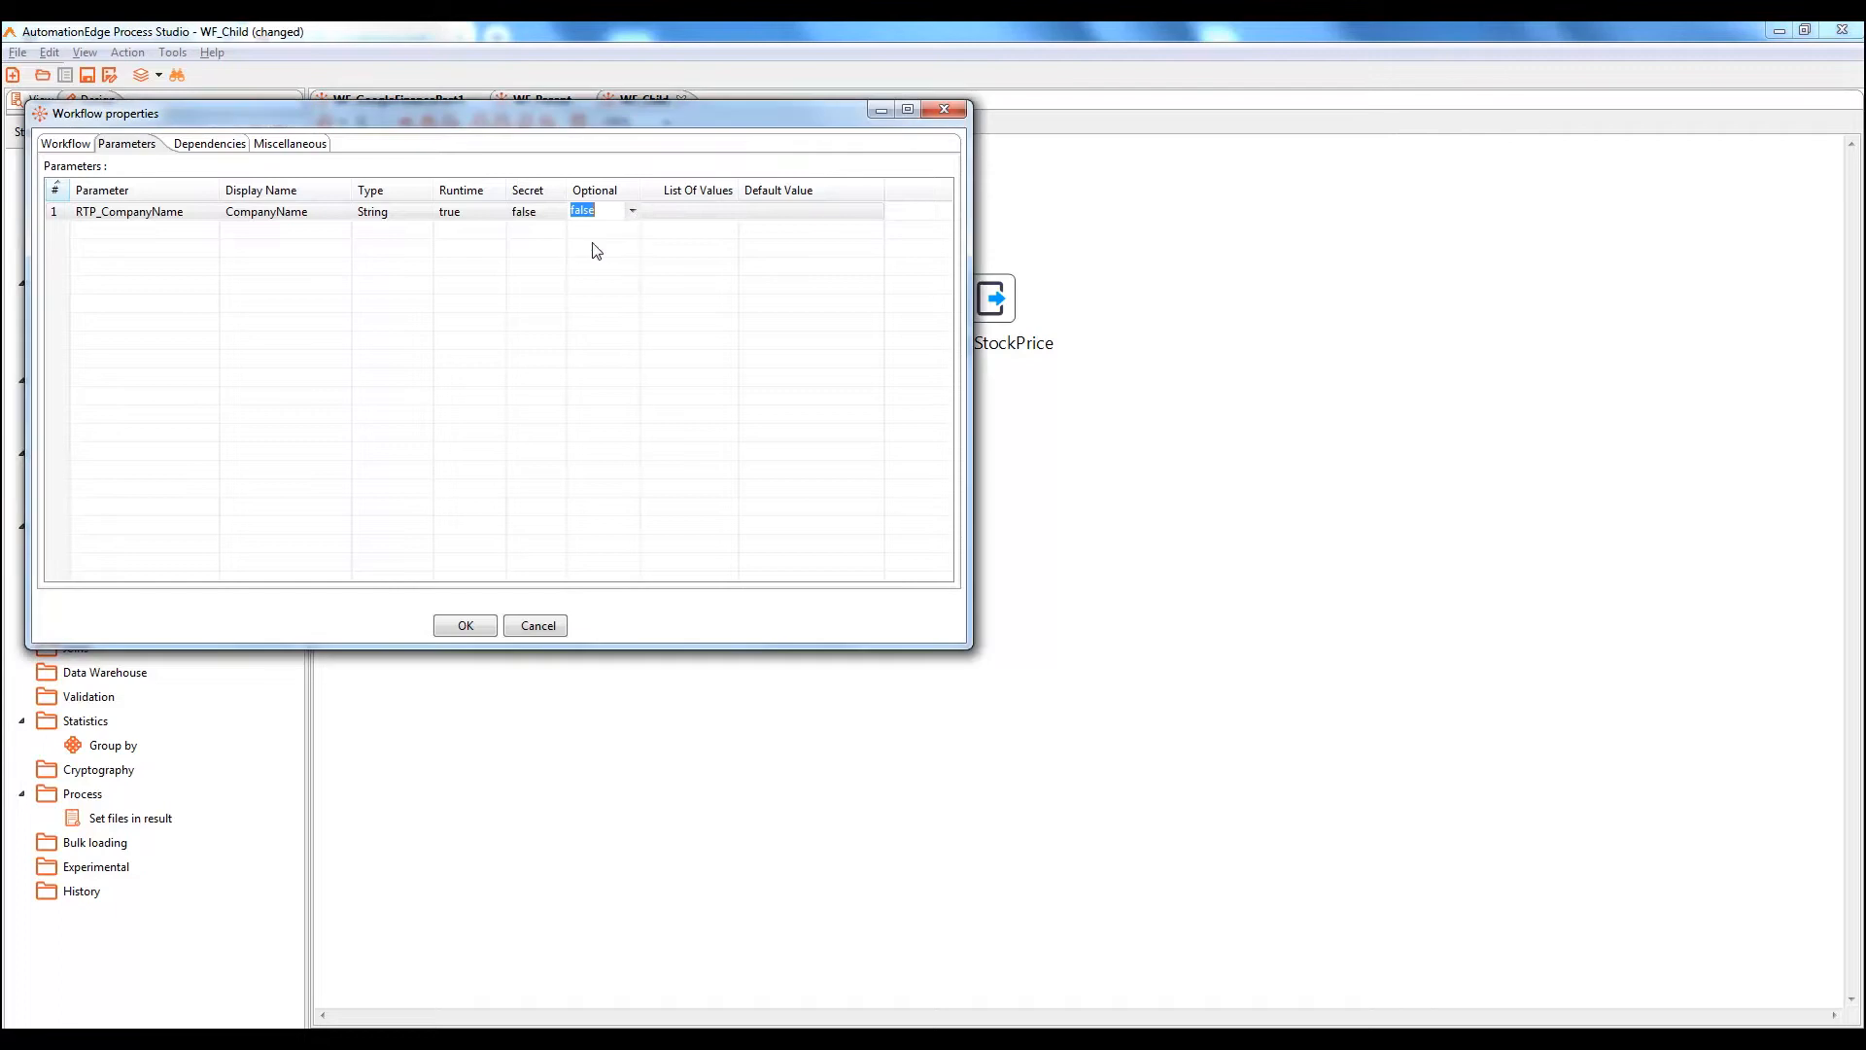
# Add parameter RTP_StockSymbol, displayed as StockSymbol: String, runtime, not secret, not optional, and save
pyautogui.click(114, 233)
pyautogui.write('RTP')
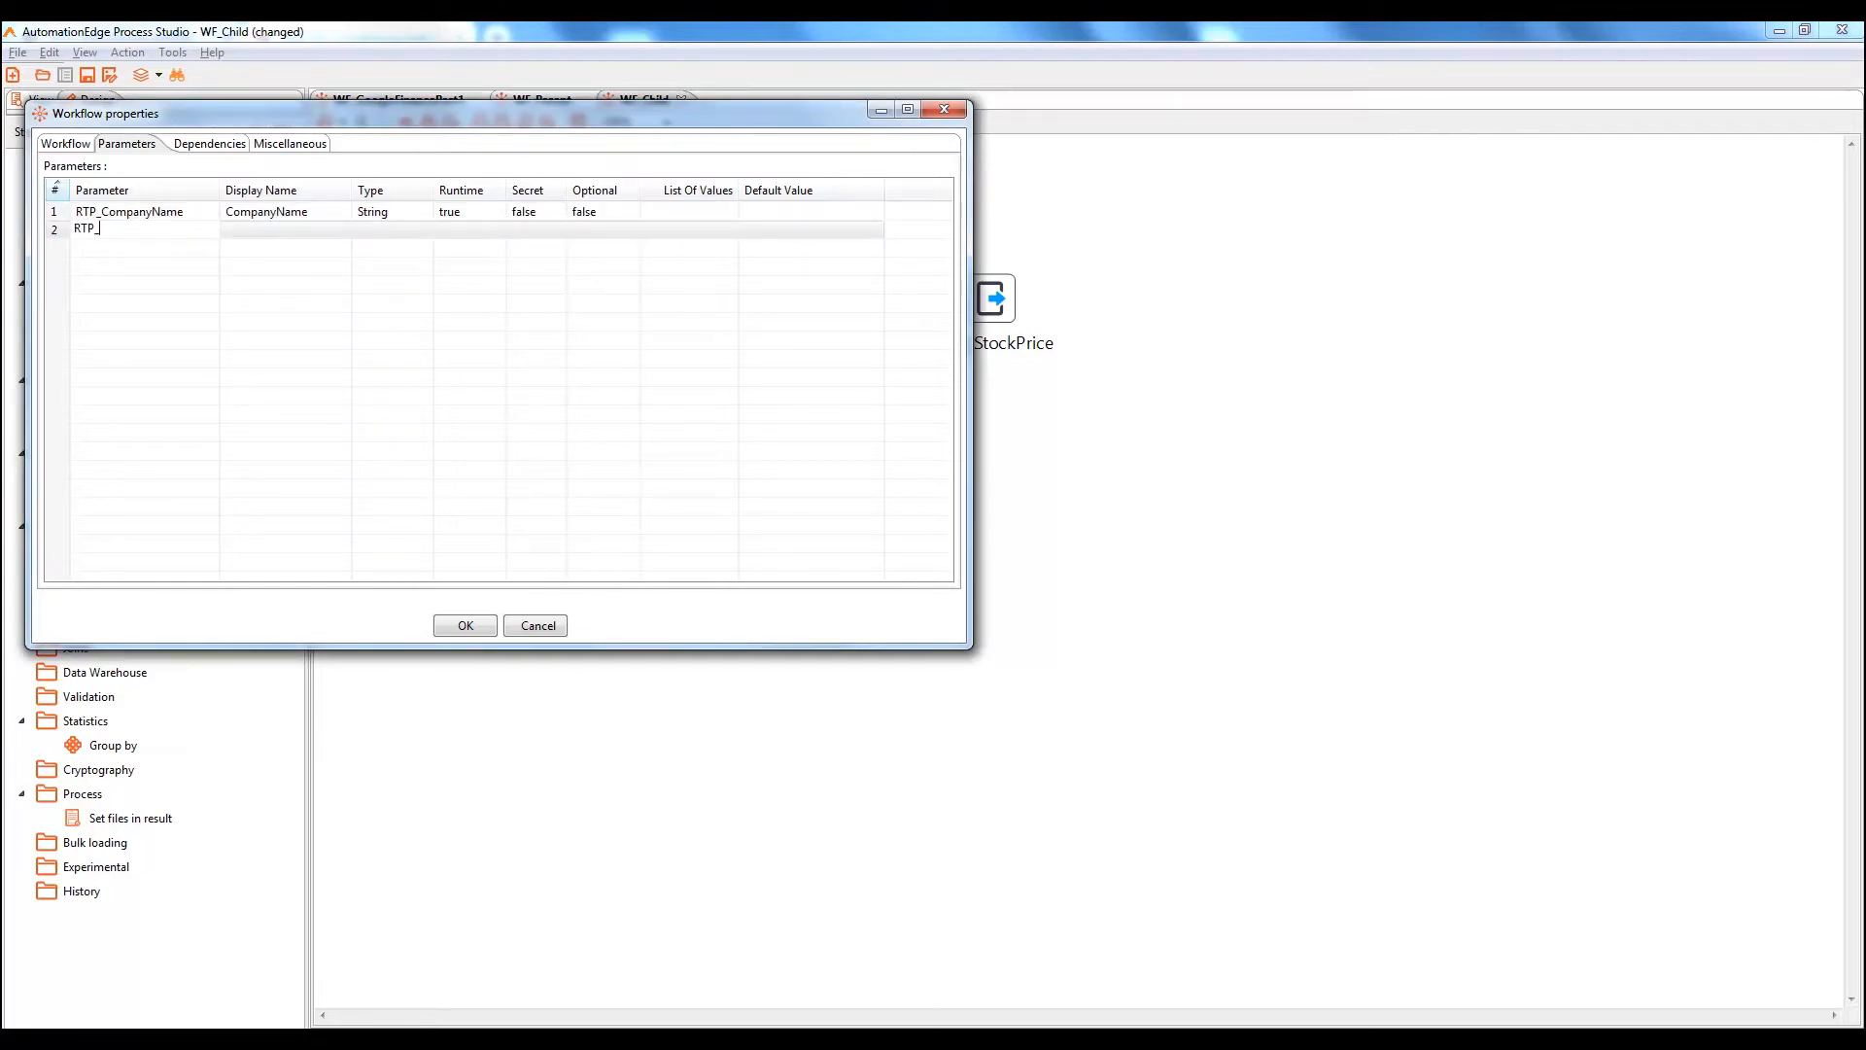
pyautogui.write('_StockSymbol')
pyautogui.click(286, 231)
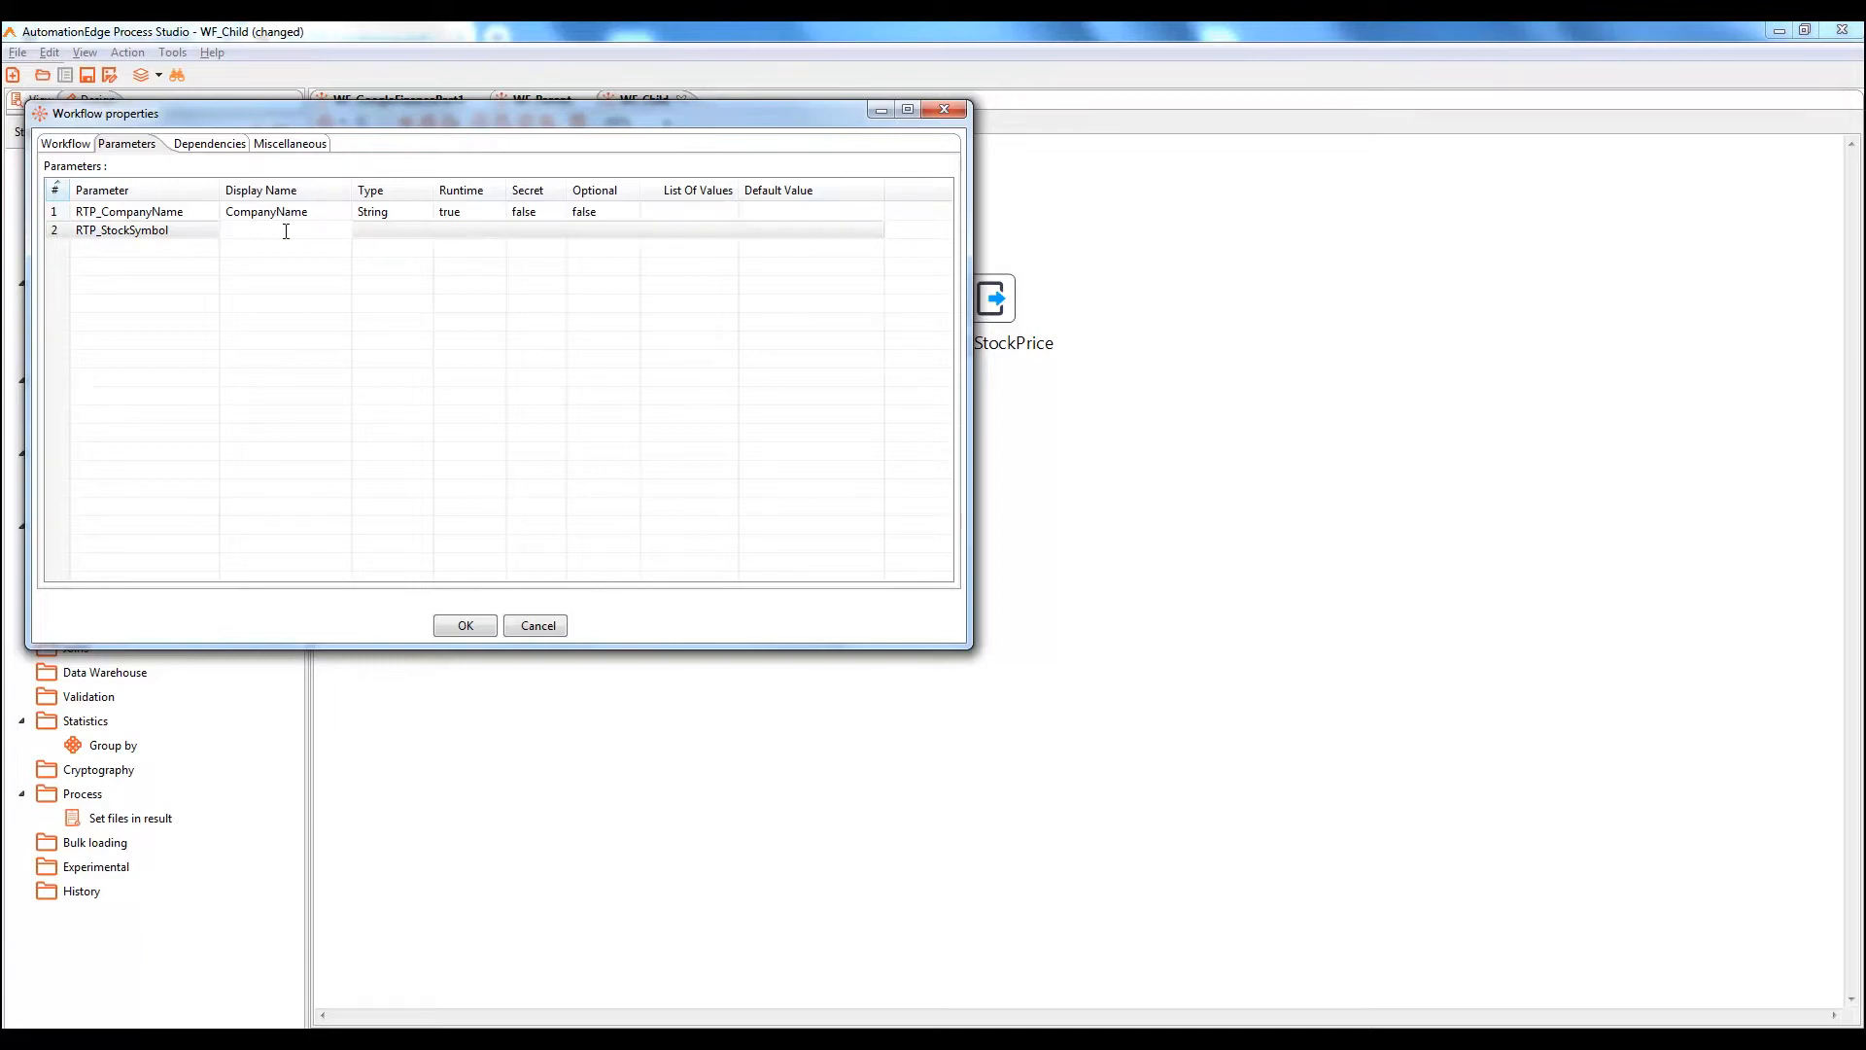
pyautogui.write('StockSymbol')
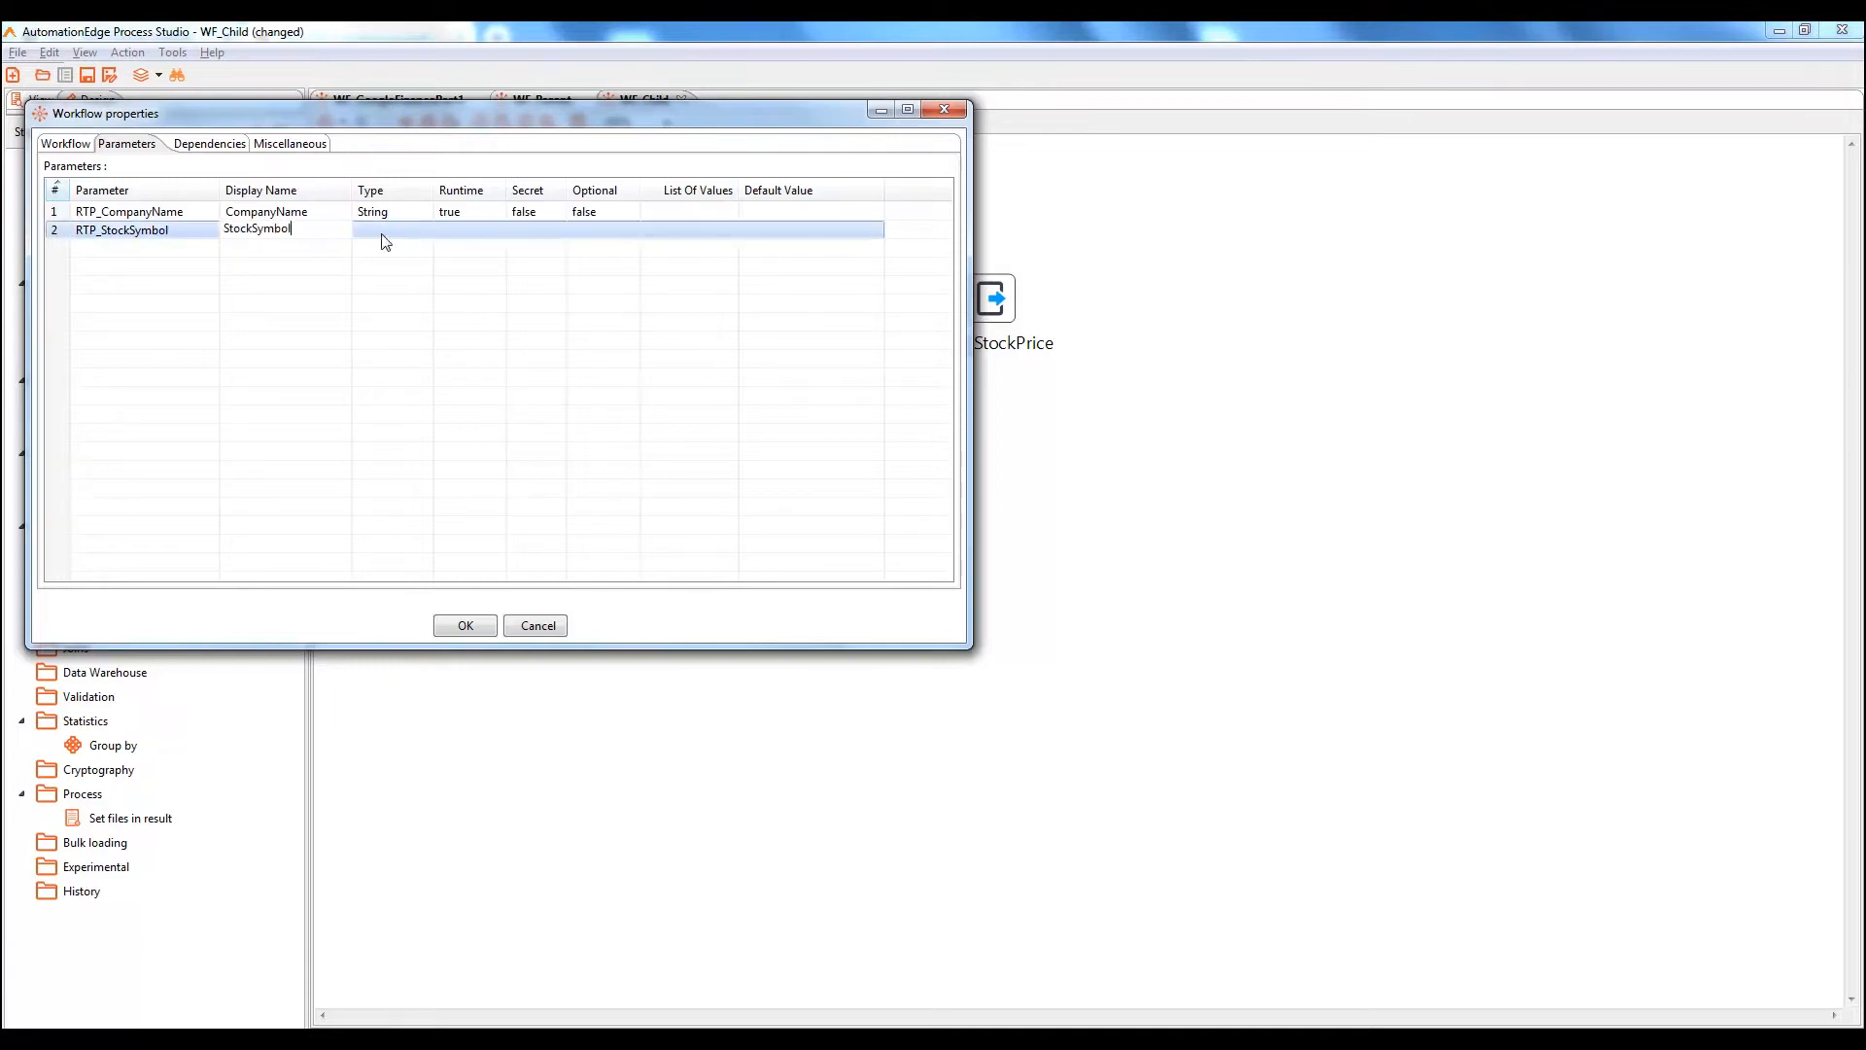
pyautogui.click(382, 235)
pyautogui.click(425, 230)
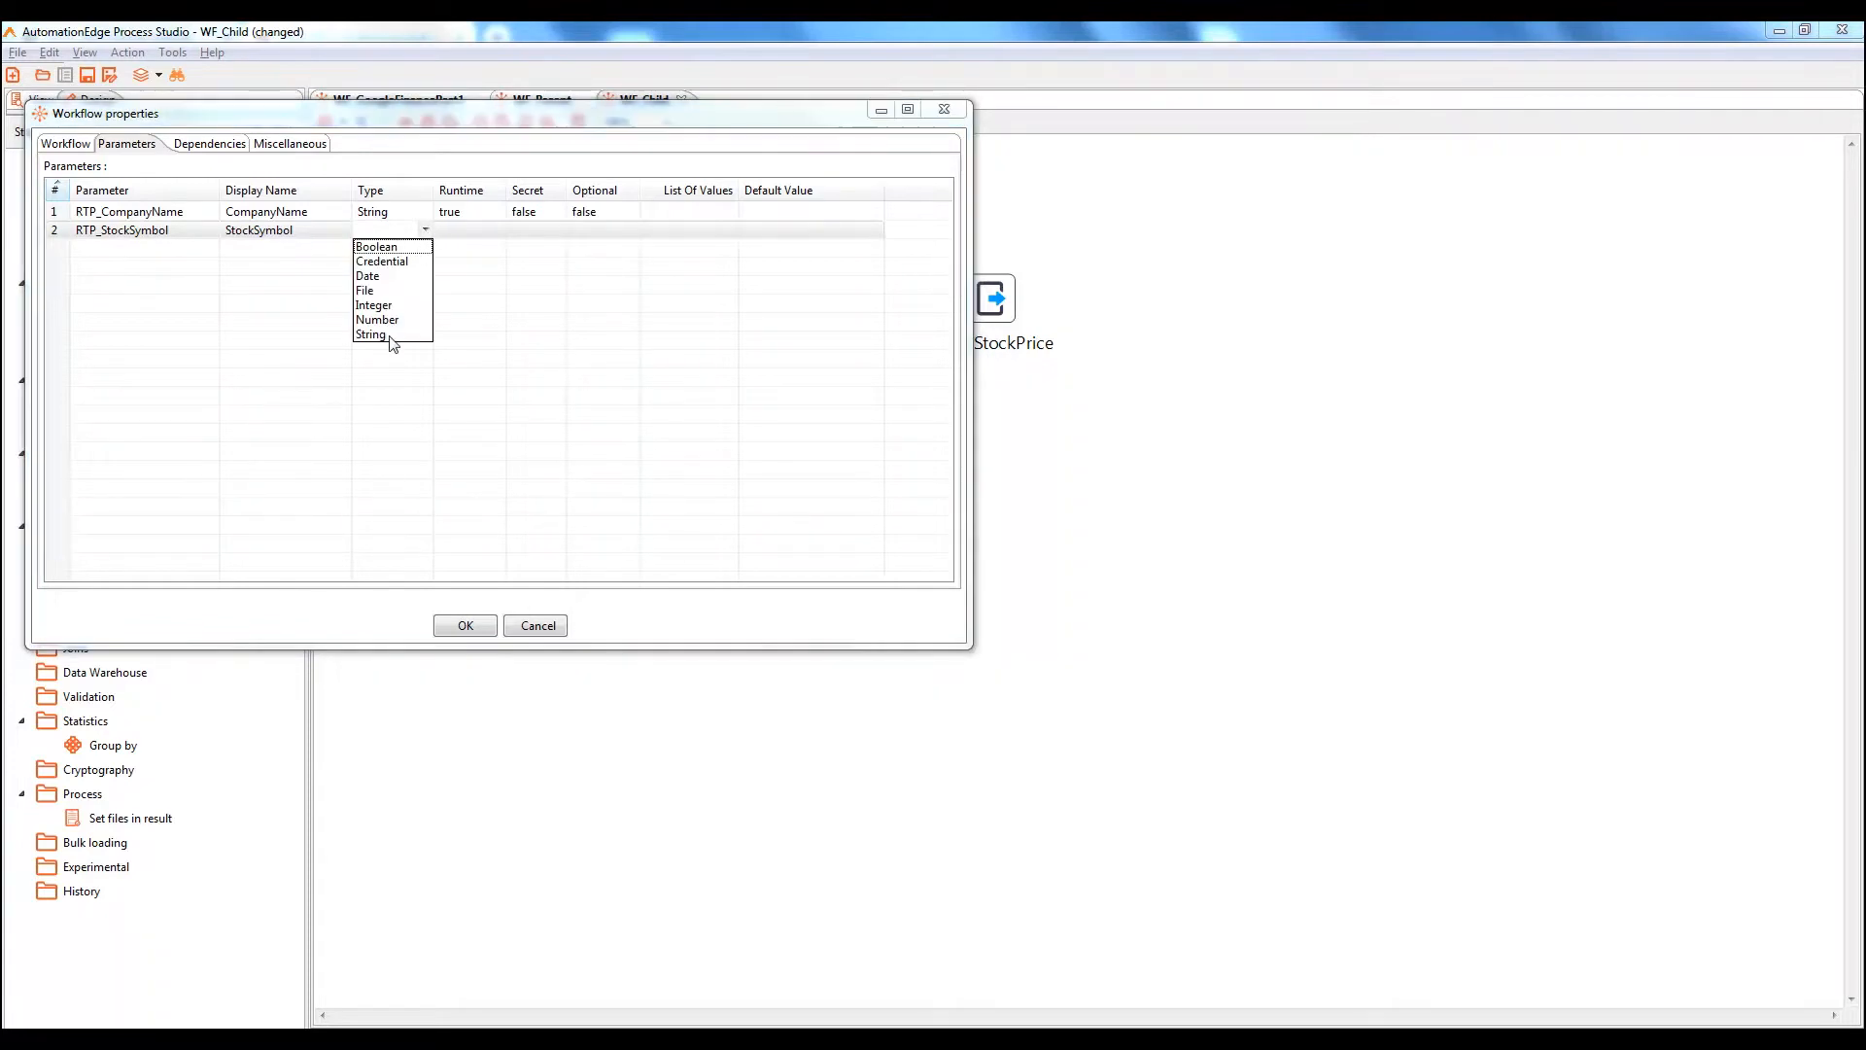
pyautogui.click(390, 336)
pyautogui.click(464, 231)
pyautogui.click(498, 229)
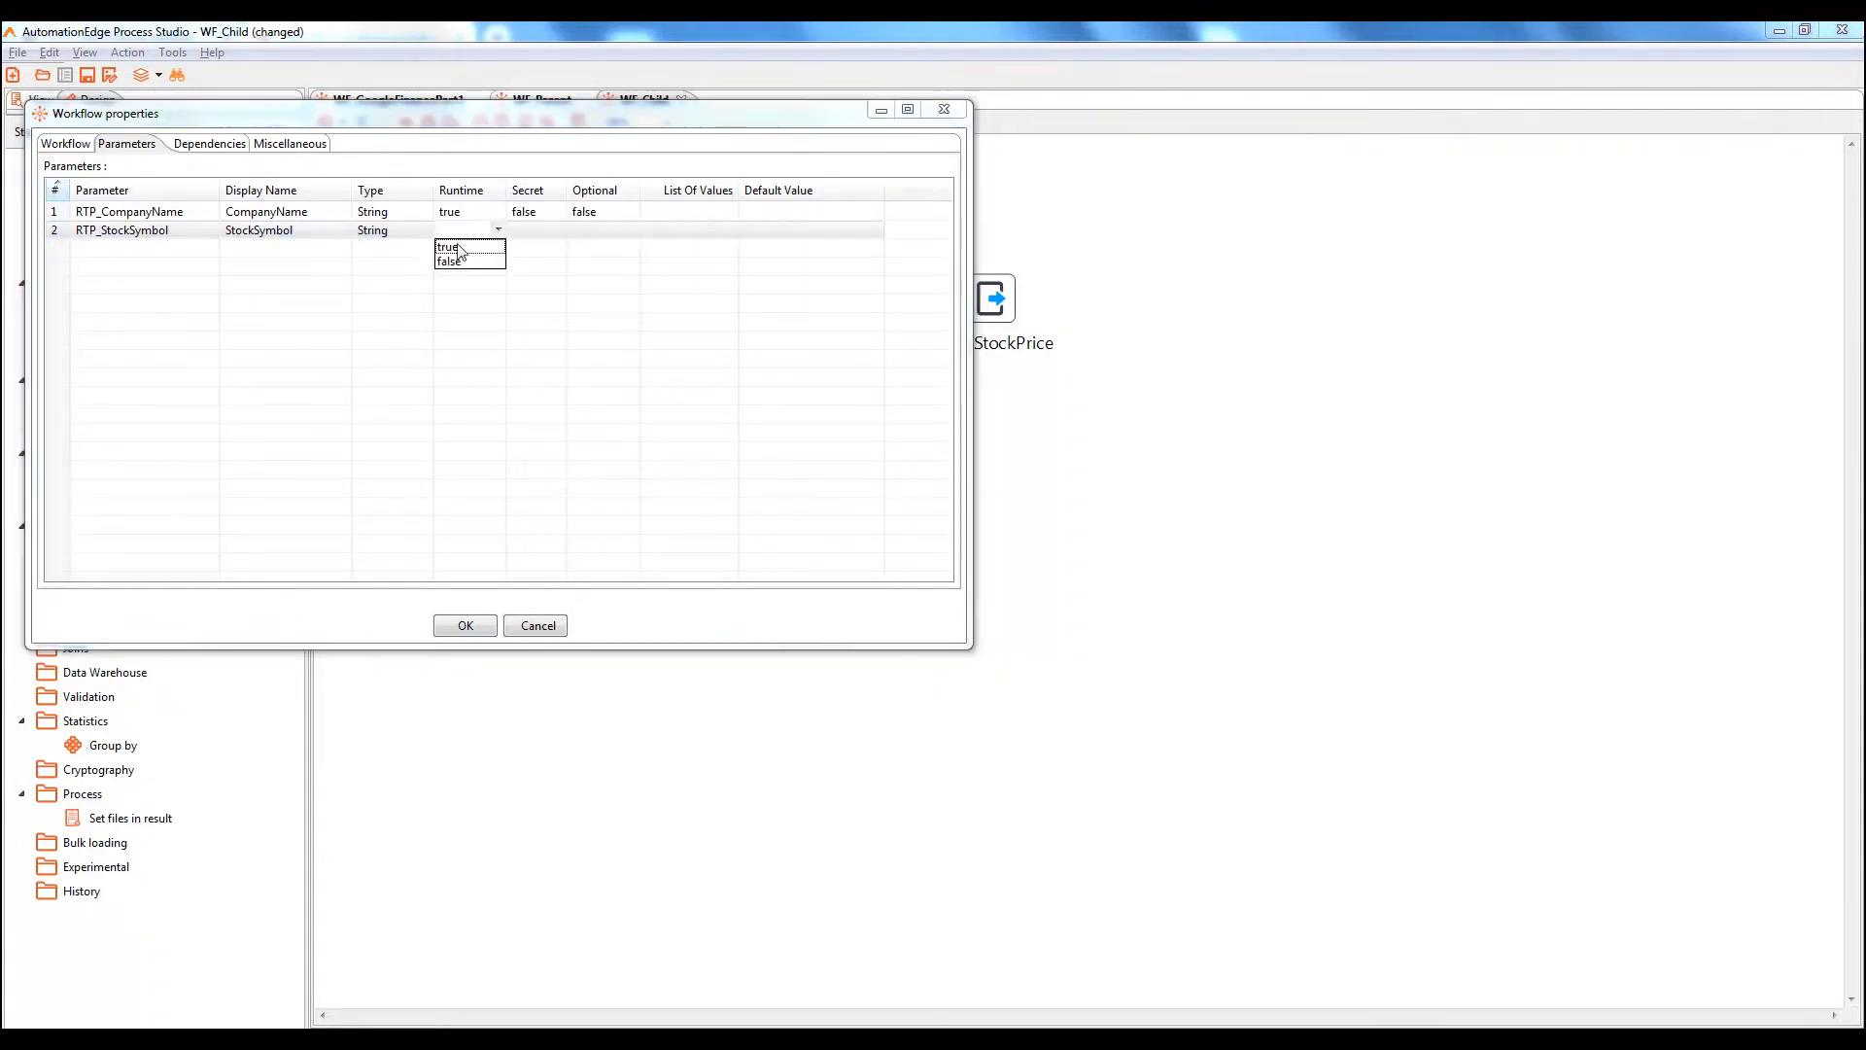
pyautogui.click(450, 247)
pyautogui.click(525, 230)
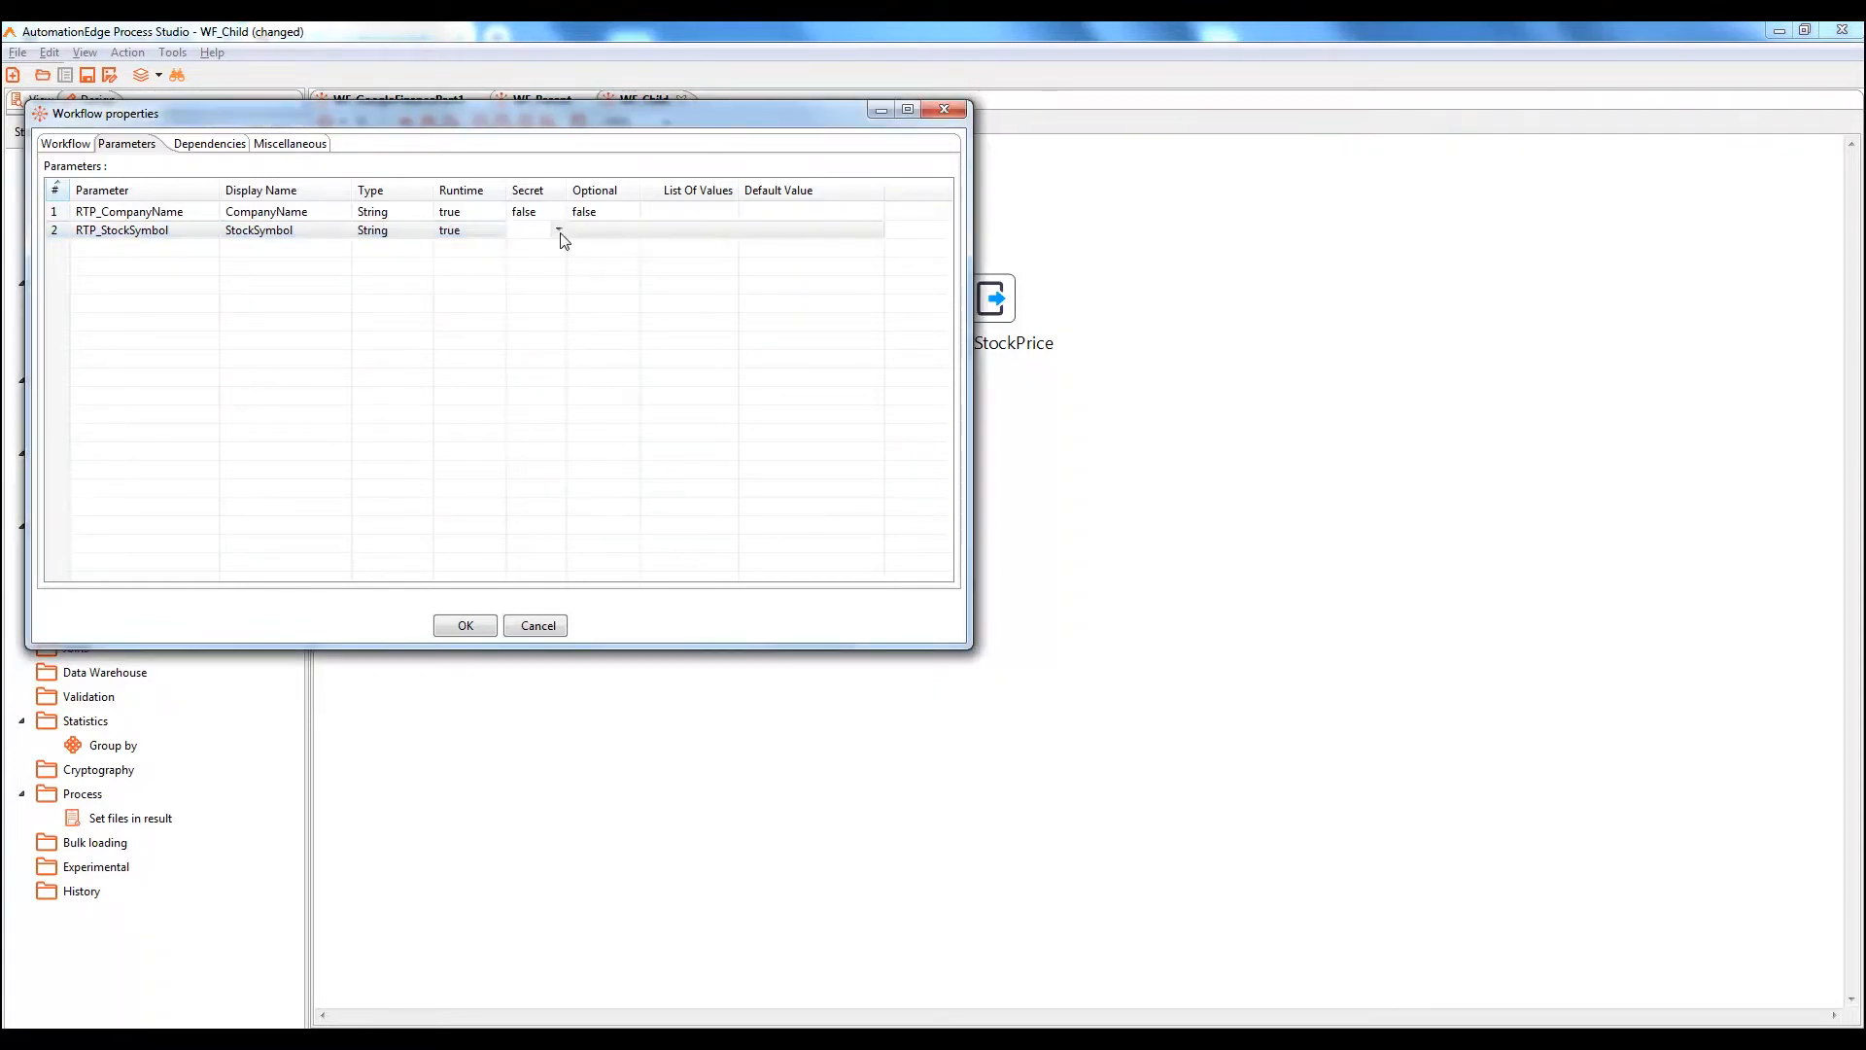
pyautogui.click(561, 233)
pyautogui.click(533, 265)
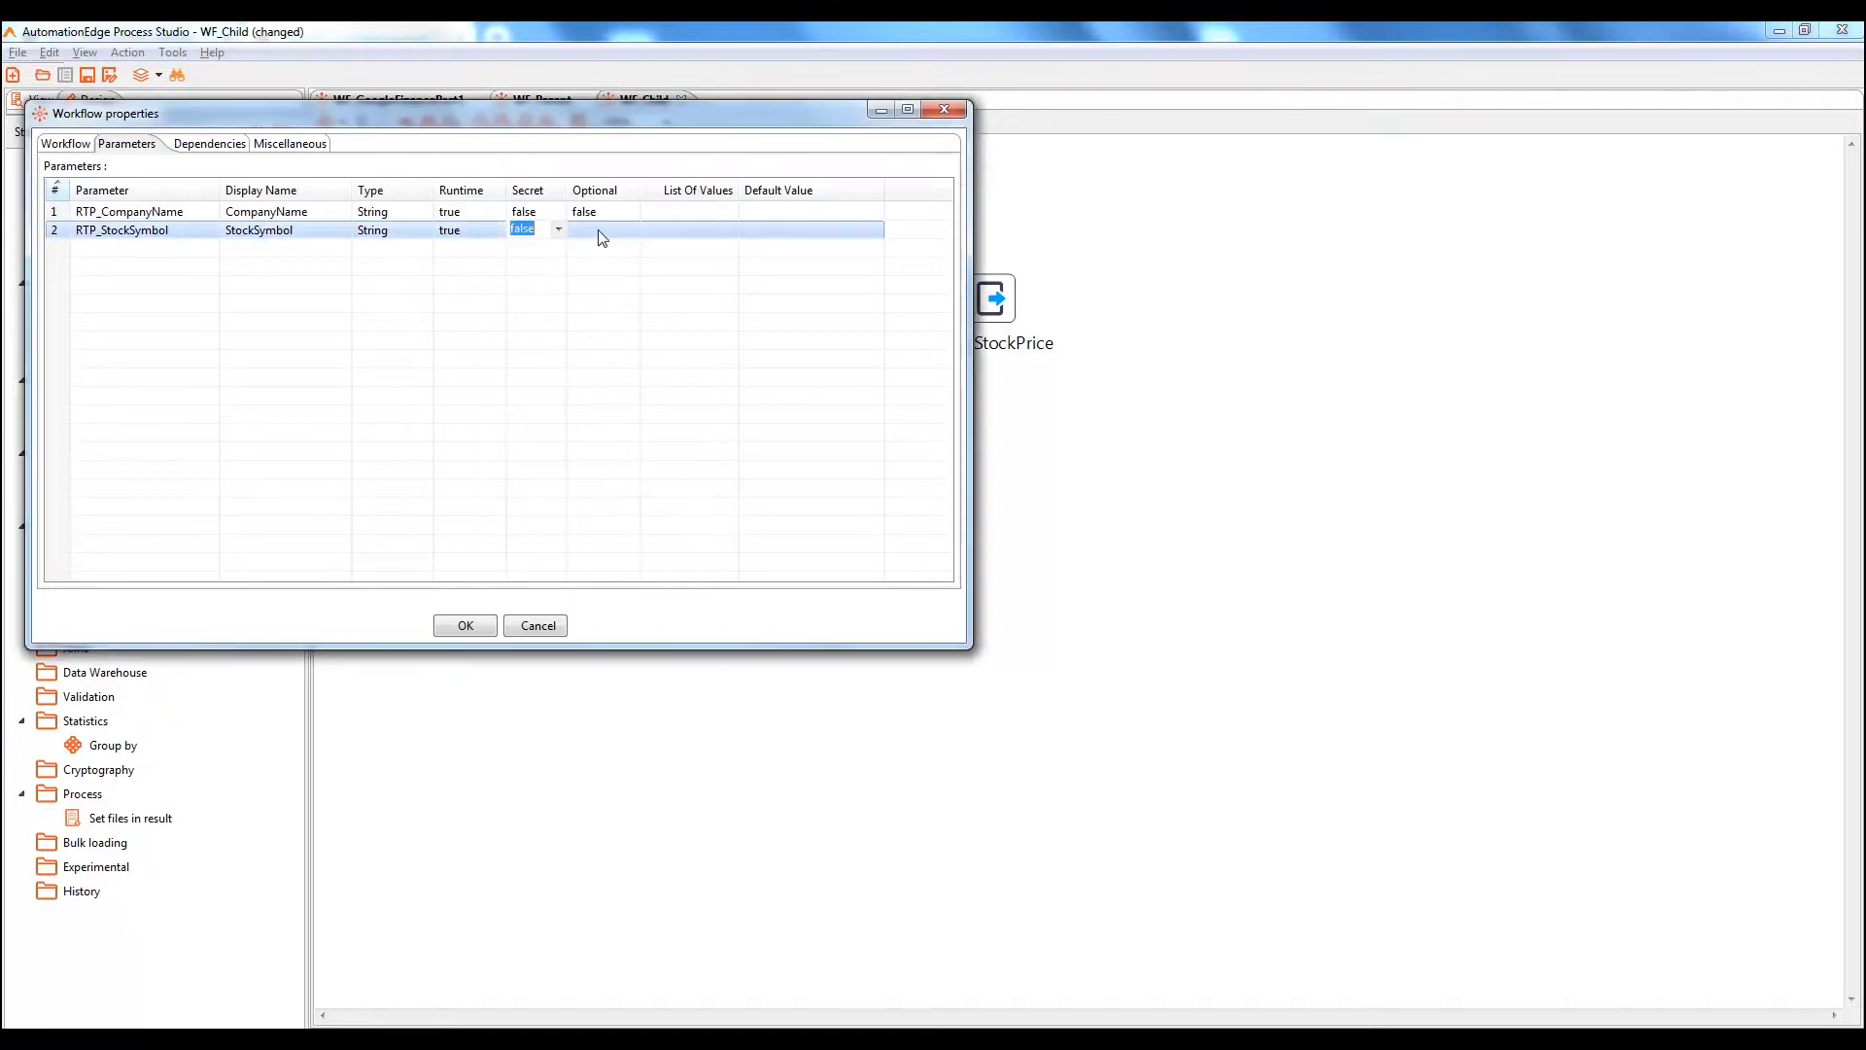
pyautogui.click(601, 235)
pyautogui.click(633, 229)
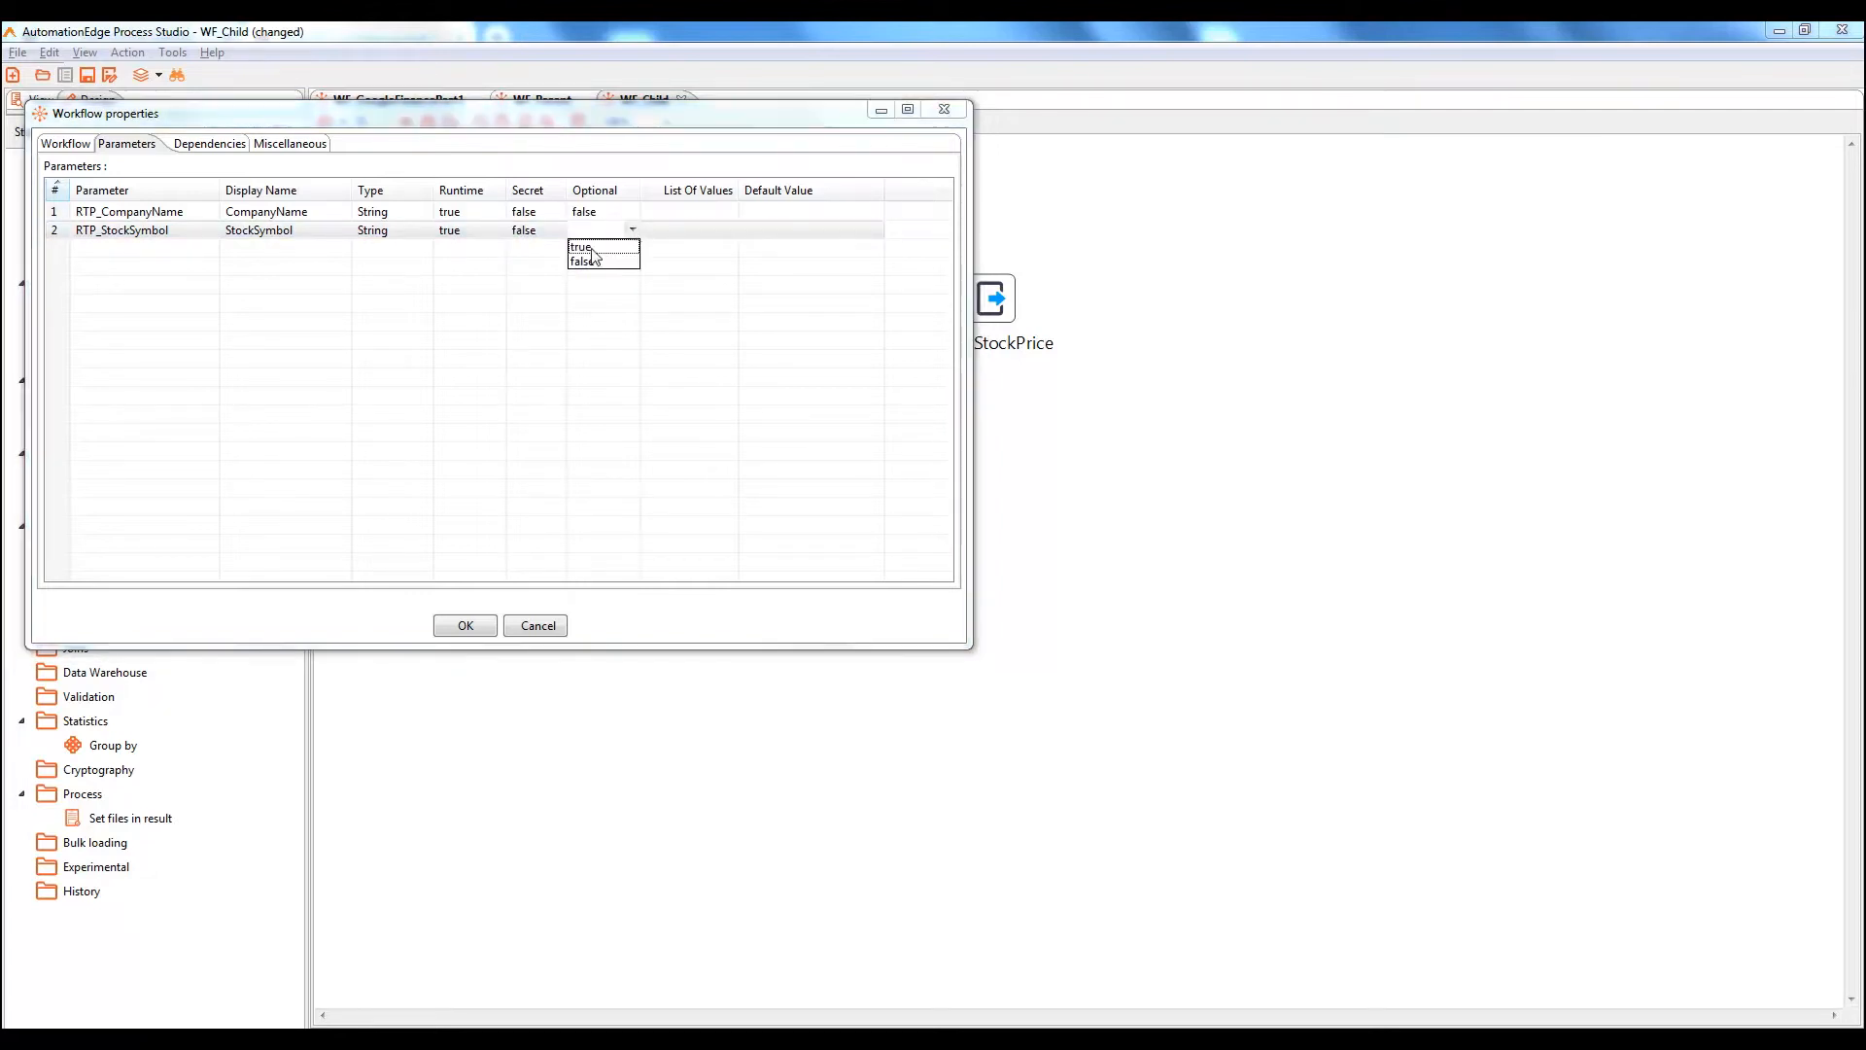
pyautogui.click(587, 262)
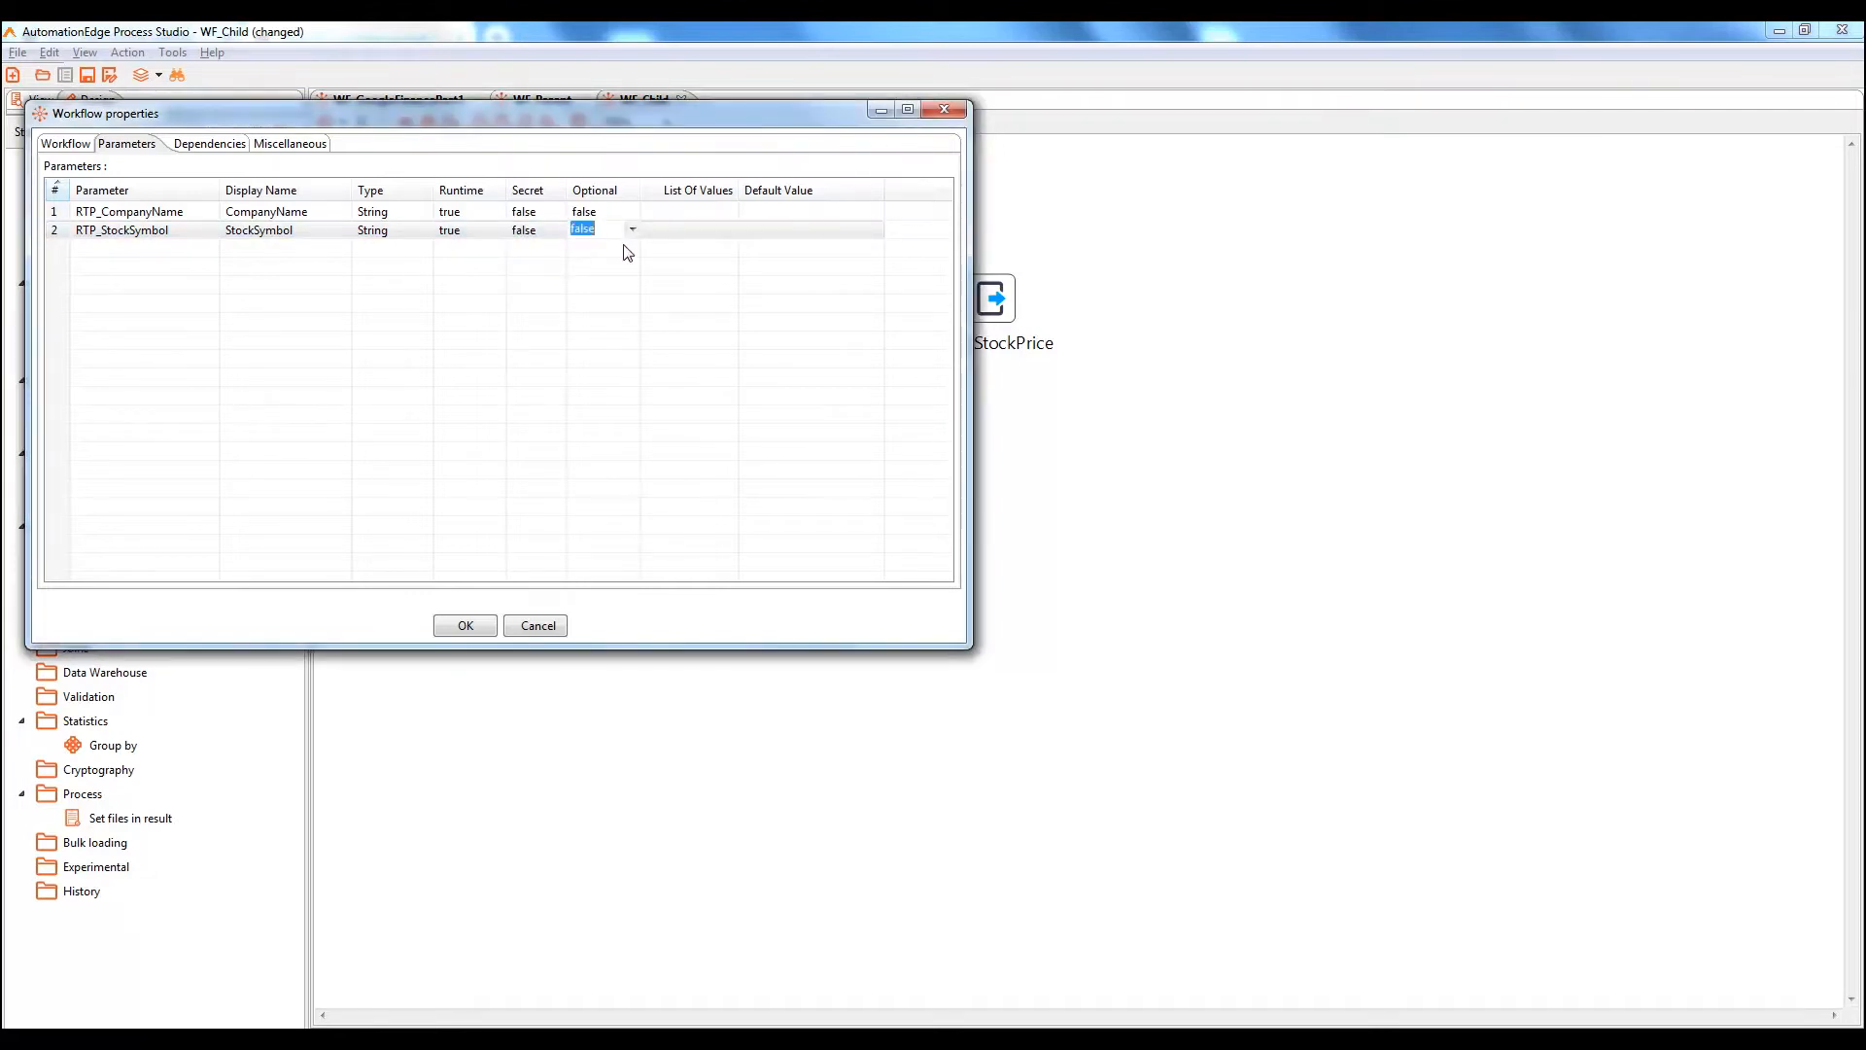
pyautogui.click(463, 626)
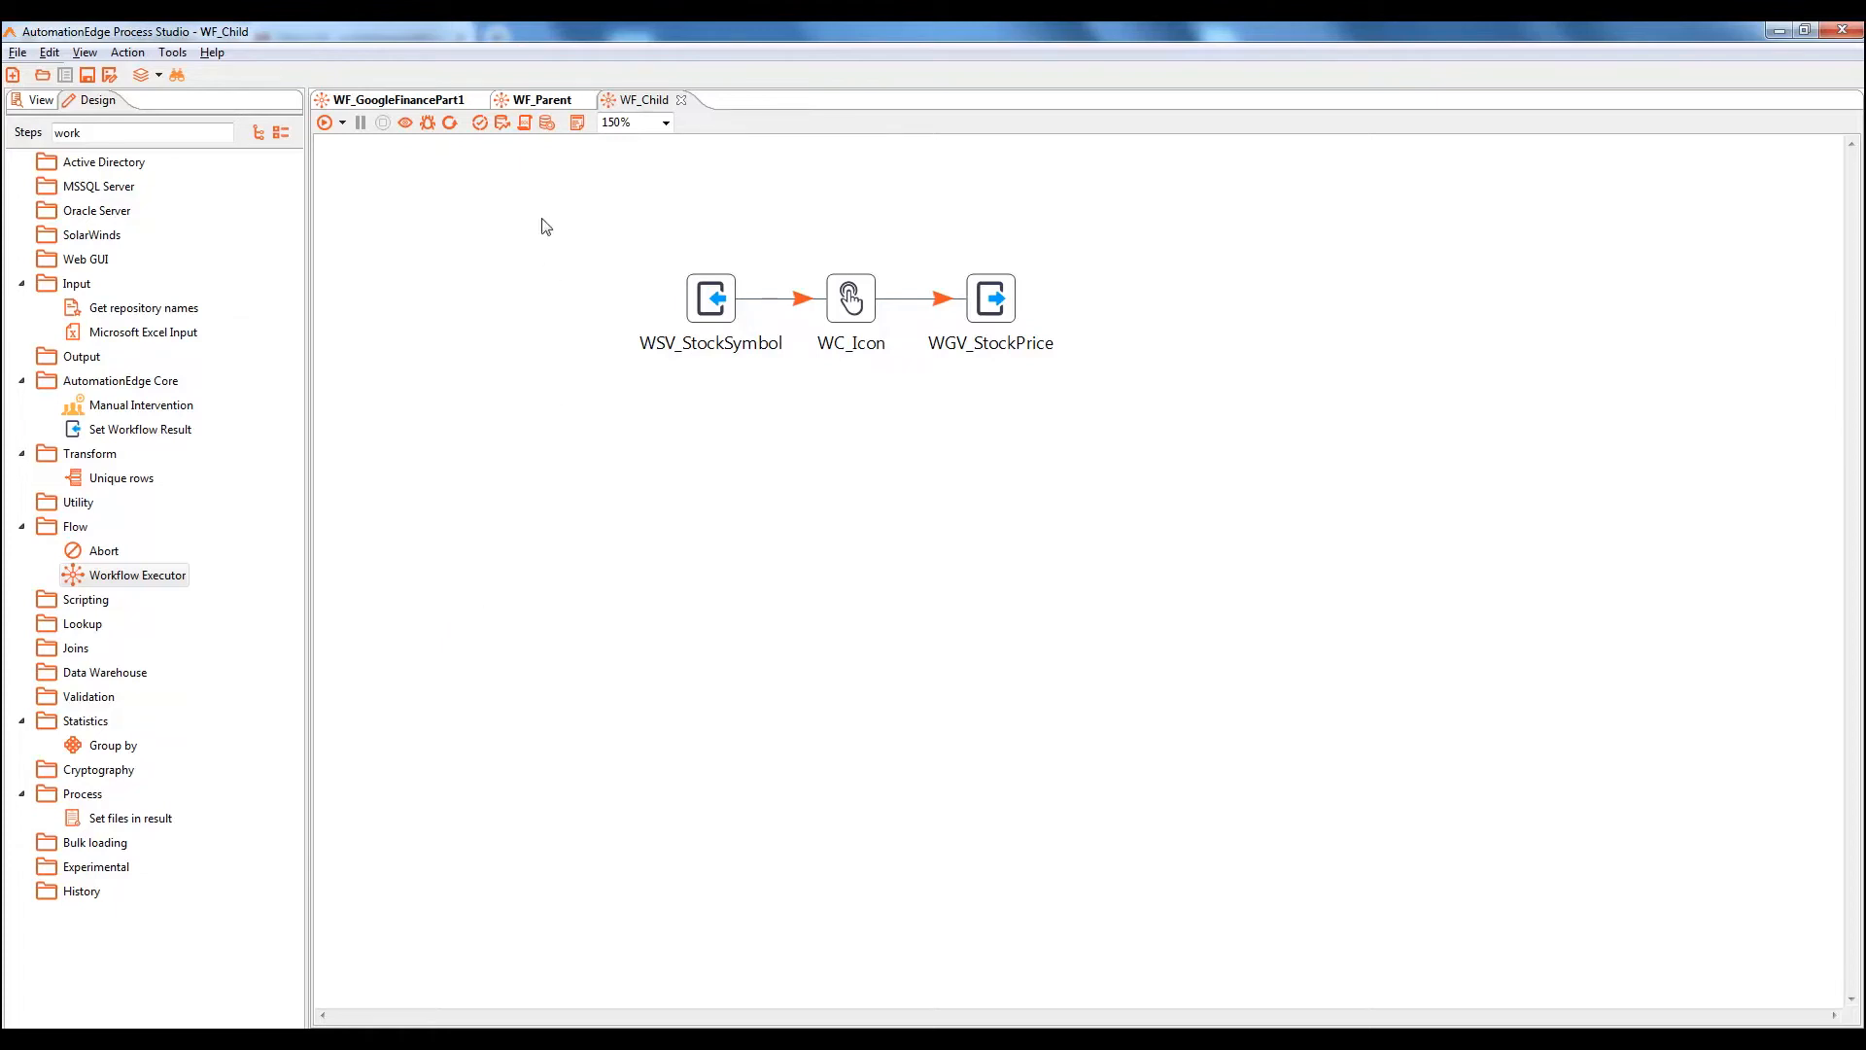
# In WE_StockPrice, load WF_Child's parameters and map RTP_CompanyName→CompanyName, RTP_StockSymbol→StockSymbol
pyautogui.click(540, 101)
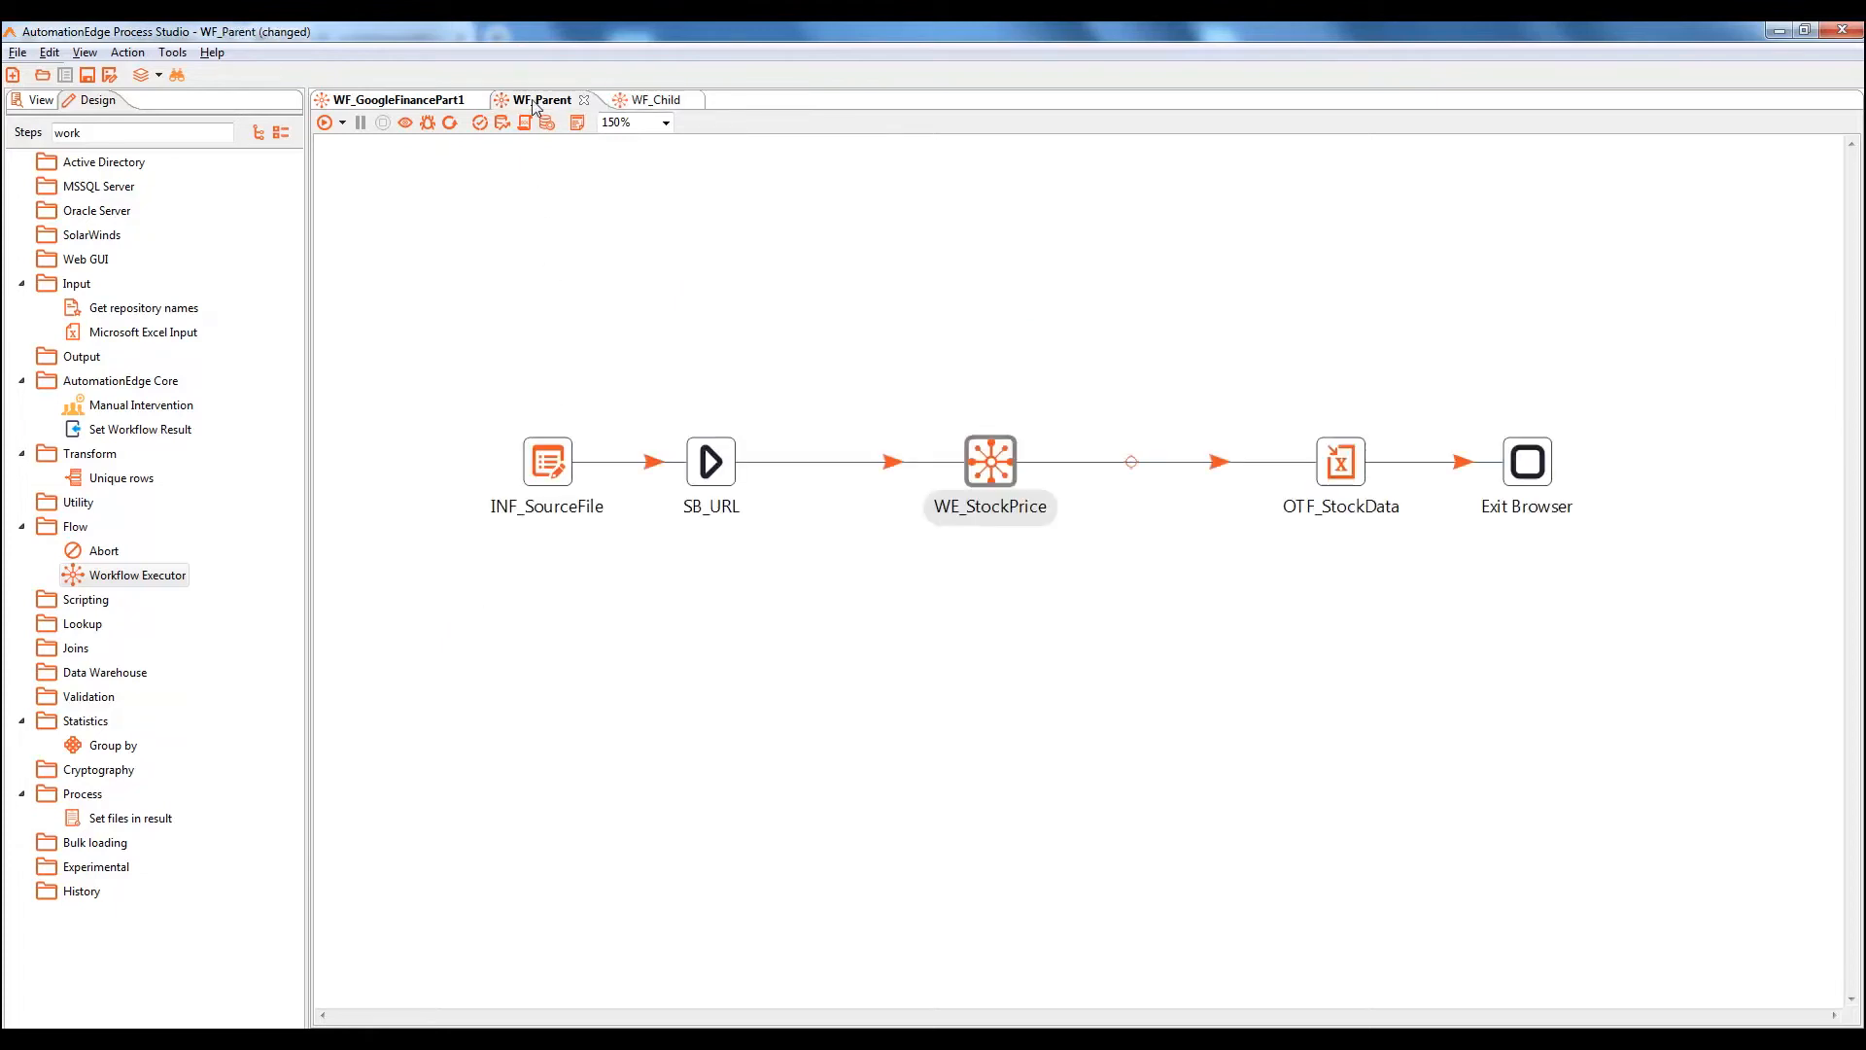
pyautogui.doubleClick(990, 463)
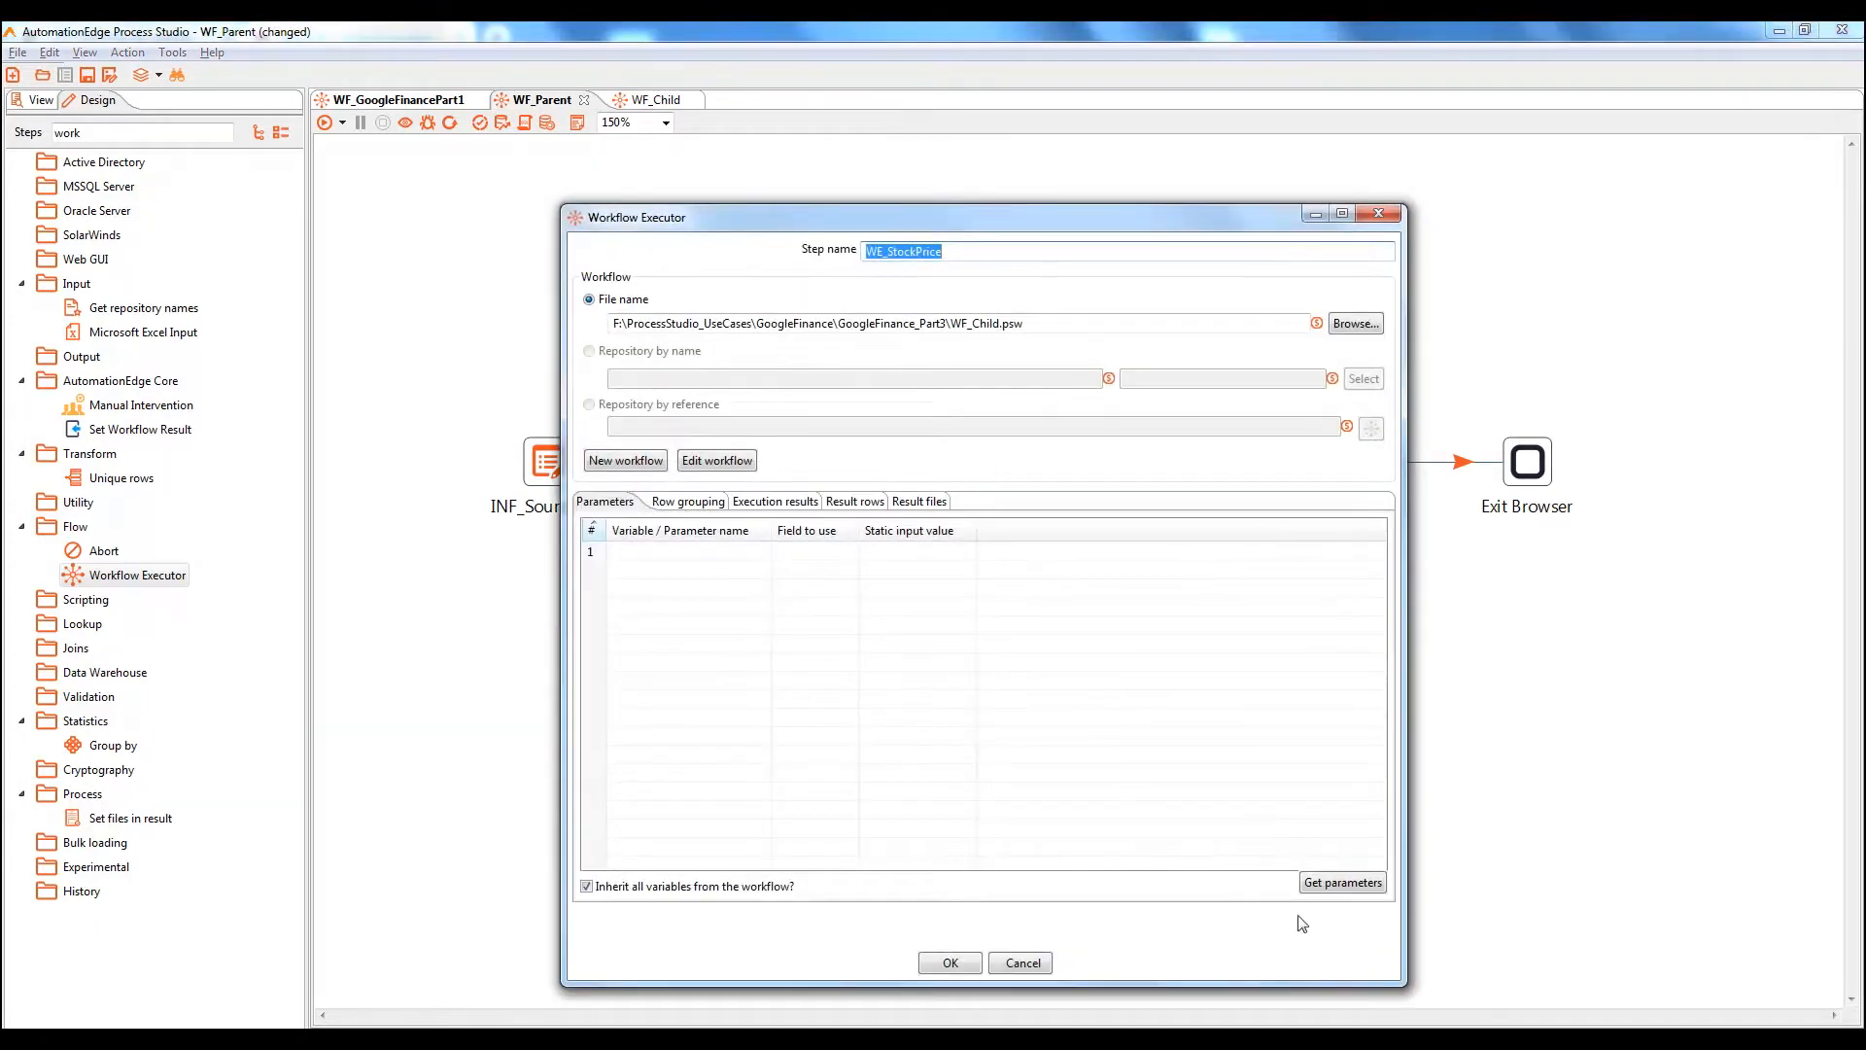
pyautogui.click(1345, 884)
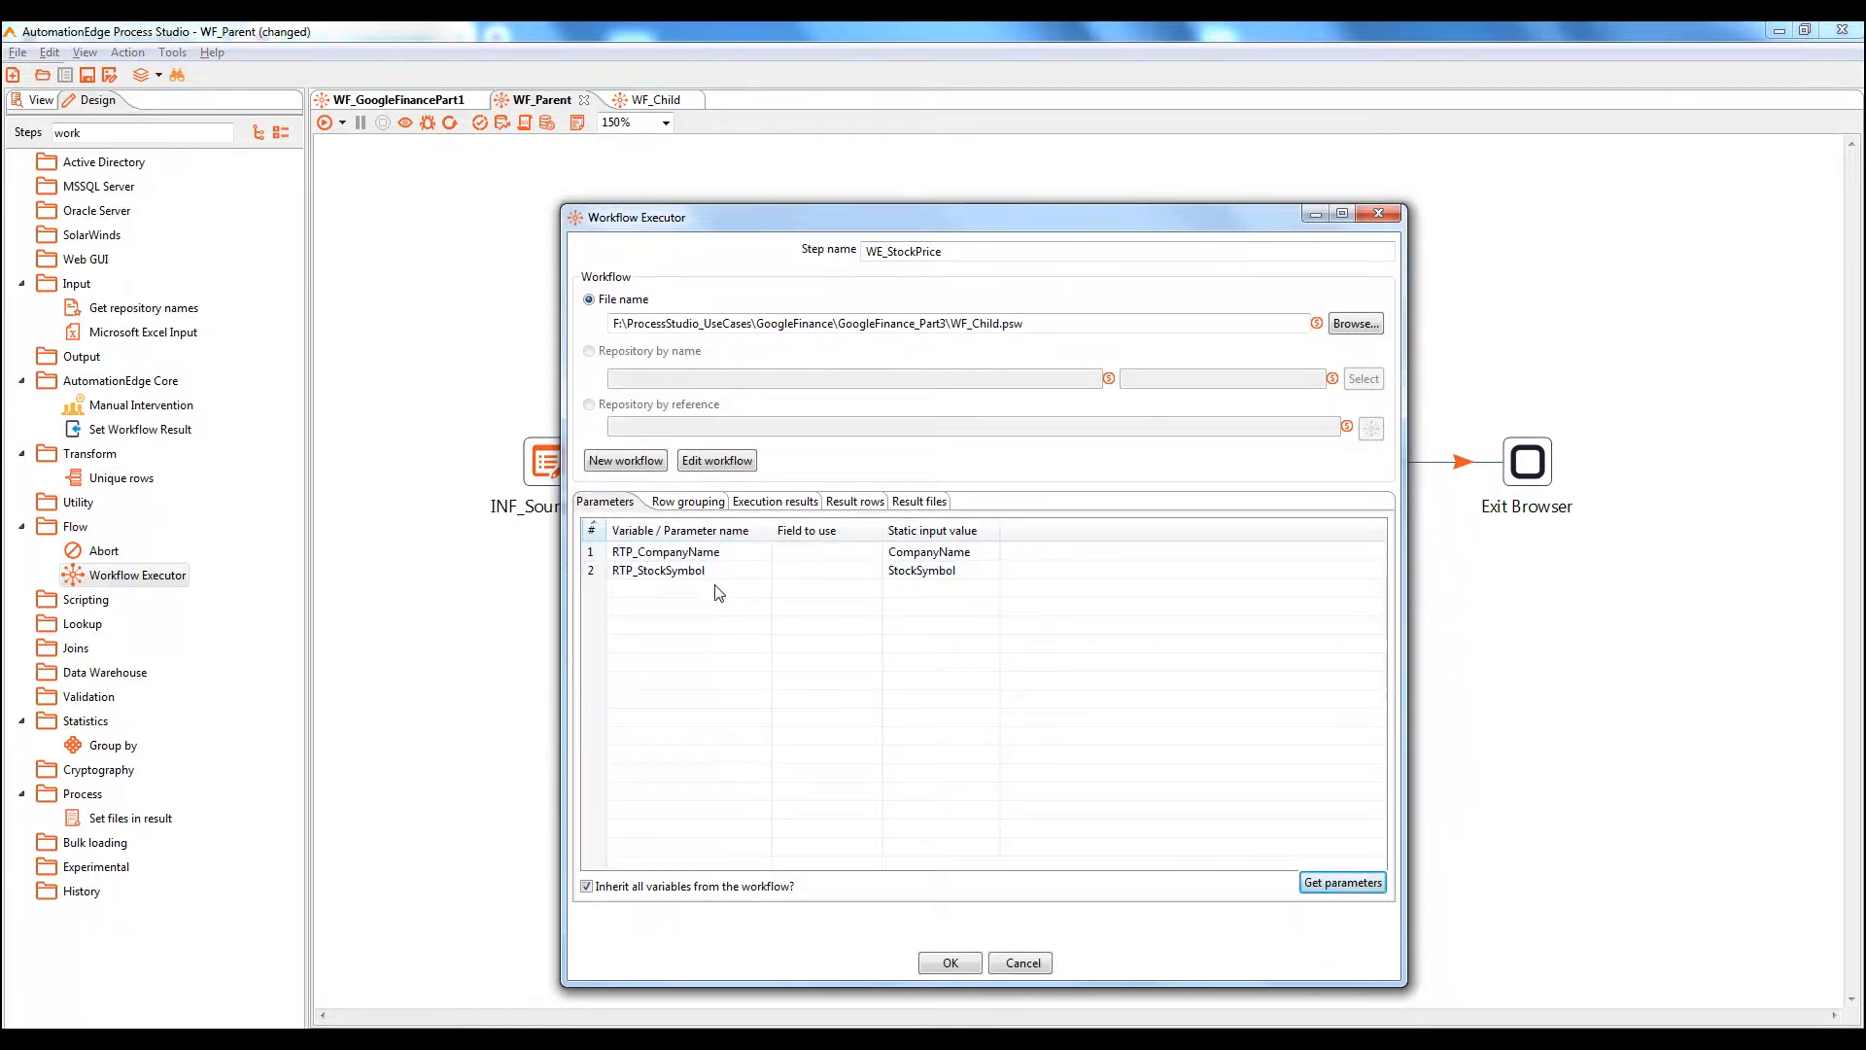
pyautogui.click(702, 556)
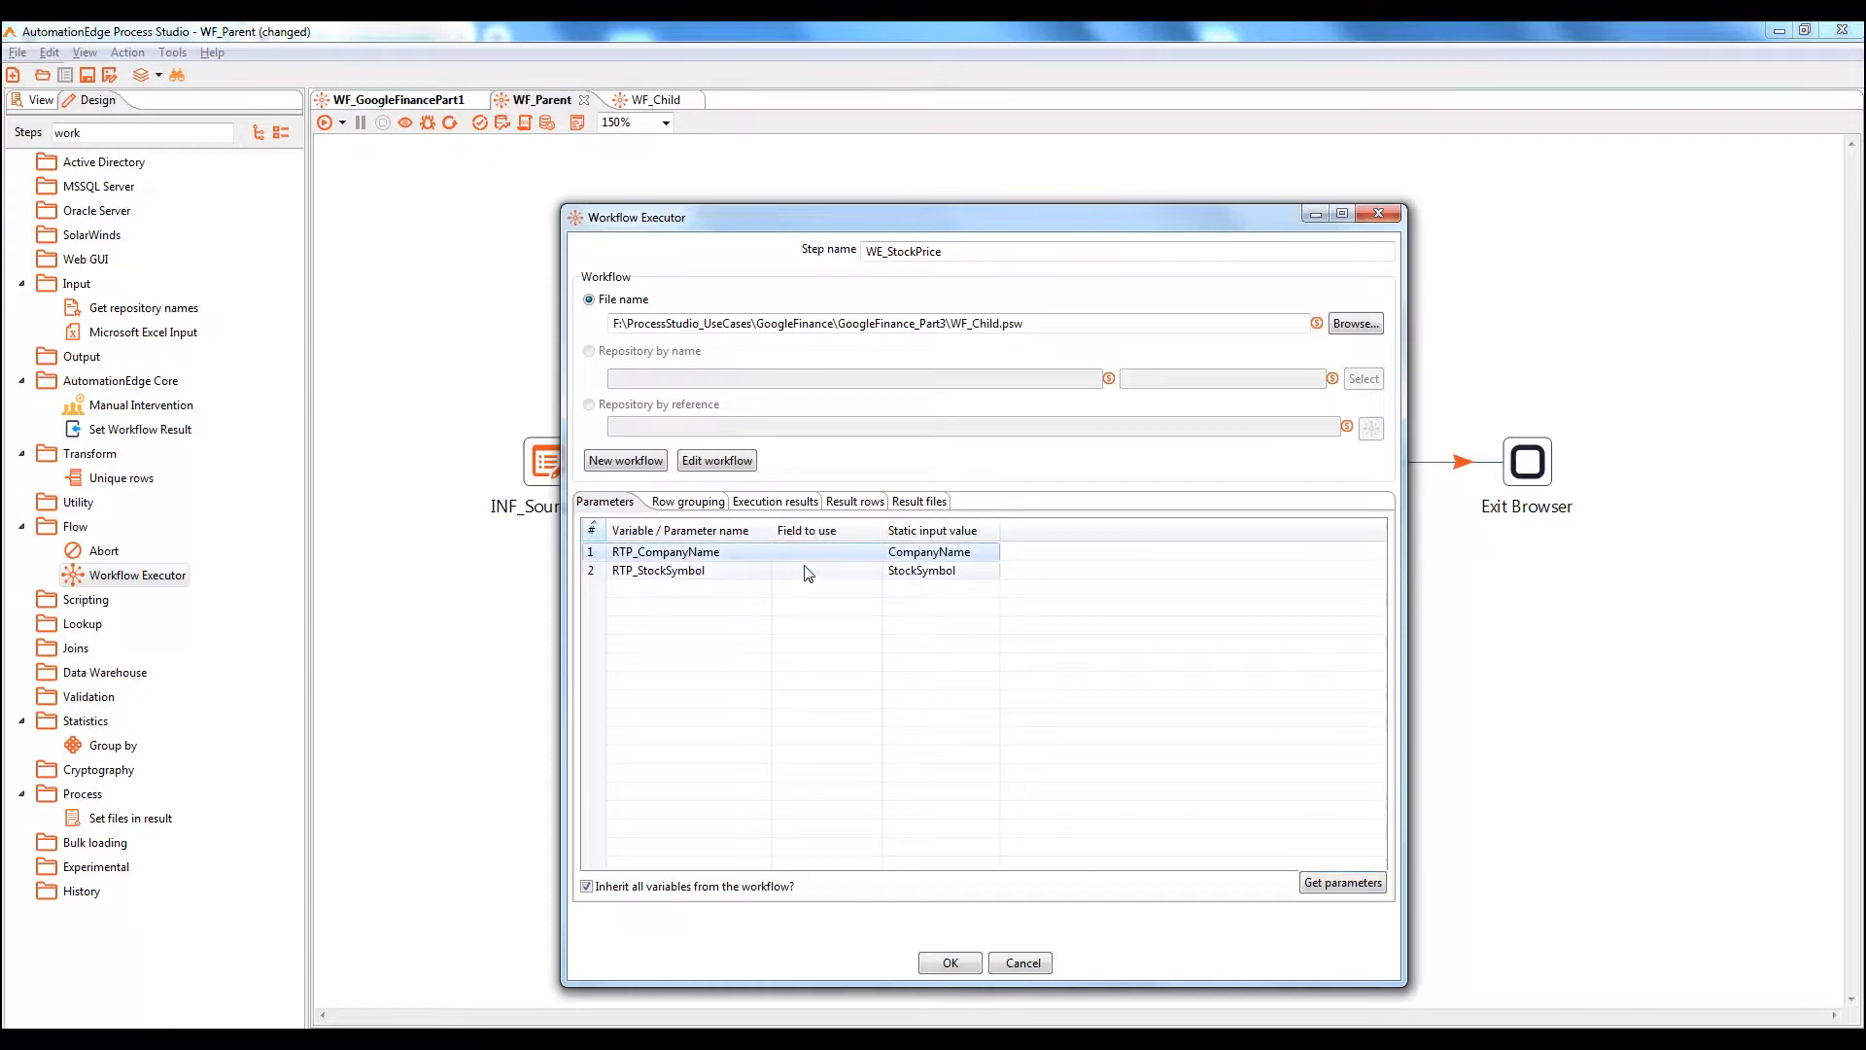
pyautogui.click(859, 554)
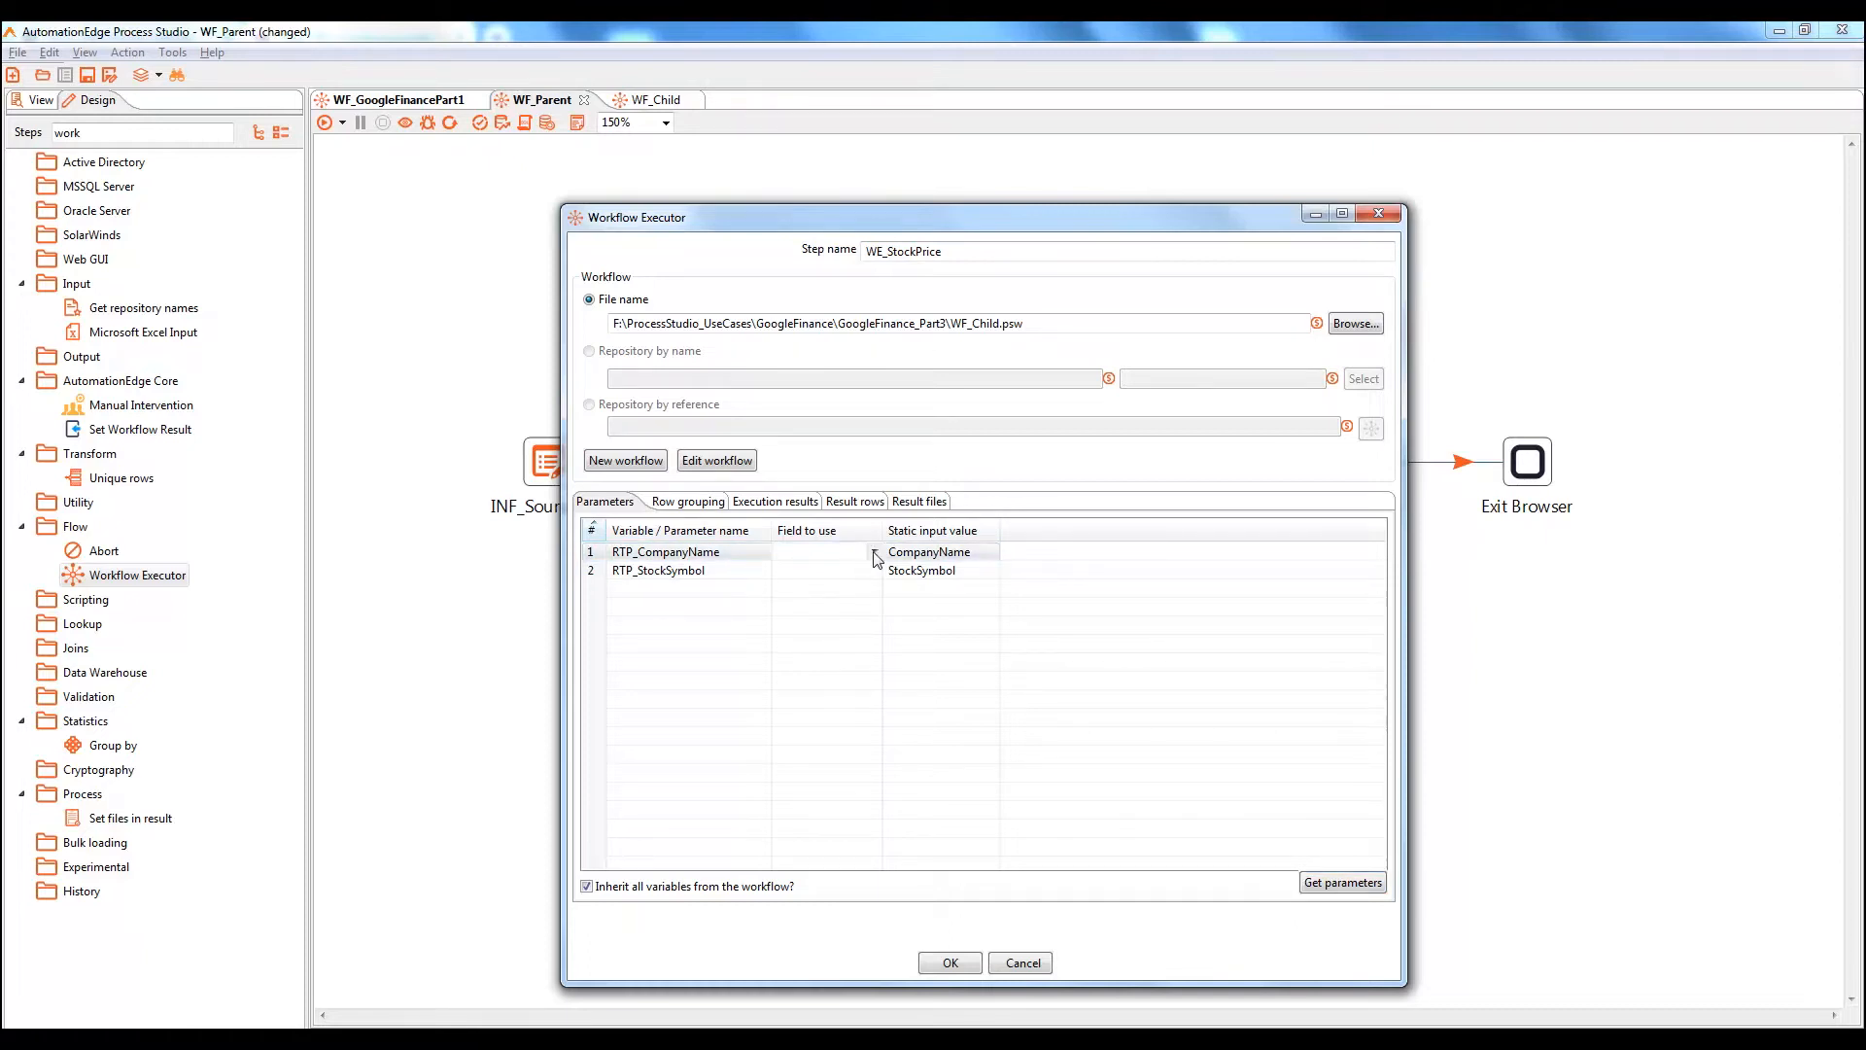
pyautogui.click(874, 551)
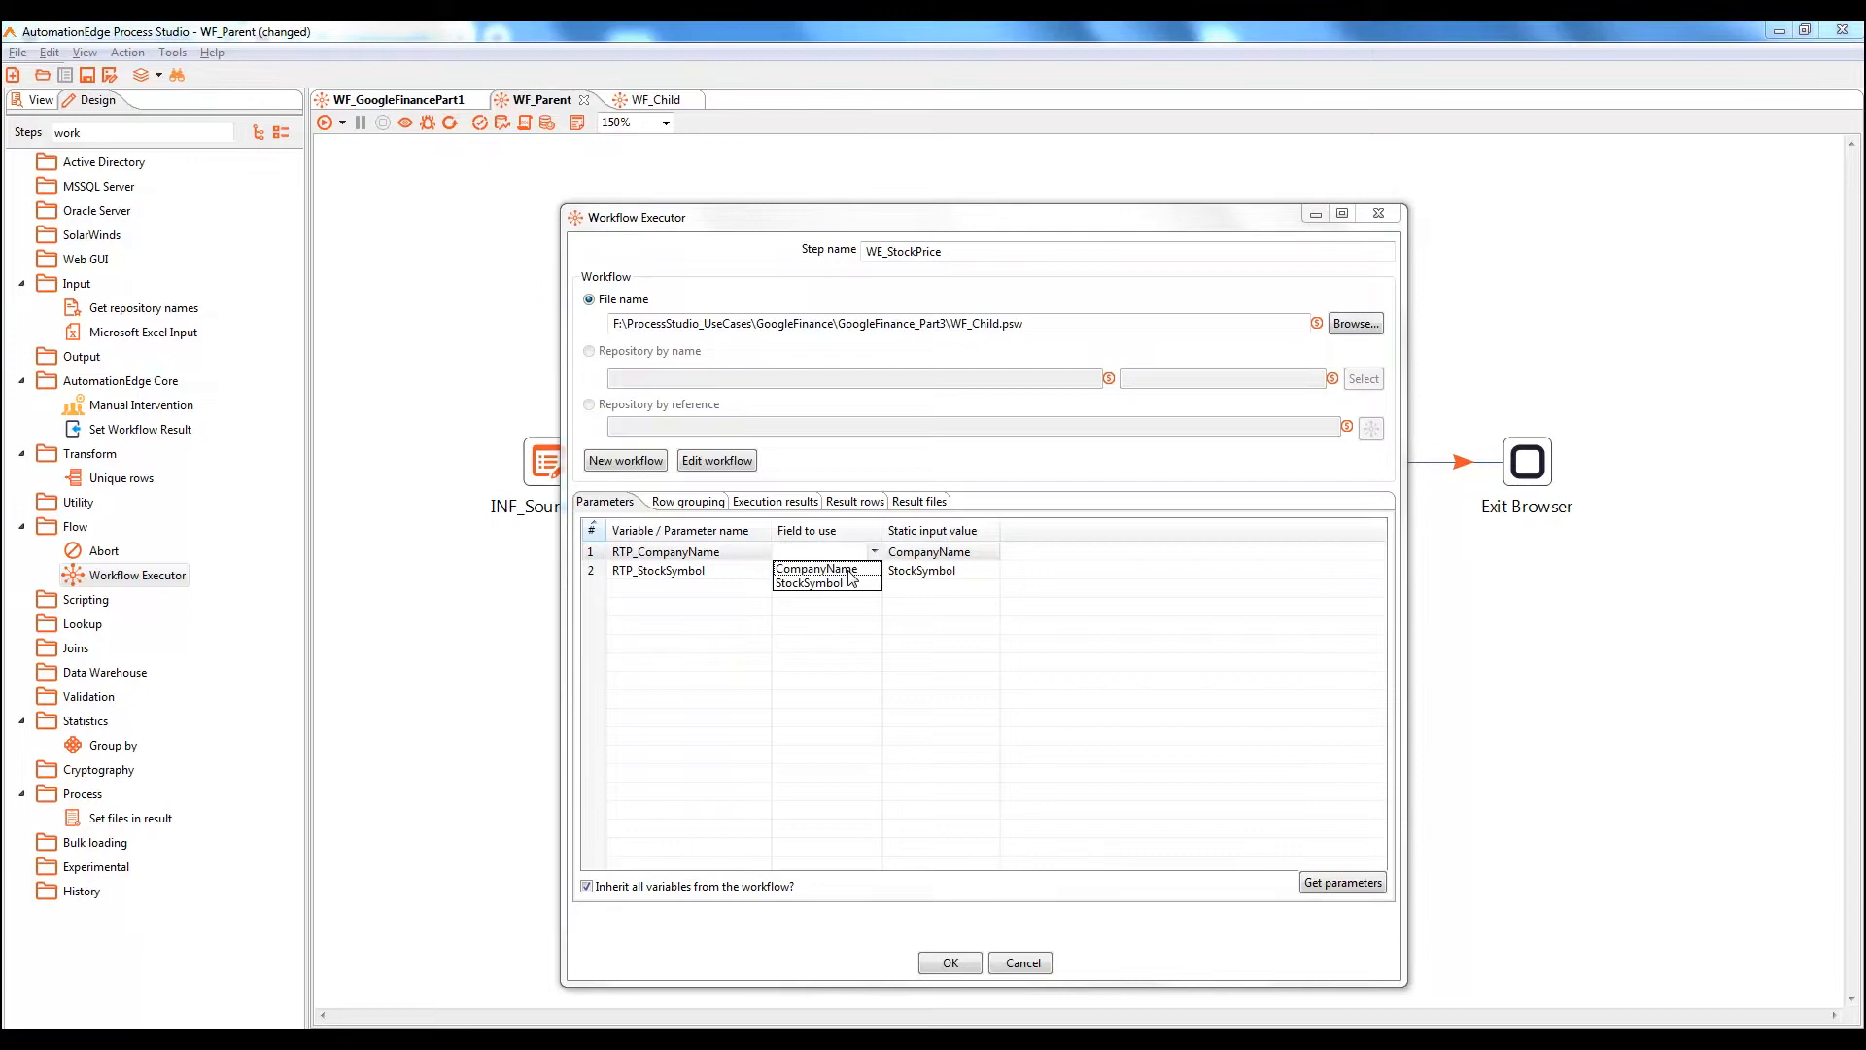
pyautogui.click(850, 572)
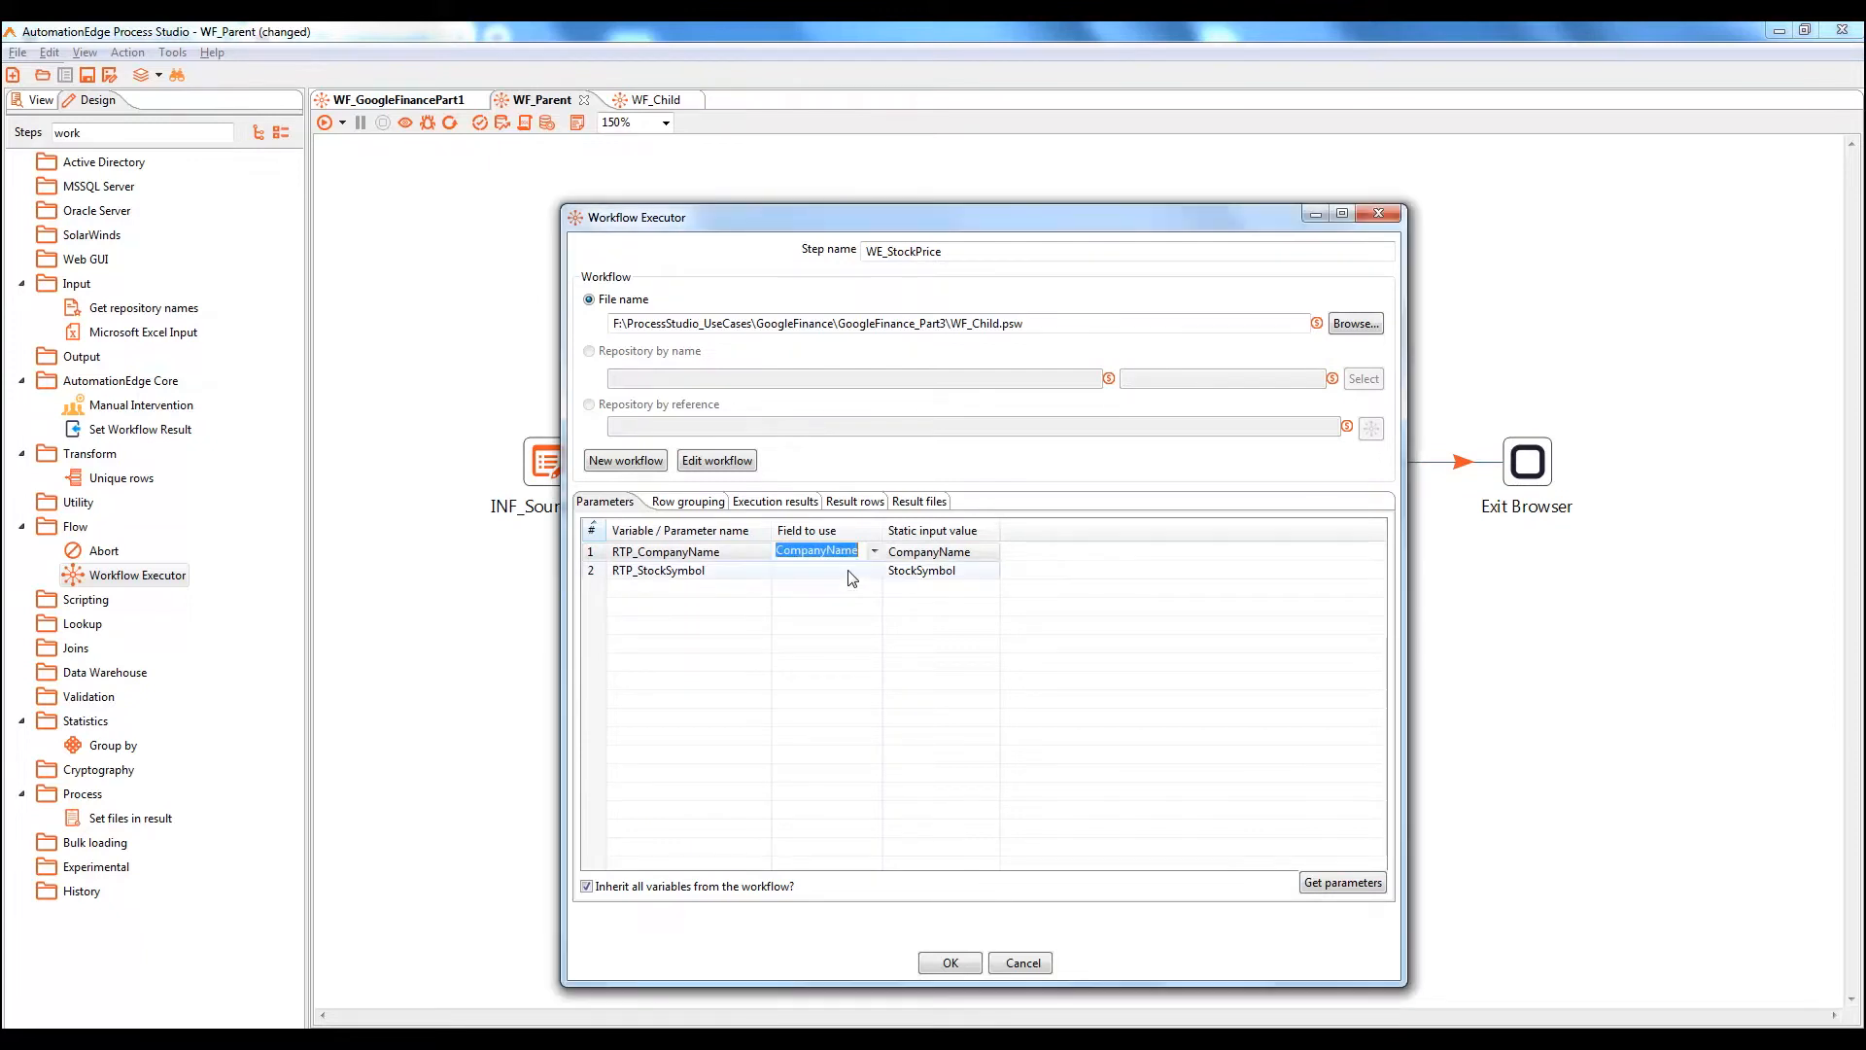
pyautogui.click(849, 574)
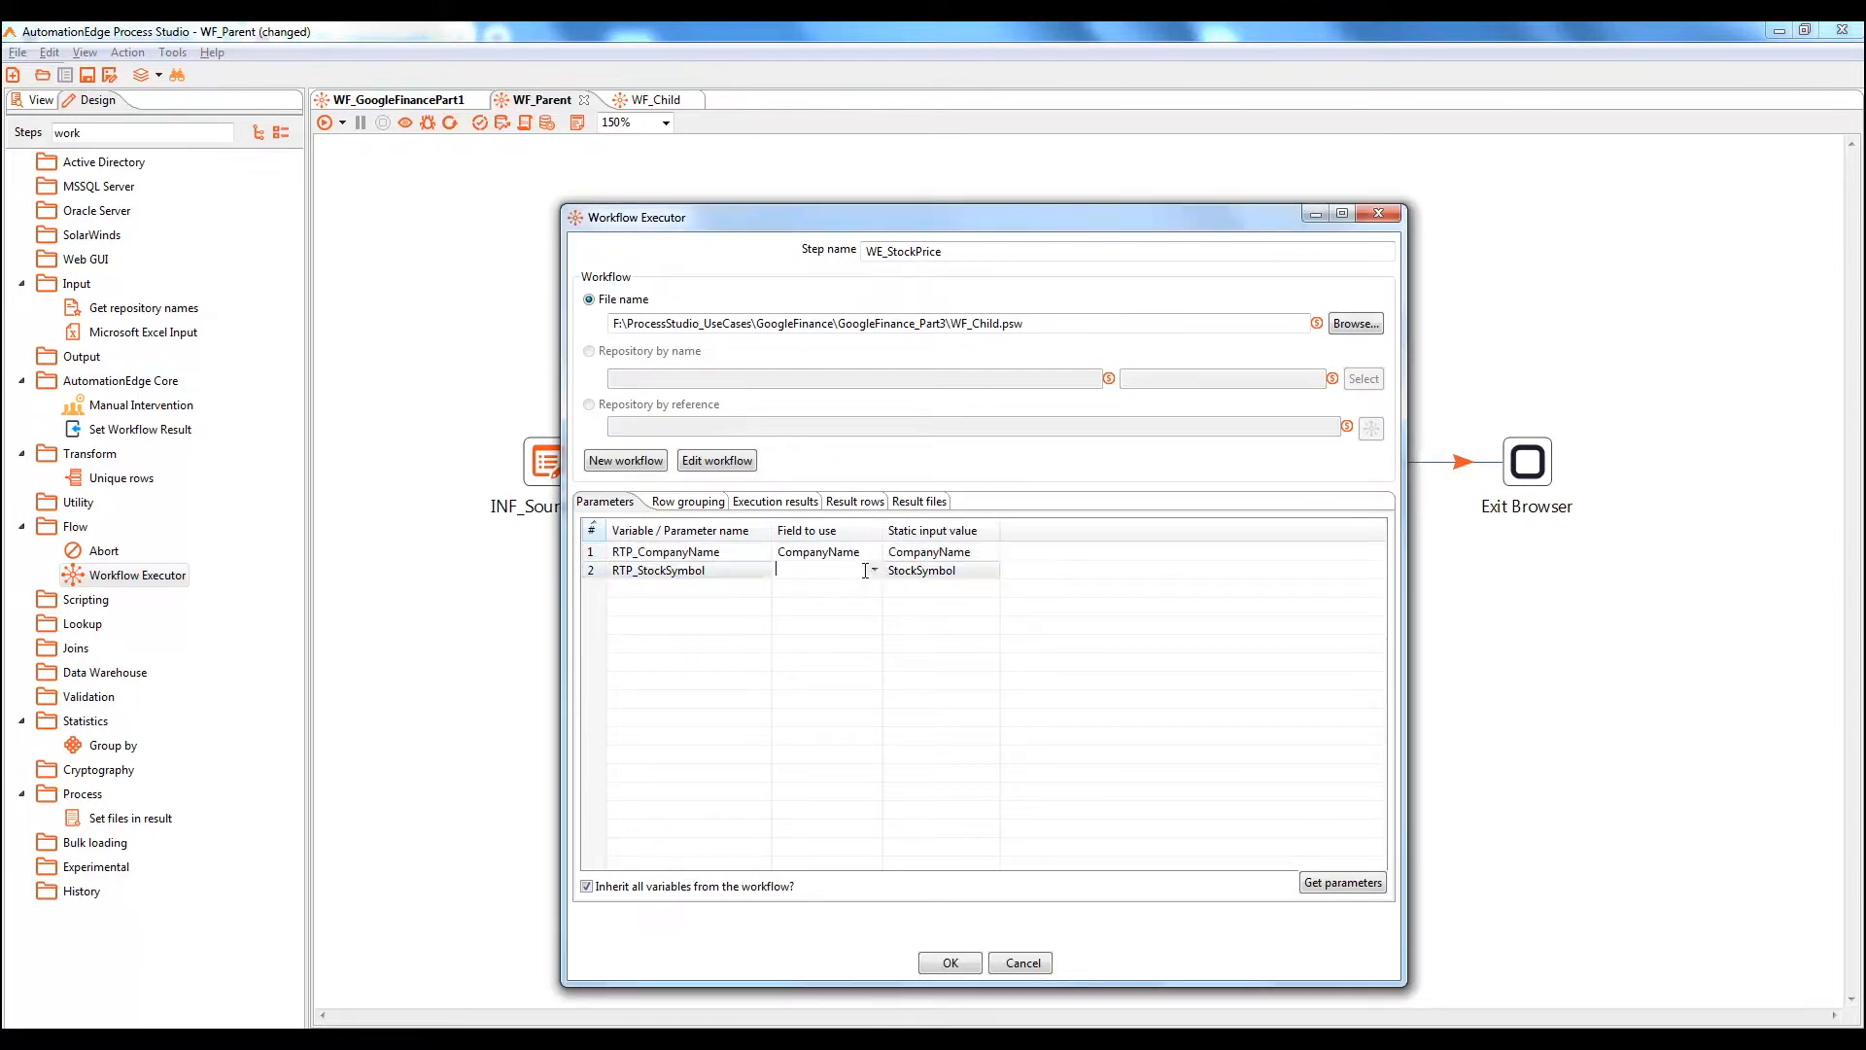
pyautogui.click(875, 570)
pyautogui.click(833, 602)
pyautogui.click(955, 966)
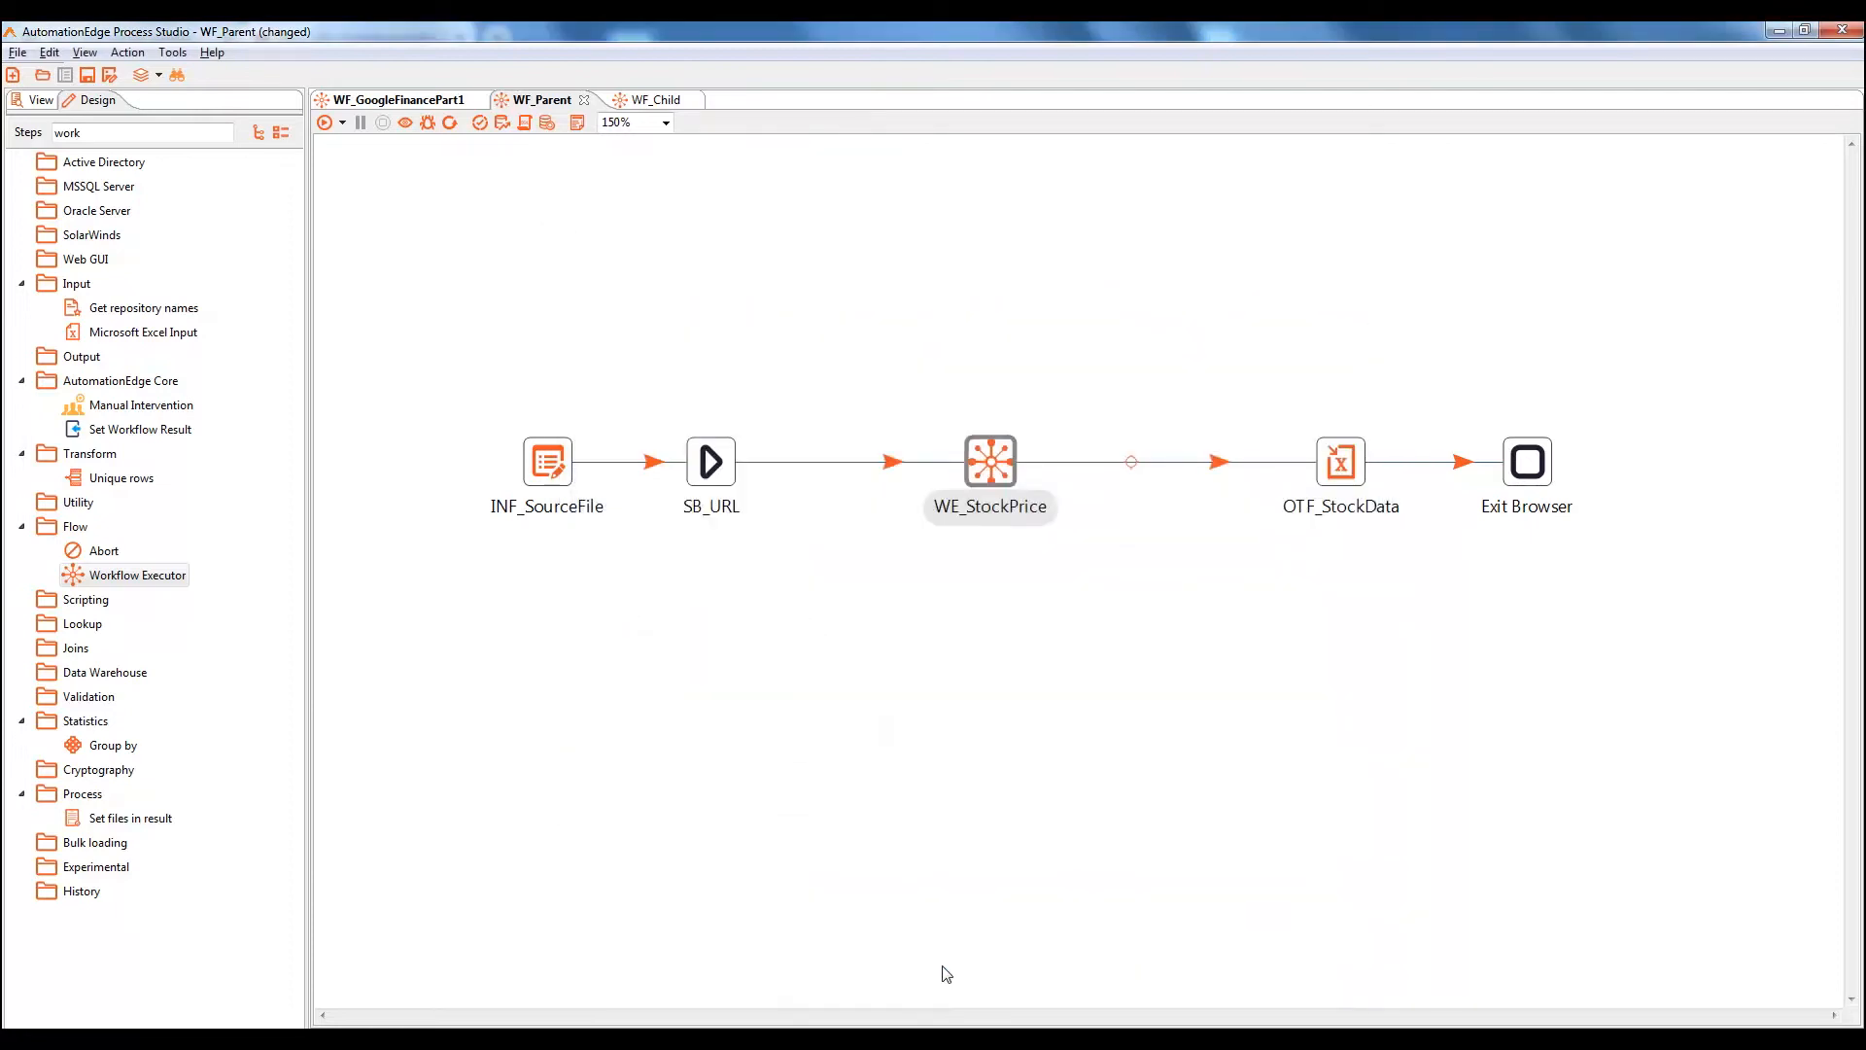
# Review WSV_StockSymbol's Text field choices in WF_Child, keeping it set to StockSymbol
pyautogui.click(642, 105)
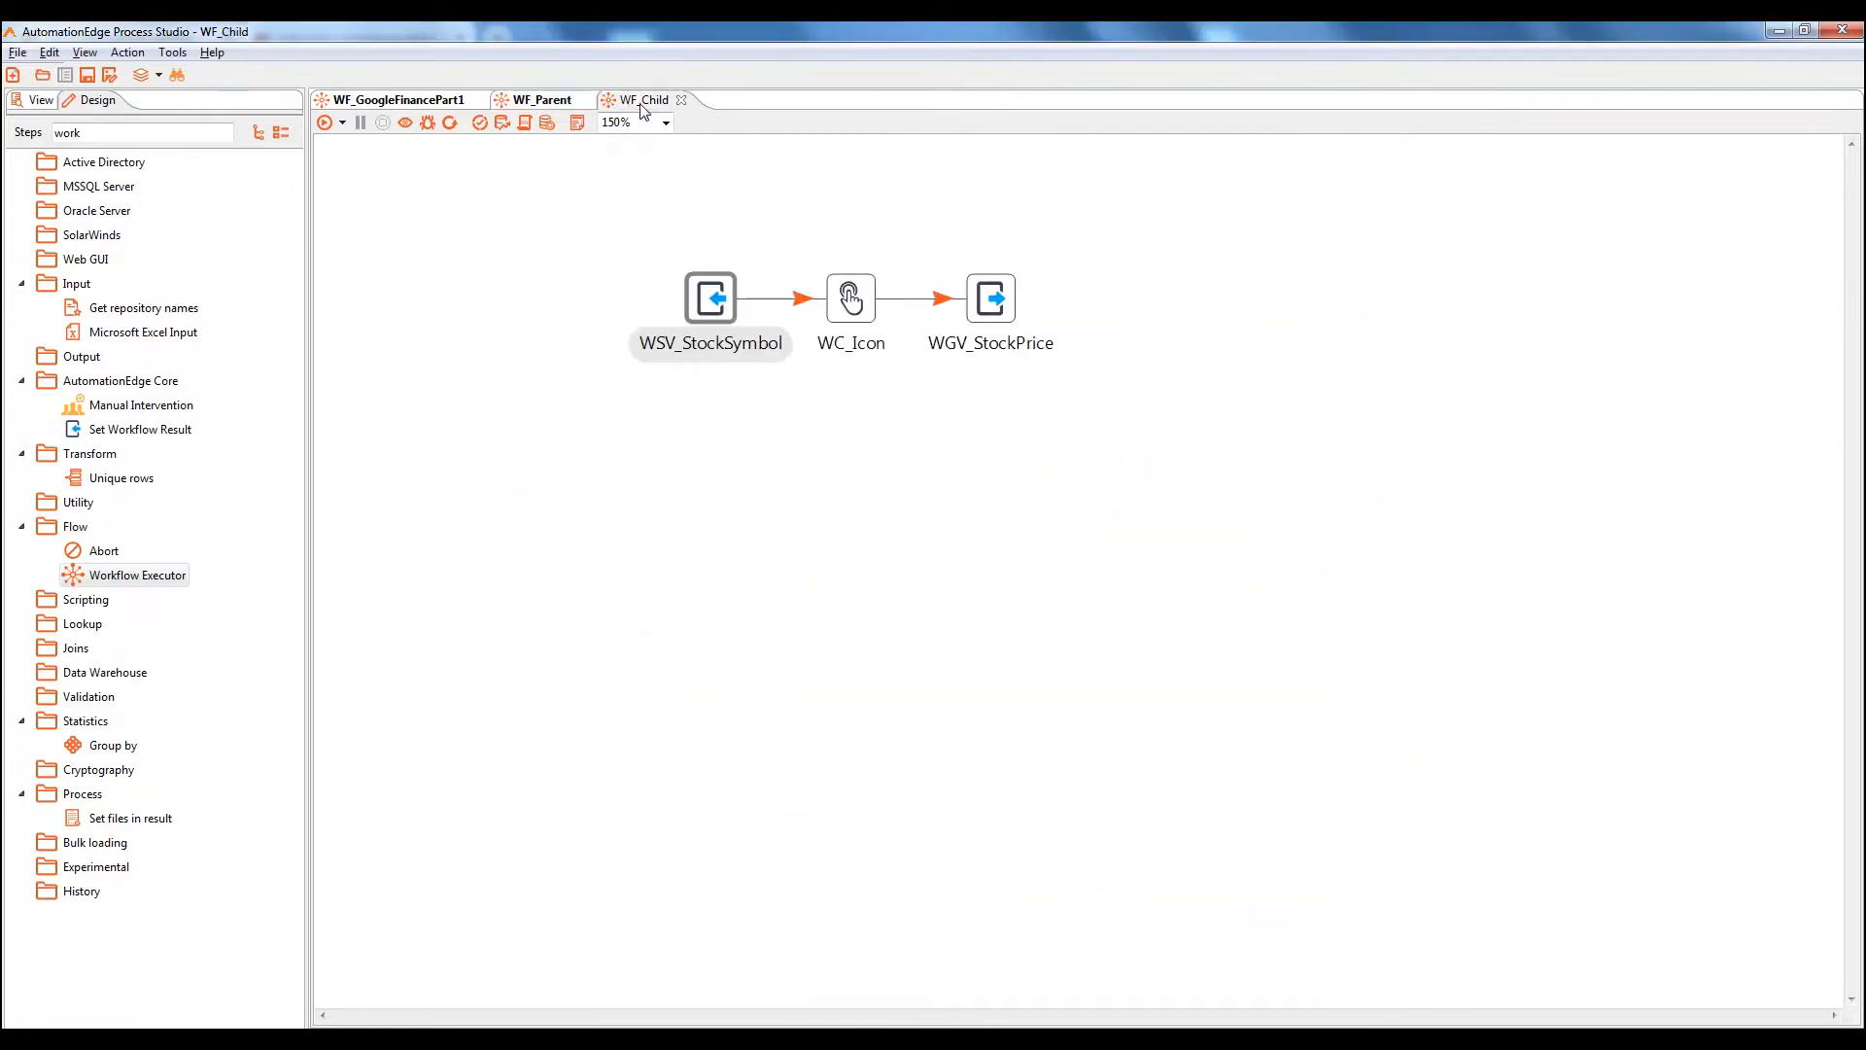
pyautogui.moveTo(715, 306)
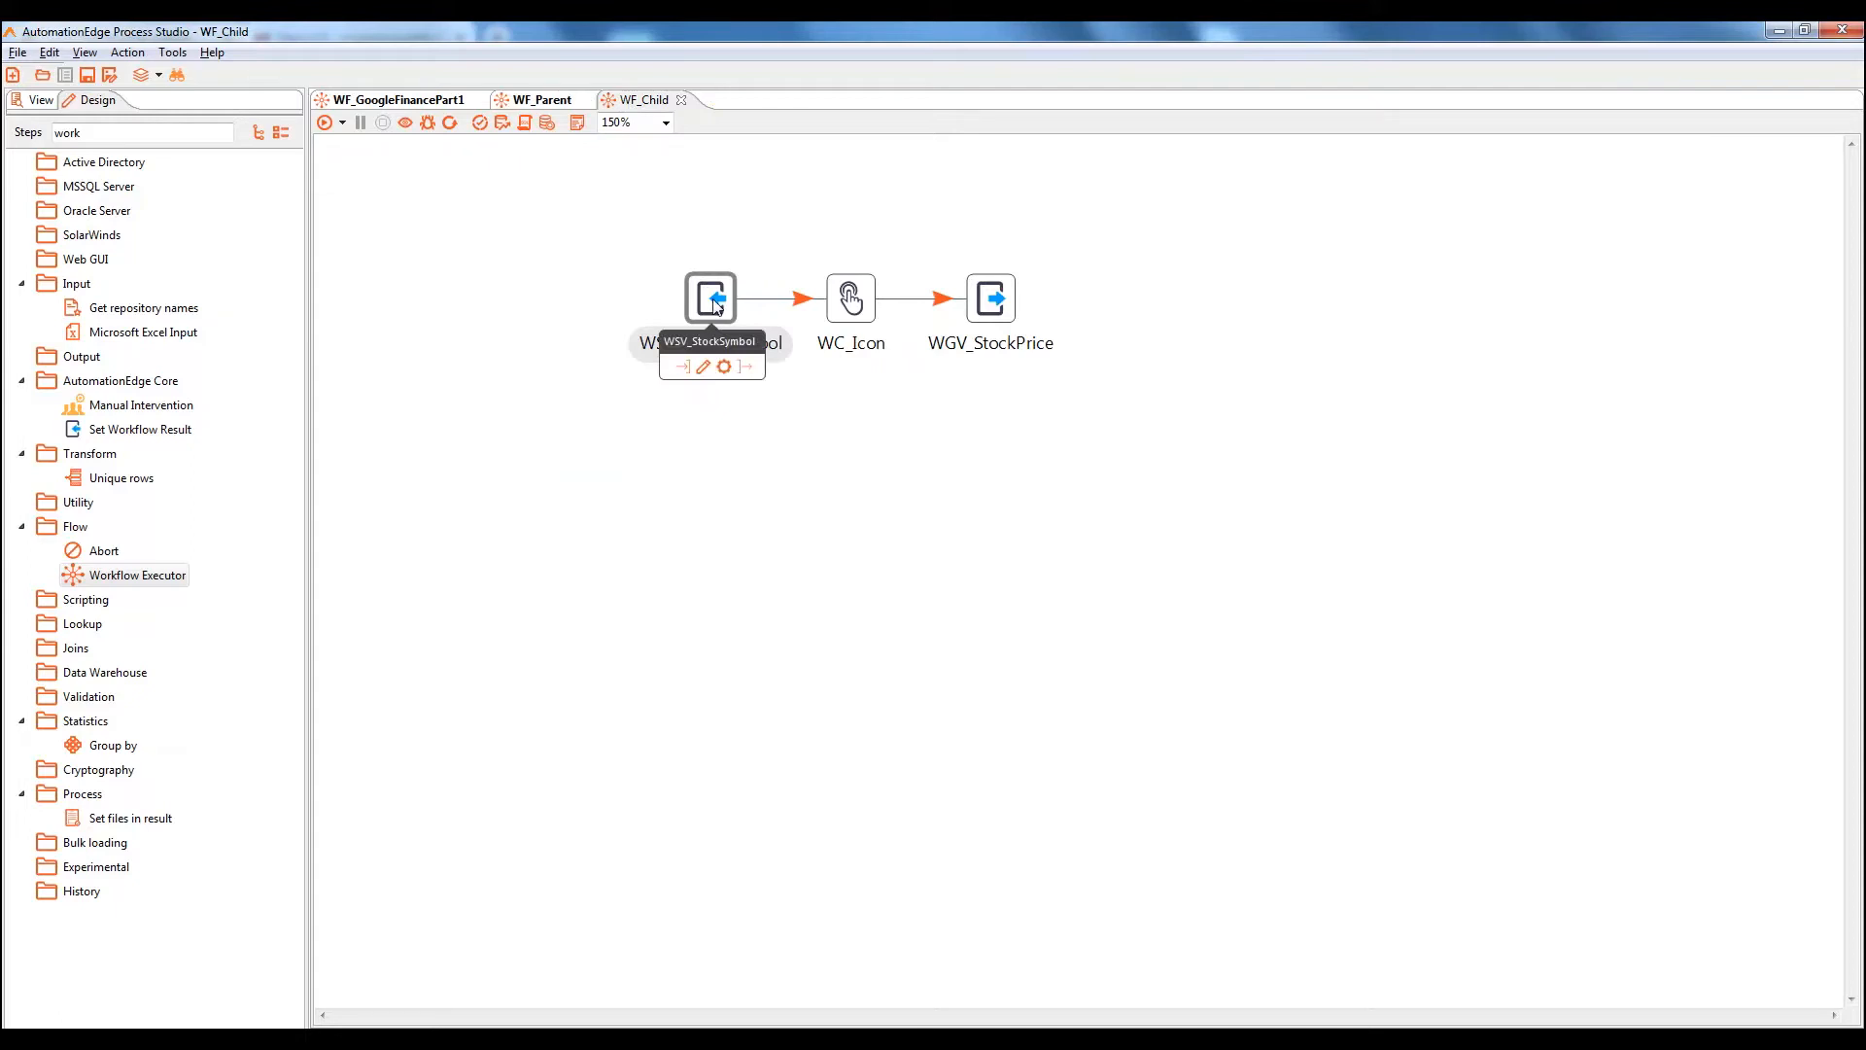
pyautogui.doubleClick(714, 306)
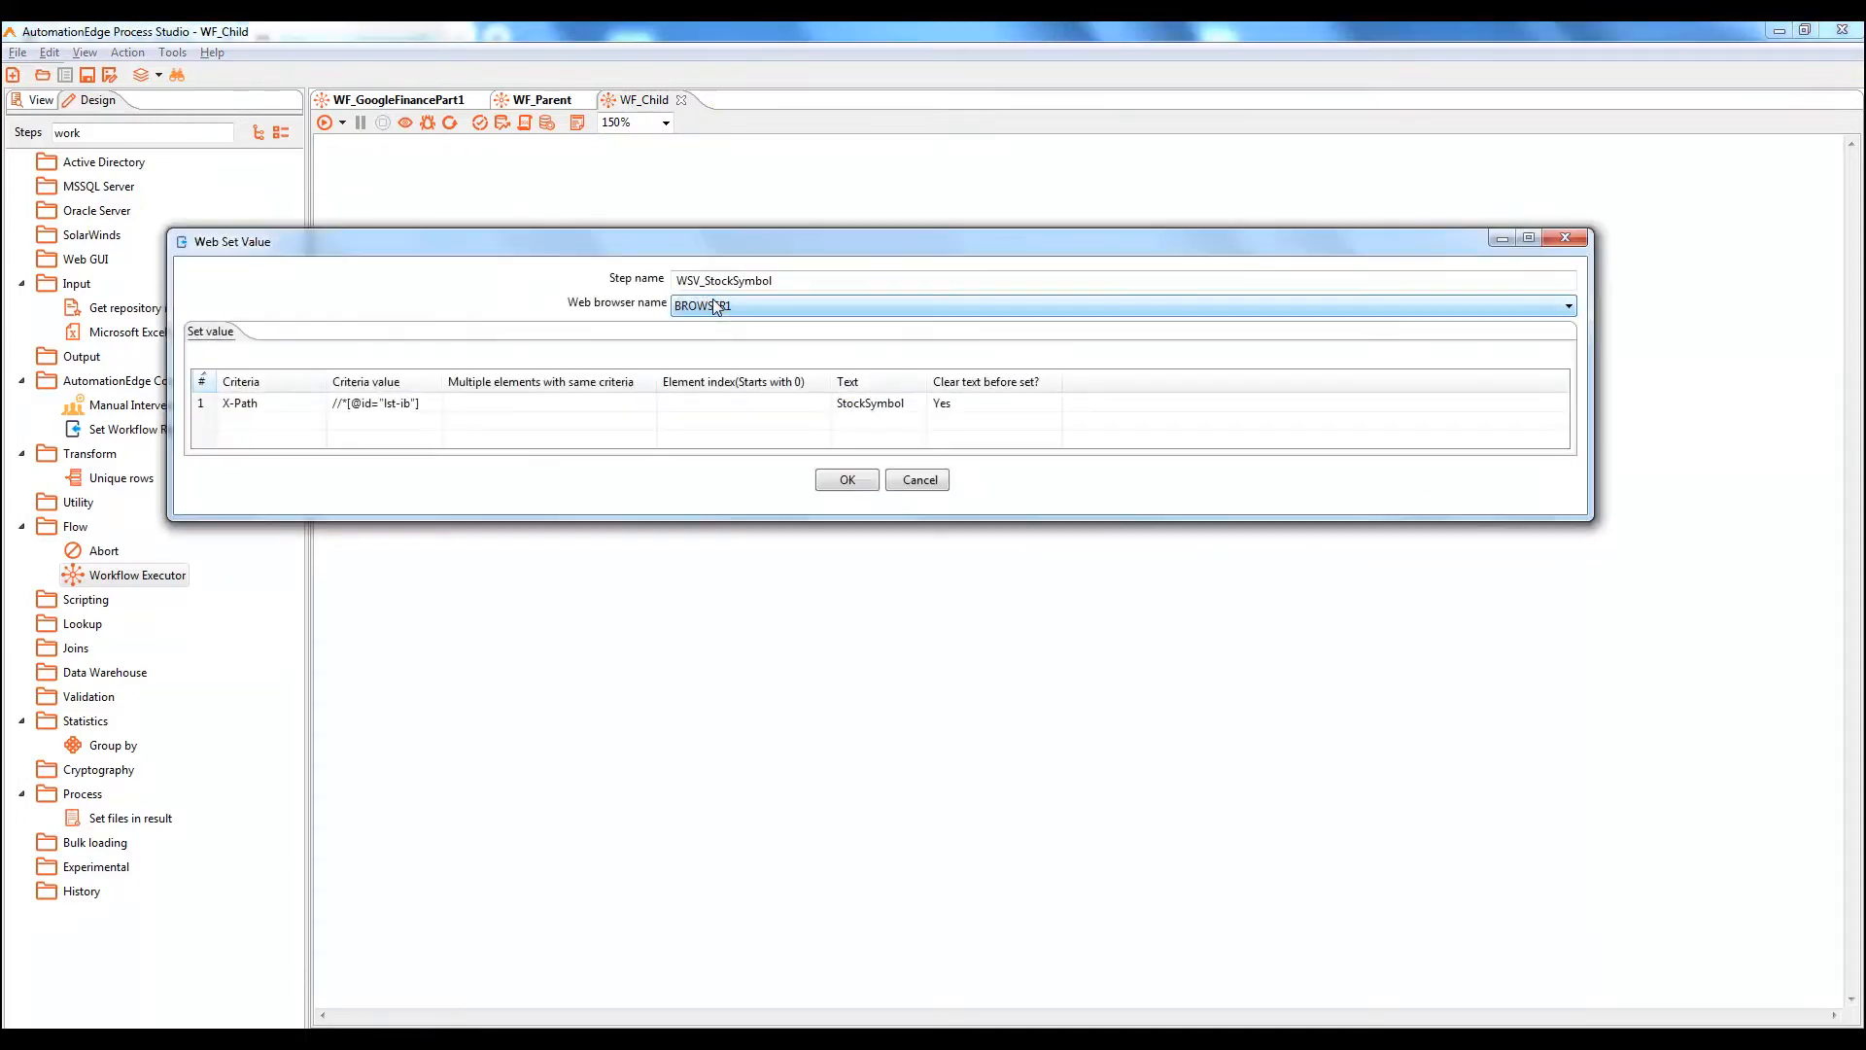
pyautogui.click(900, 403)
pyautogui.click(917, 402)
pyautogui.click(916, 400)
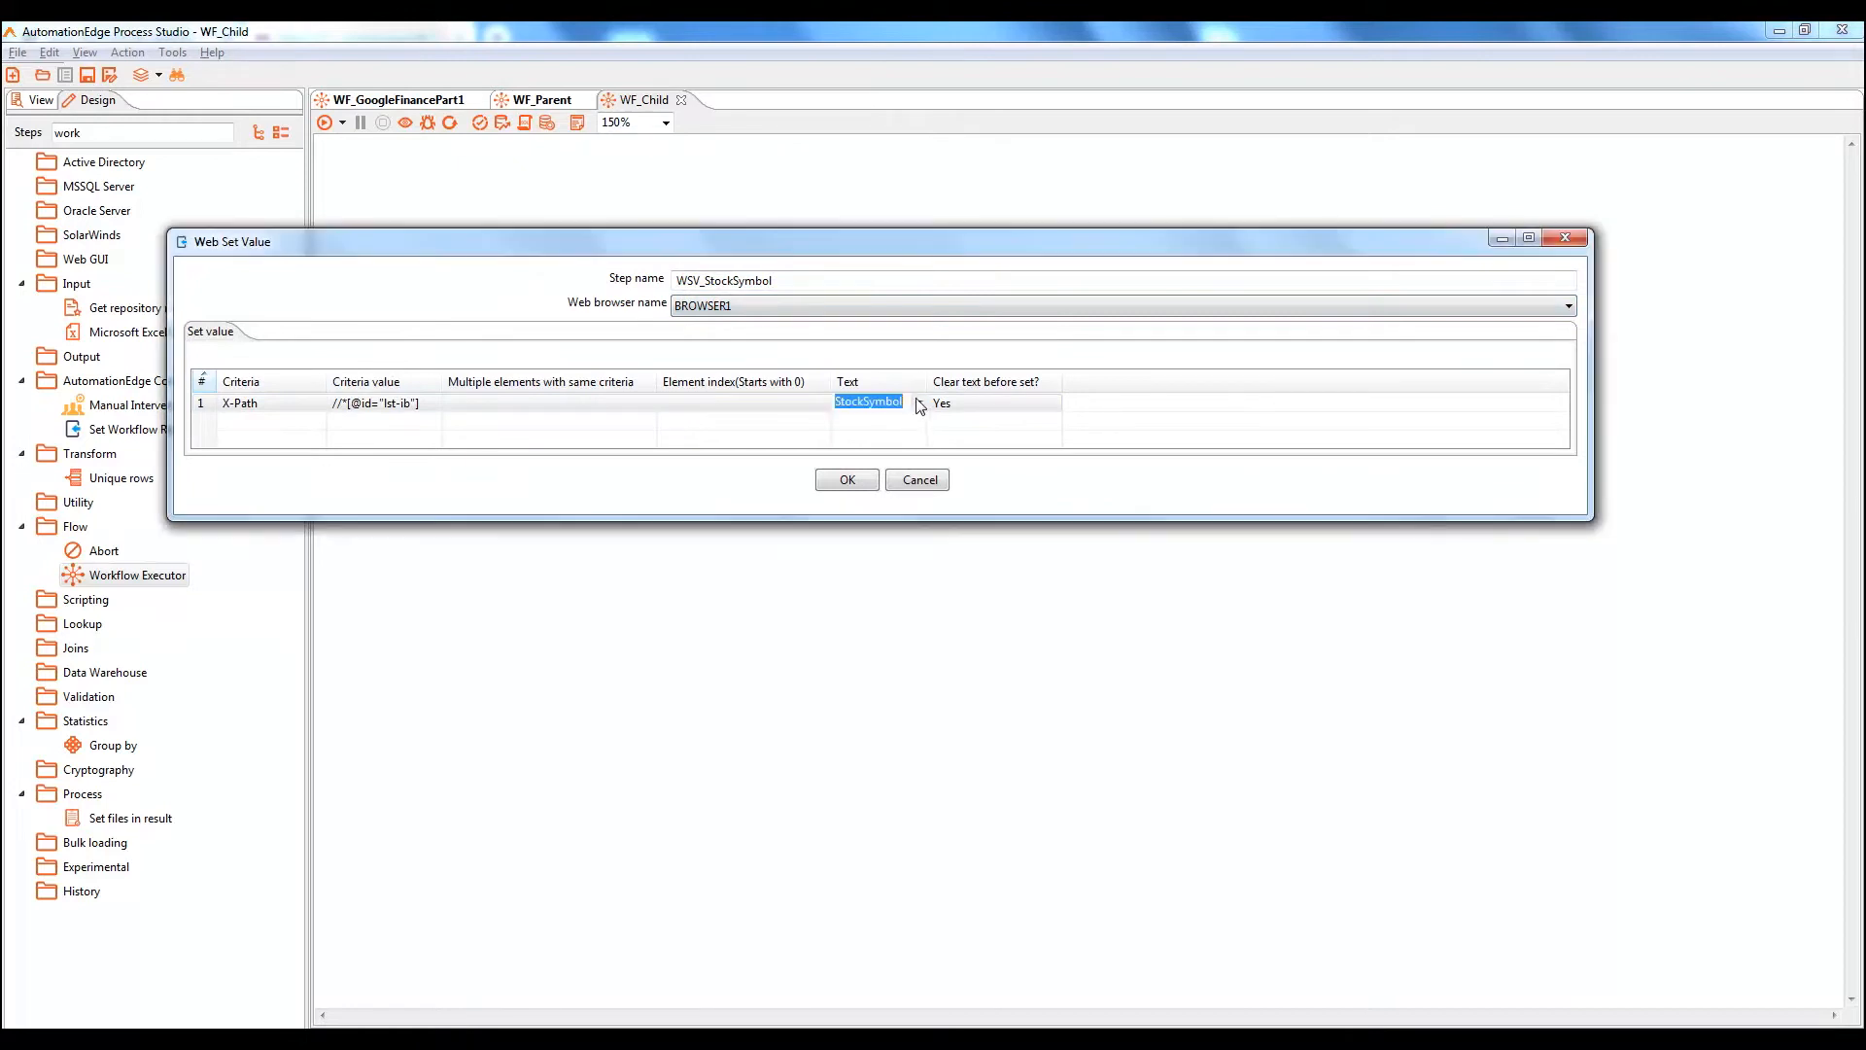
pyautogui.click(919, 400)
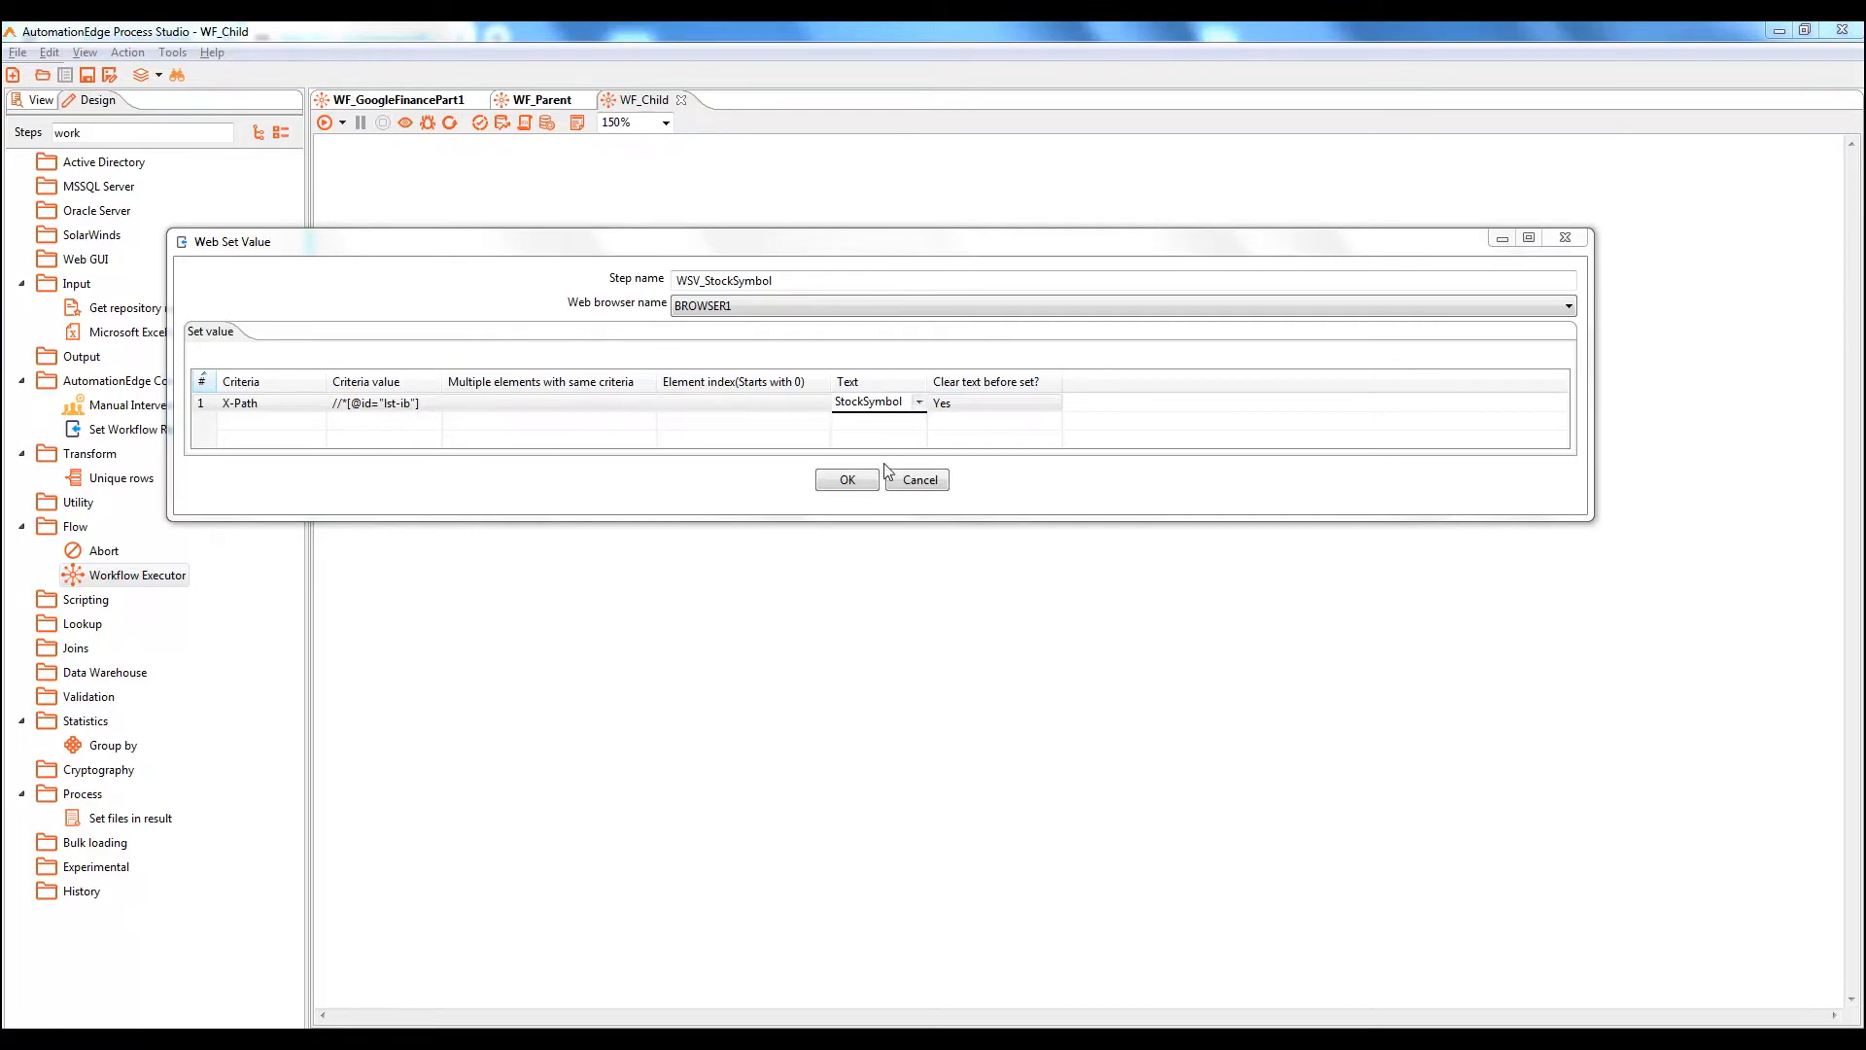
pyautogui.click(864, 481)
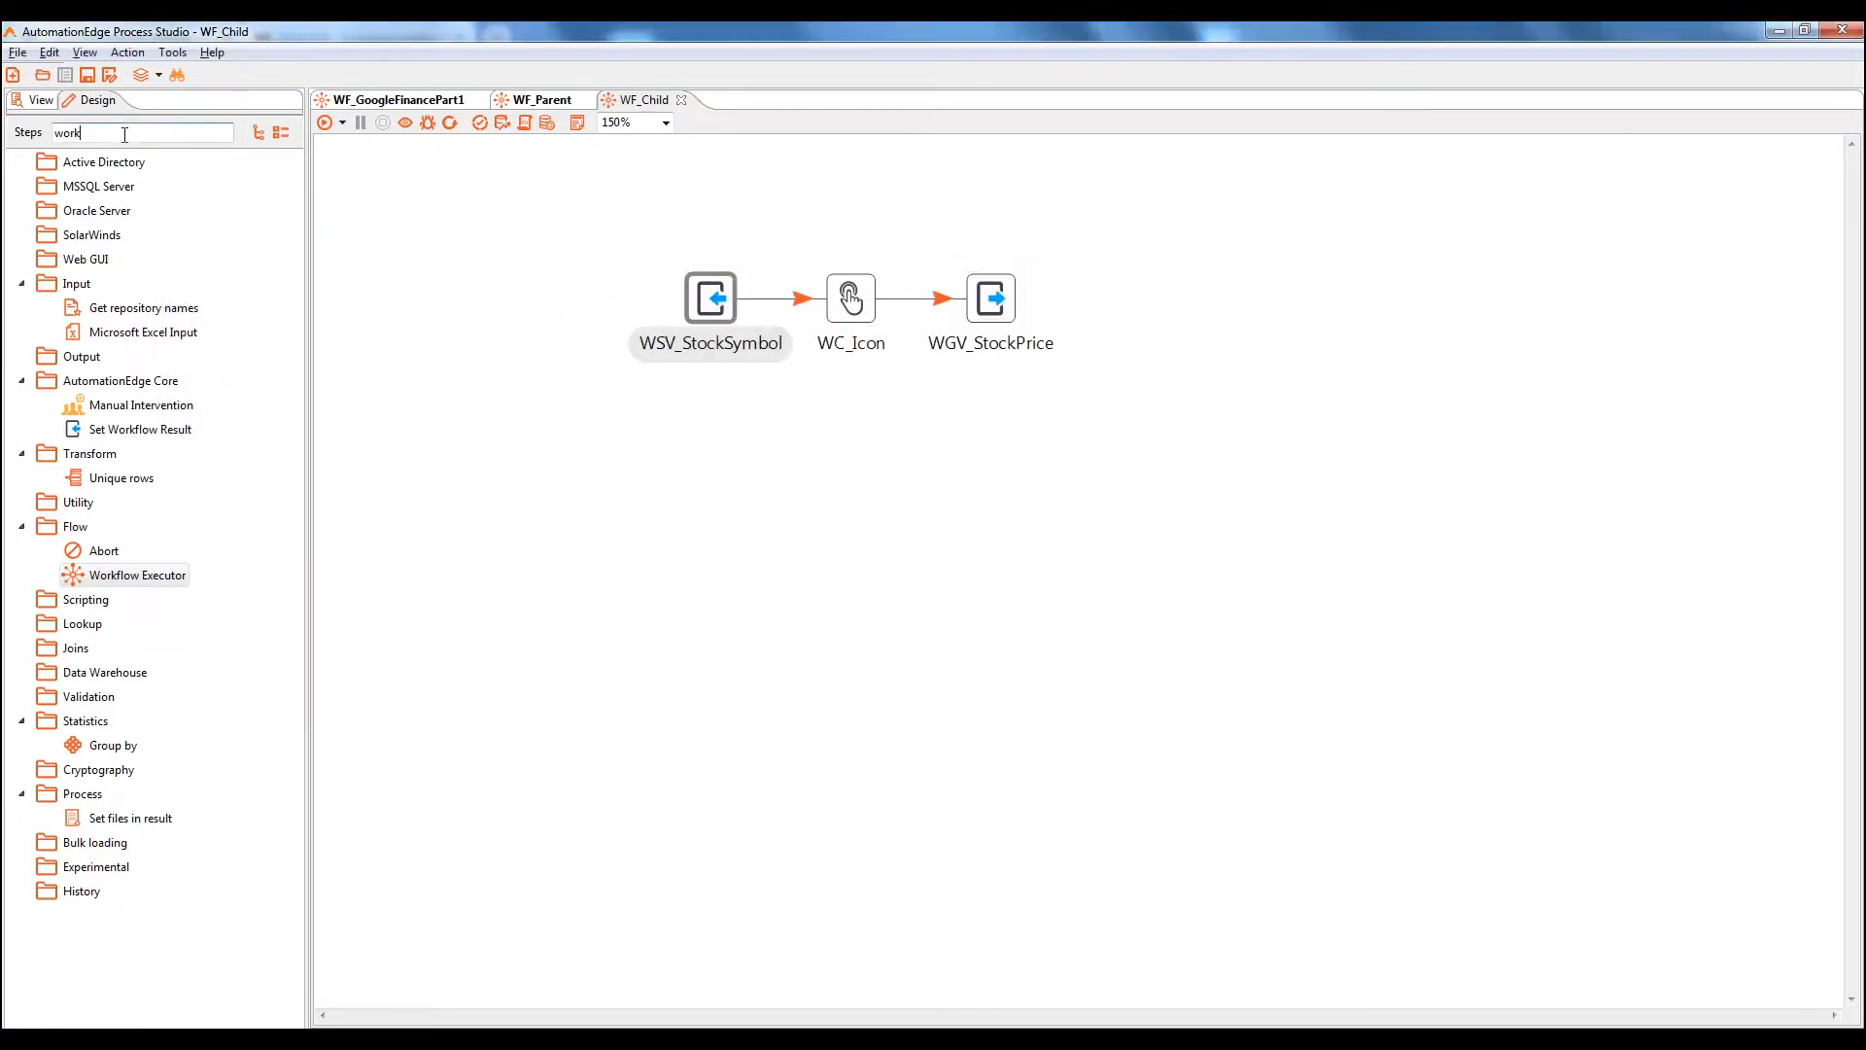
# Search 'get var' and place a Get Variables step ahead of WSV_StockSymbol in WF_Child
pyautogui.press('BackSpace')
pyautogui.press('BackSpace')
pyautogui.press('BackSpace')
pyautogui.press('BackSpace')
pyautogui.write('g')
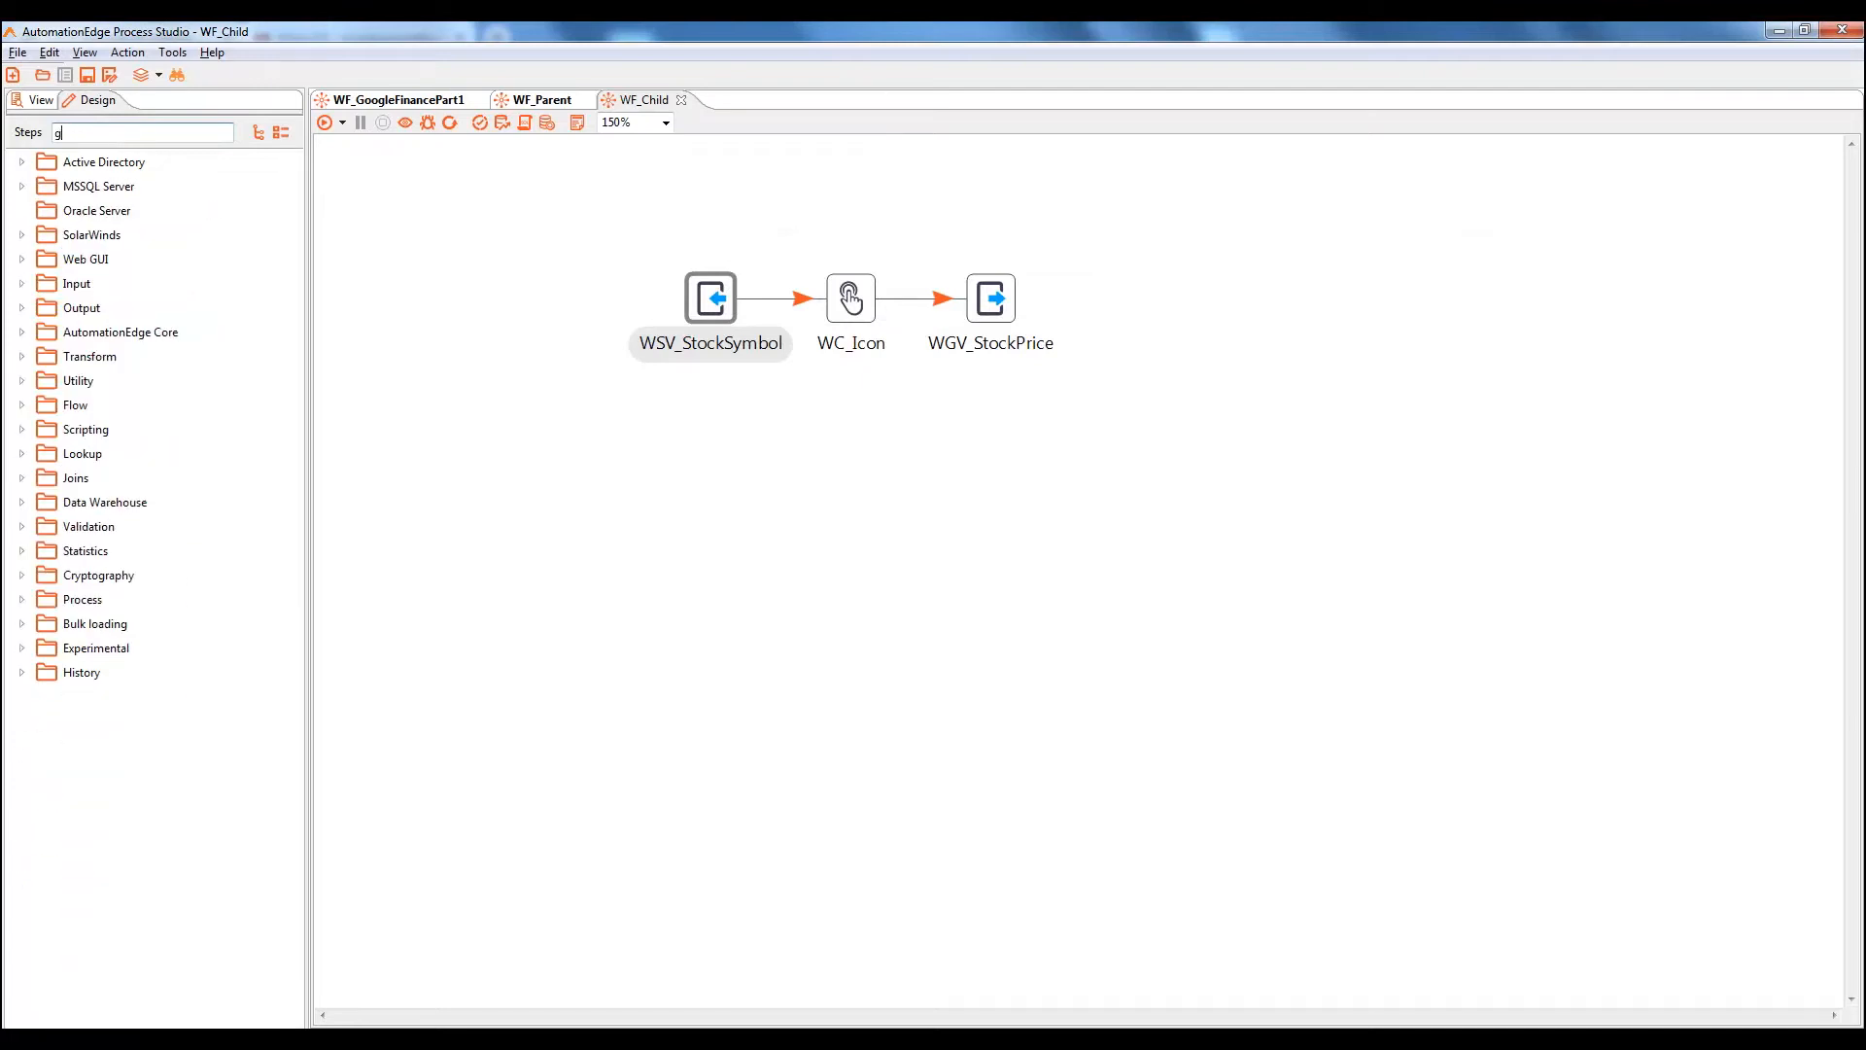
pyautogui.write('et var')
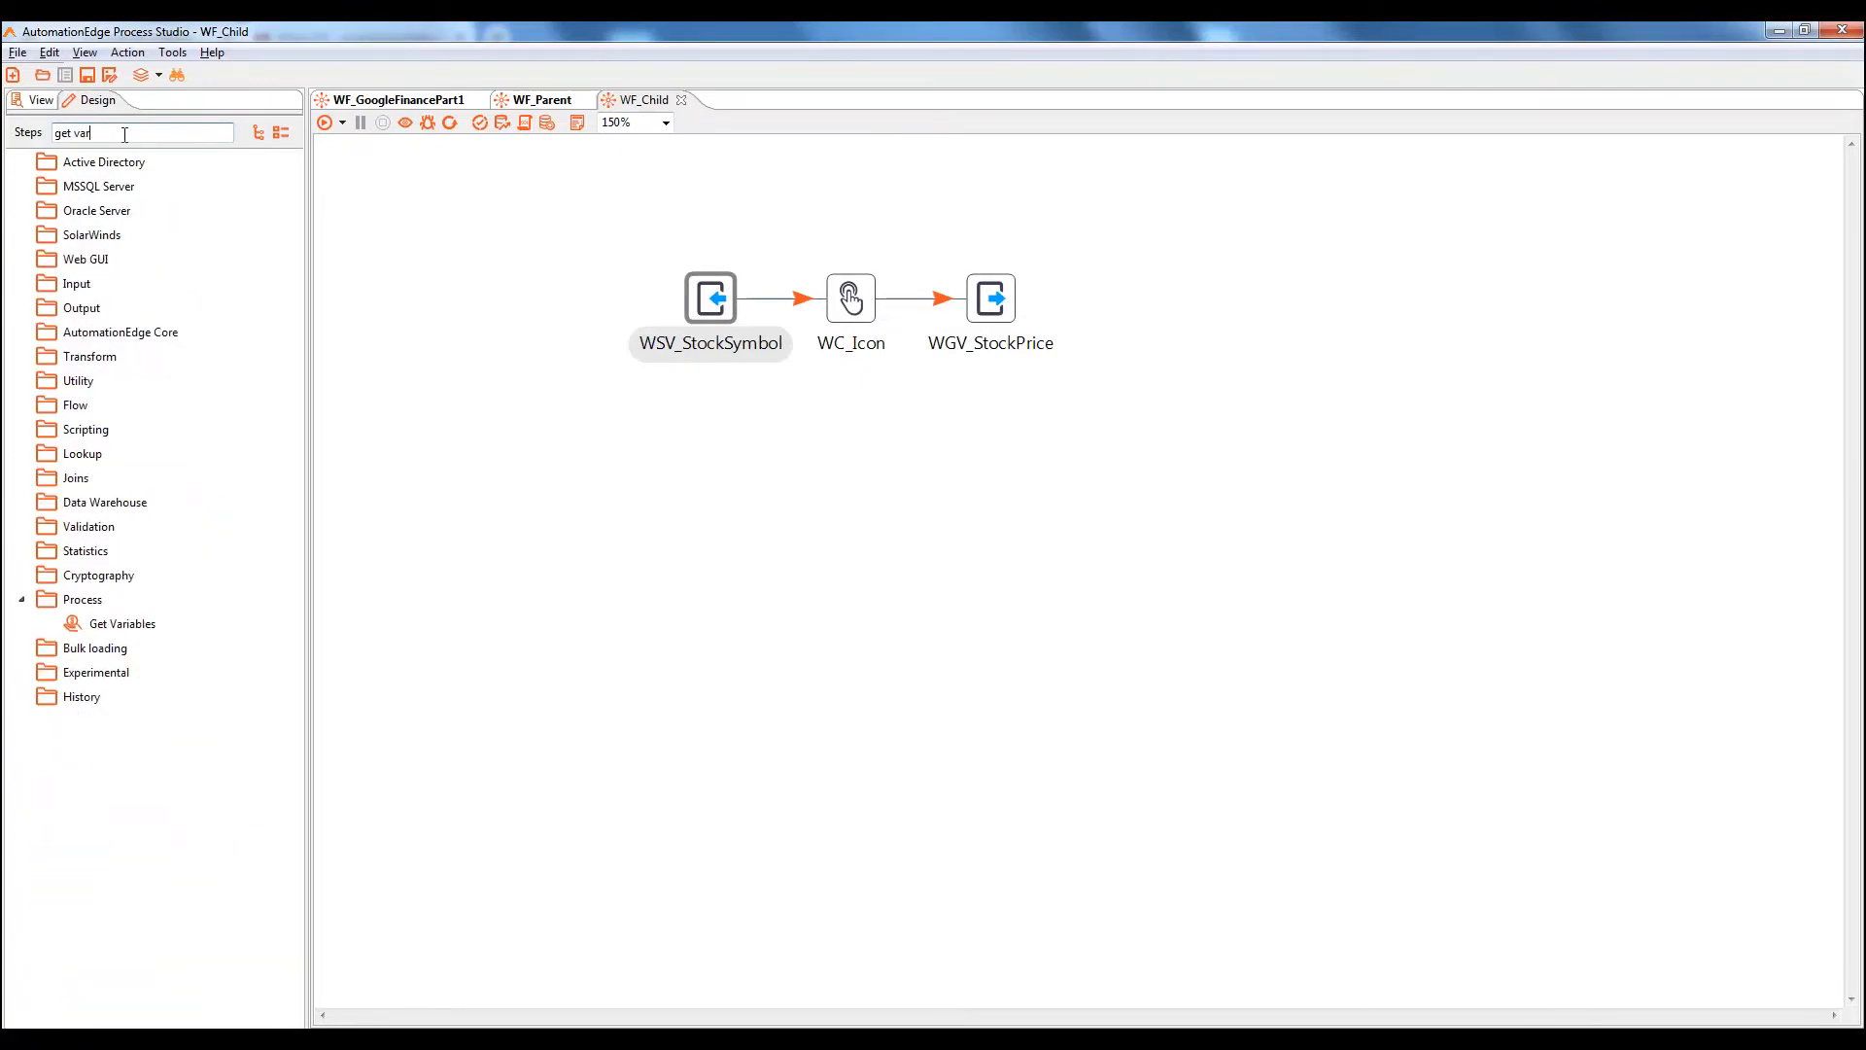
pyautogui.moveTo(122, 623); pyautogui.dragTo(707, 302)
pyautogui.moveTo(526, 301)
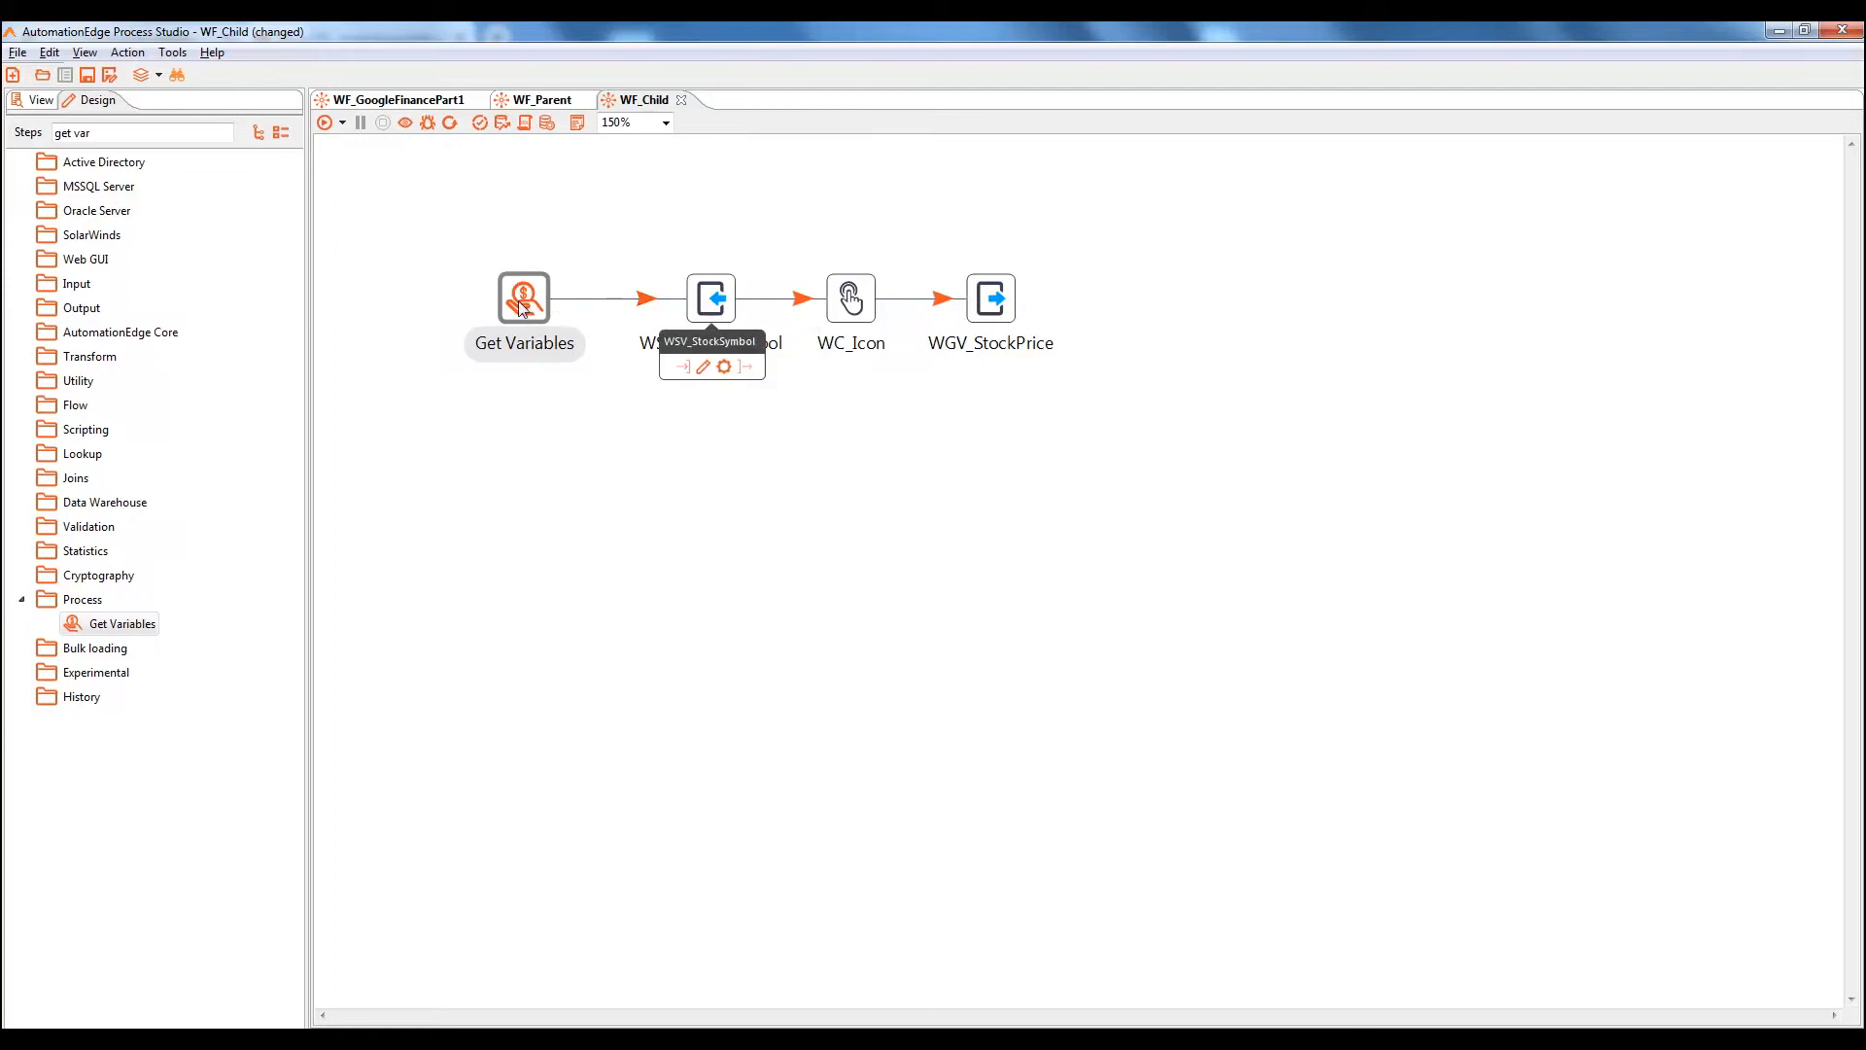
pyautogui.moveTo(539, 301); pyautogui.dragTo(542, 301)
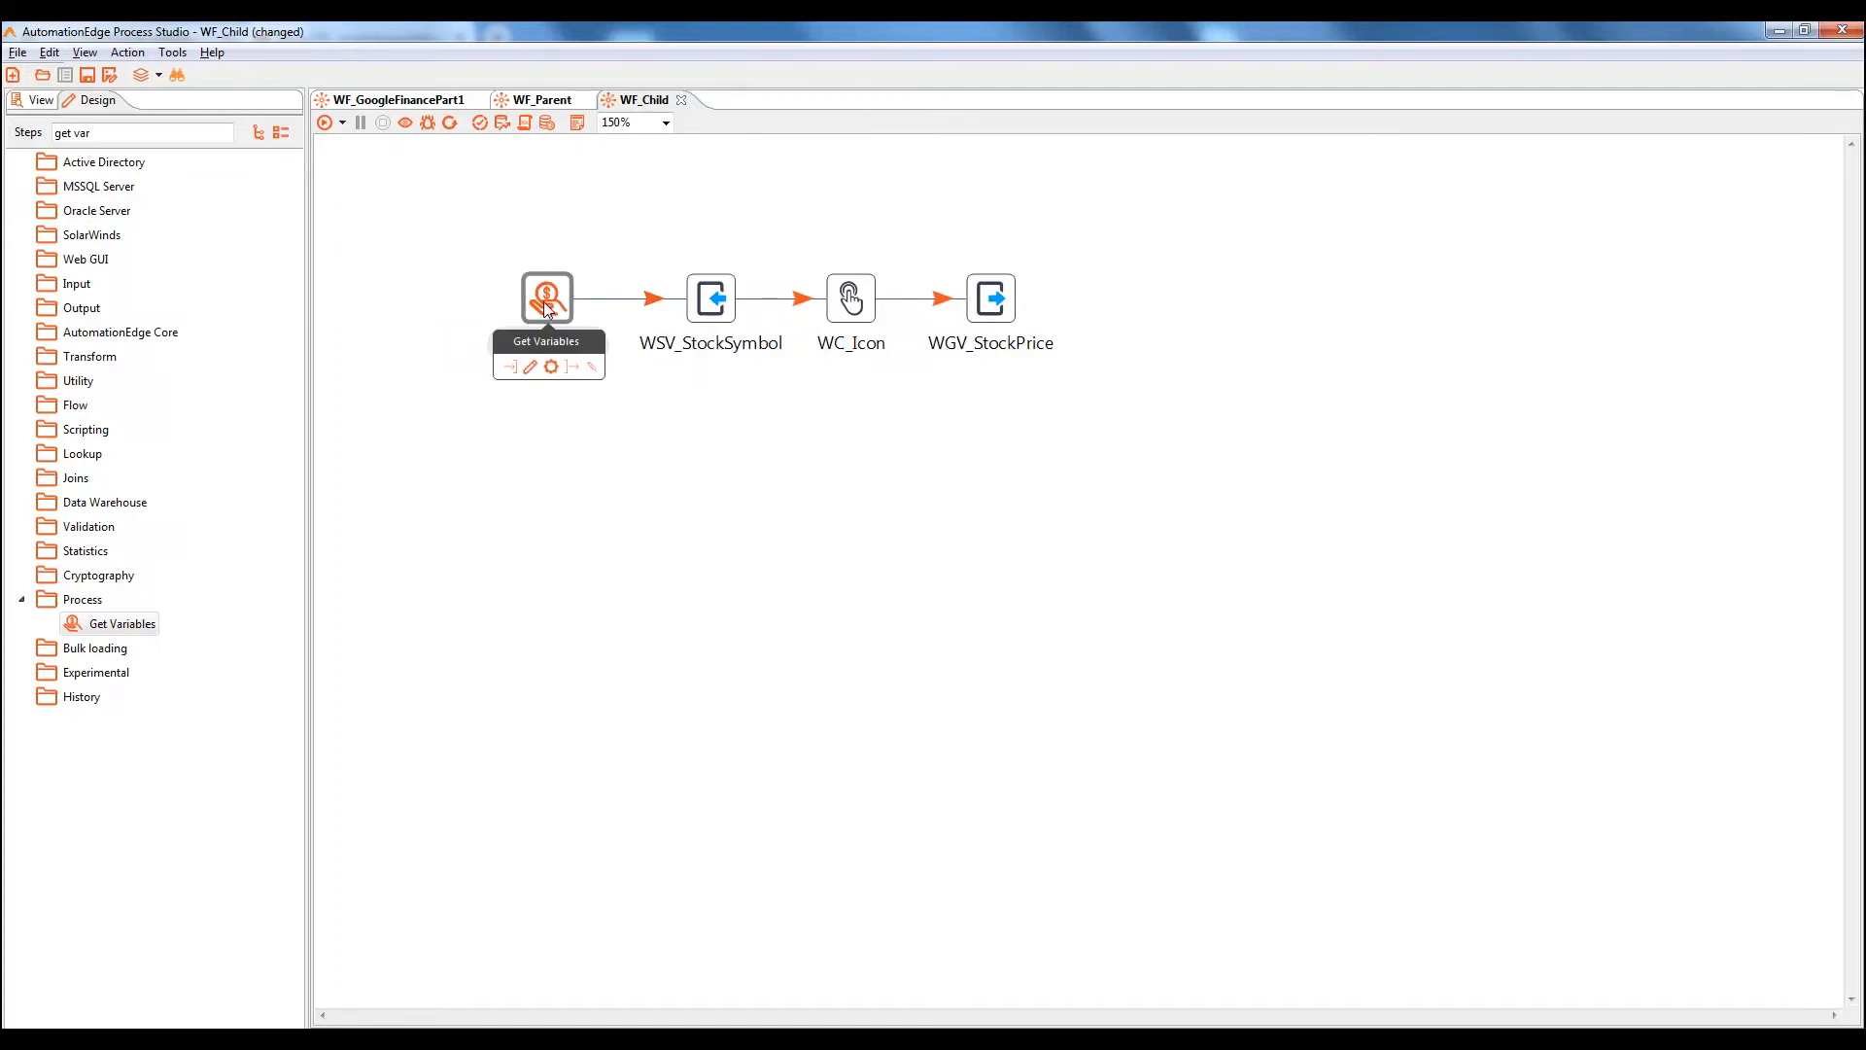
pyautogui.doubleClick(543, 300)
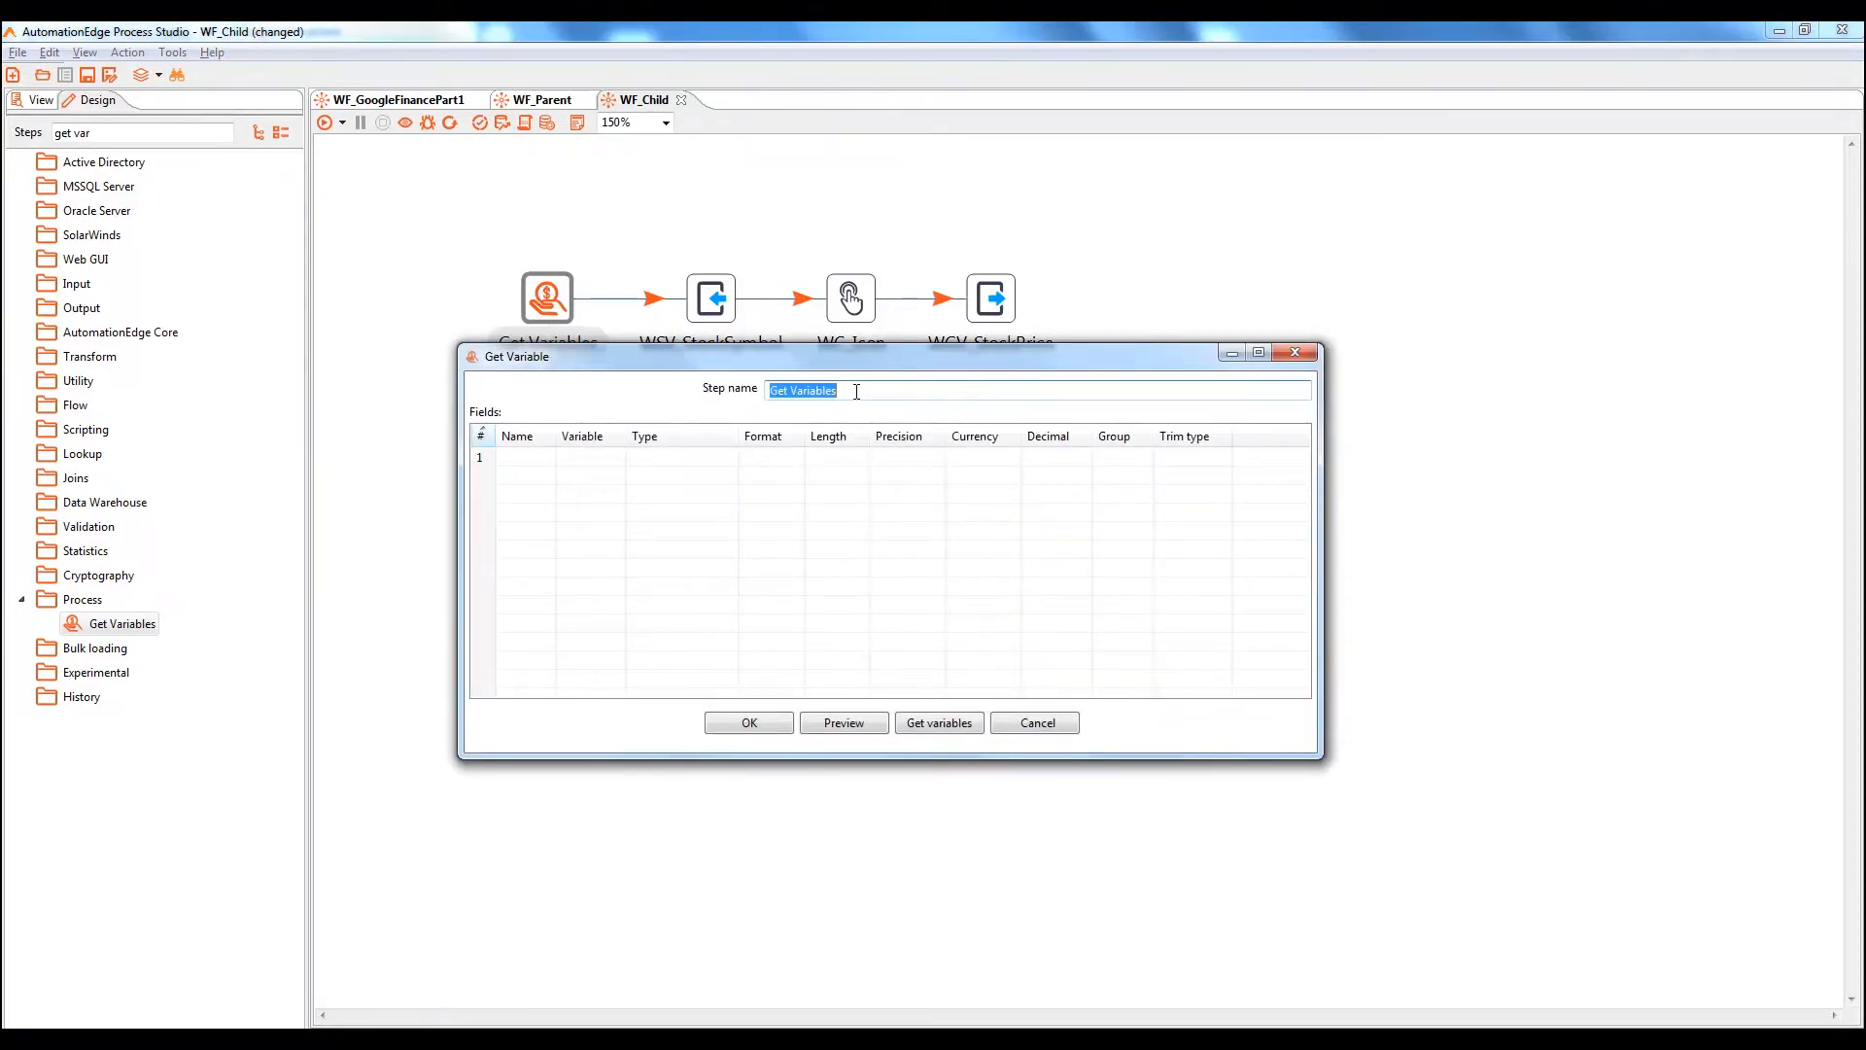
# Name the step GV_LocalVariable and add String field GV_CompanyName from ${RTP_CompanyName}
pyautogui.write('GV_LocalVariable')
pyautogui.click(512, 458)
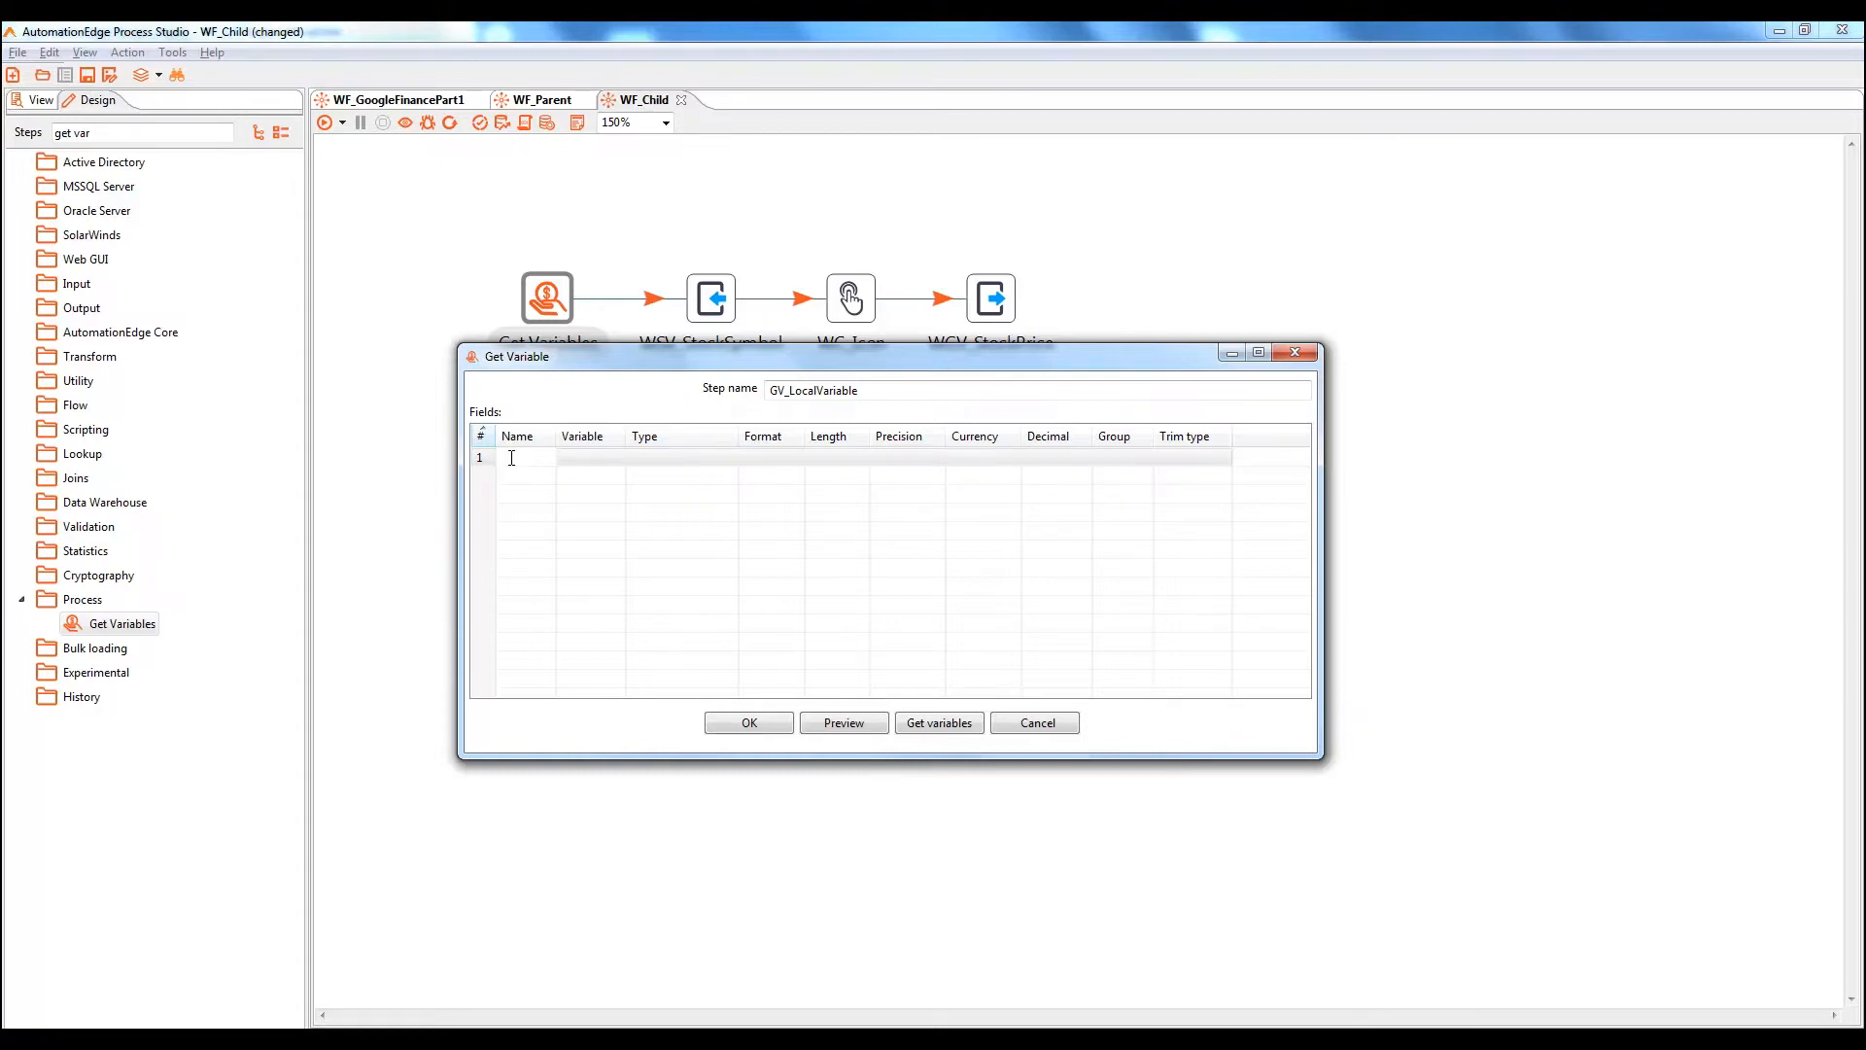
pyautogui.write('GV')
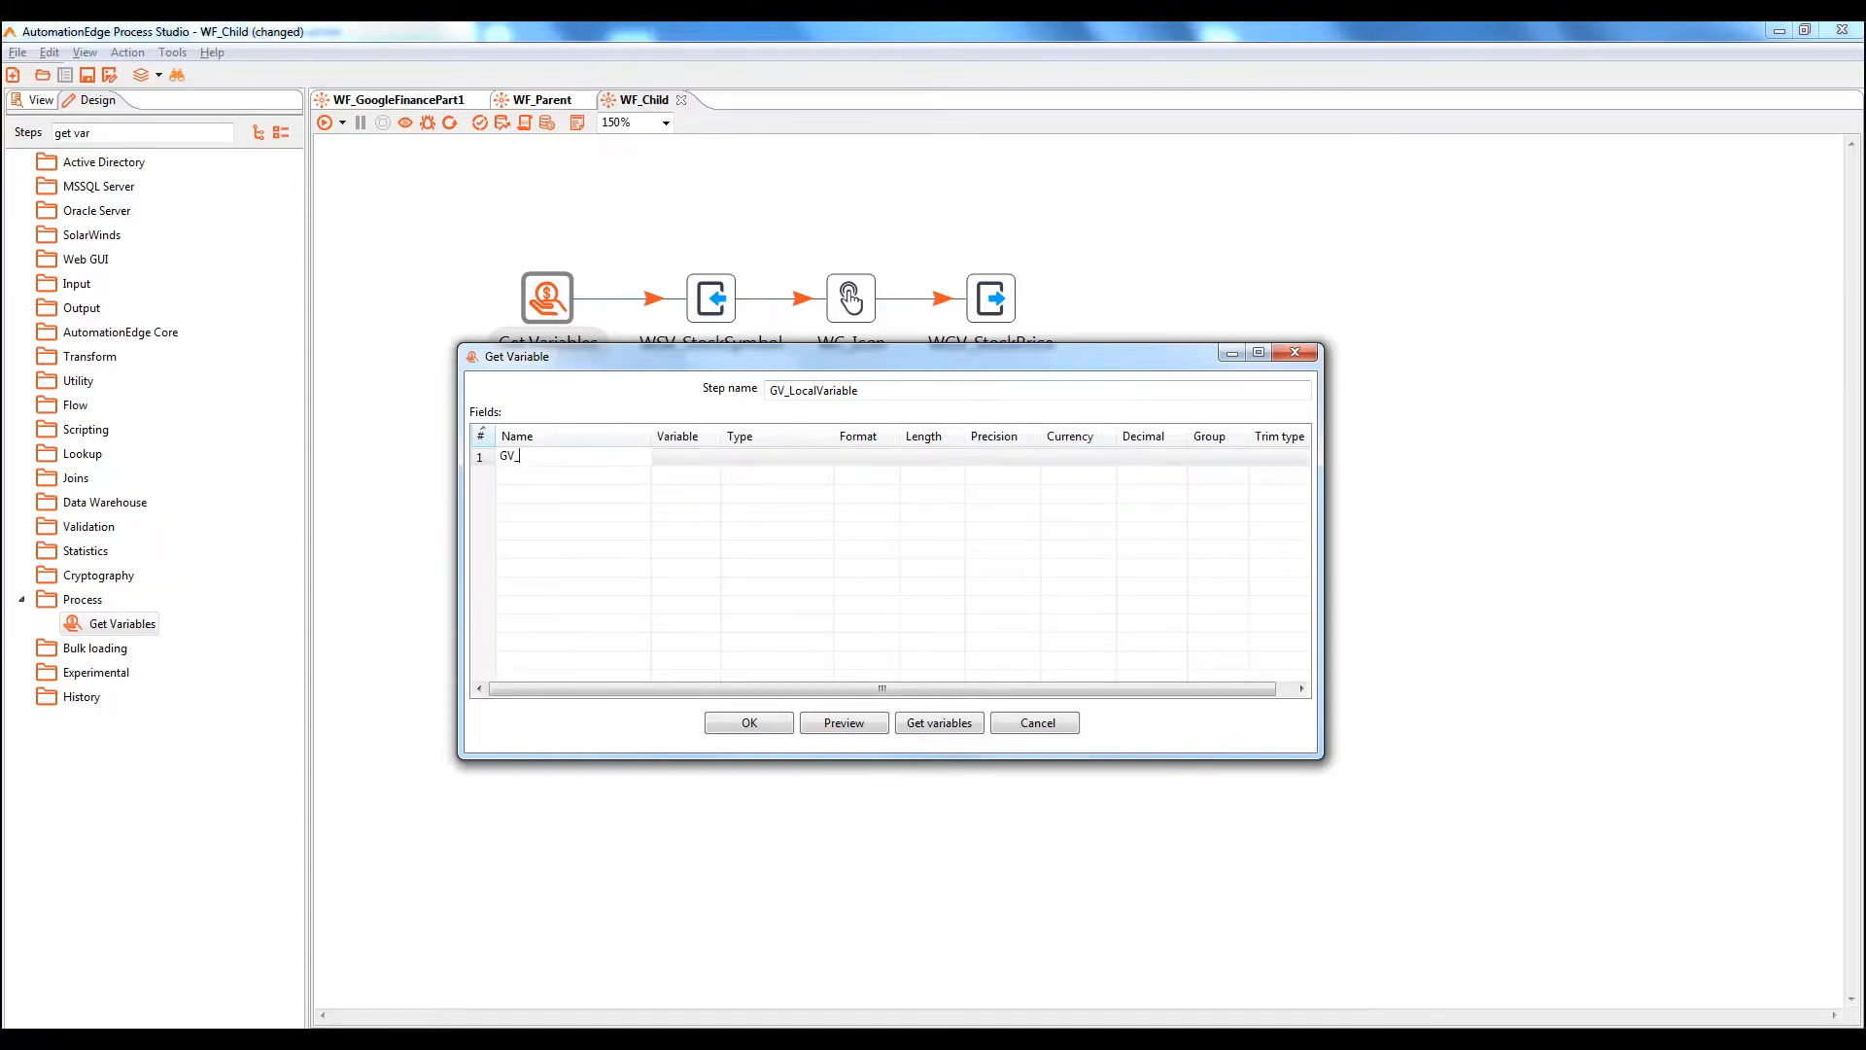
pyautogui.write('_CompanyName')
pyautogui.click(681, 461)
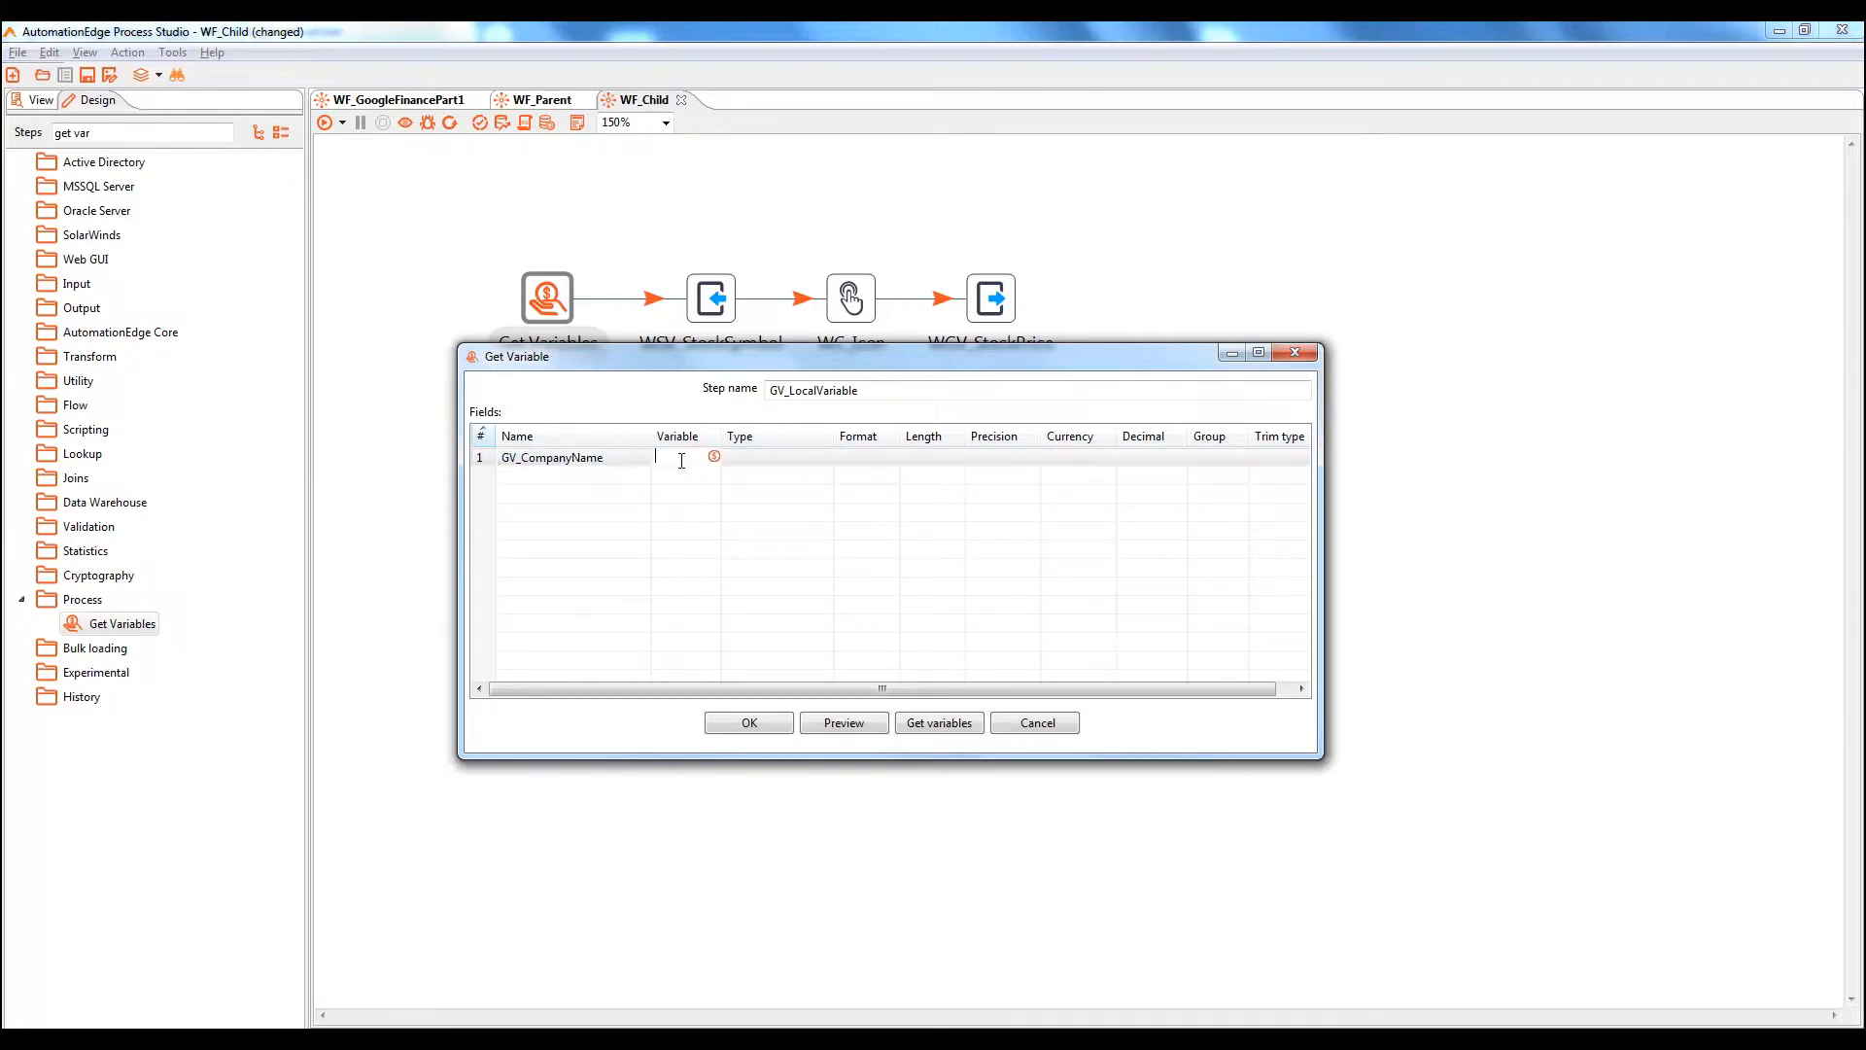
pyautogui.moveTo(722, 435); pyautogui.dragTo(783, 434)
pyautogui.click(742, 456)
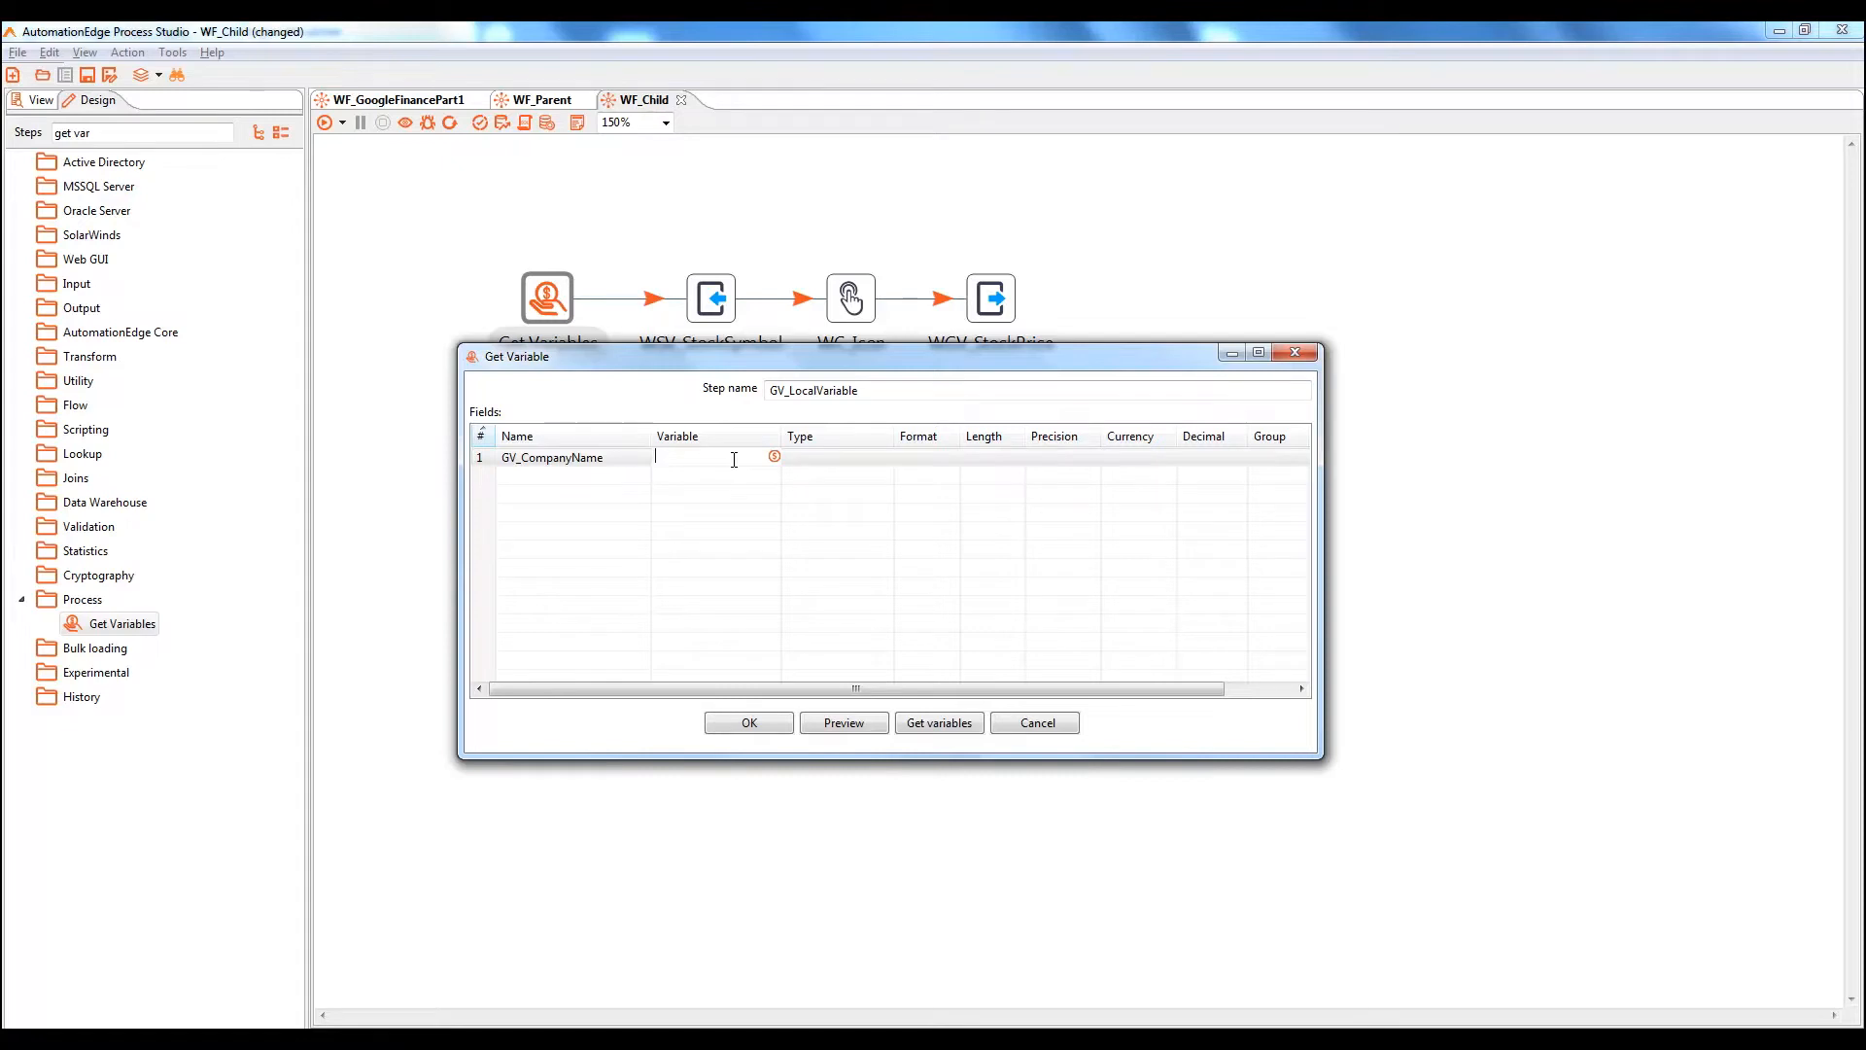
pyautogui.hotkey('ctrl', 'space')
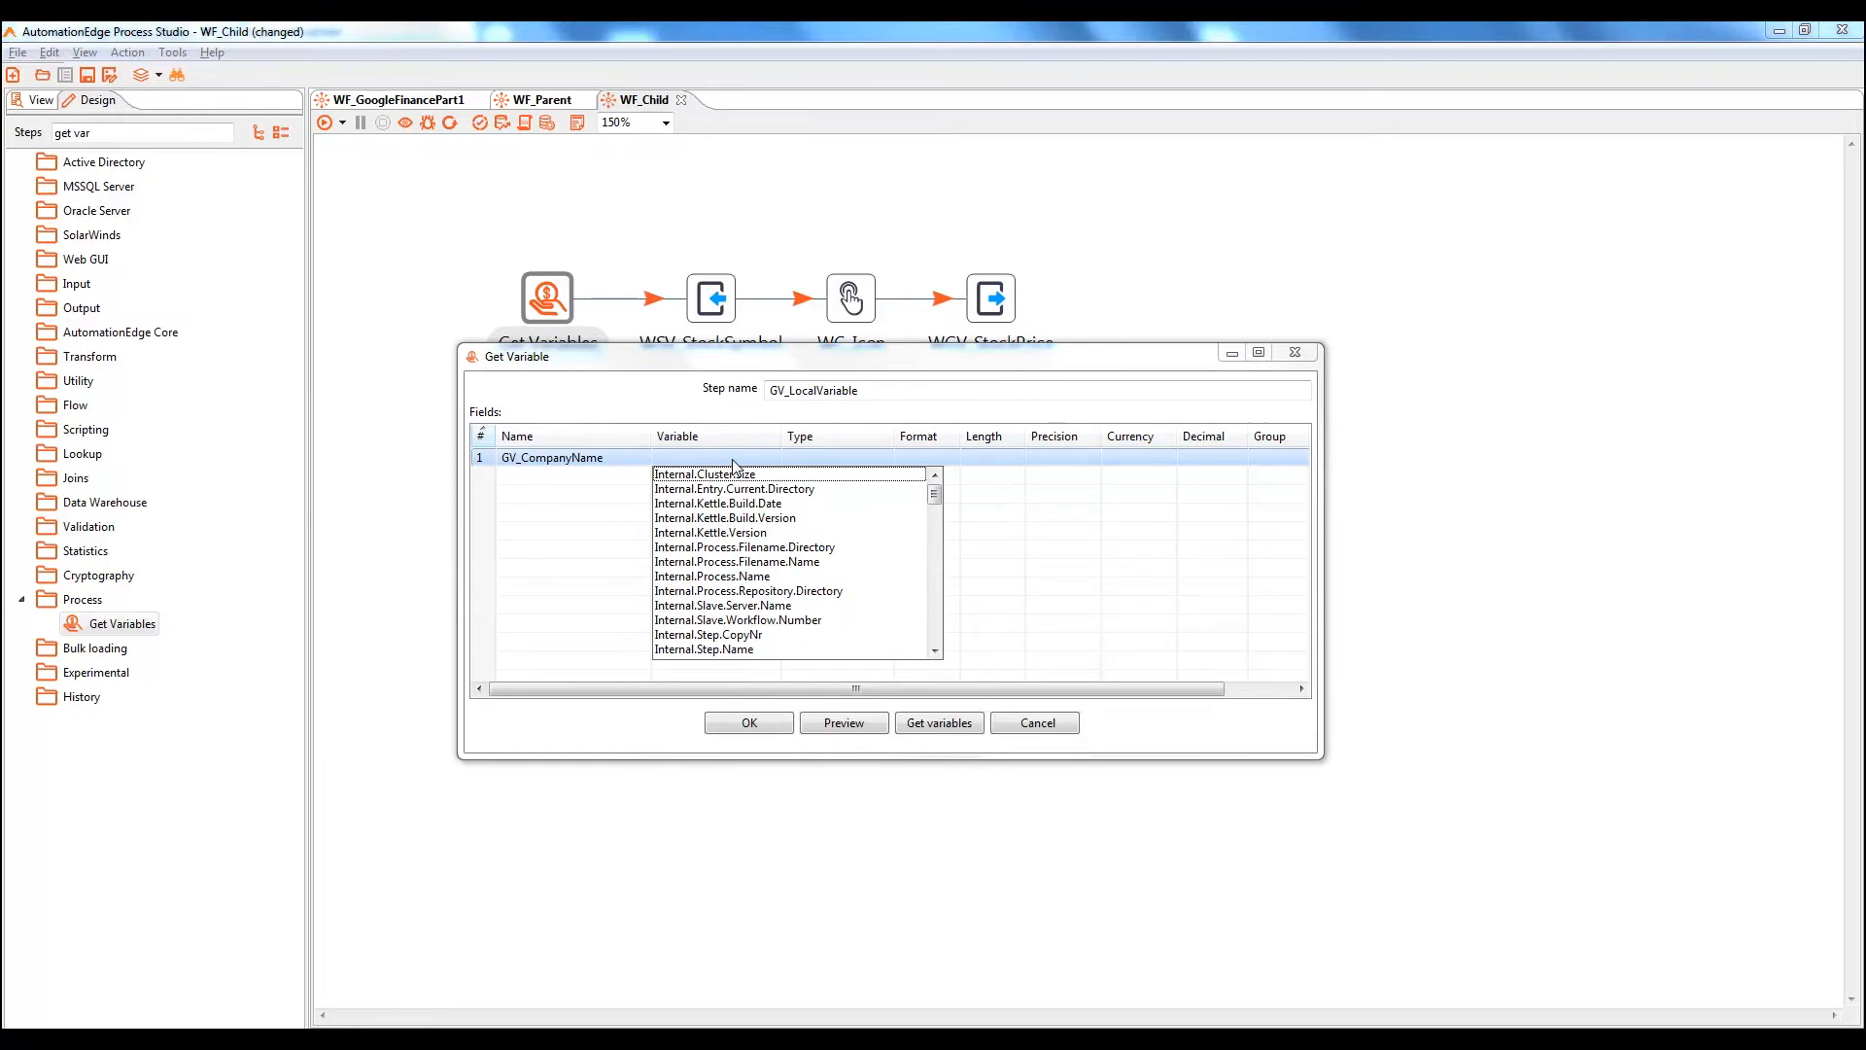
pyautogui.press('r')
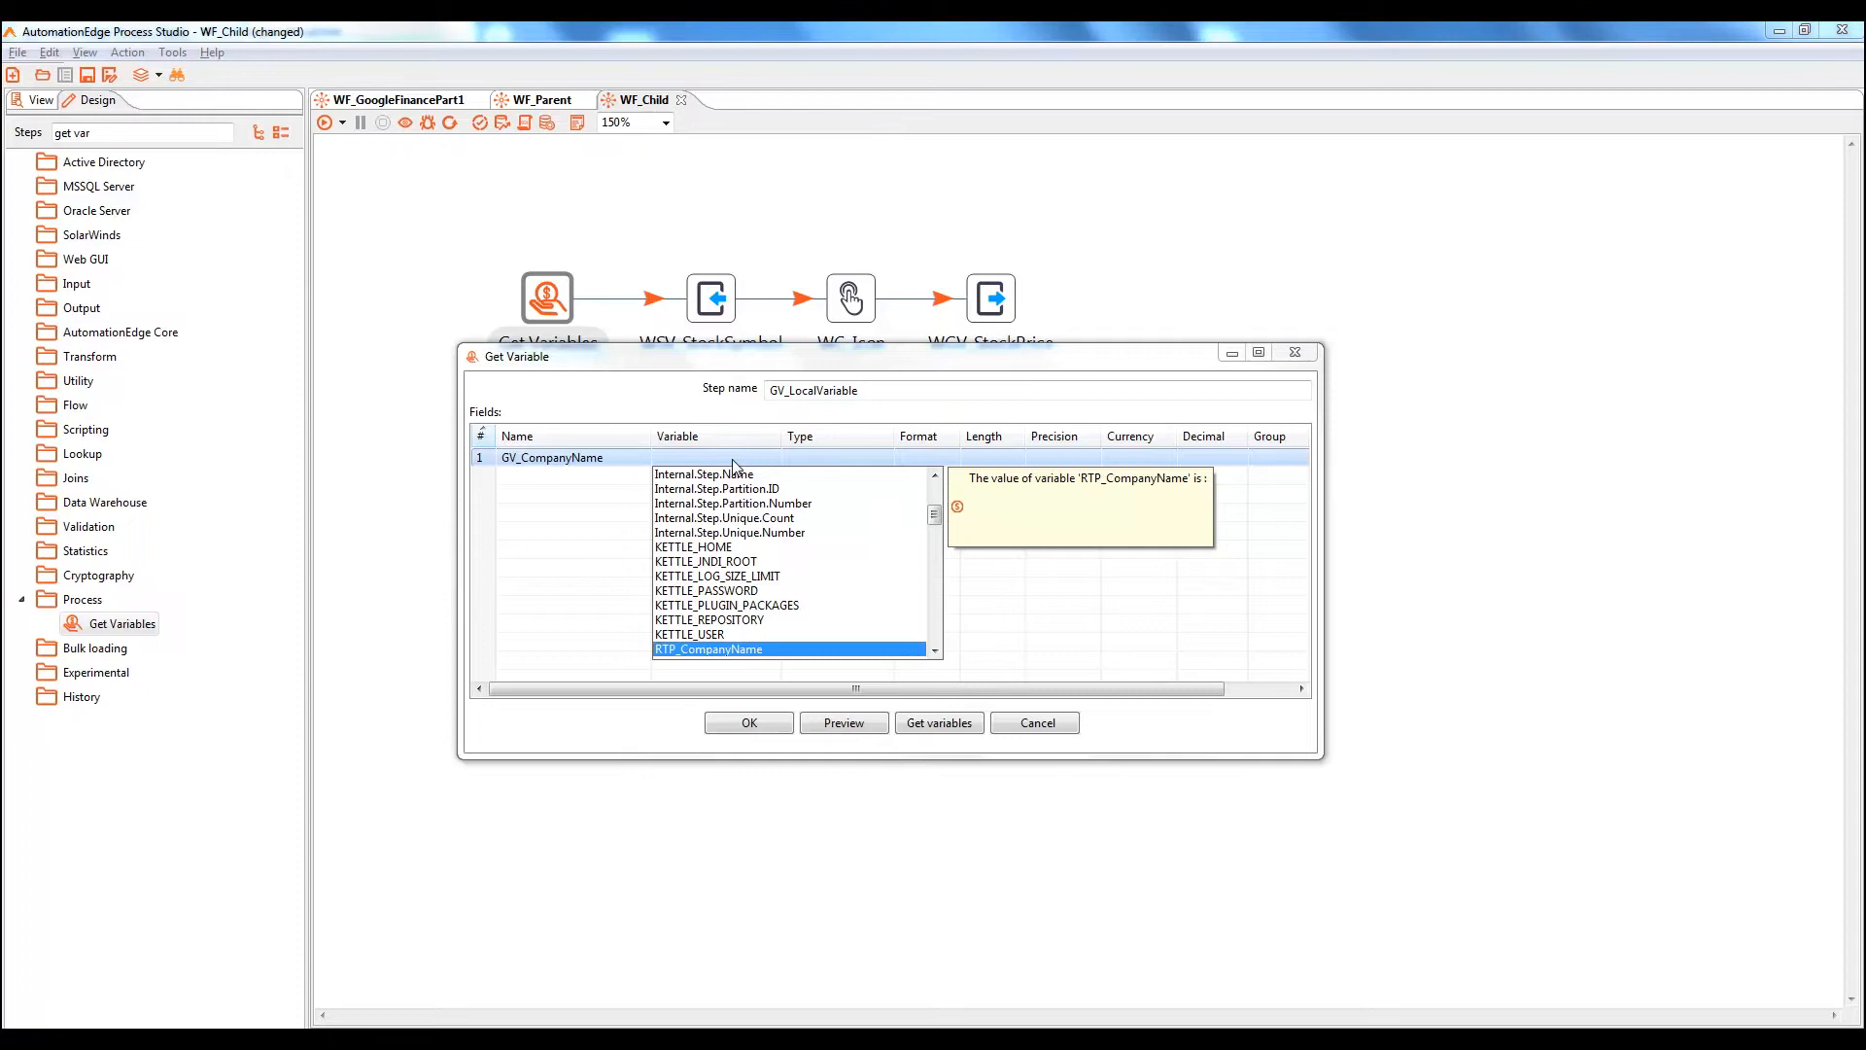
pyautogui.press('Return')
pyautogui.click(863, 458)
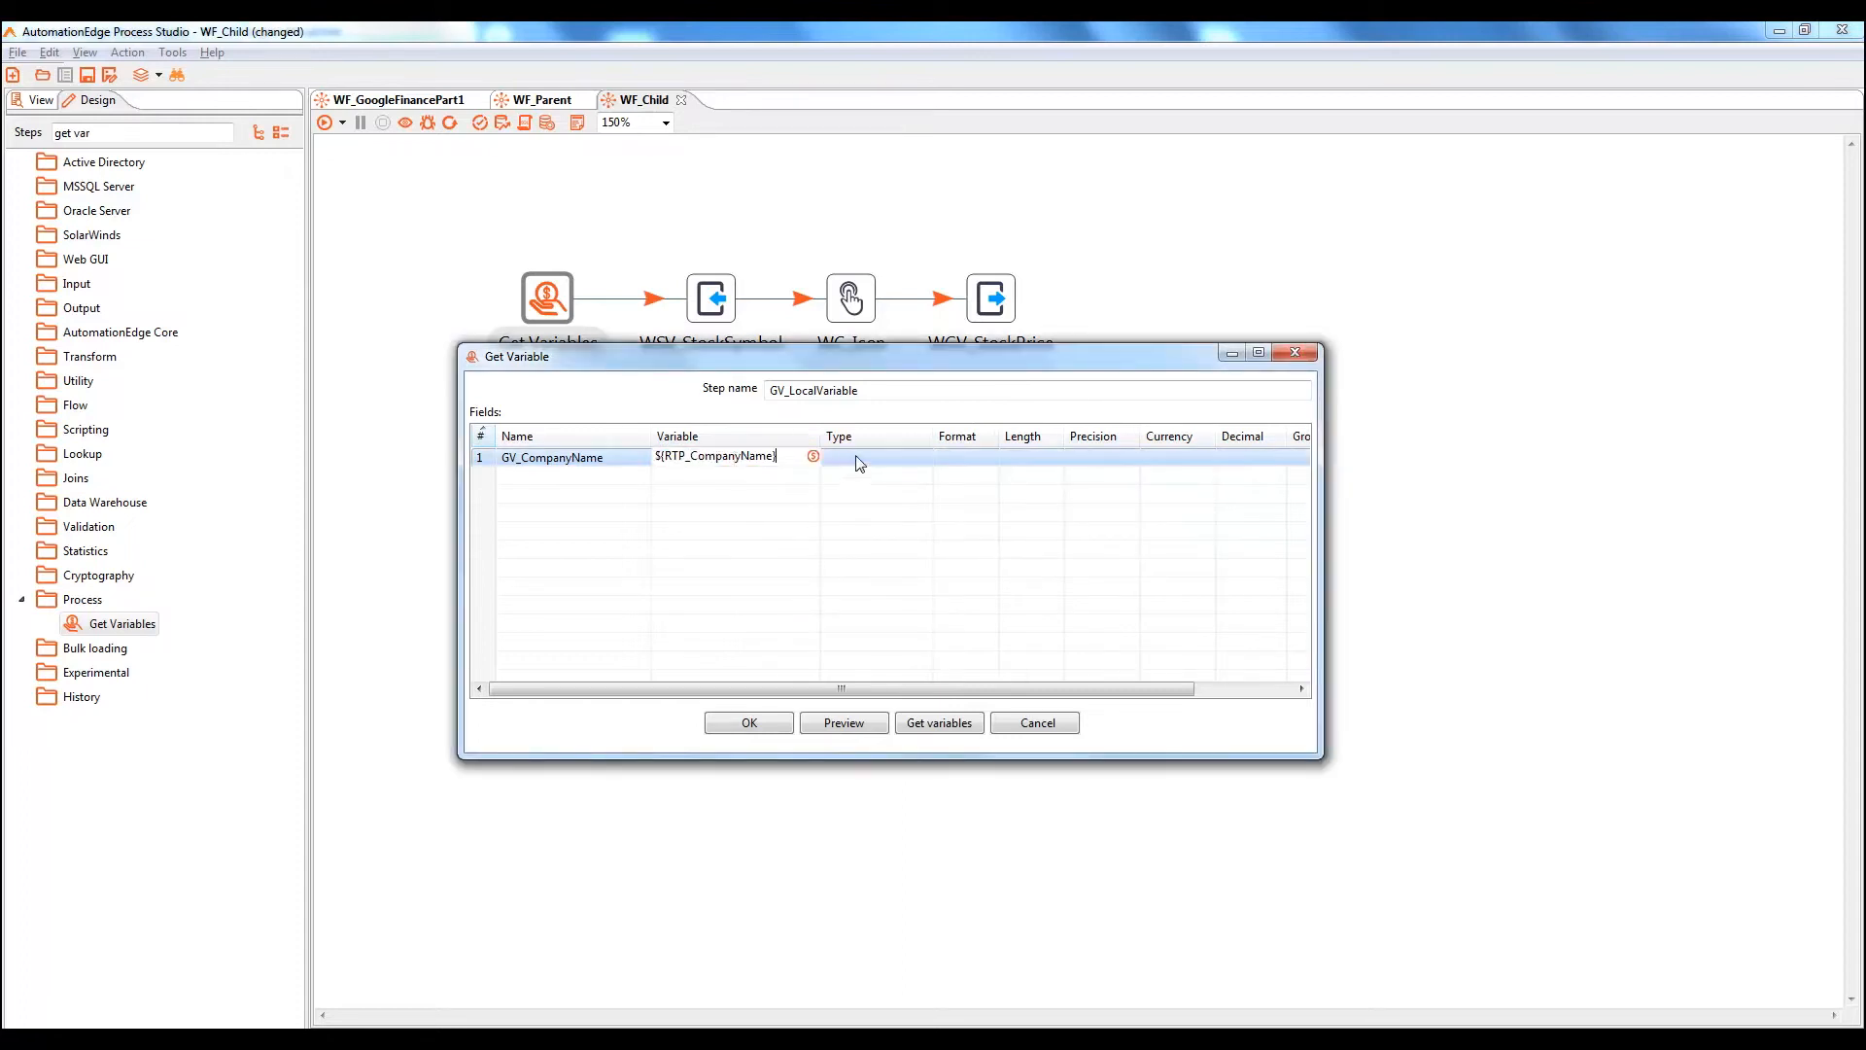
pyautogui.click(925, 460)
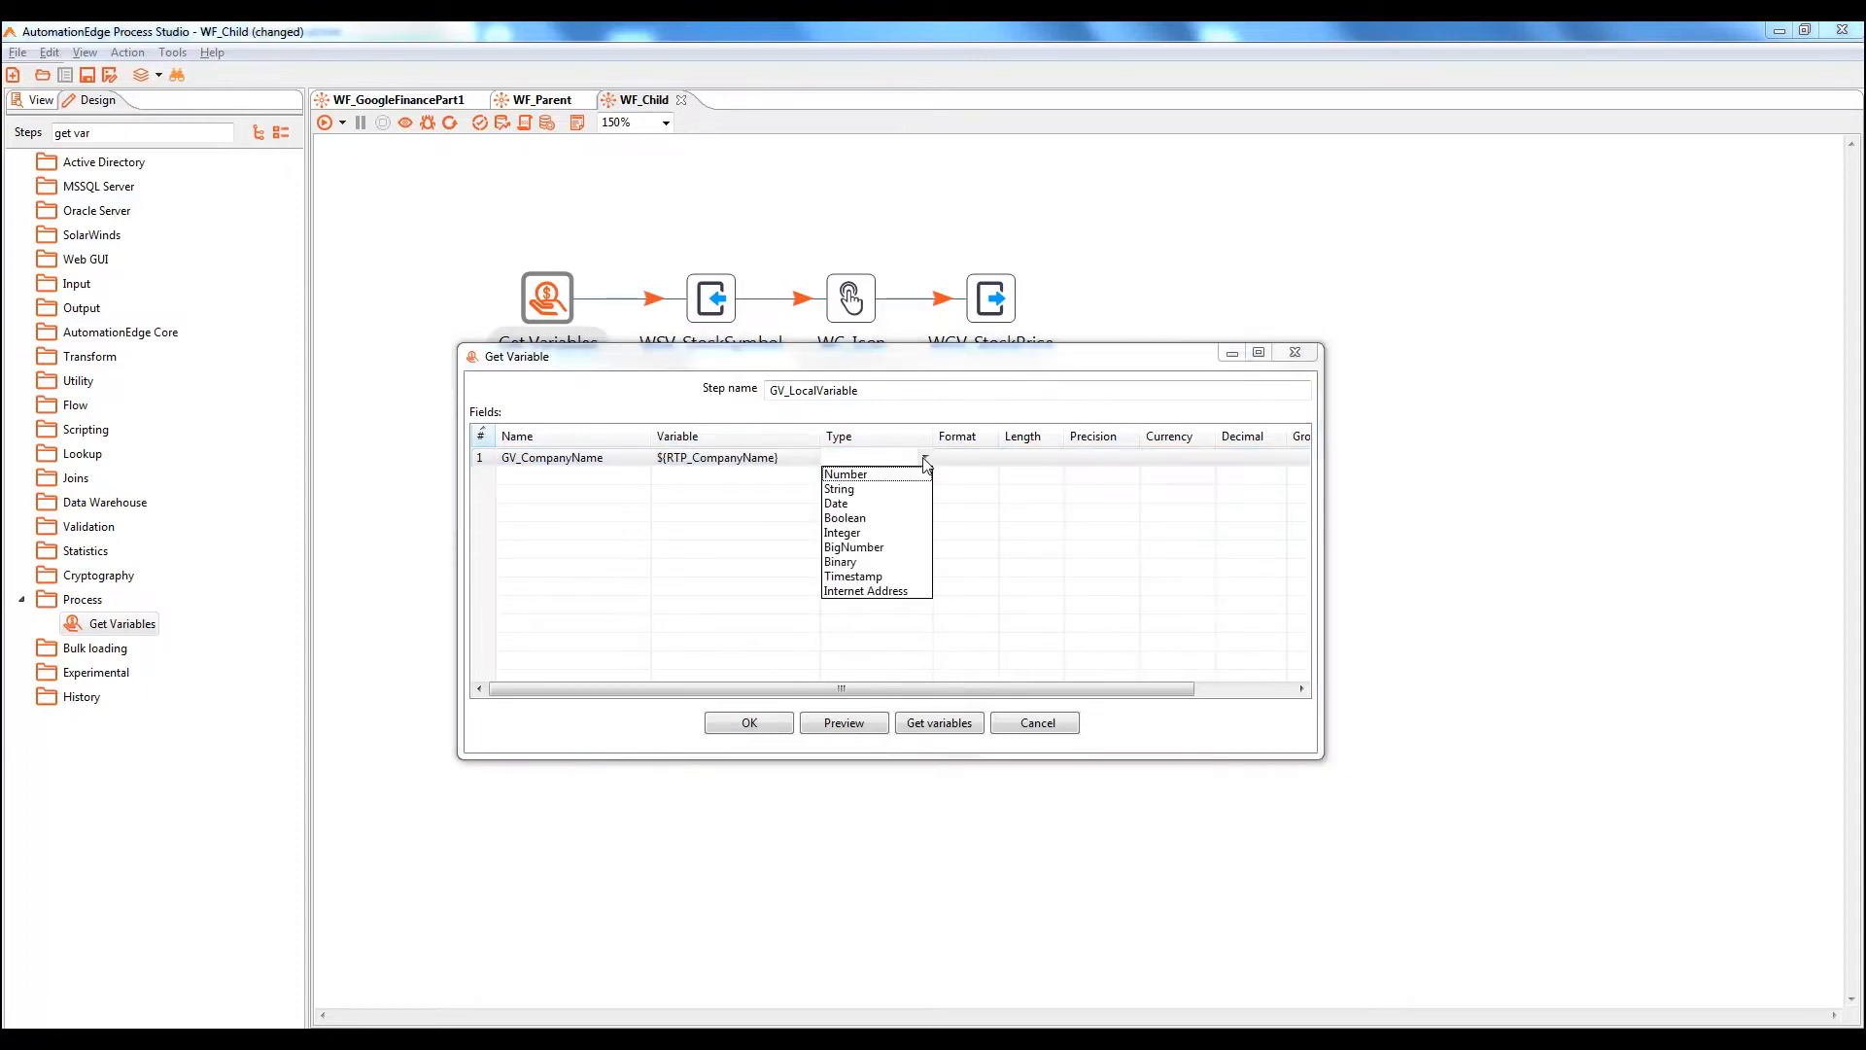
pyautogui.click(854, 489)
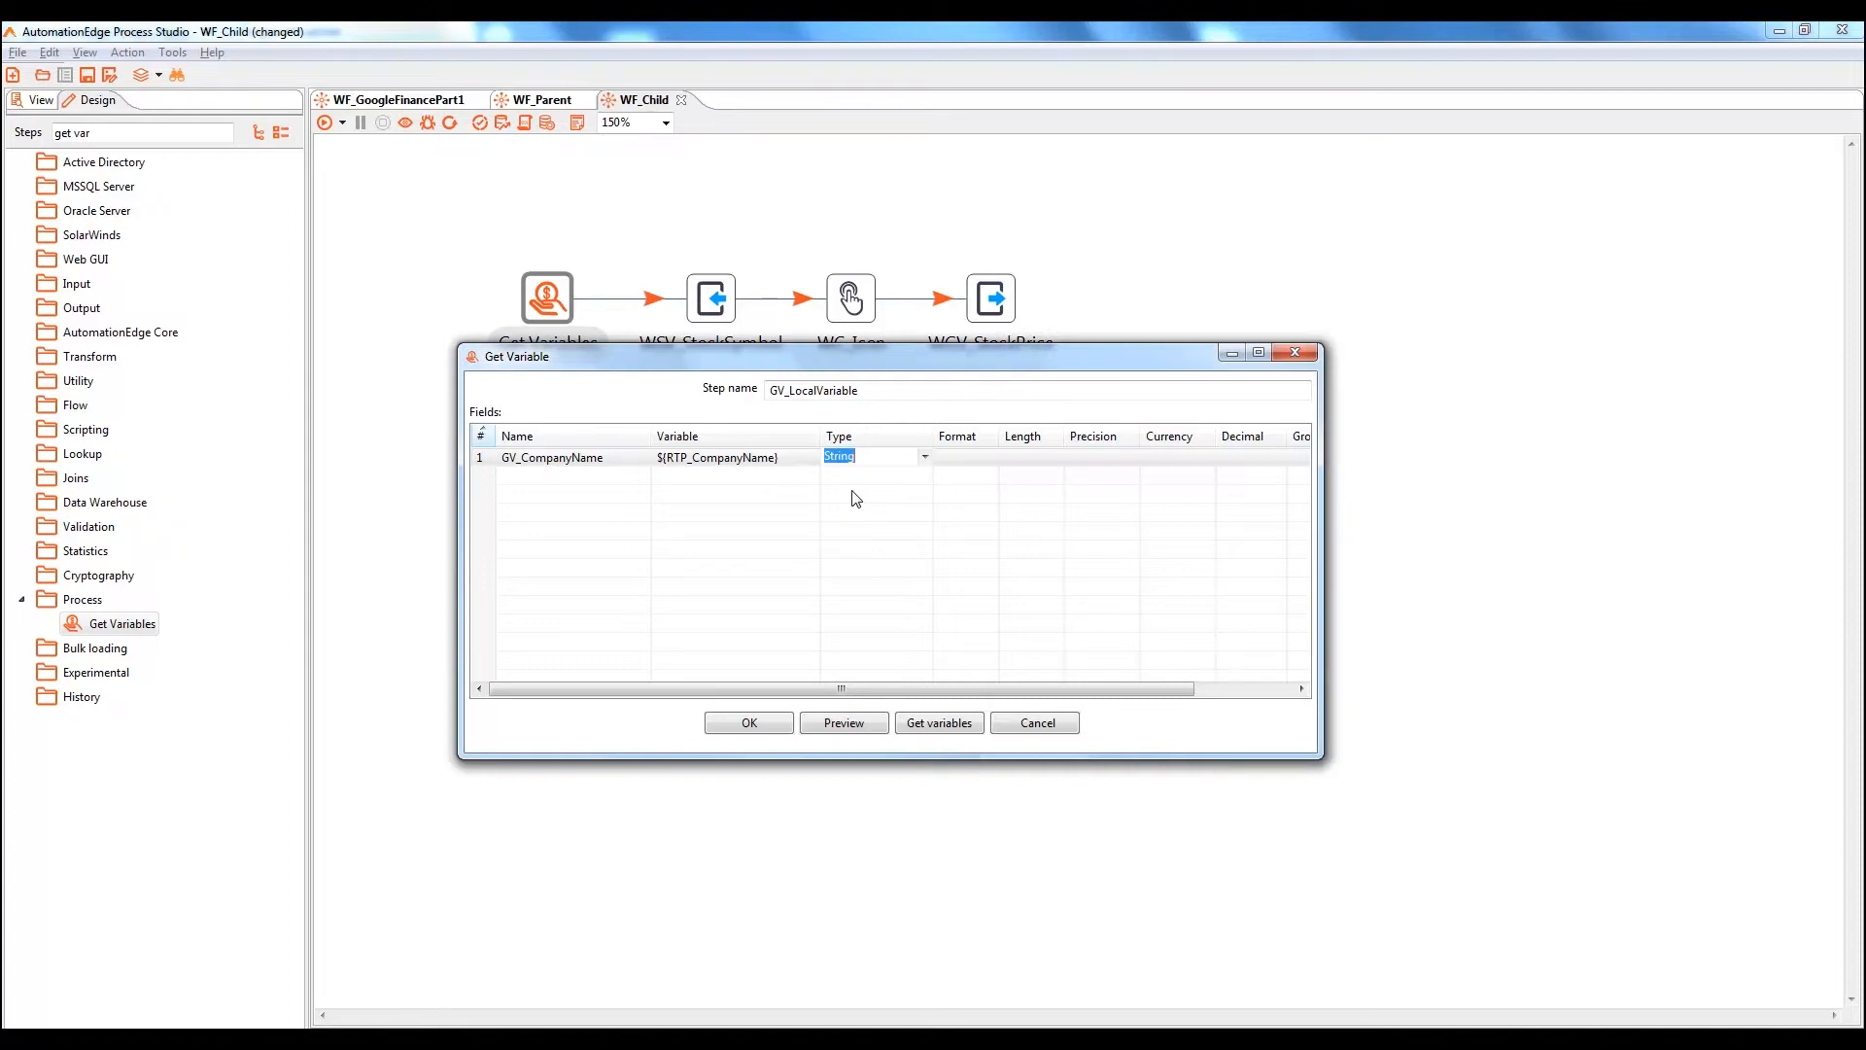
pyautogui.press('Return')
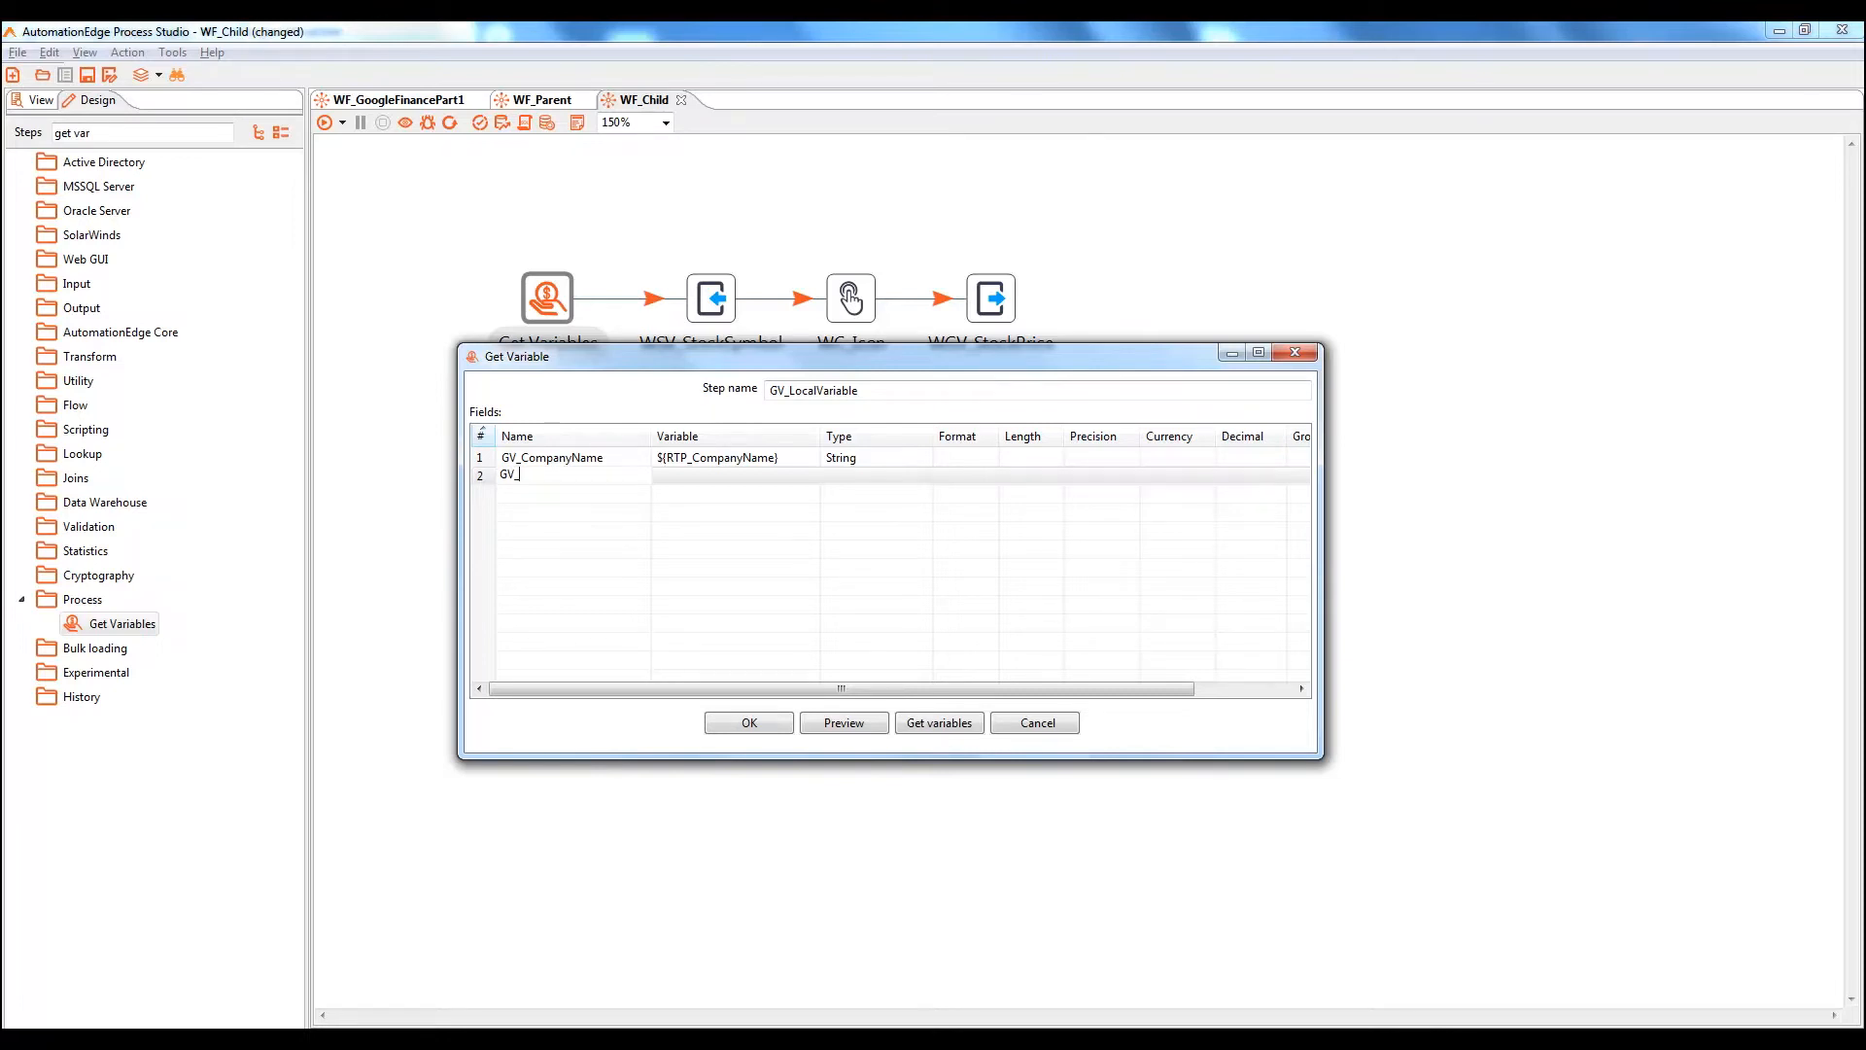
# Add String field GV_StockSymbol from ${RTP_StockSymbol} and confirm the variables
pyautogui.write('ymbol')
pyautogui.click(715, 477)
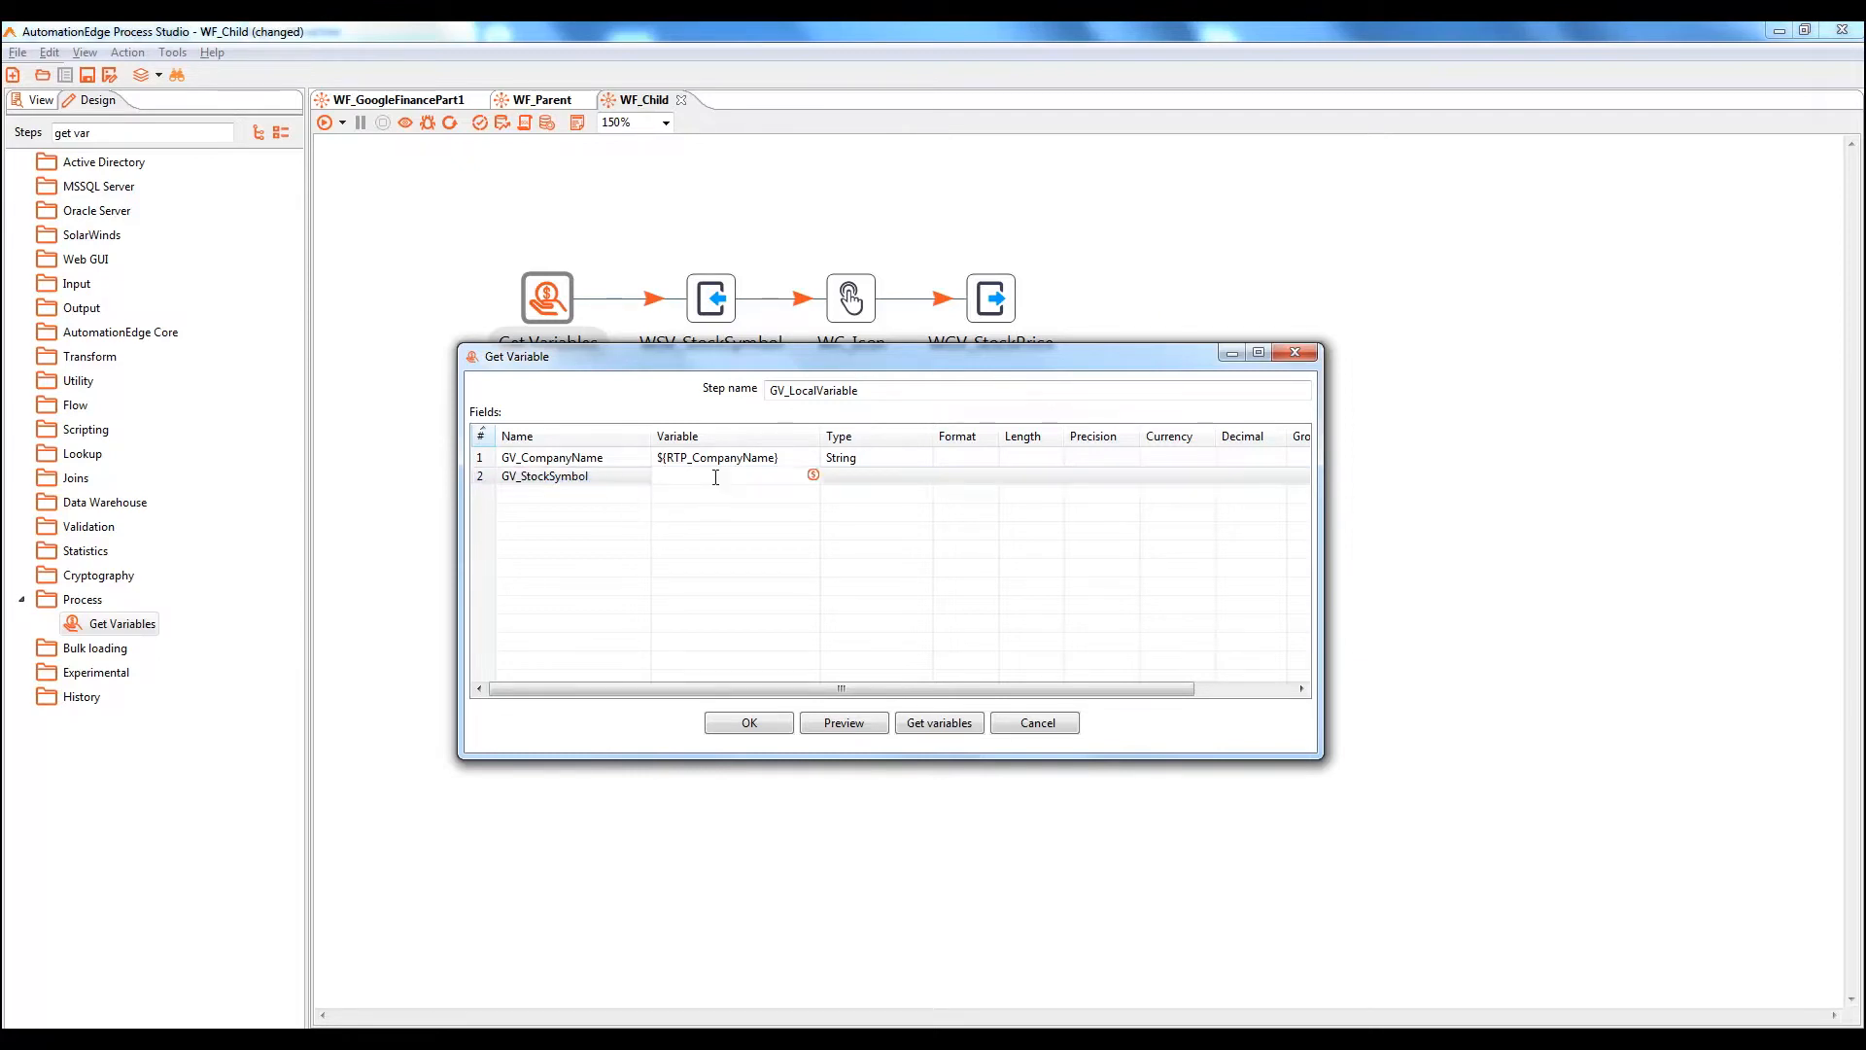
pyautogui.hotkey('ctrl', 'space')
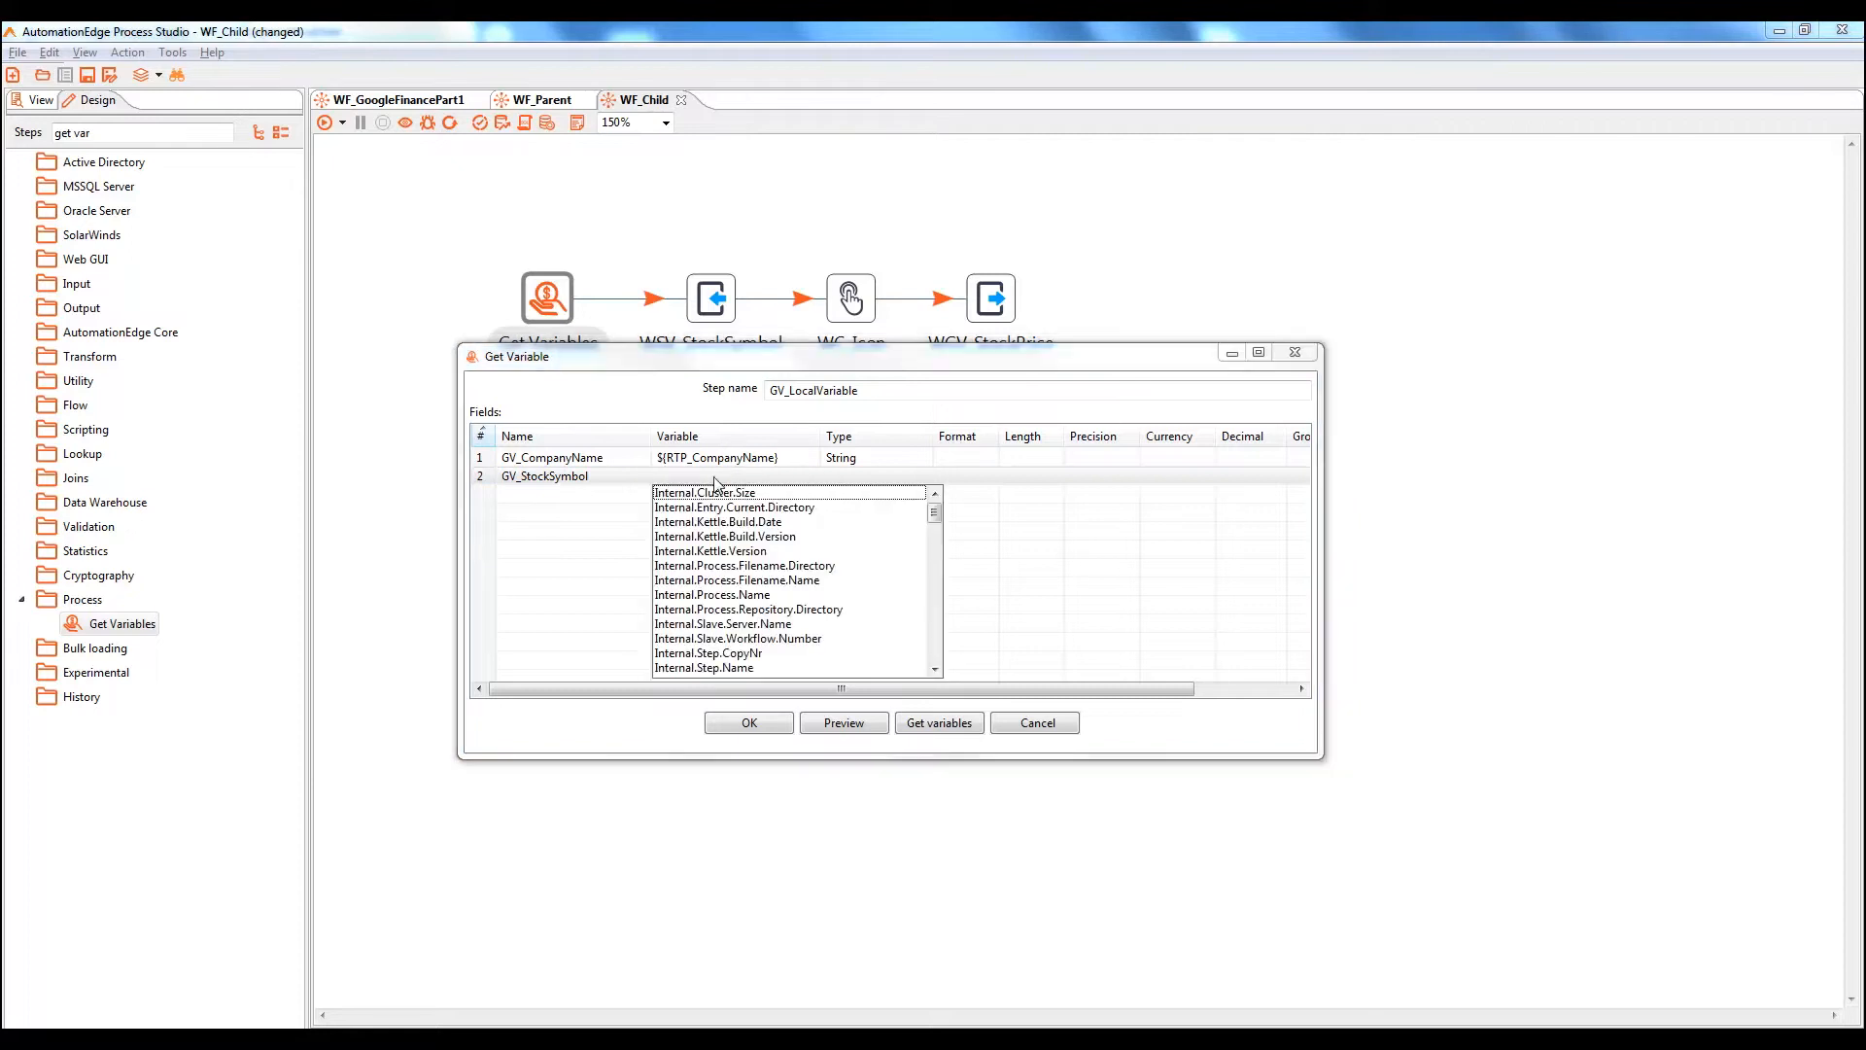
pyautogui.press('r')
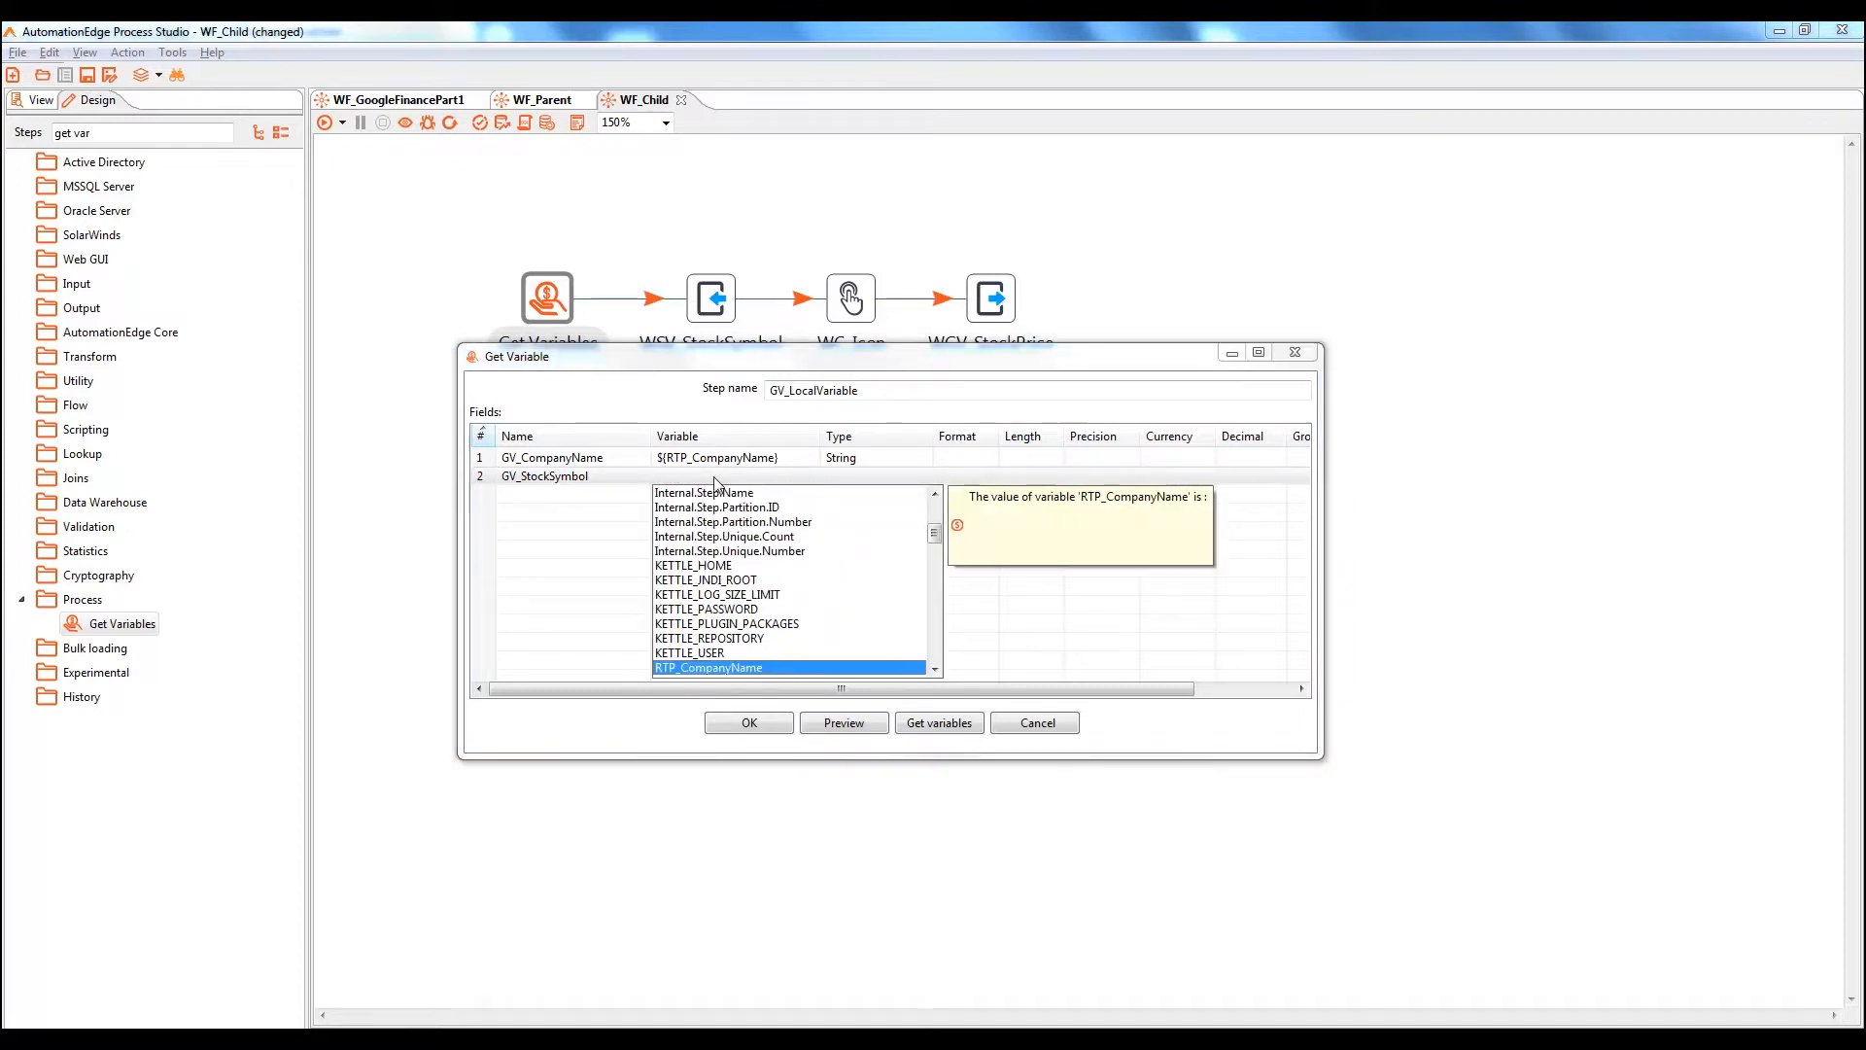
pyautogui.press('Down')
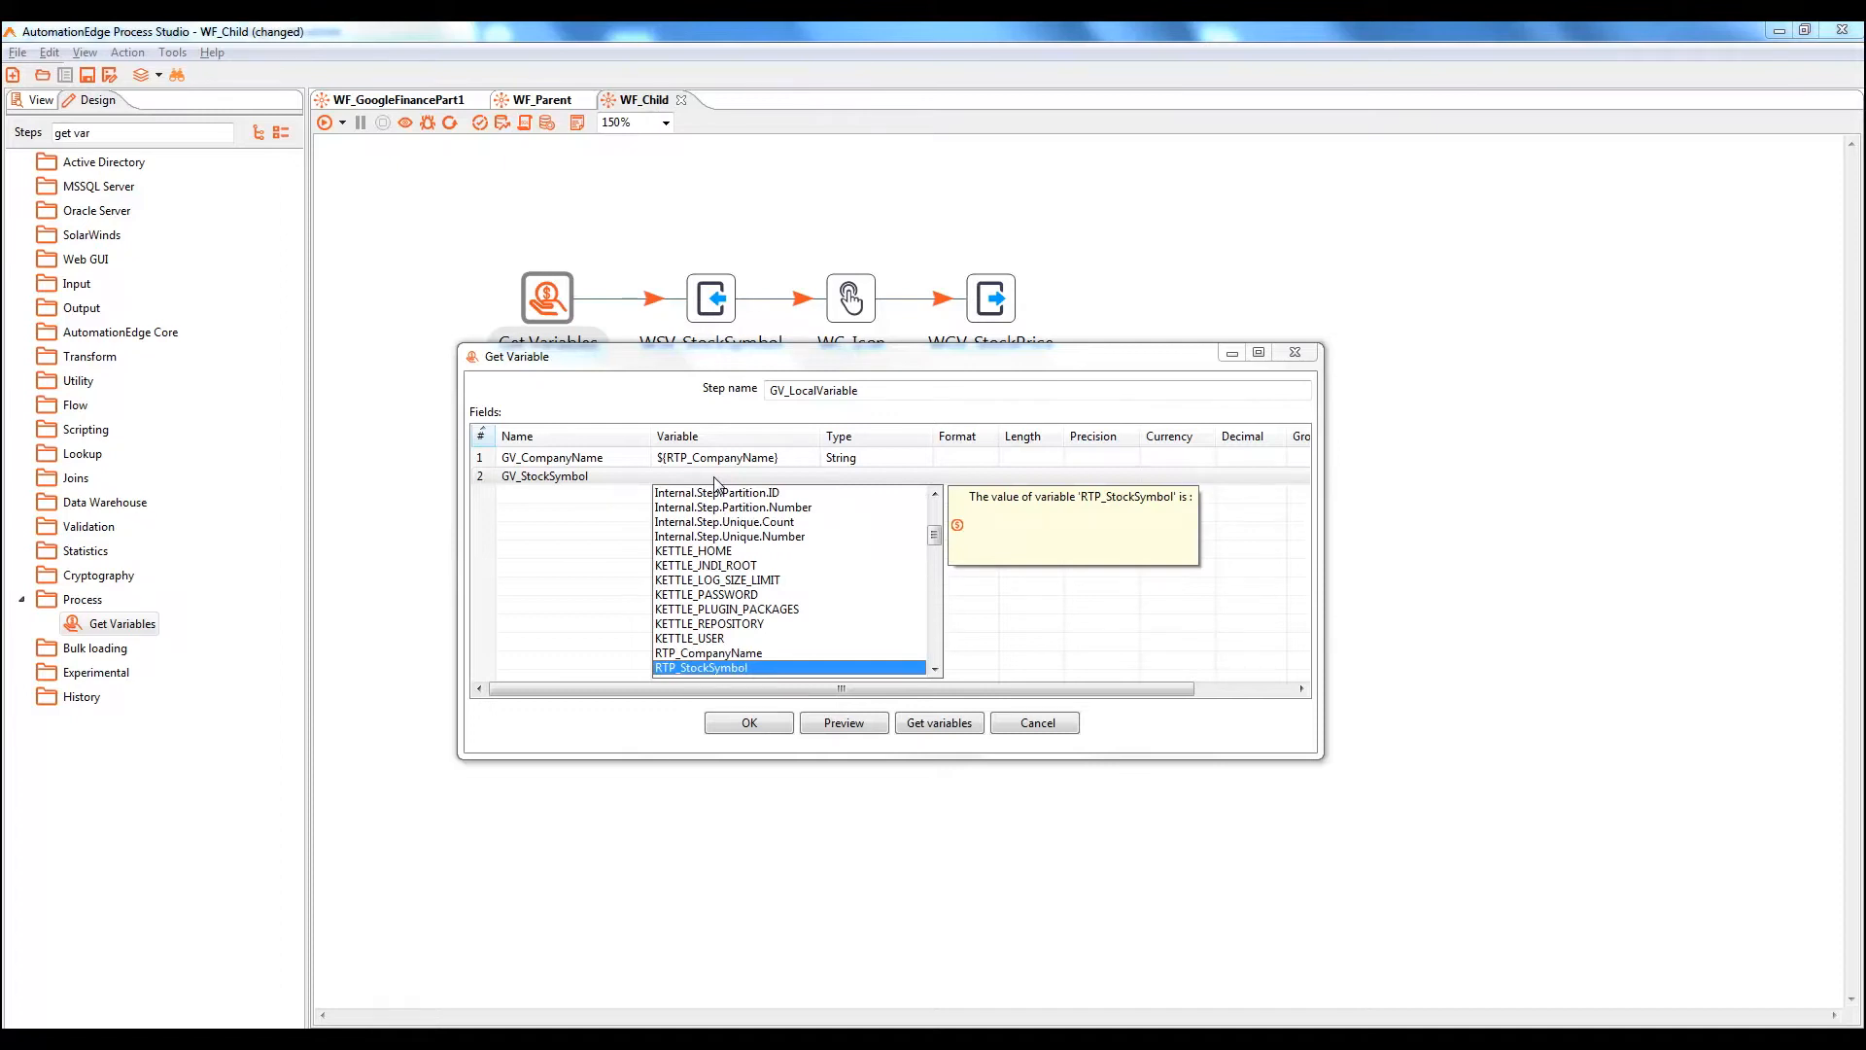
pyautogui.press('Return')
pyautogui.click(877, 476)
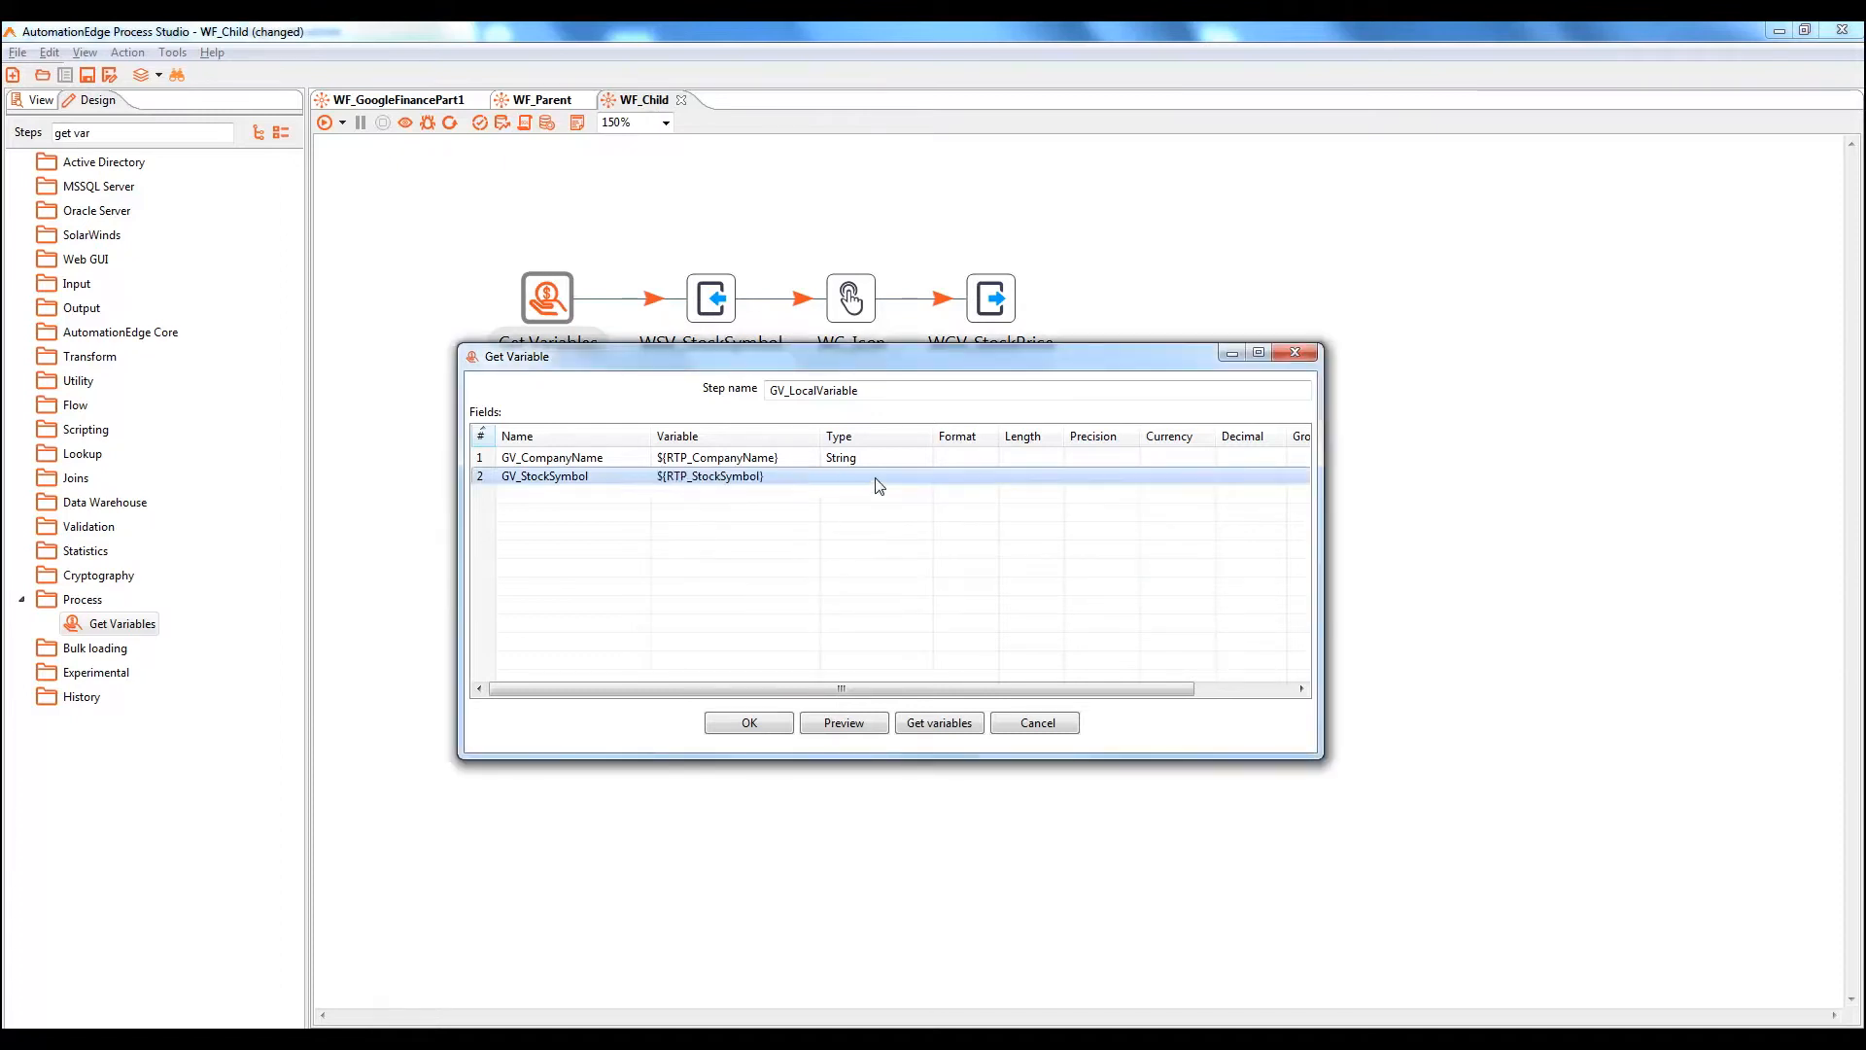
pyautogui.click(926, 476)
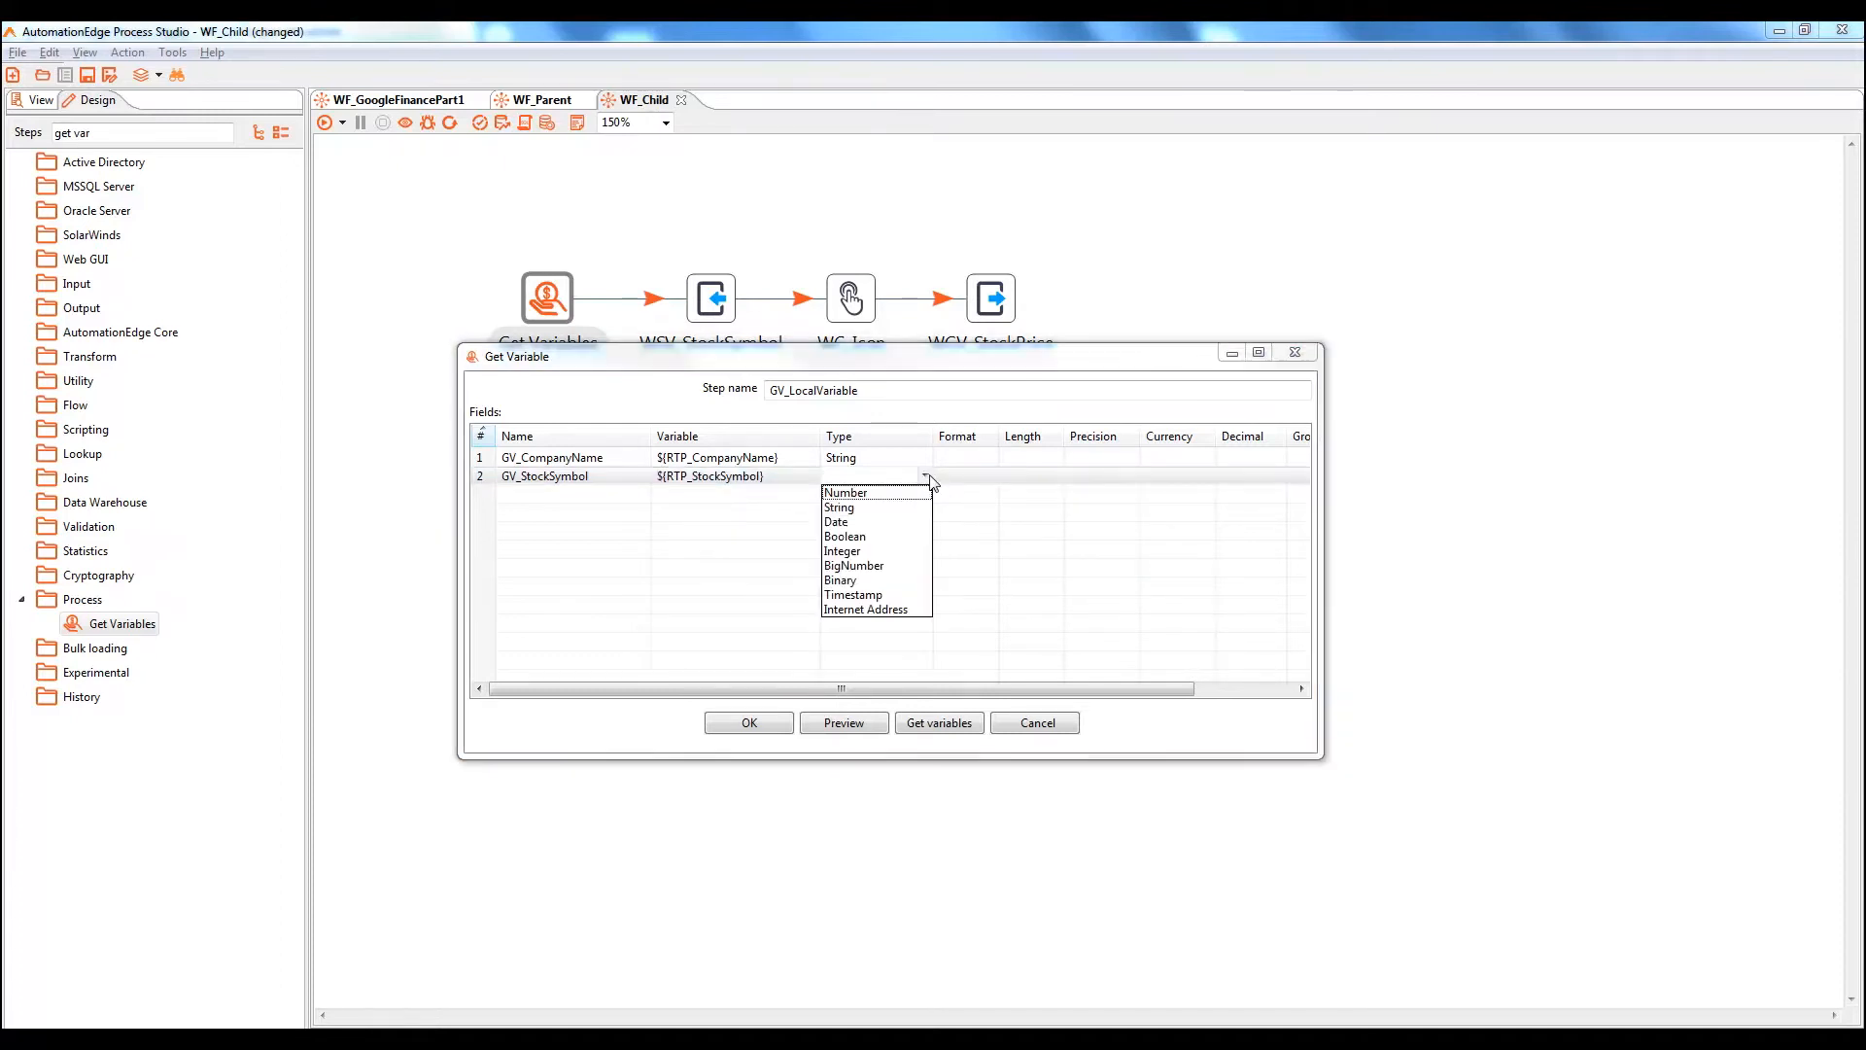
pyautogui.click(859, 509)
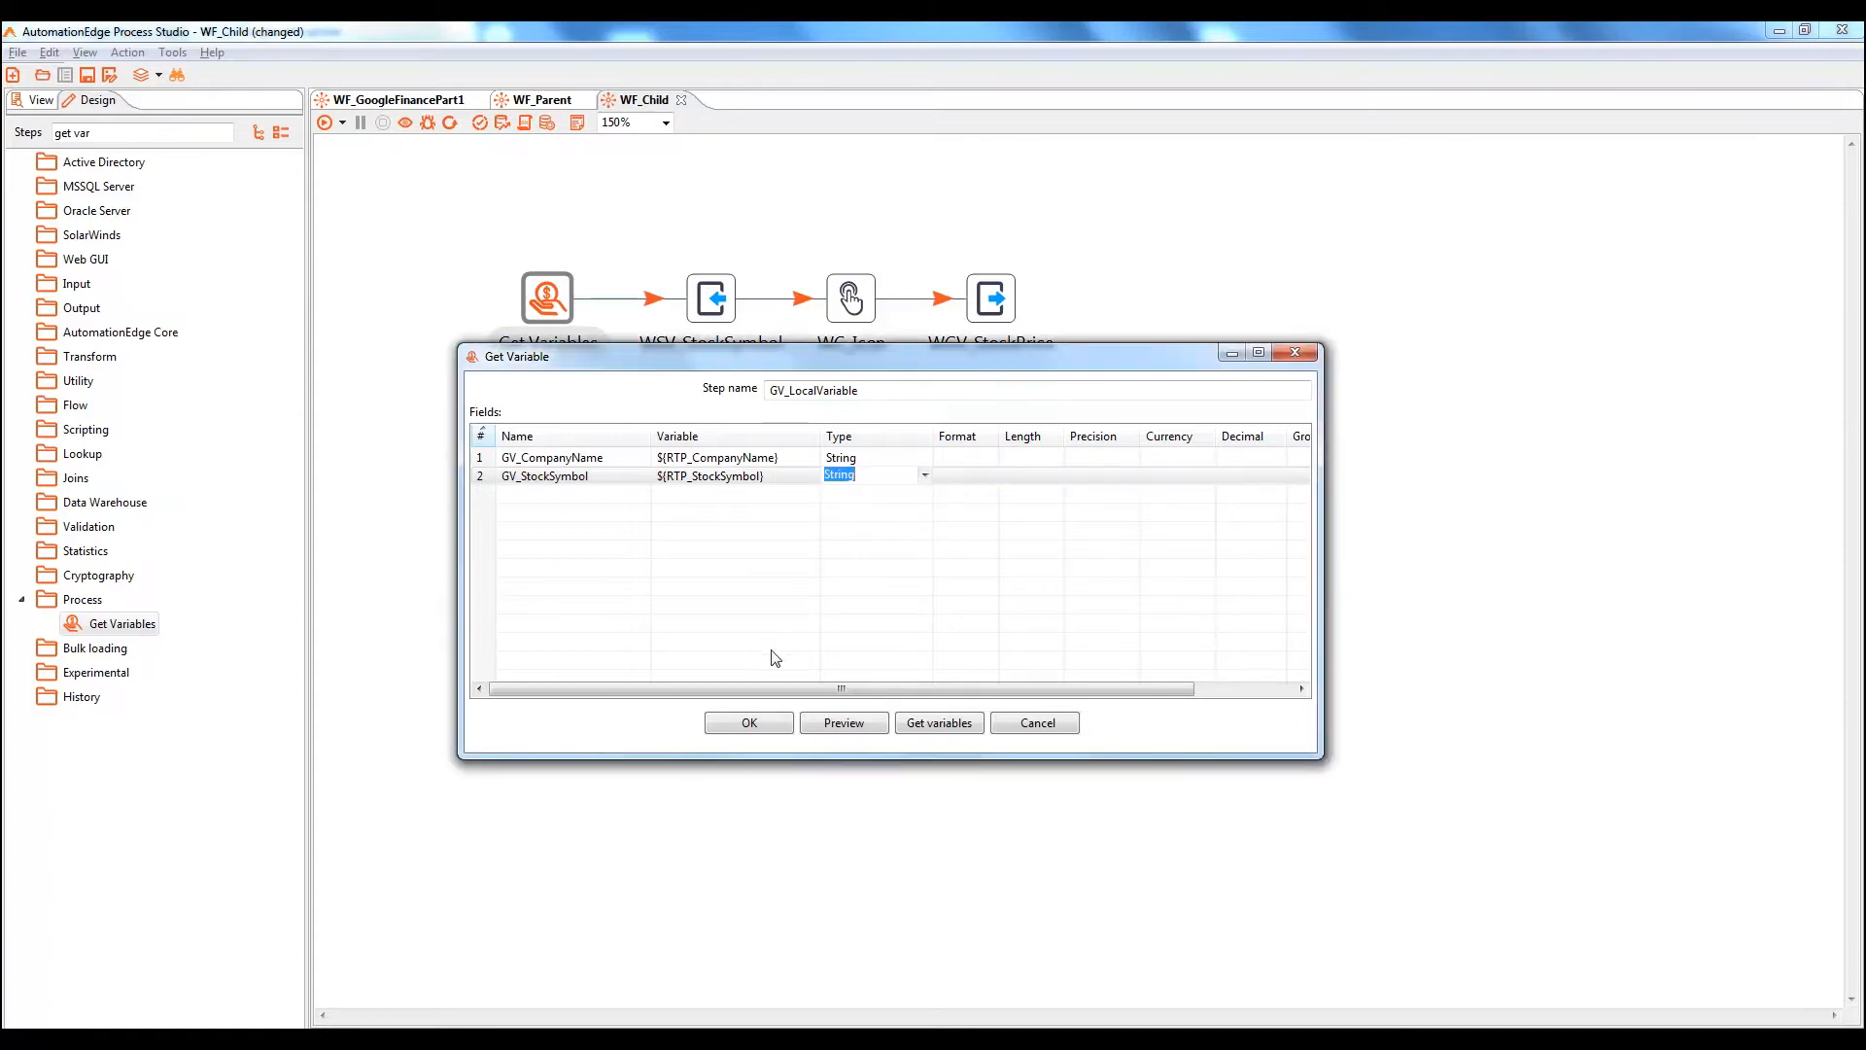
pyautogui.click(752, 725)
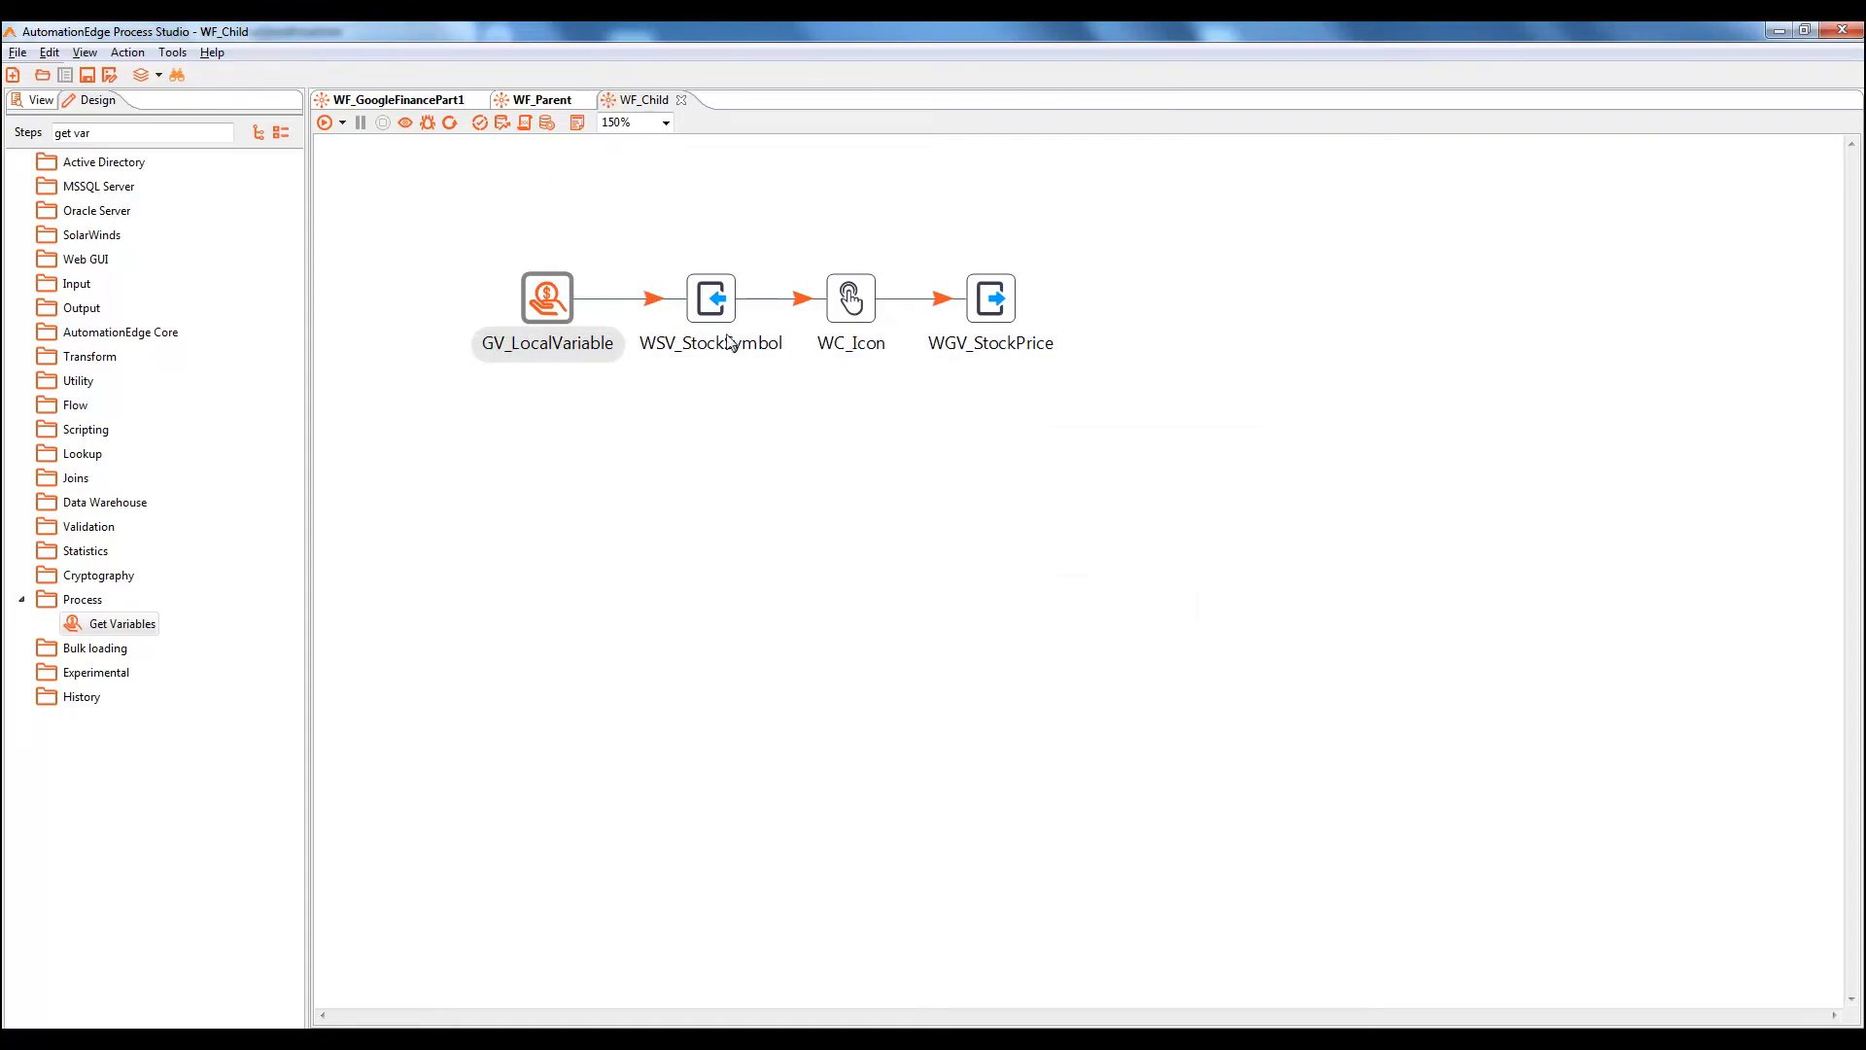
# Switch WSV_StockSymbol's Text value from fixed text to GV_StockSymbol, then save WF_Child
pyautogui.doubleClick(711, 298)
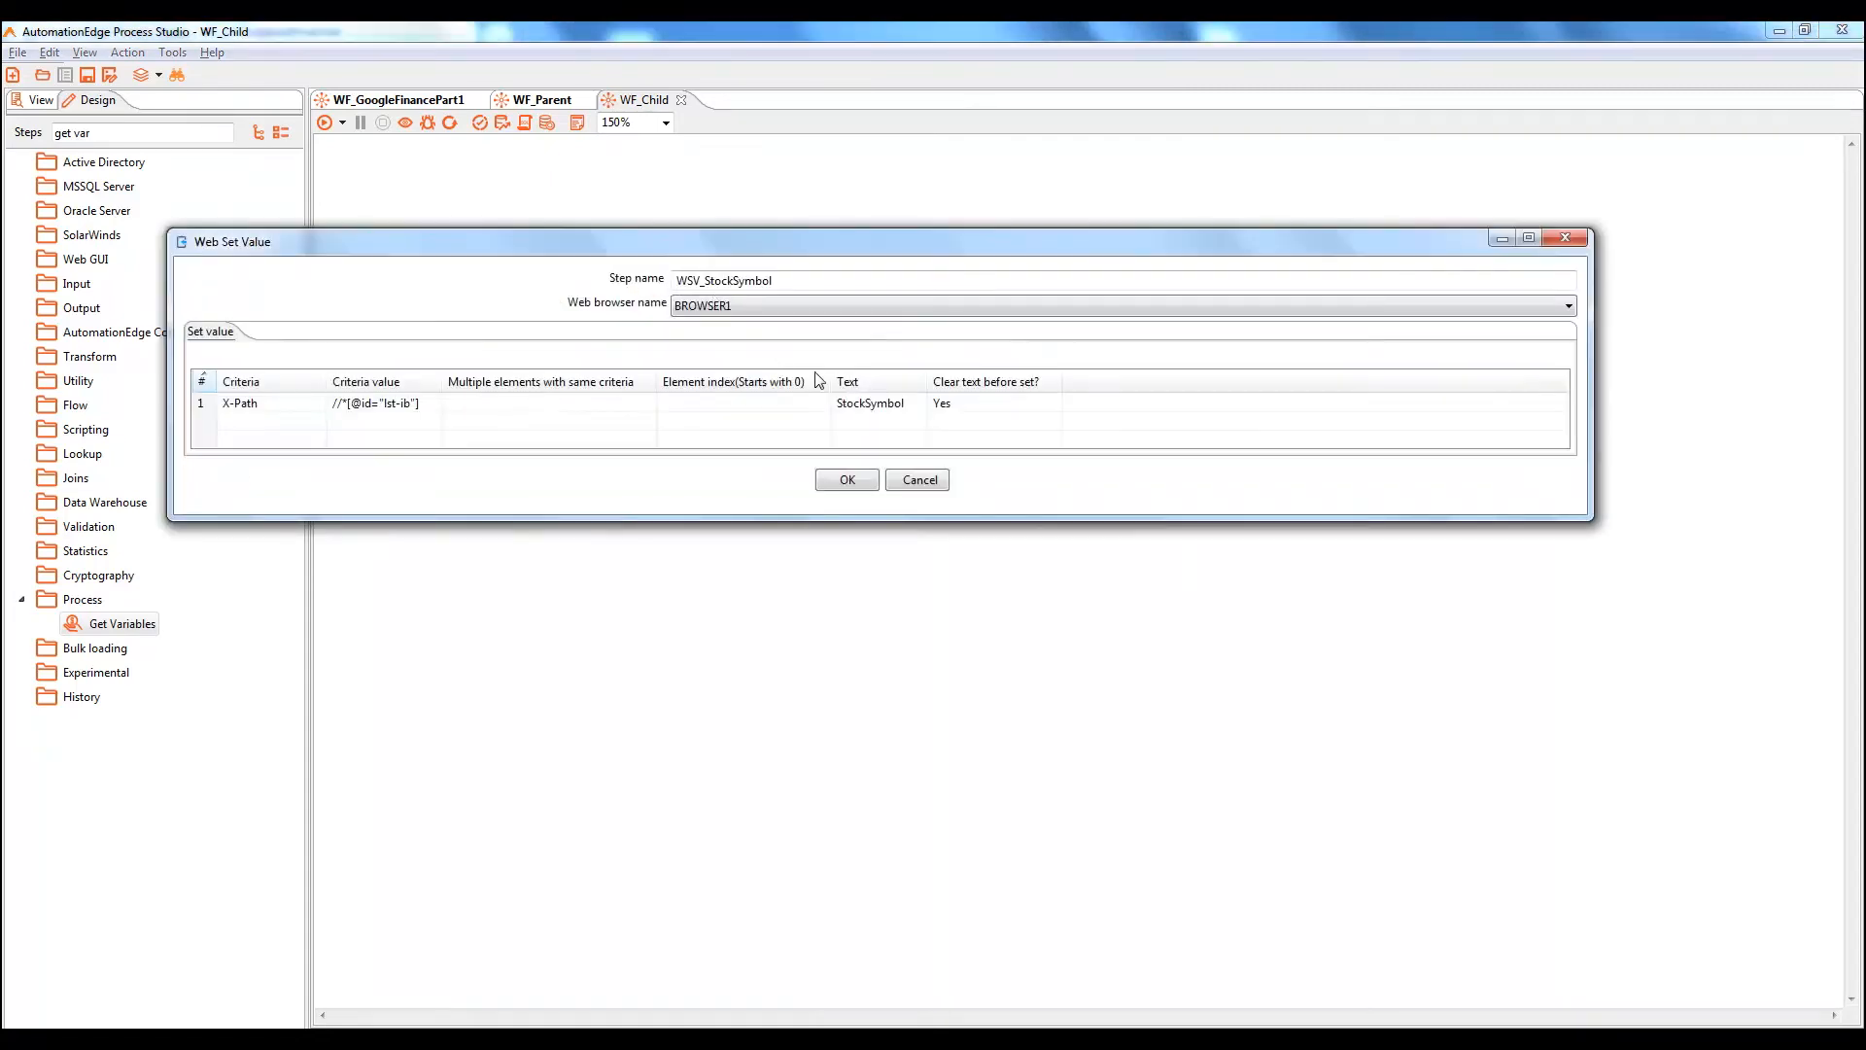
pyautogui.click(923, 404)
pyautogui.click(920, 403)
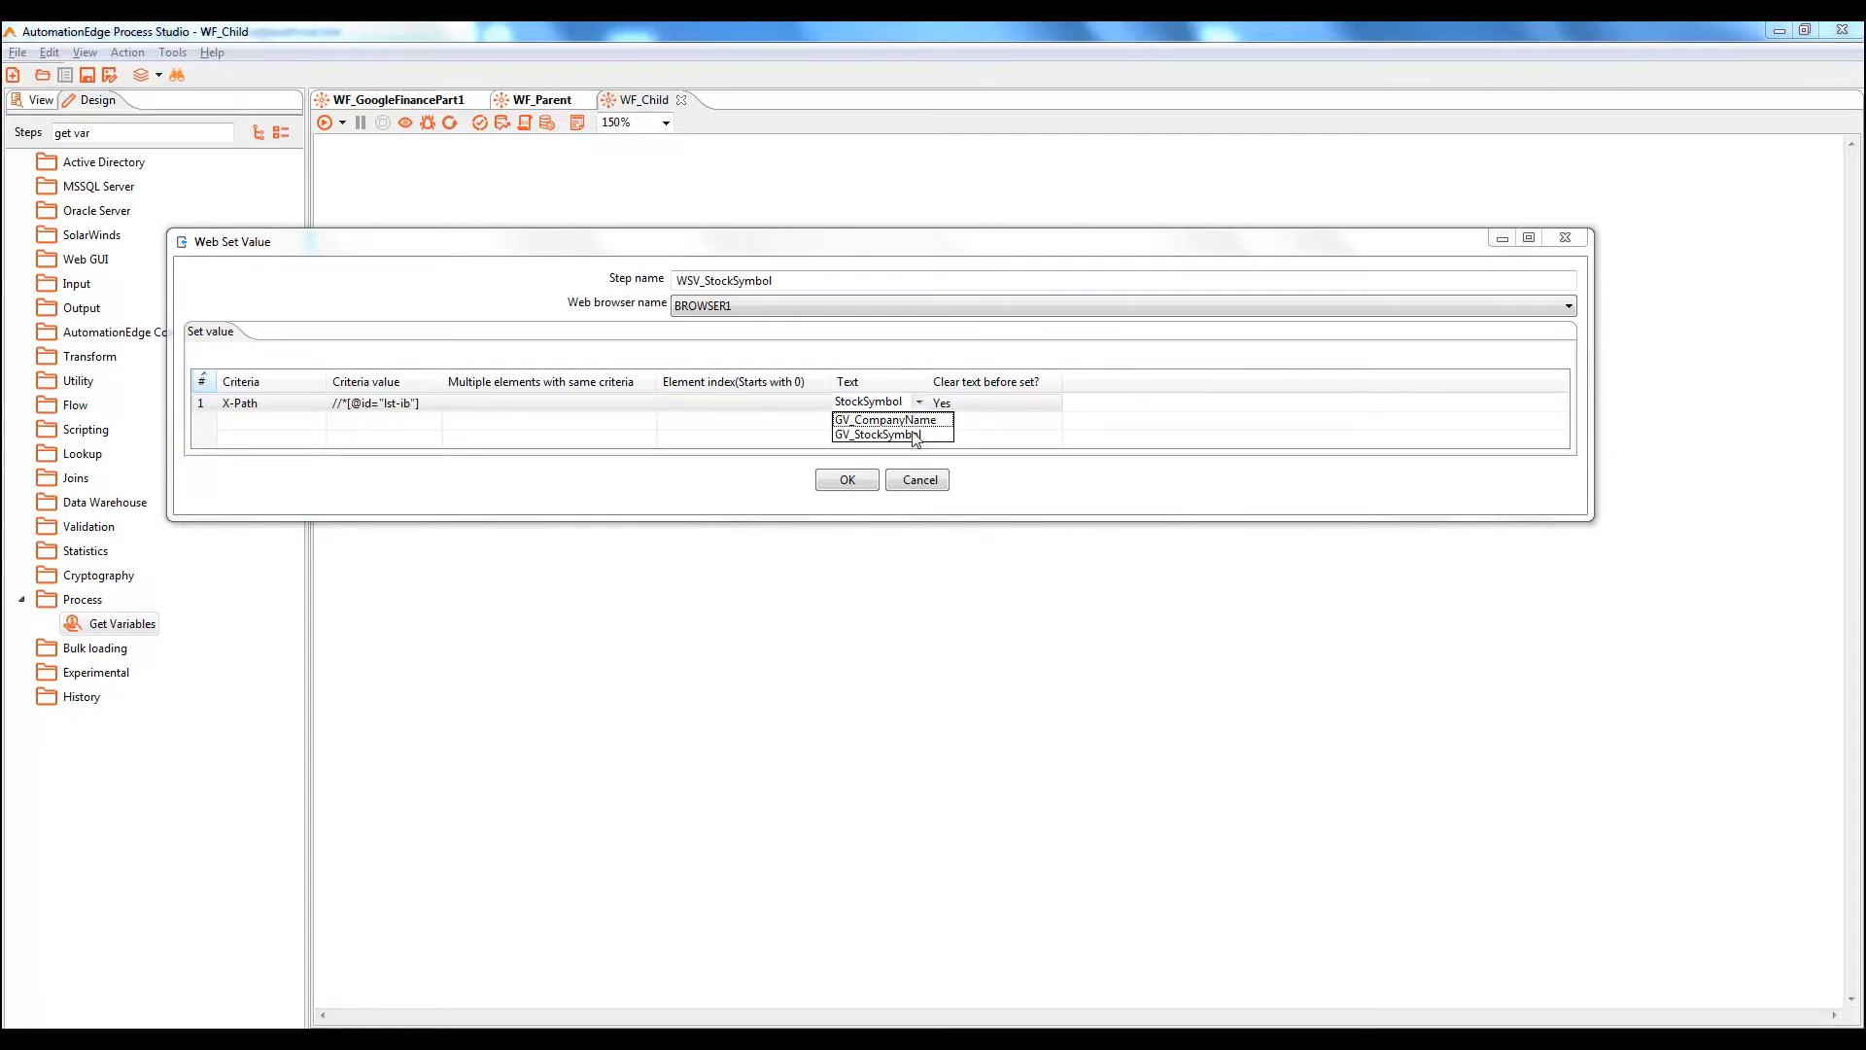
pyautogui.click(916, 435)
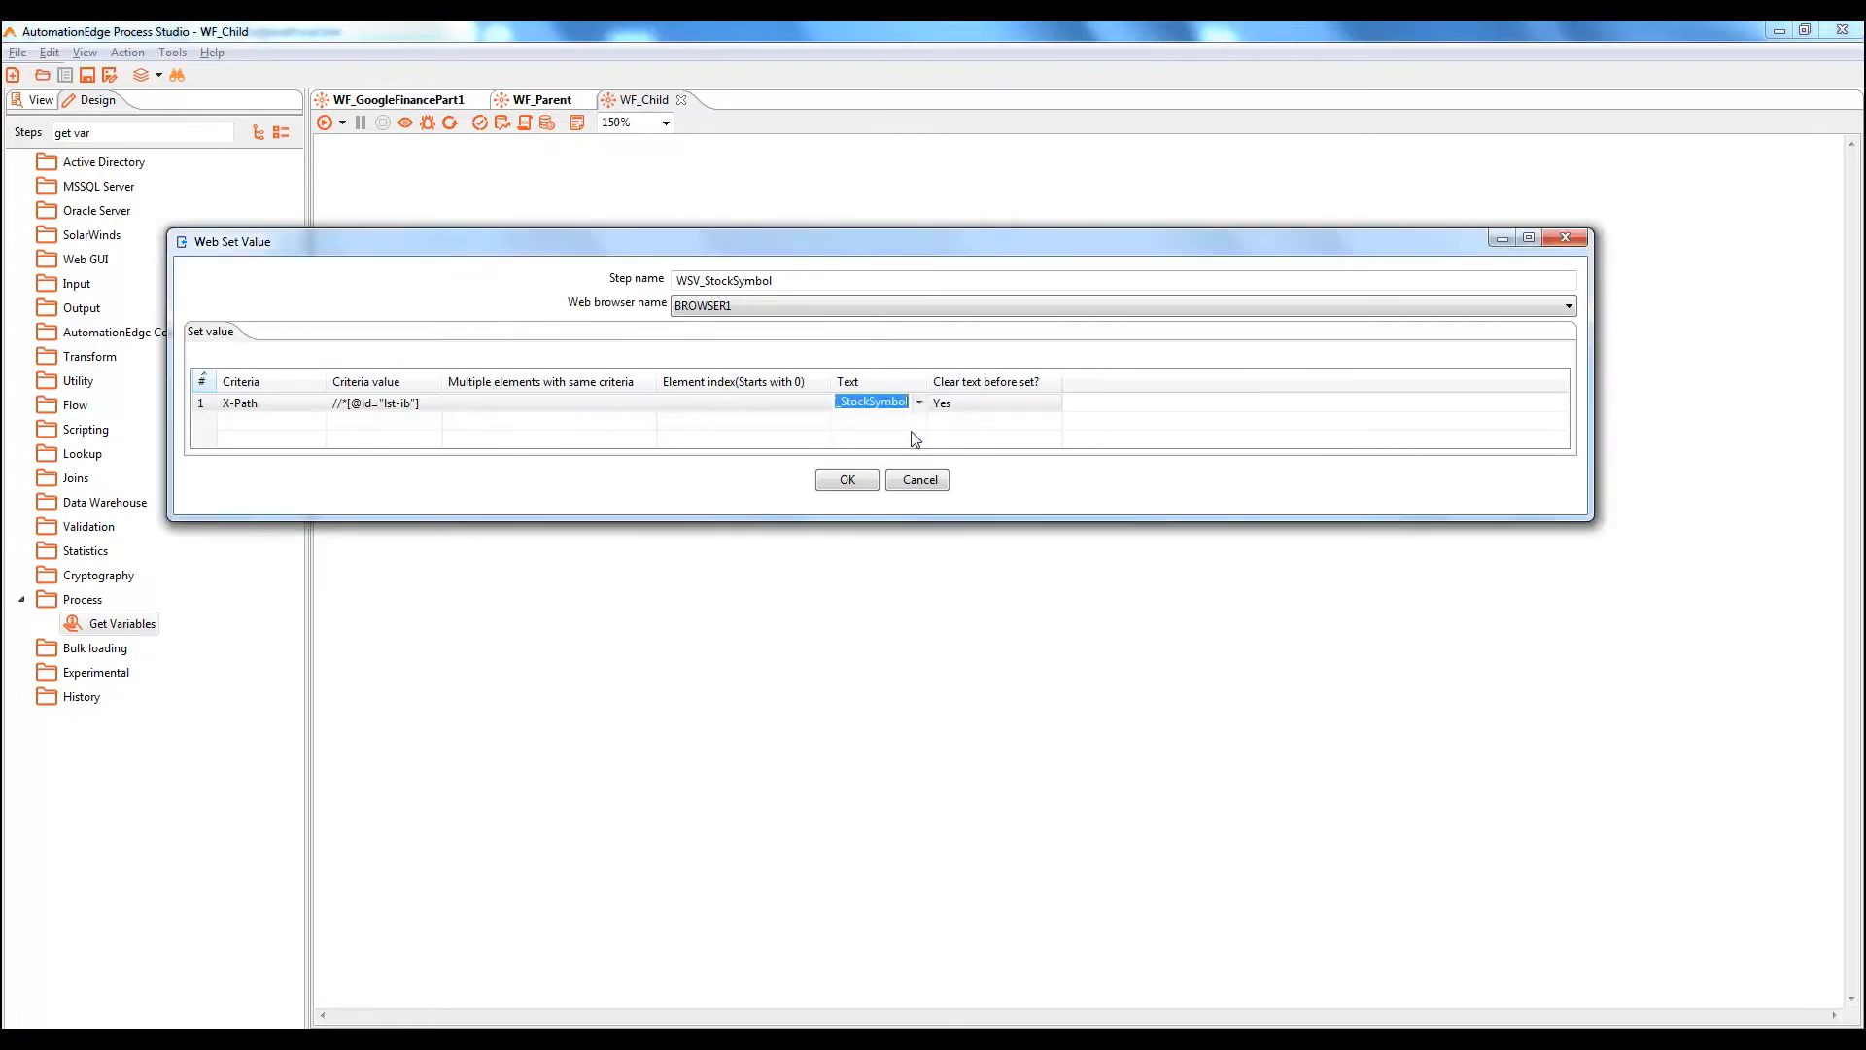
pyautogui.click(851, 478)
pyautogui.hotkey('ctrl', 's')
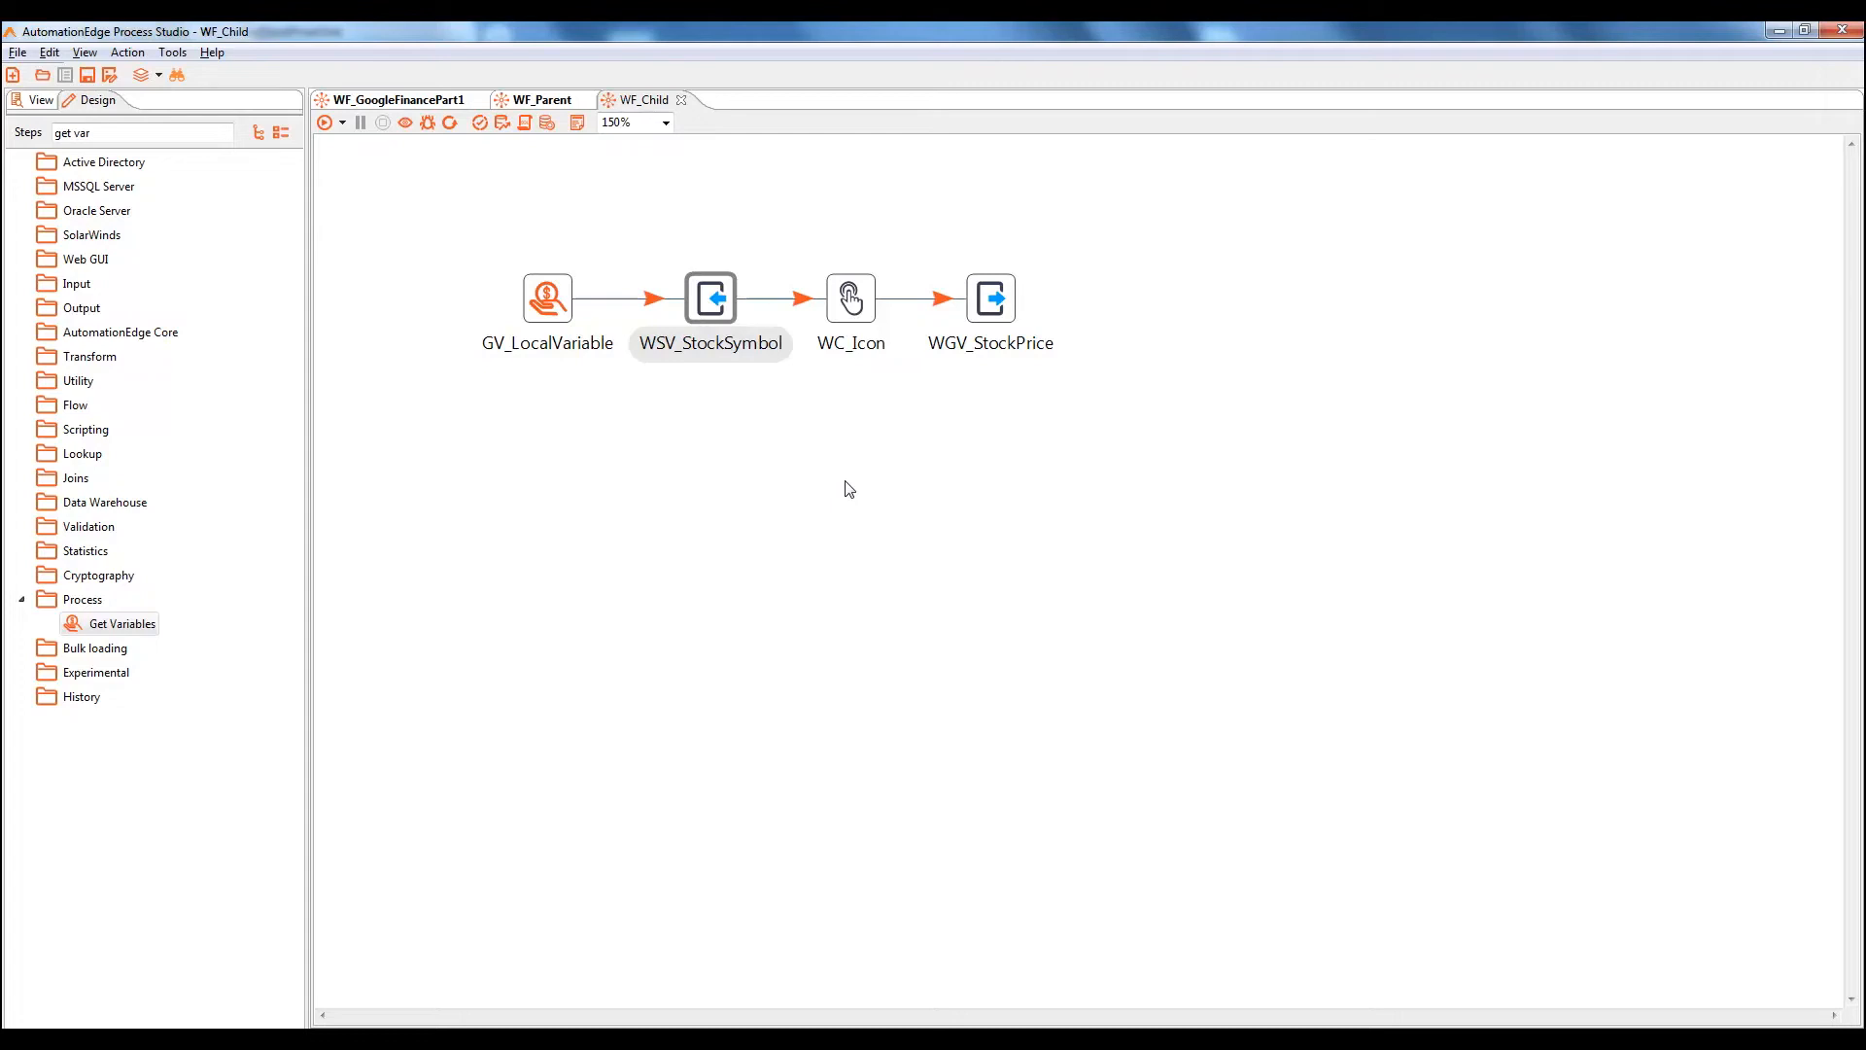
# Add a Copy rows to result step fed by WGV_StockPrice's main output, keeping the default name
pyautogui.click(133, 130)
pyautogui.press('BackSpace')
pyautogui.press('BackSpace')
pyautogui.press('BackSpace')
pyautogui.press('BackSpace')
pyautogui.press('BackSpace')
pyautogui.press('BackSpace')
pyautogui.press('BackSpace')
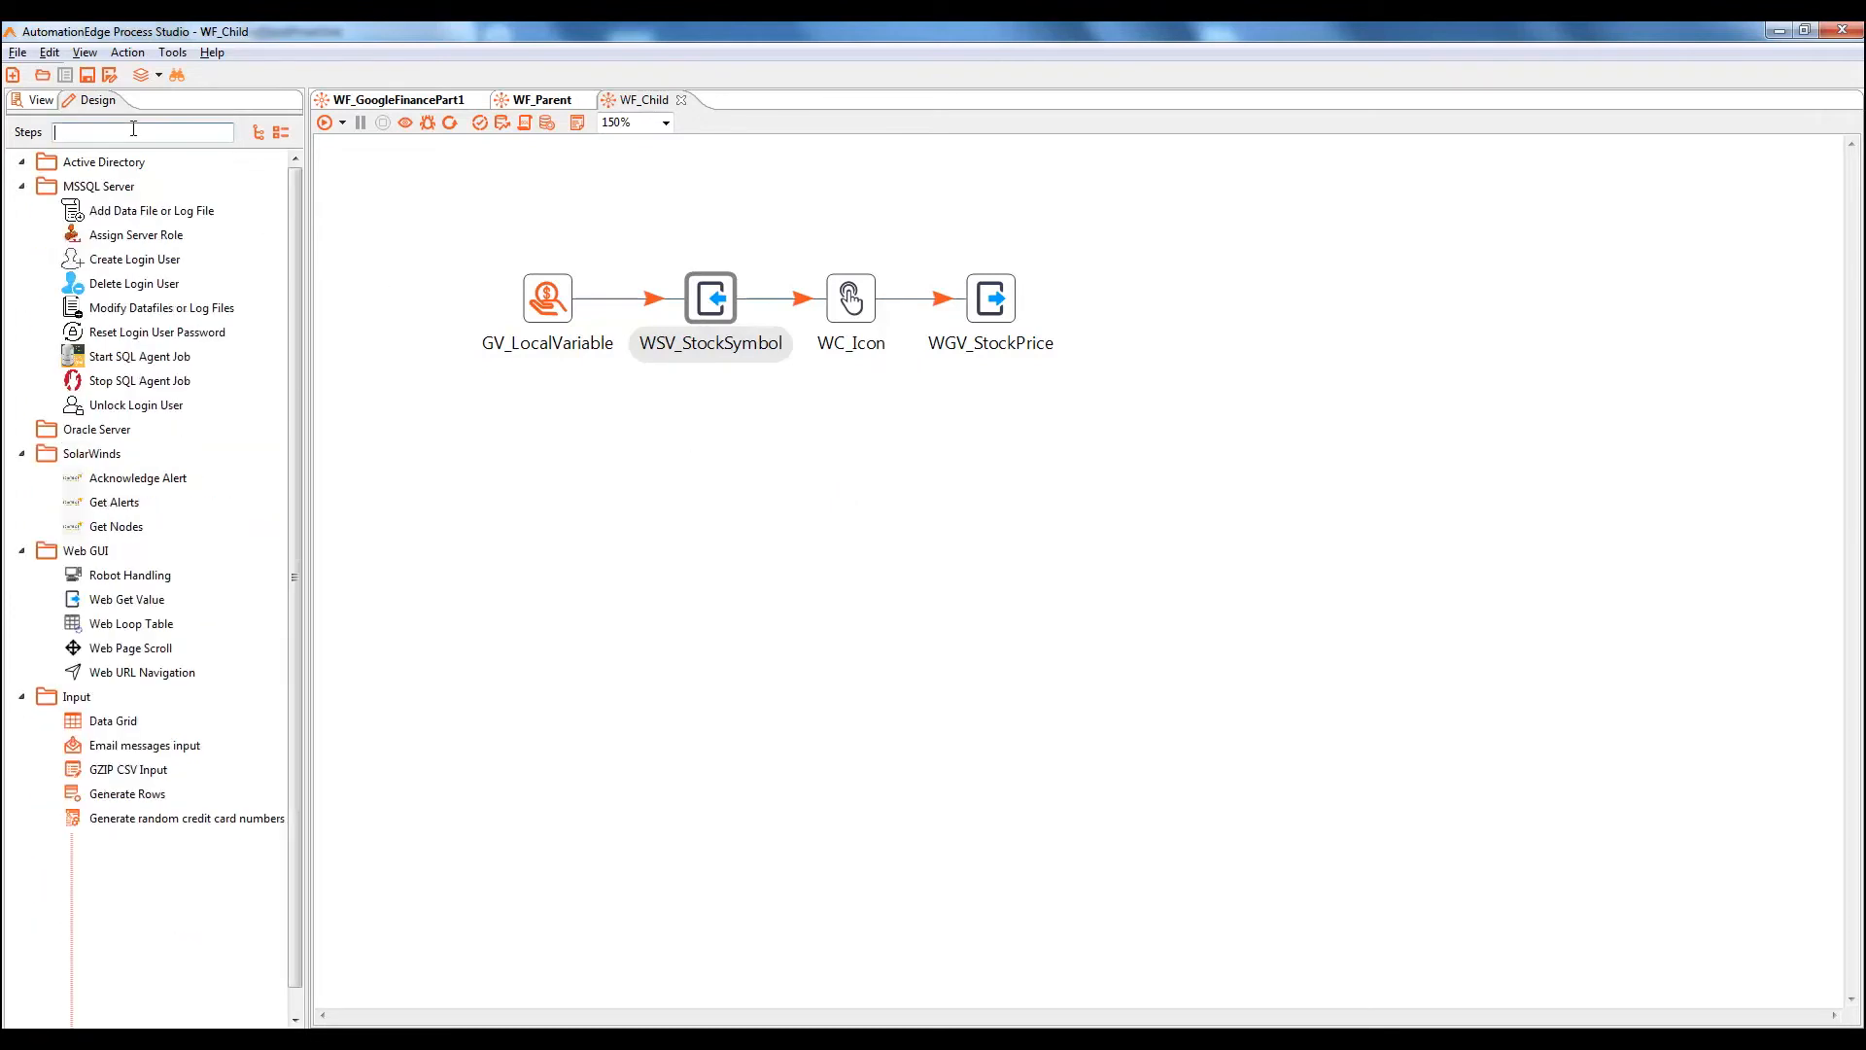
pyautogui.write('copy')
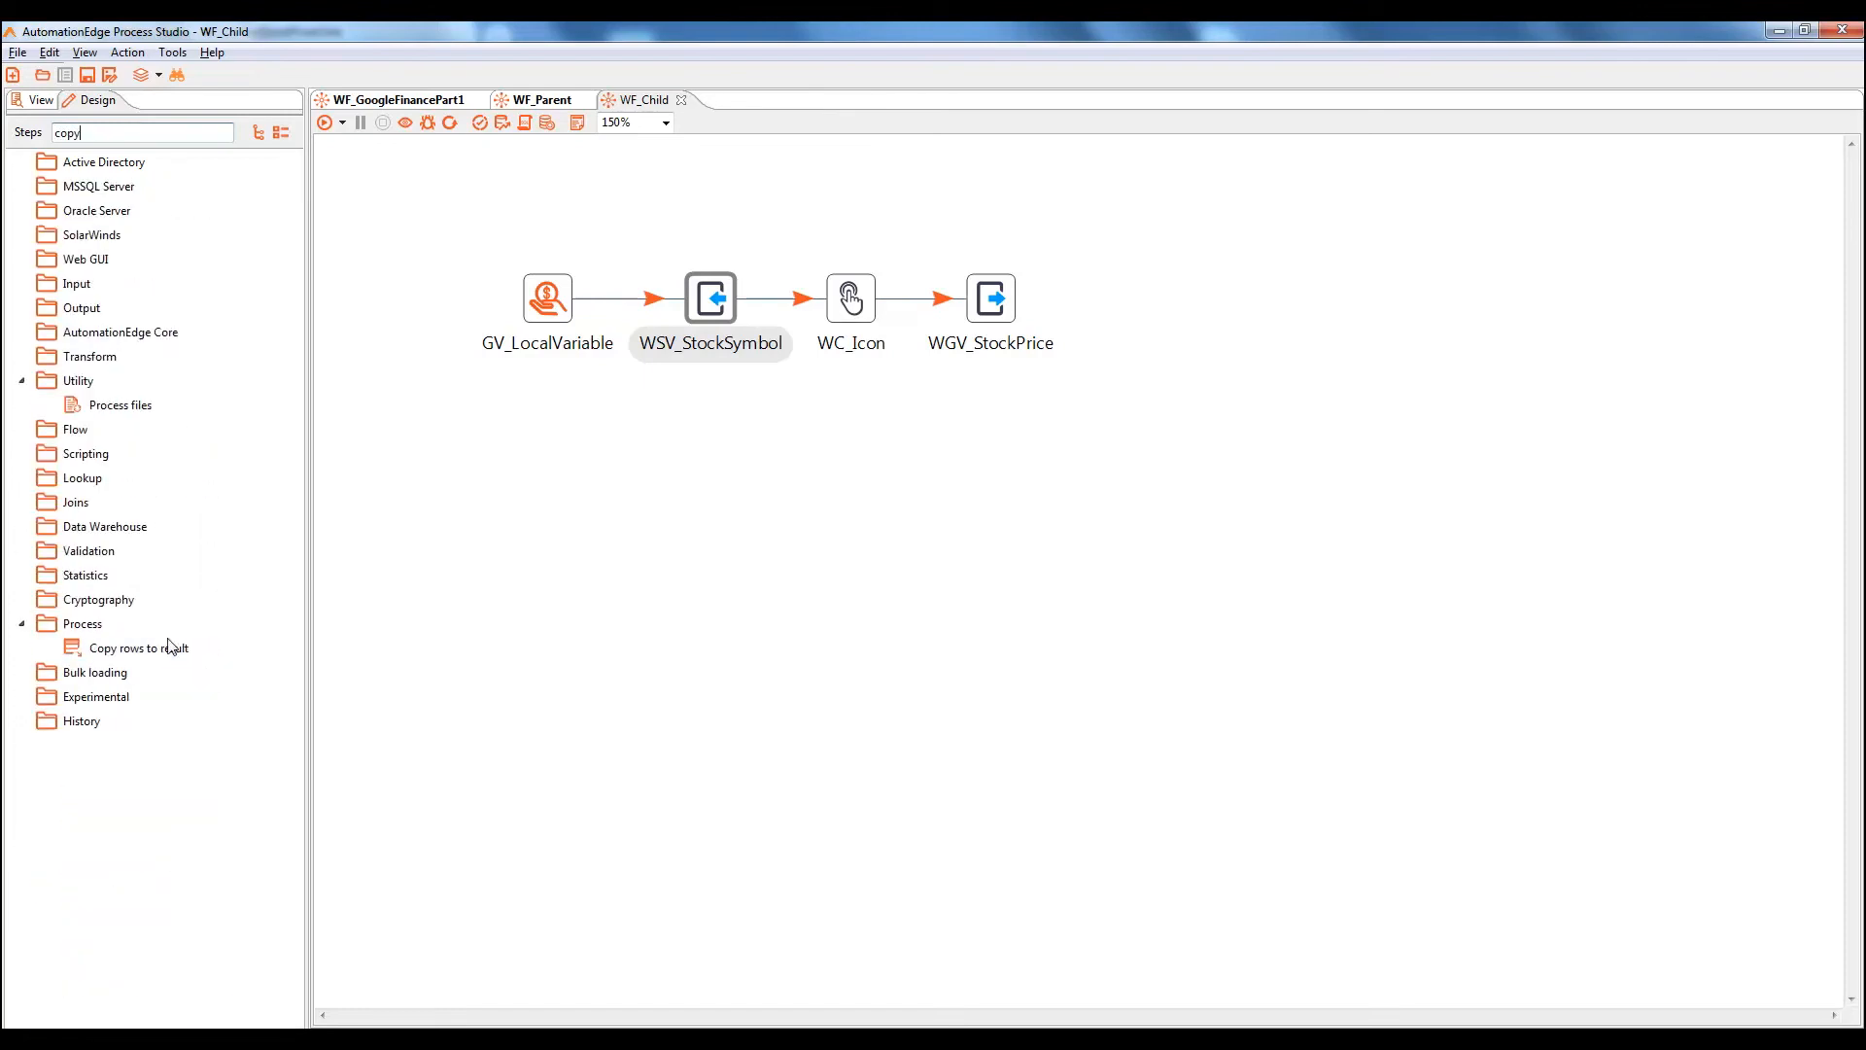
pyautogui.moveTo(173, 648); pyautogui.dragTo(1177, 298)
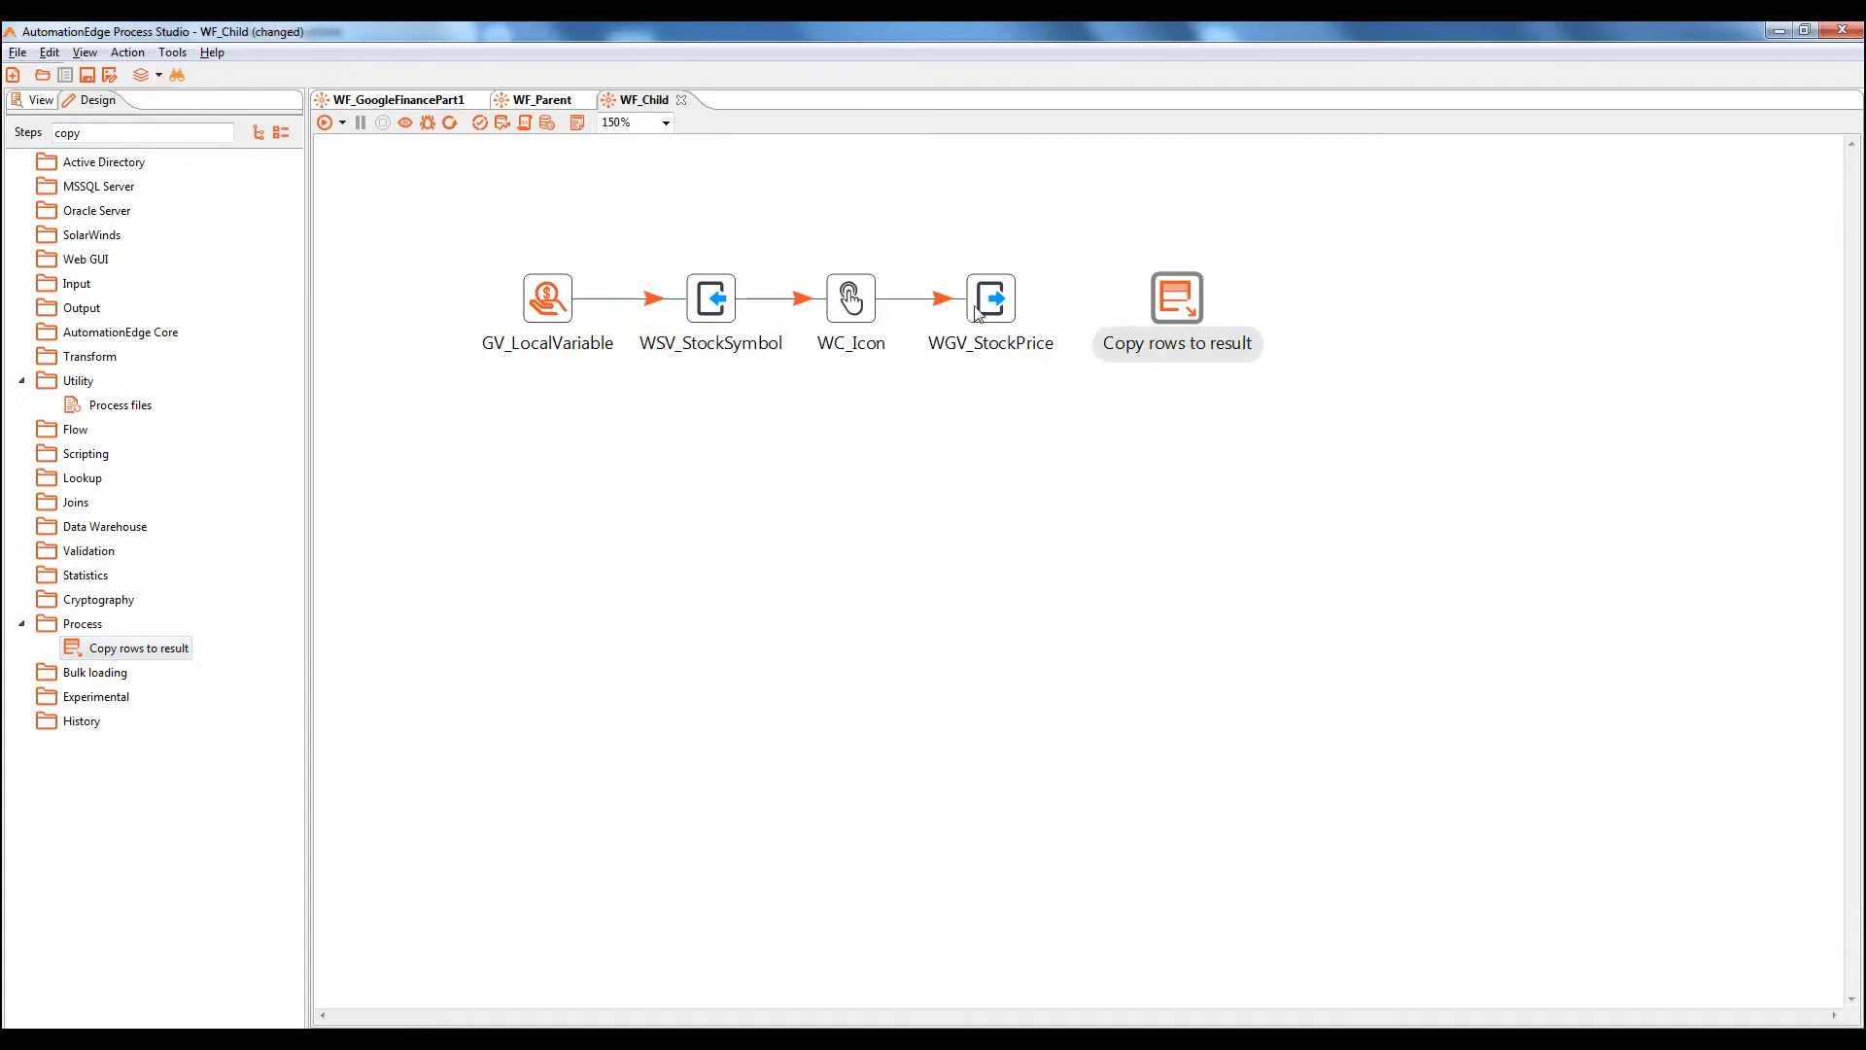
pyautogui.moveTo(991, 313)
pyautogui.moveTo(1013, 367); pyautogui.dragTo(1166, 303)
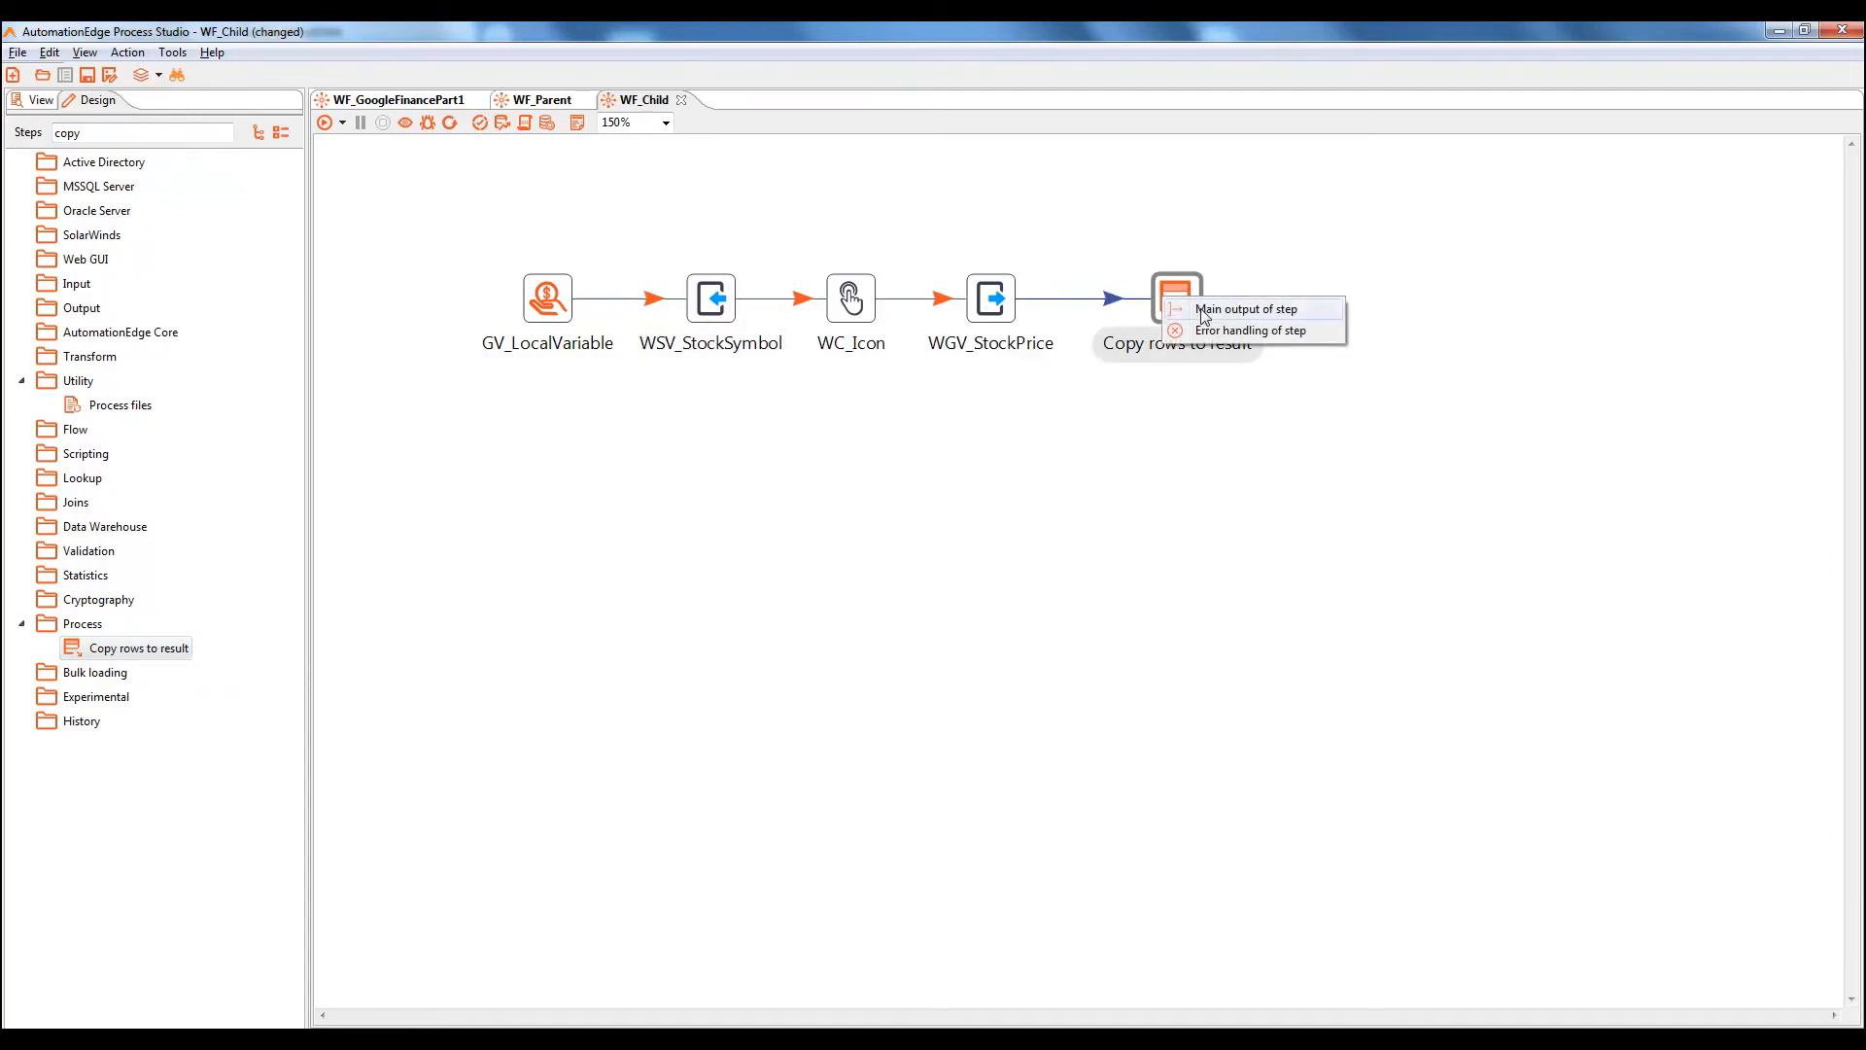
pyautogui.click(1206, 309)
pyautogui.doubleClick(1177, 301)
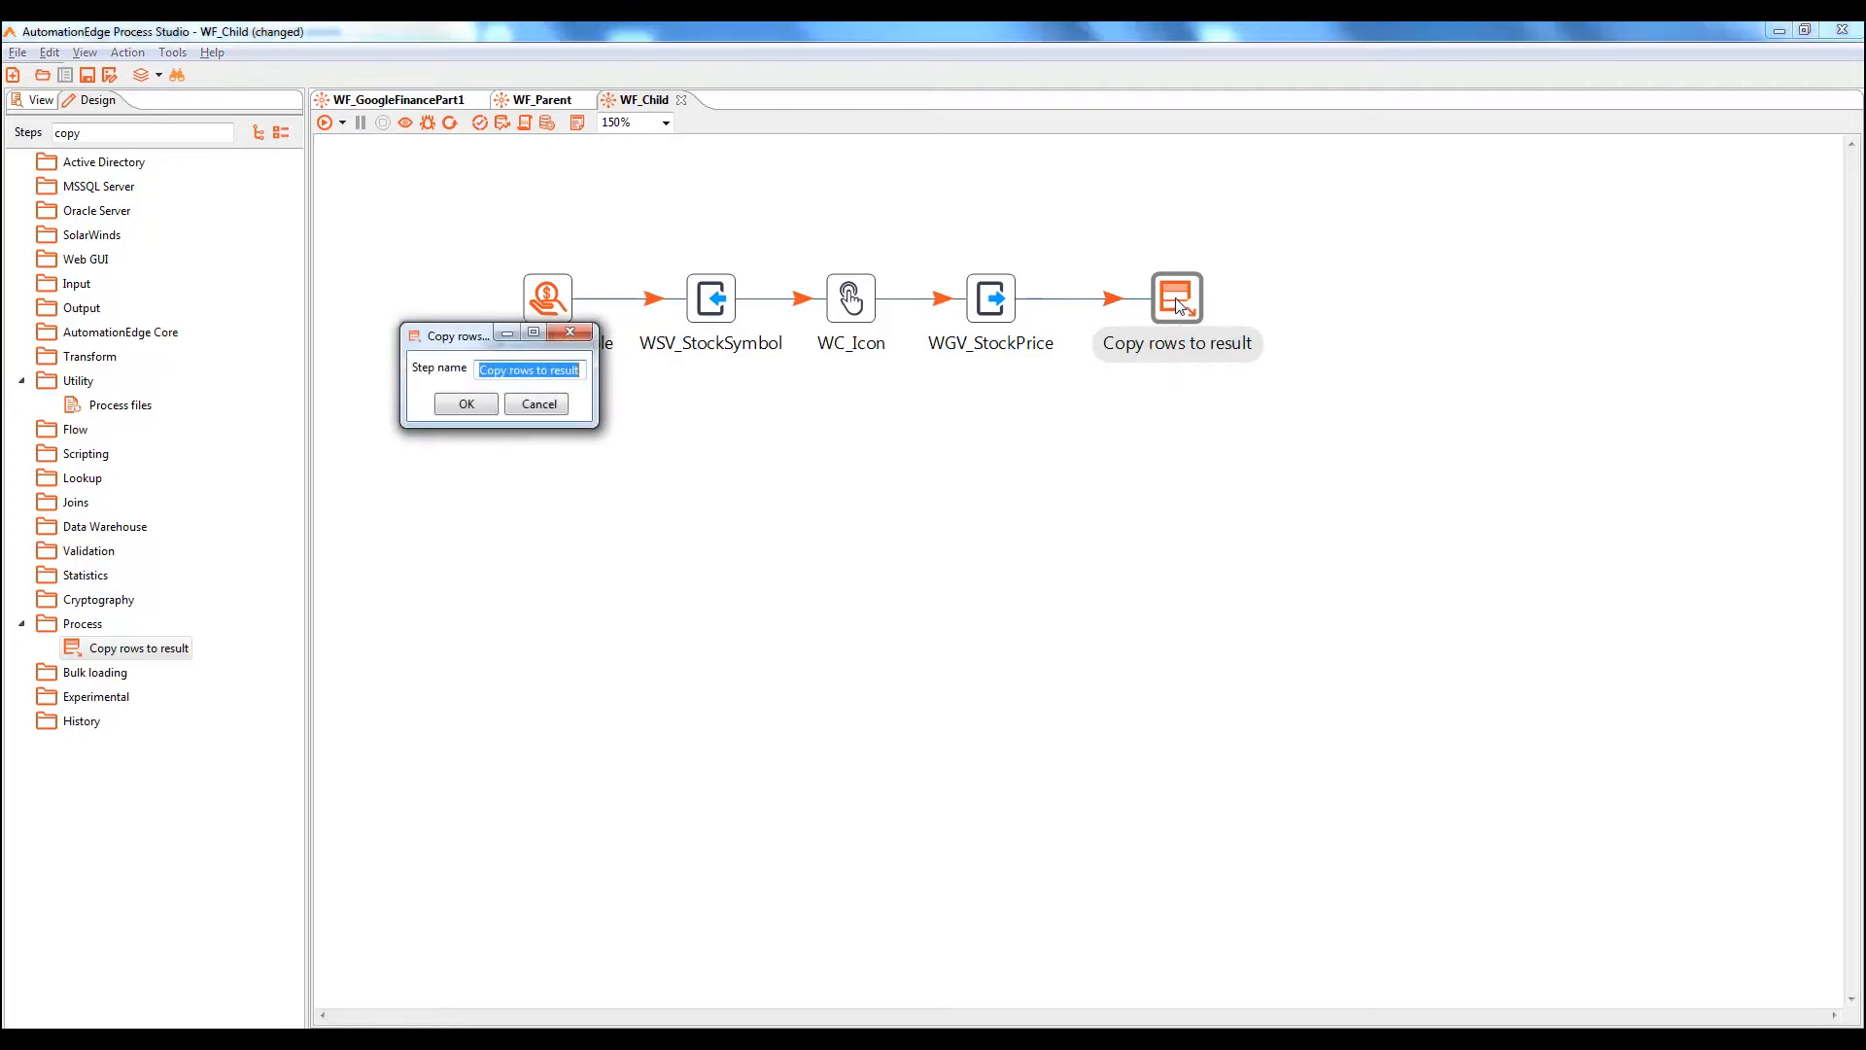
pyautogui.click(466, 403)
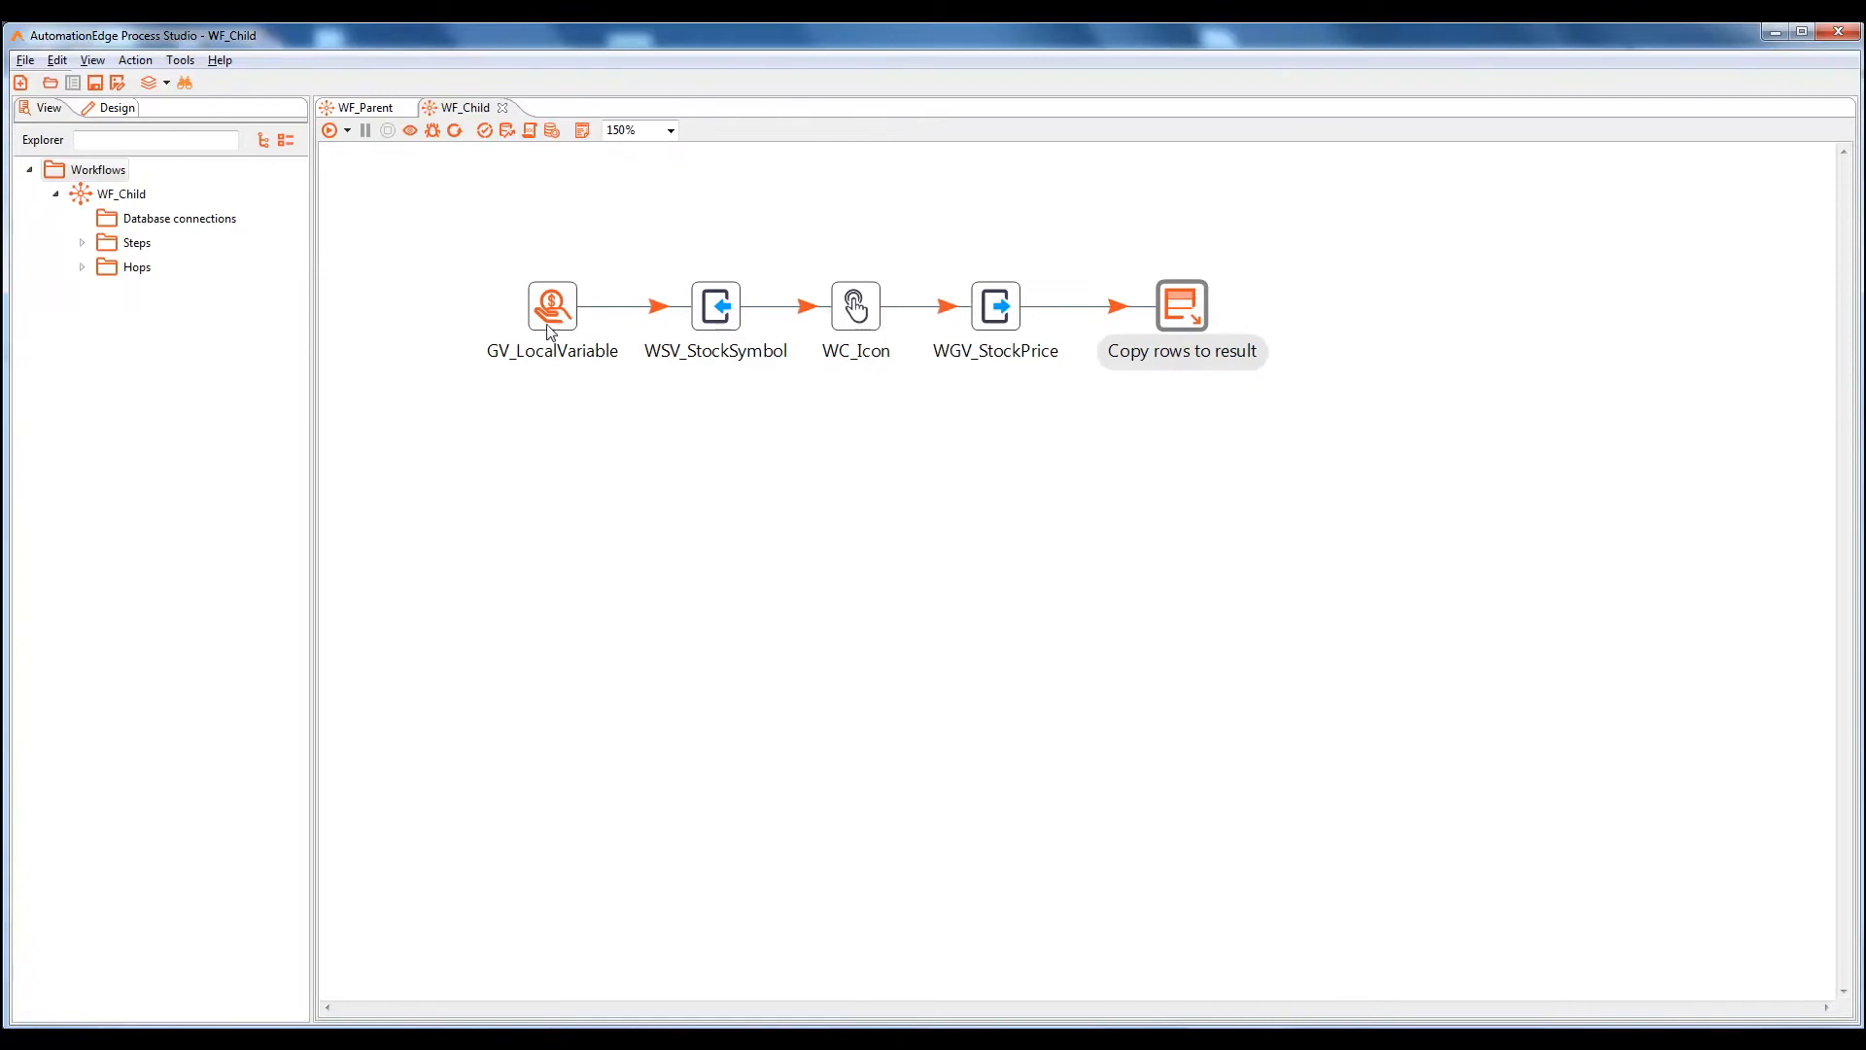
# Review the GV_LocalVariable and WGV_StockPrice step settings in WF_Child without changes
pyautogui.doubleClick(552, 307)
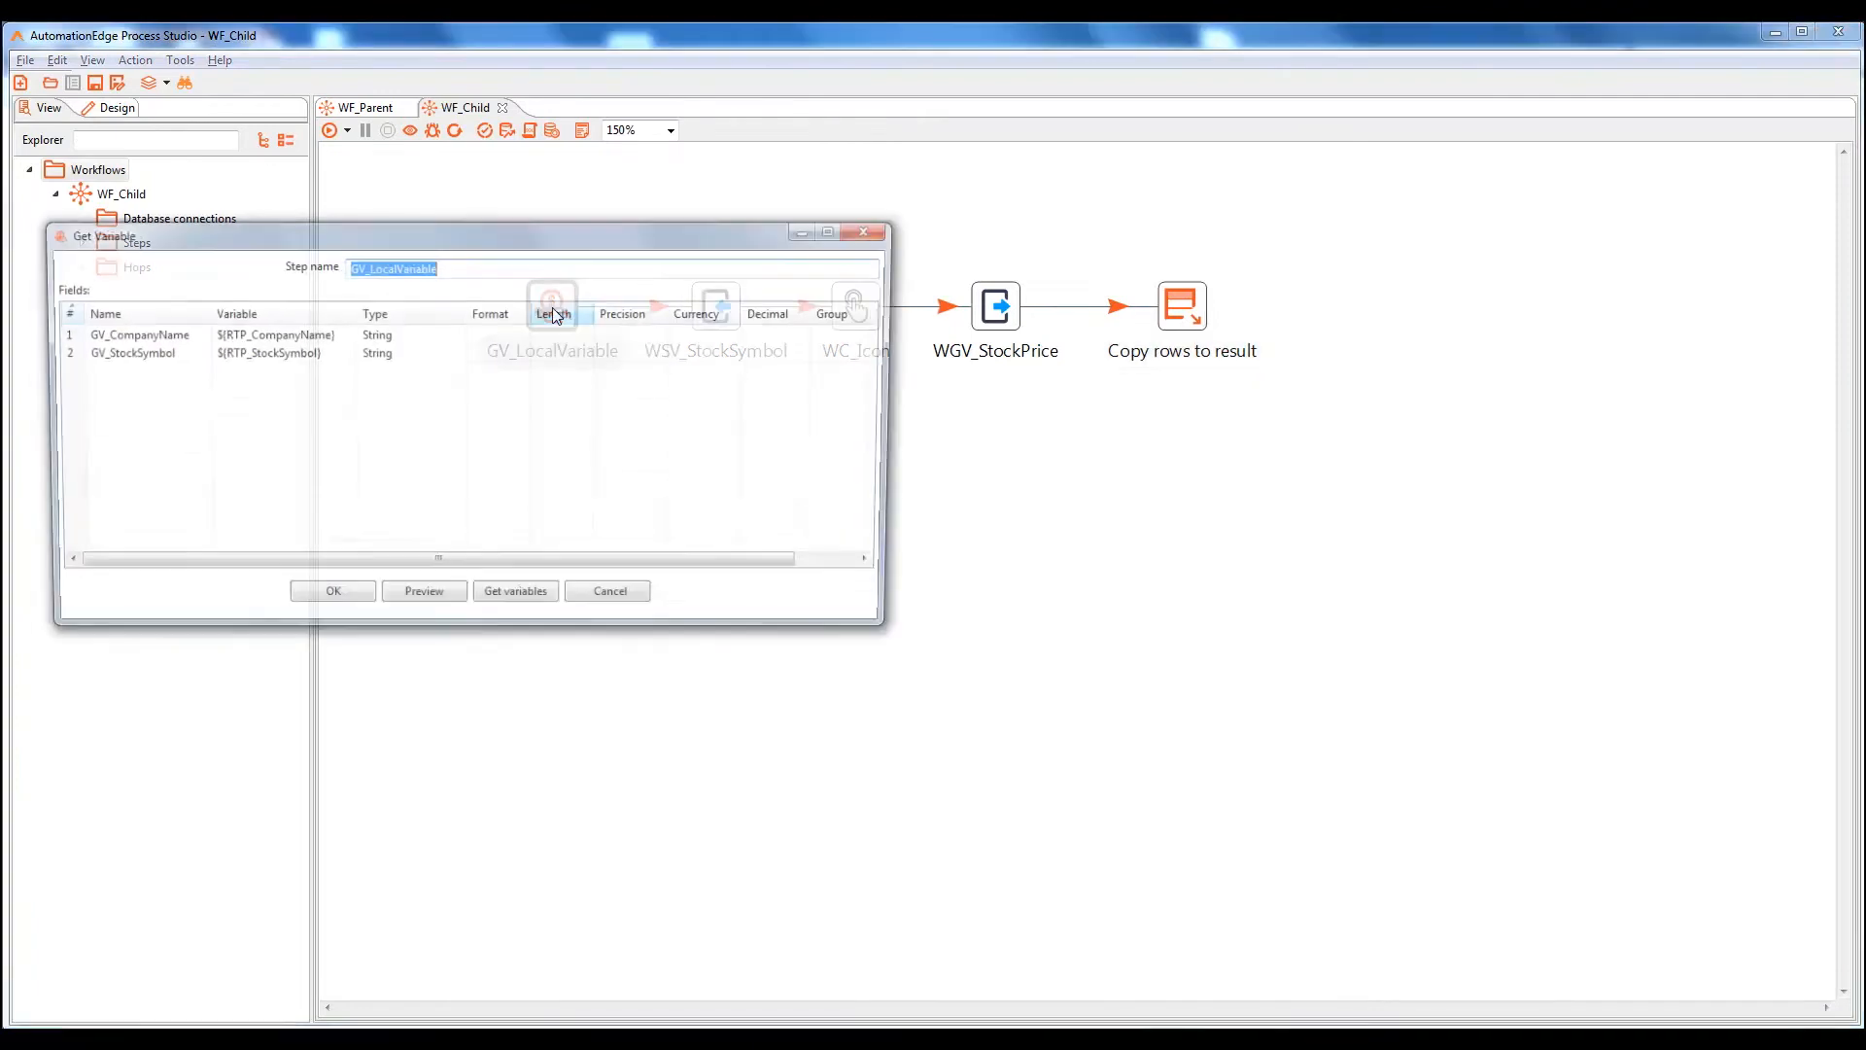
pyautogui.click(329, 597)
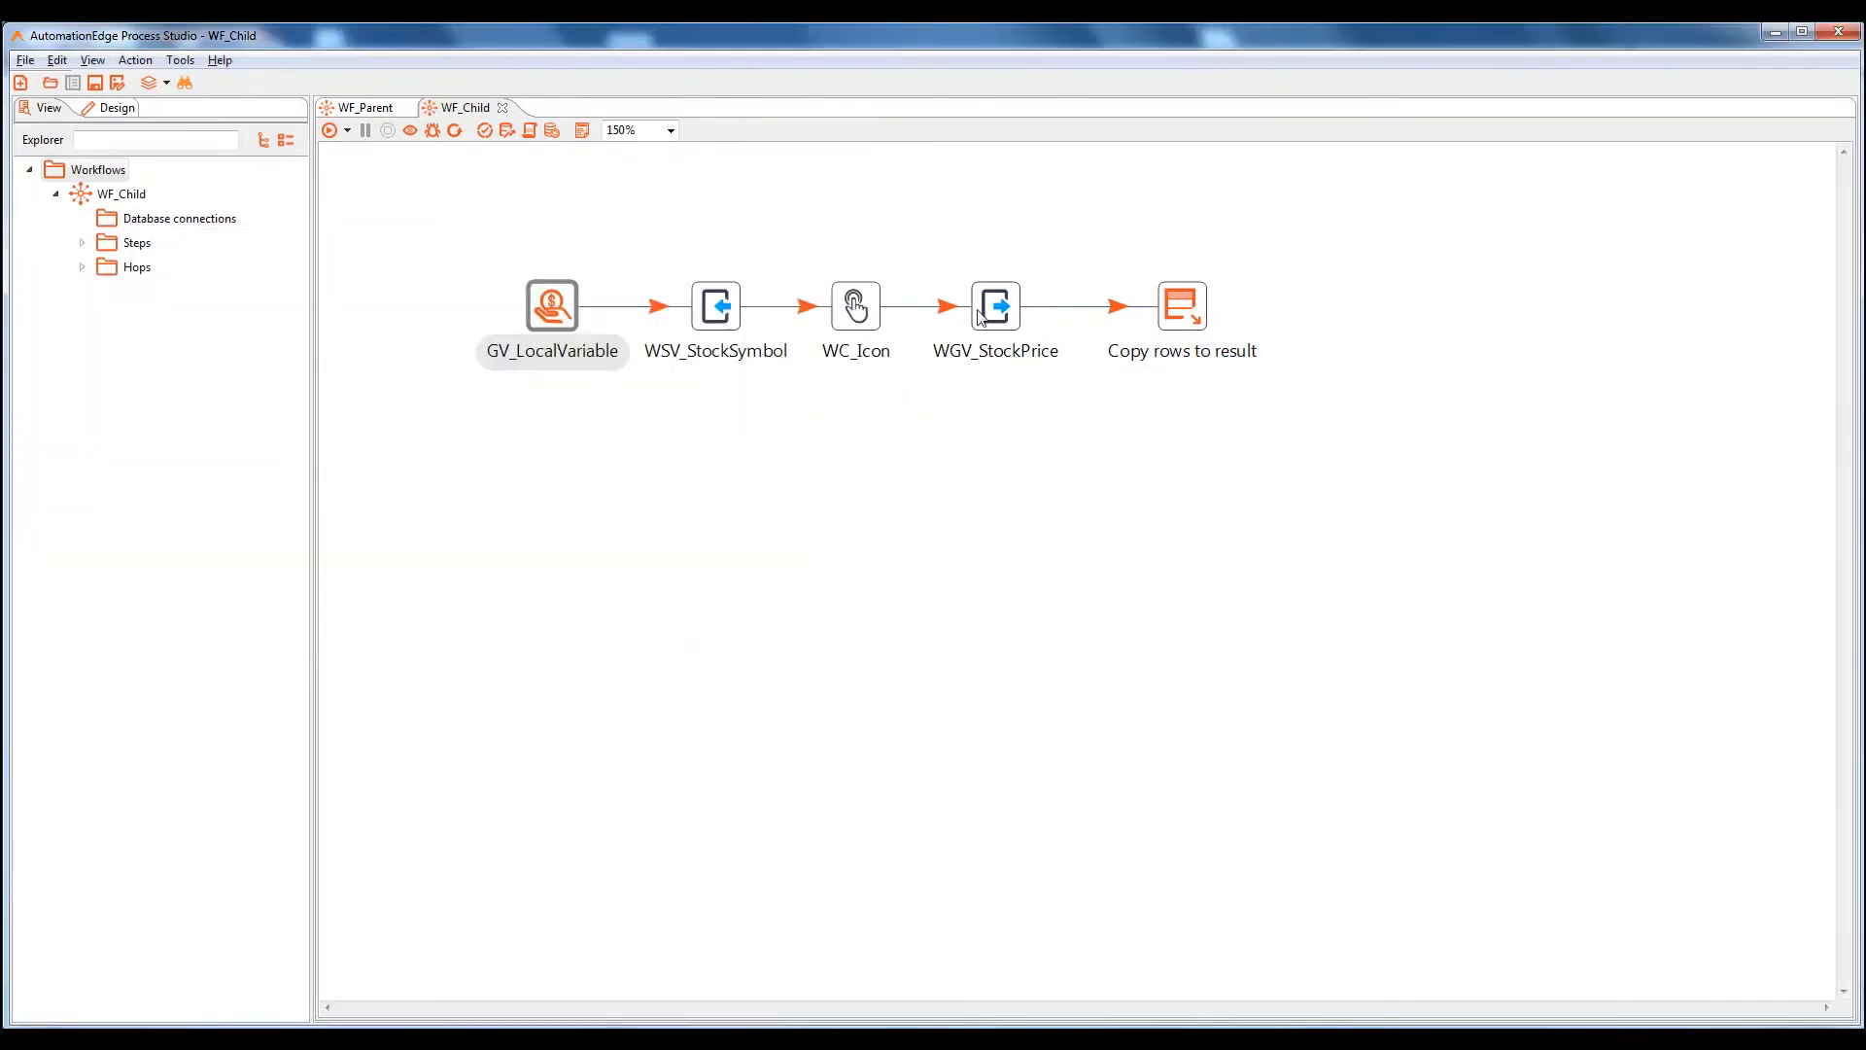
pyautogui.doubleClick(995, 307)
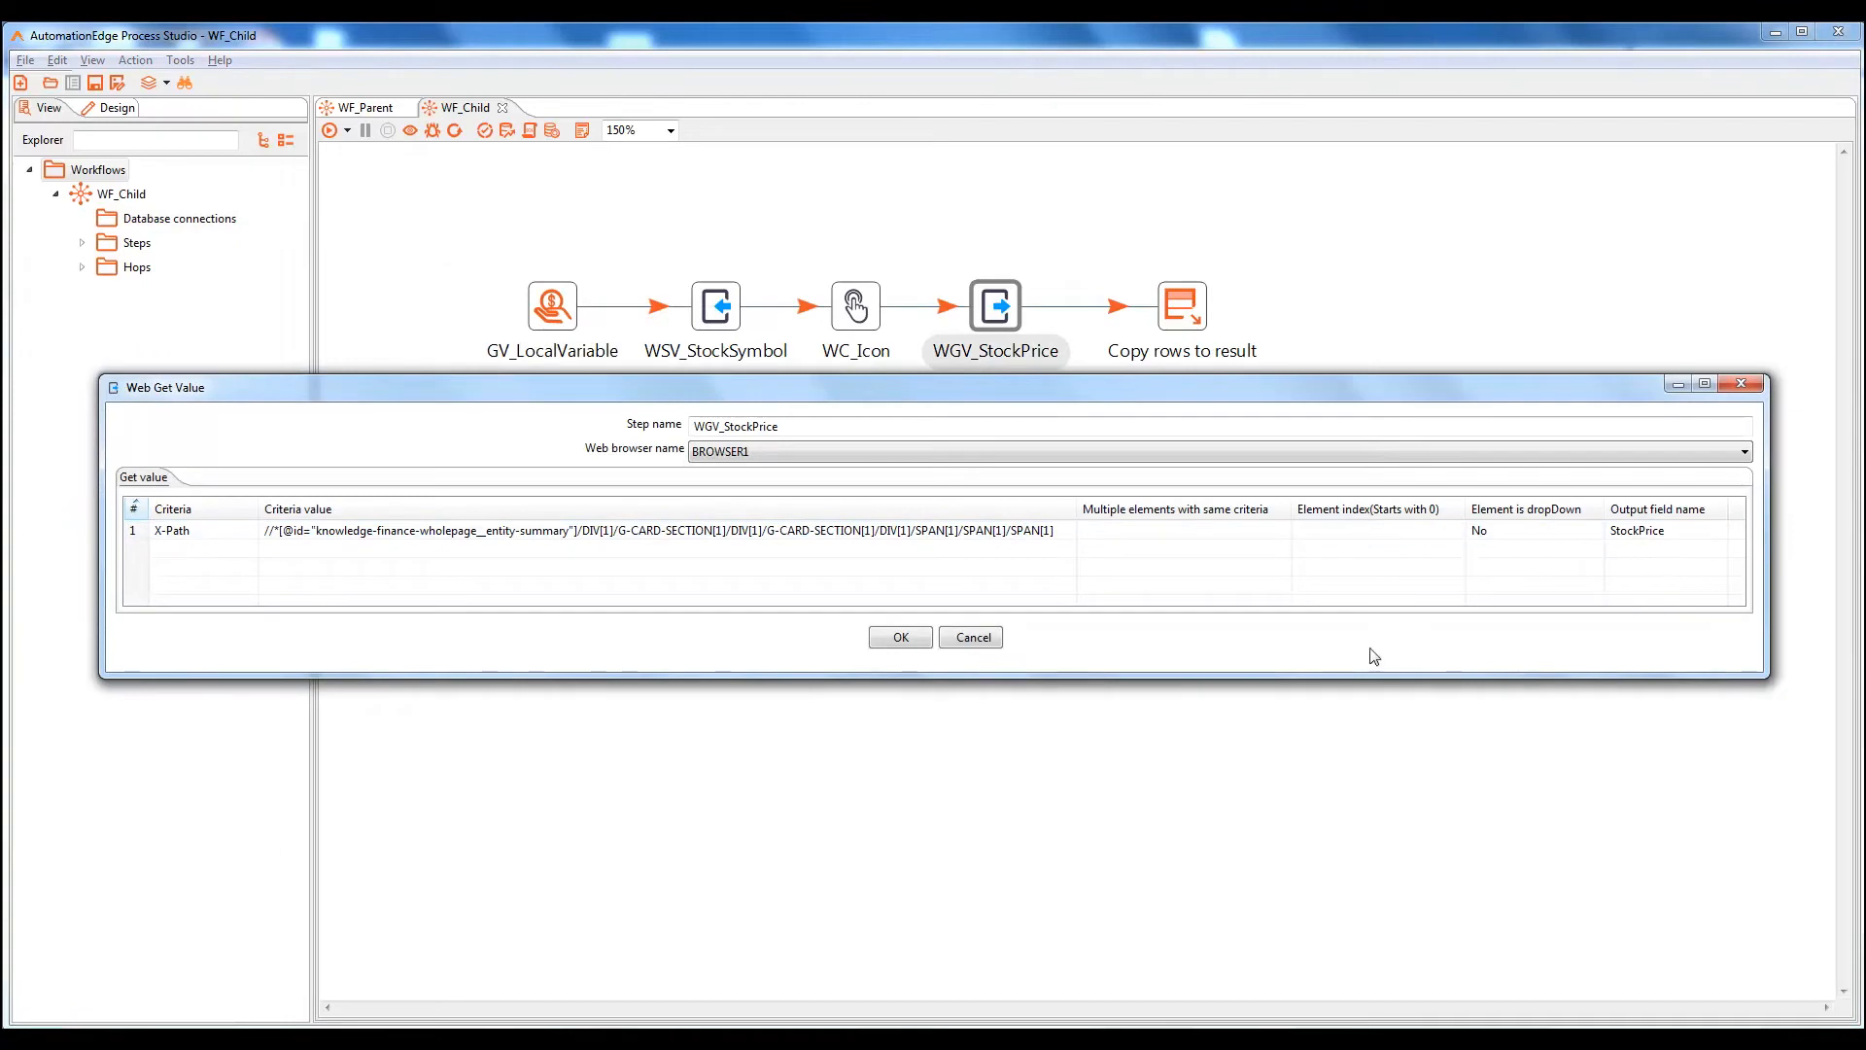
pyautogui.click(893, 642)
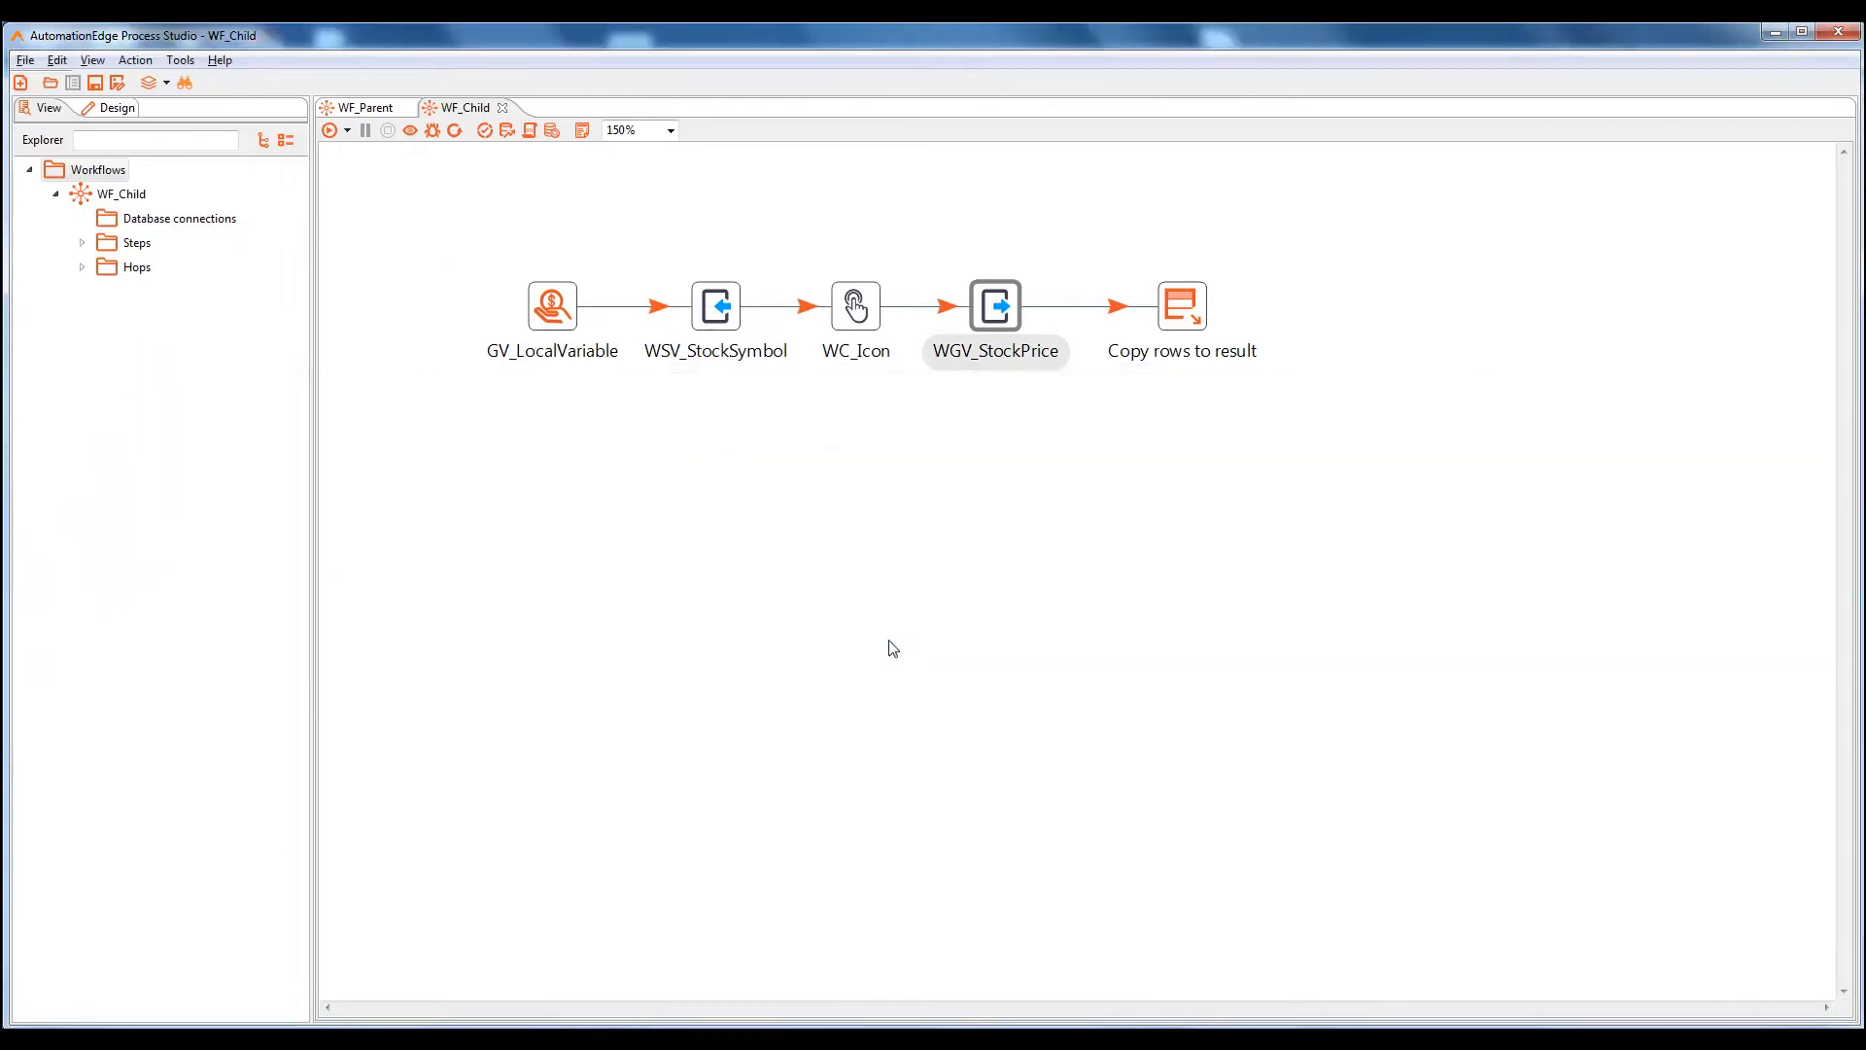
# Confirm that WF_Parent's OTF_StockData writes GV_CompanyName, GV_StockSymbol and StockPrice
pyautogui.click(366, 107)
pyautogui.doubleClick(1346, 470)
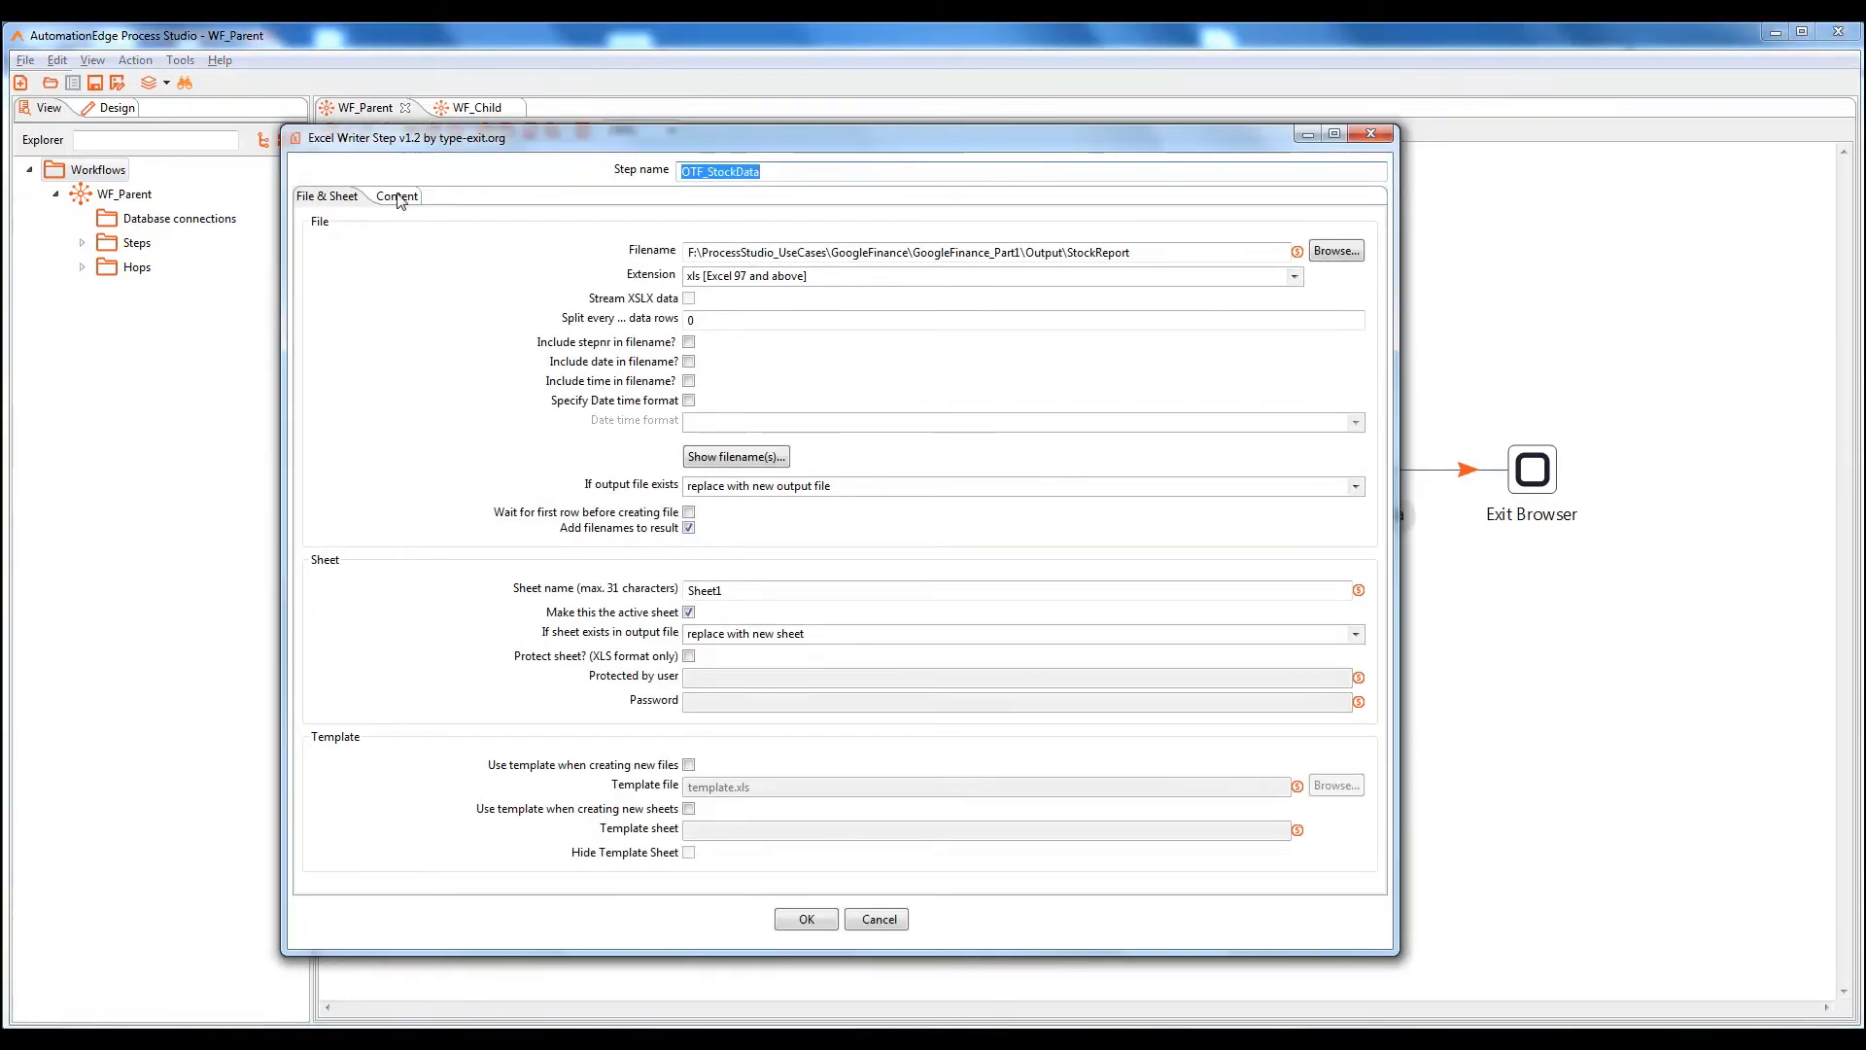
pyautogui.click(398, 199)
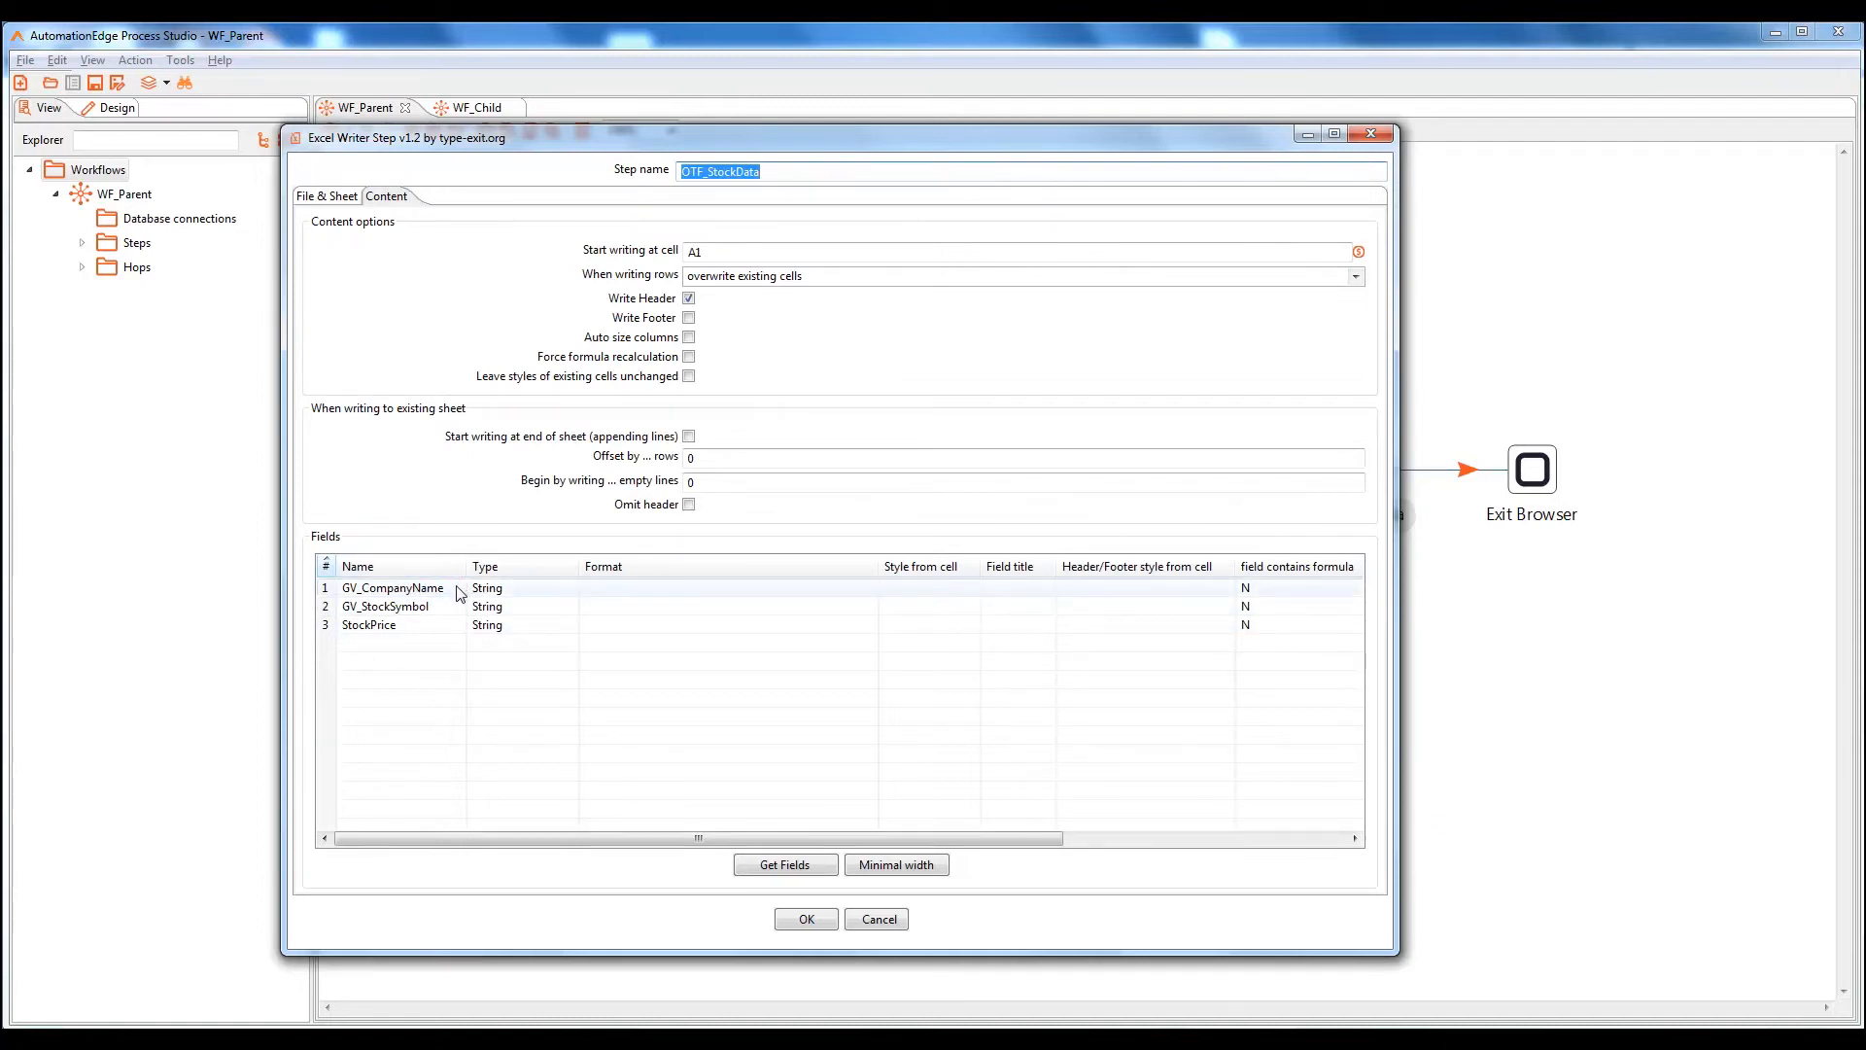
pyautogui.click(811, 921)
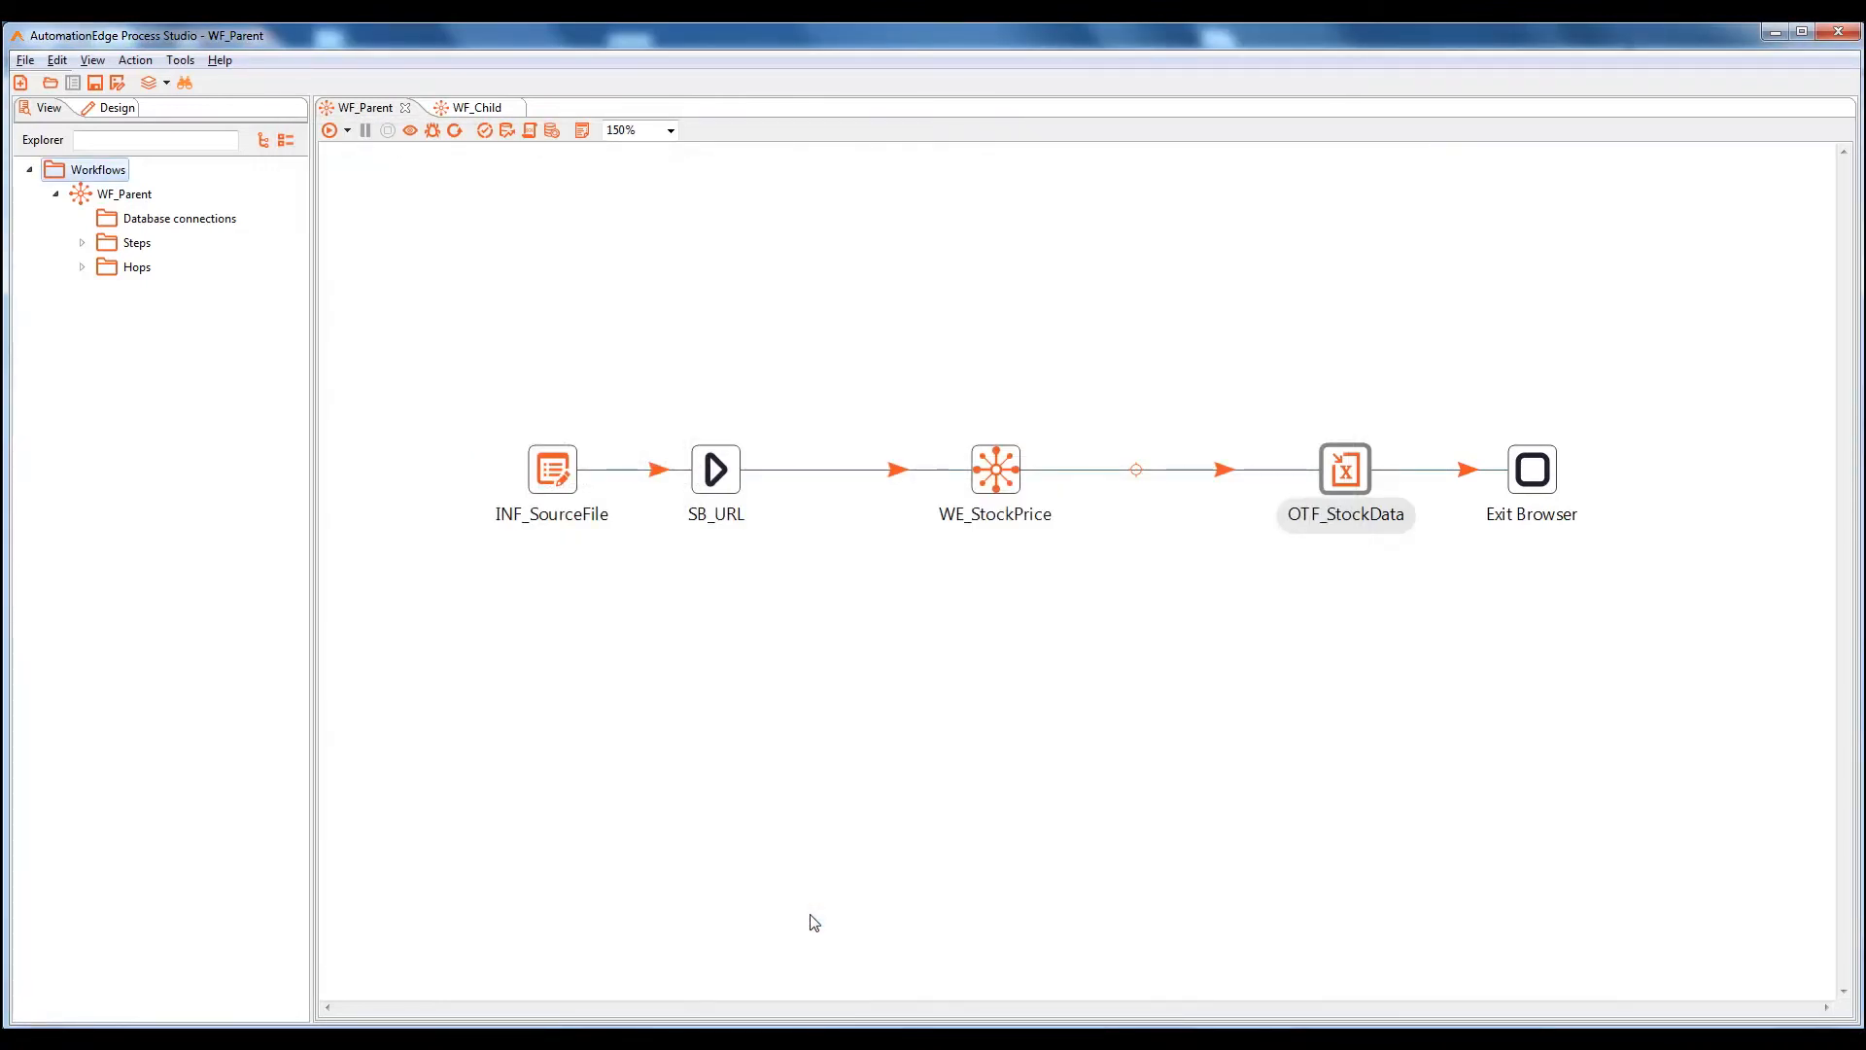
pyautogui.click(467, 109)
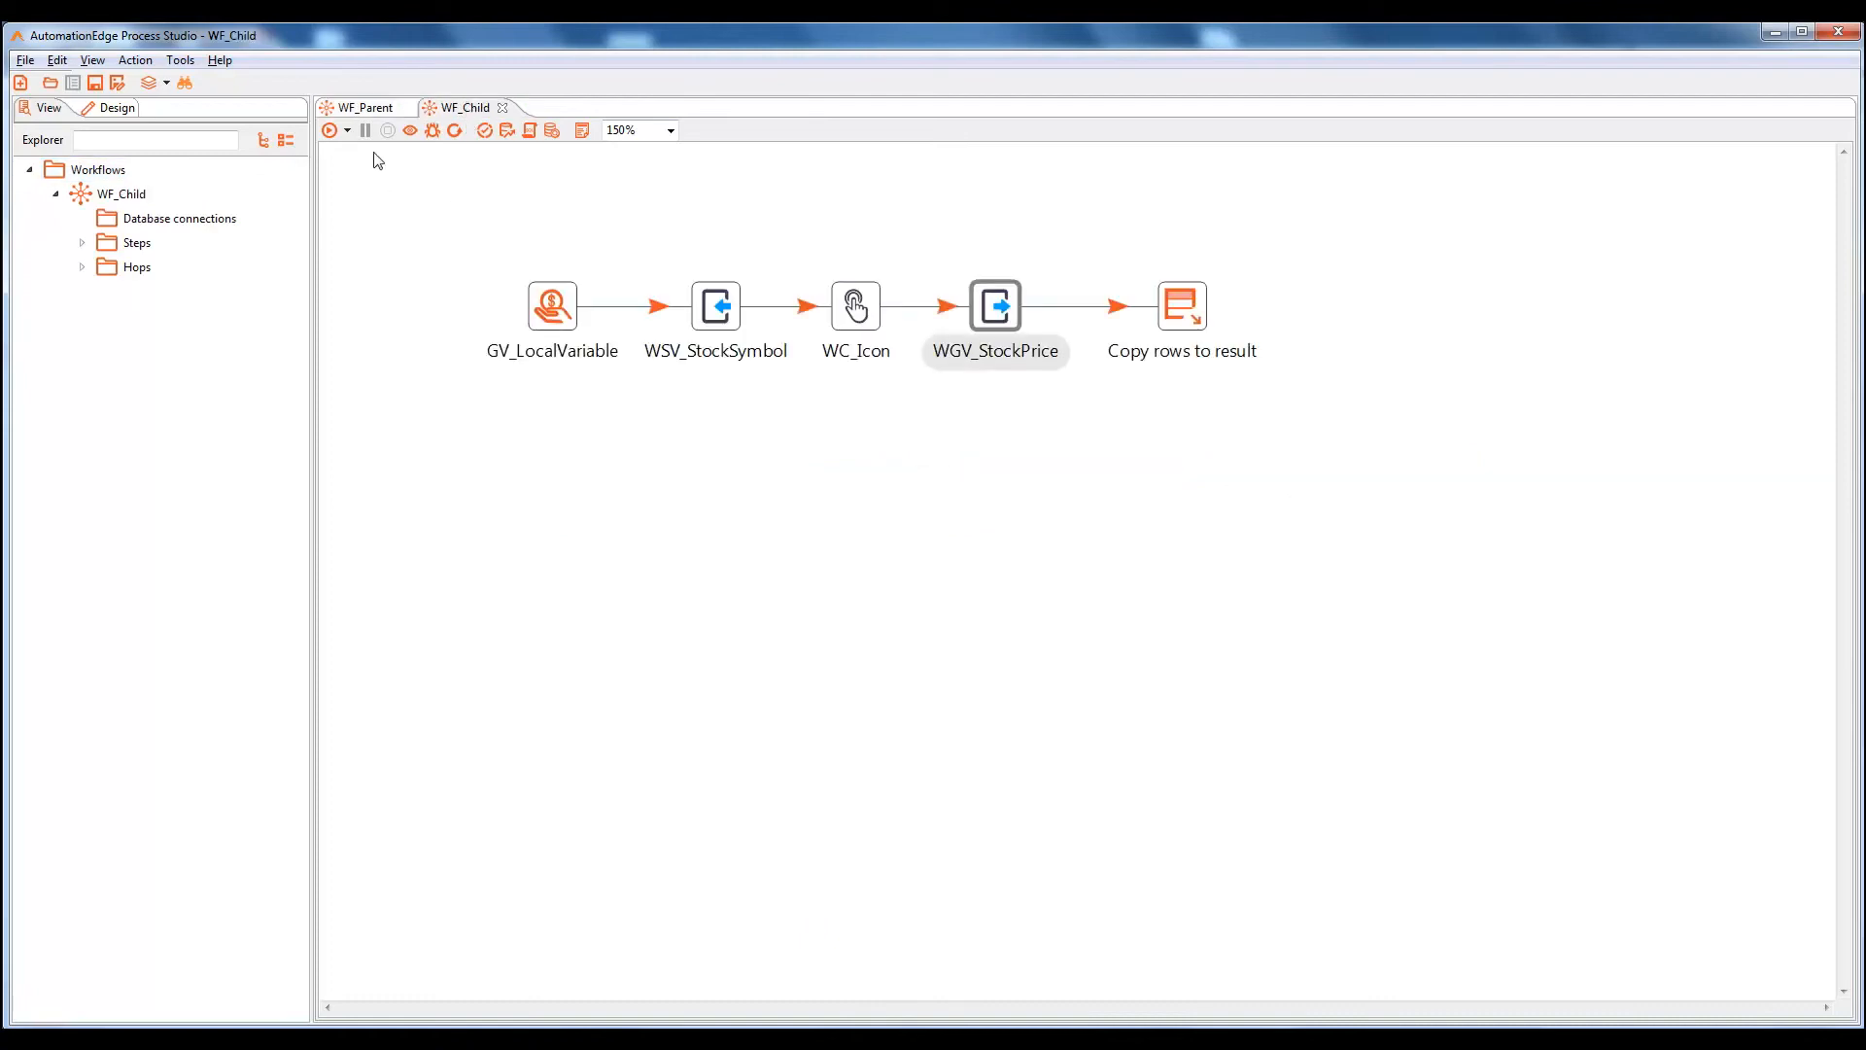
pyautogui.click(367, 107)
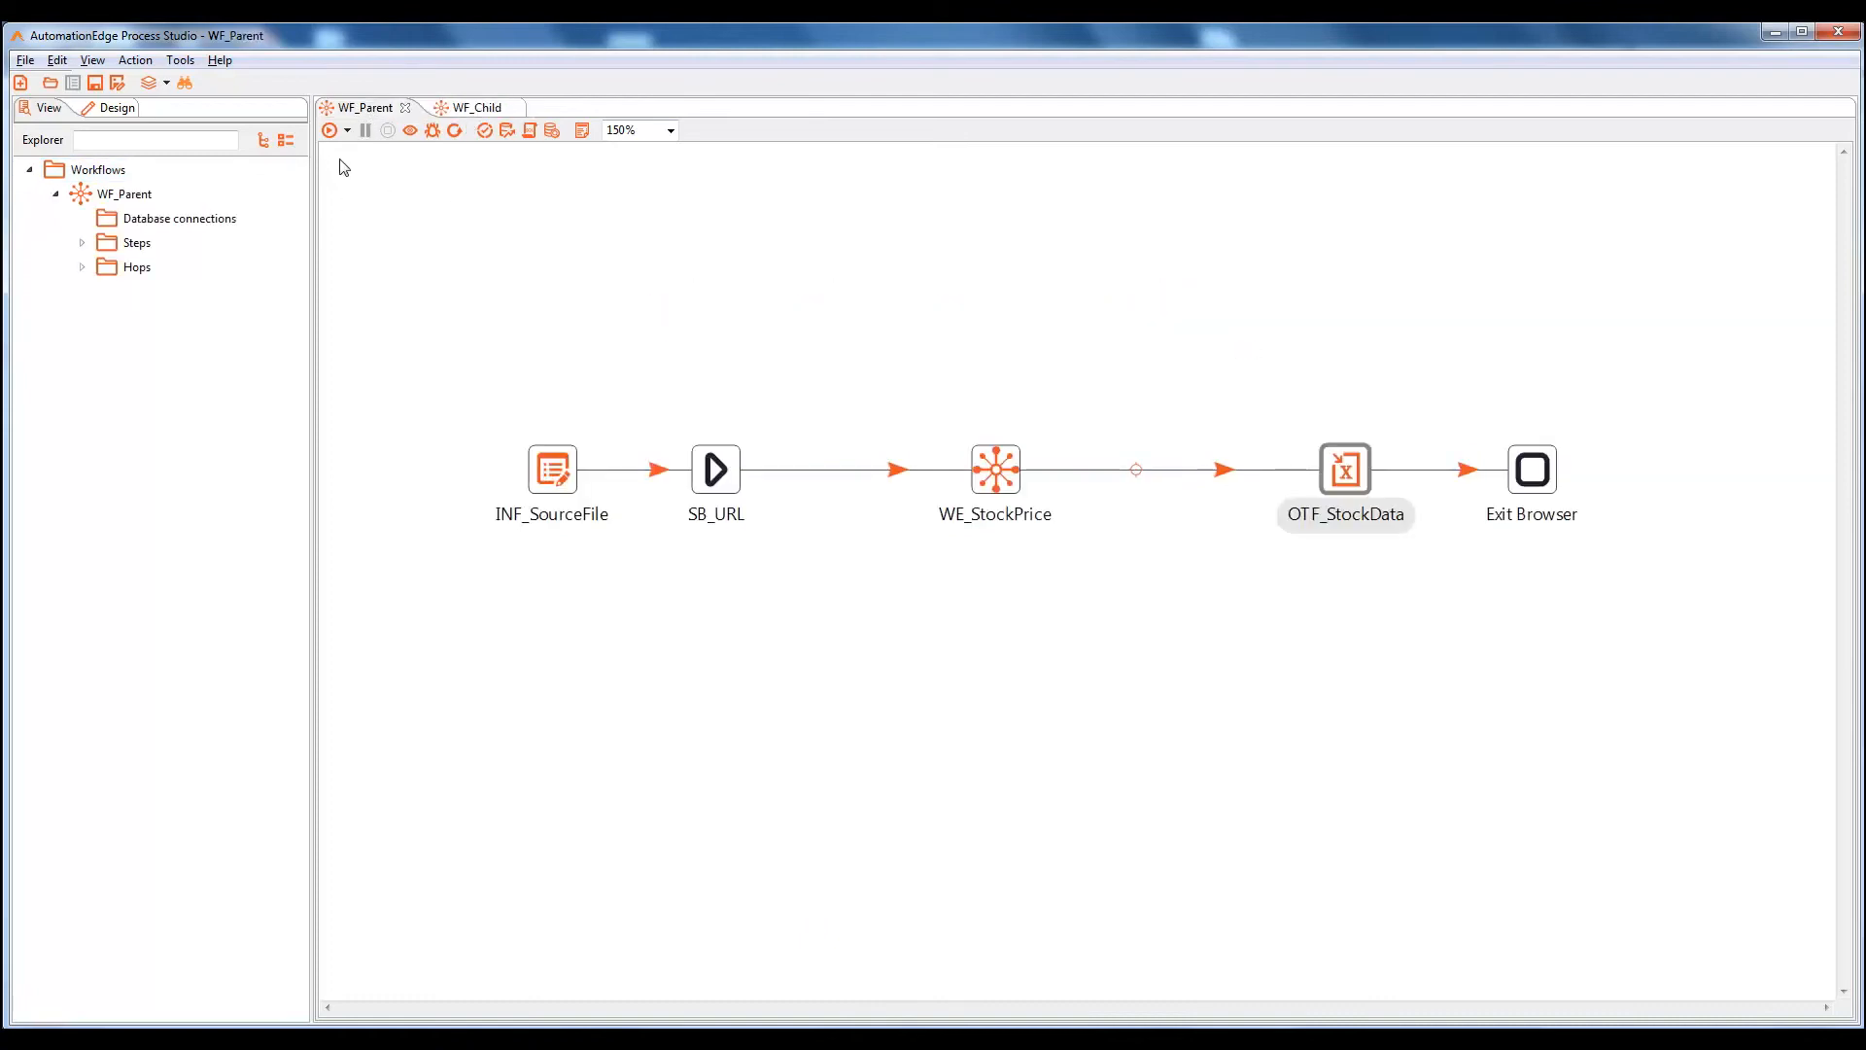
# Run WF_Parent and open the resulting StockReport from the Output folder
pyautogui.click(329, 130)
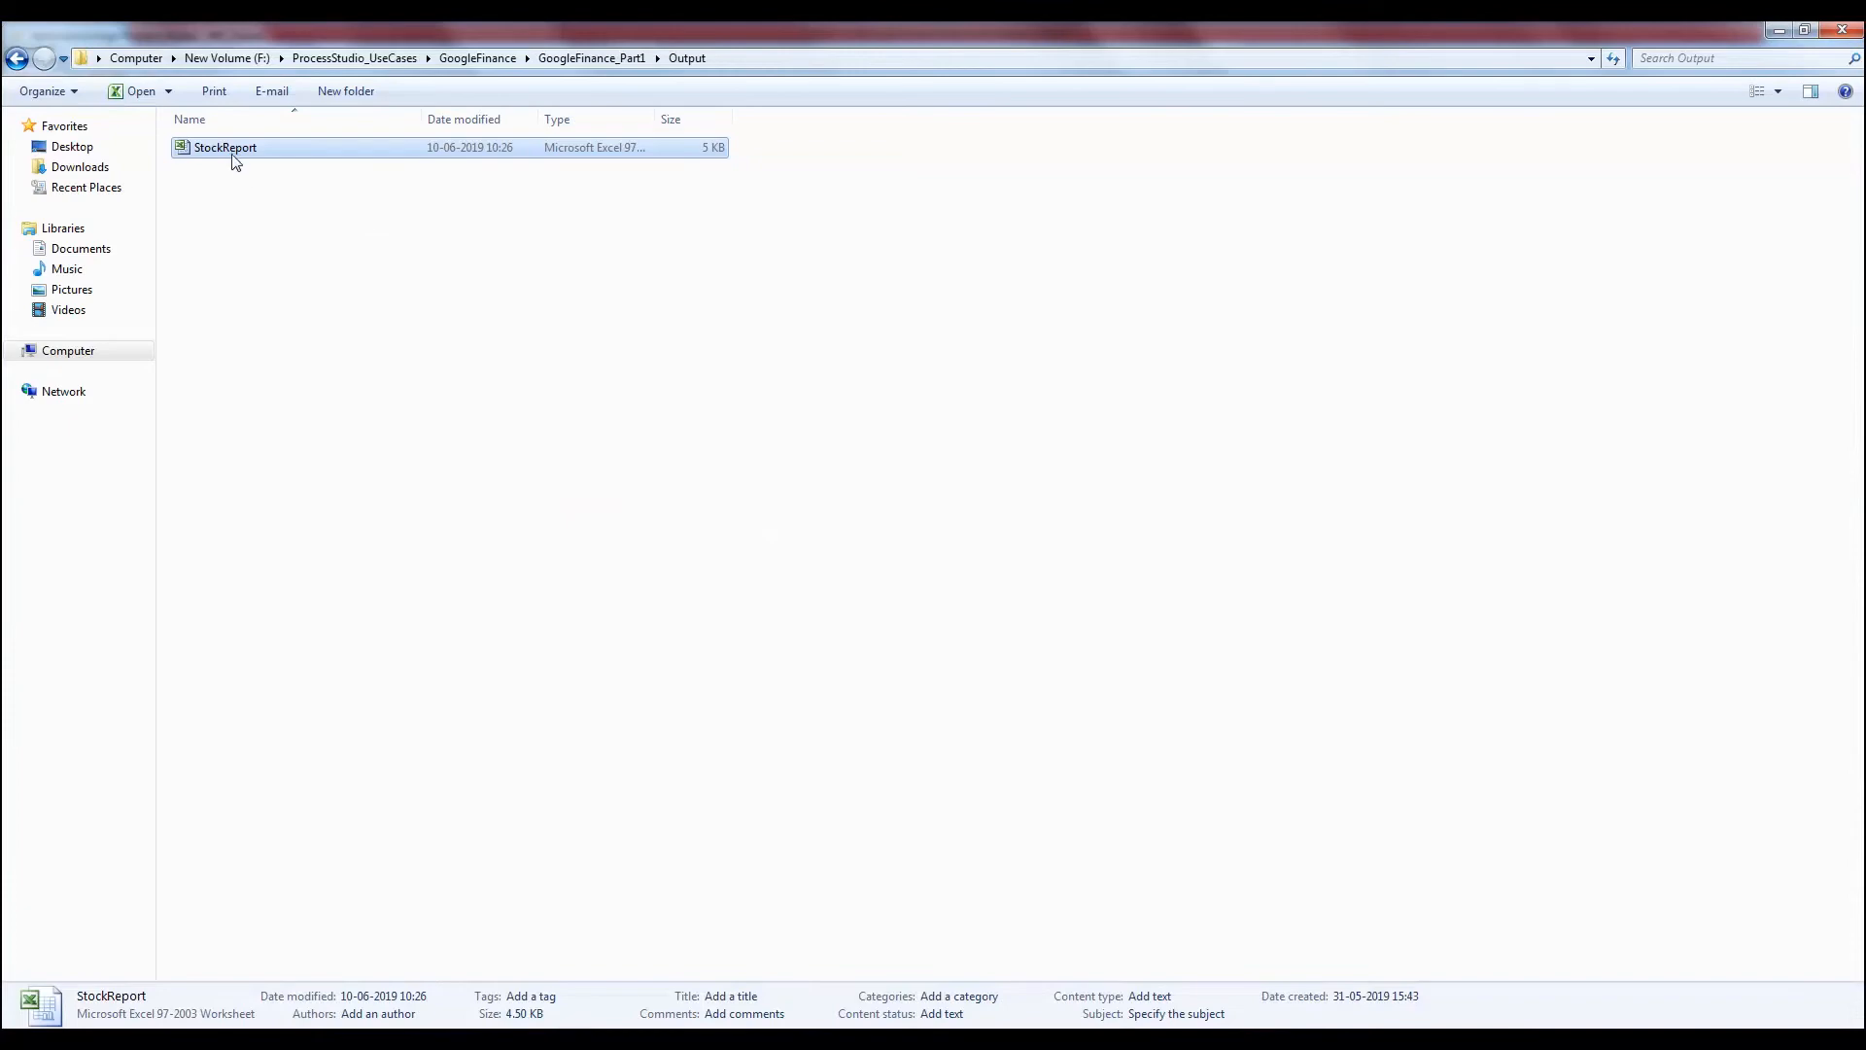
pyautogui.doubleClick(235, 154)
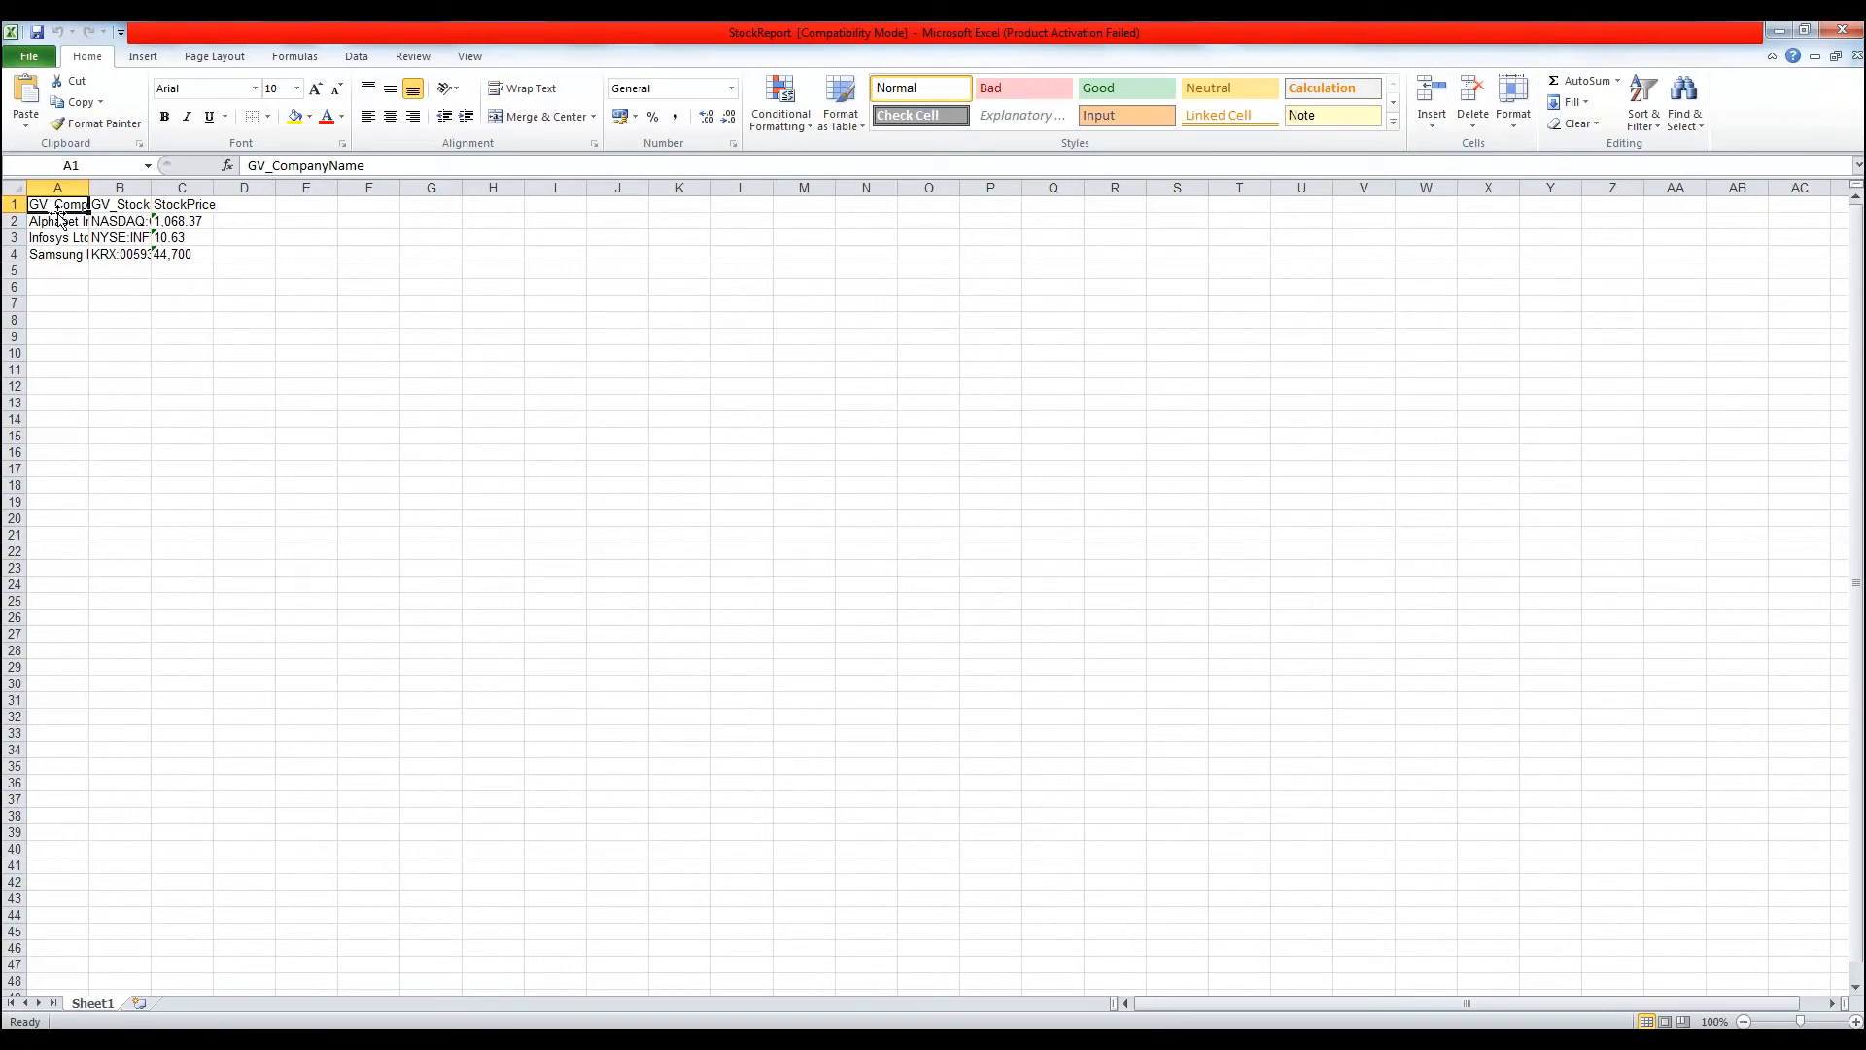
# Inspect StockReport's GV_StockSymbol and StockPrice columns, then open INF_SourceFile's settings in WF_Parent
pyautogui.click(123, 208)
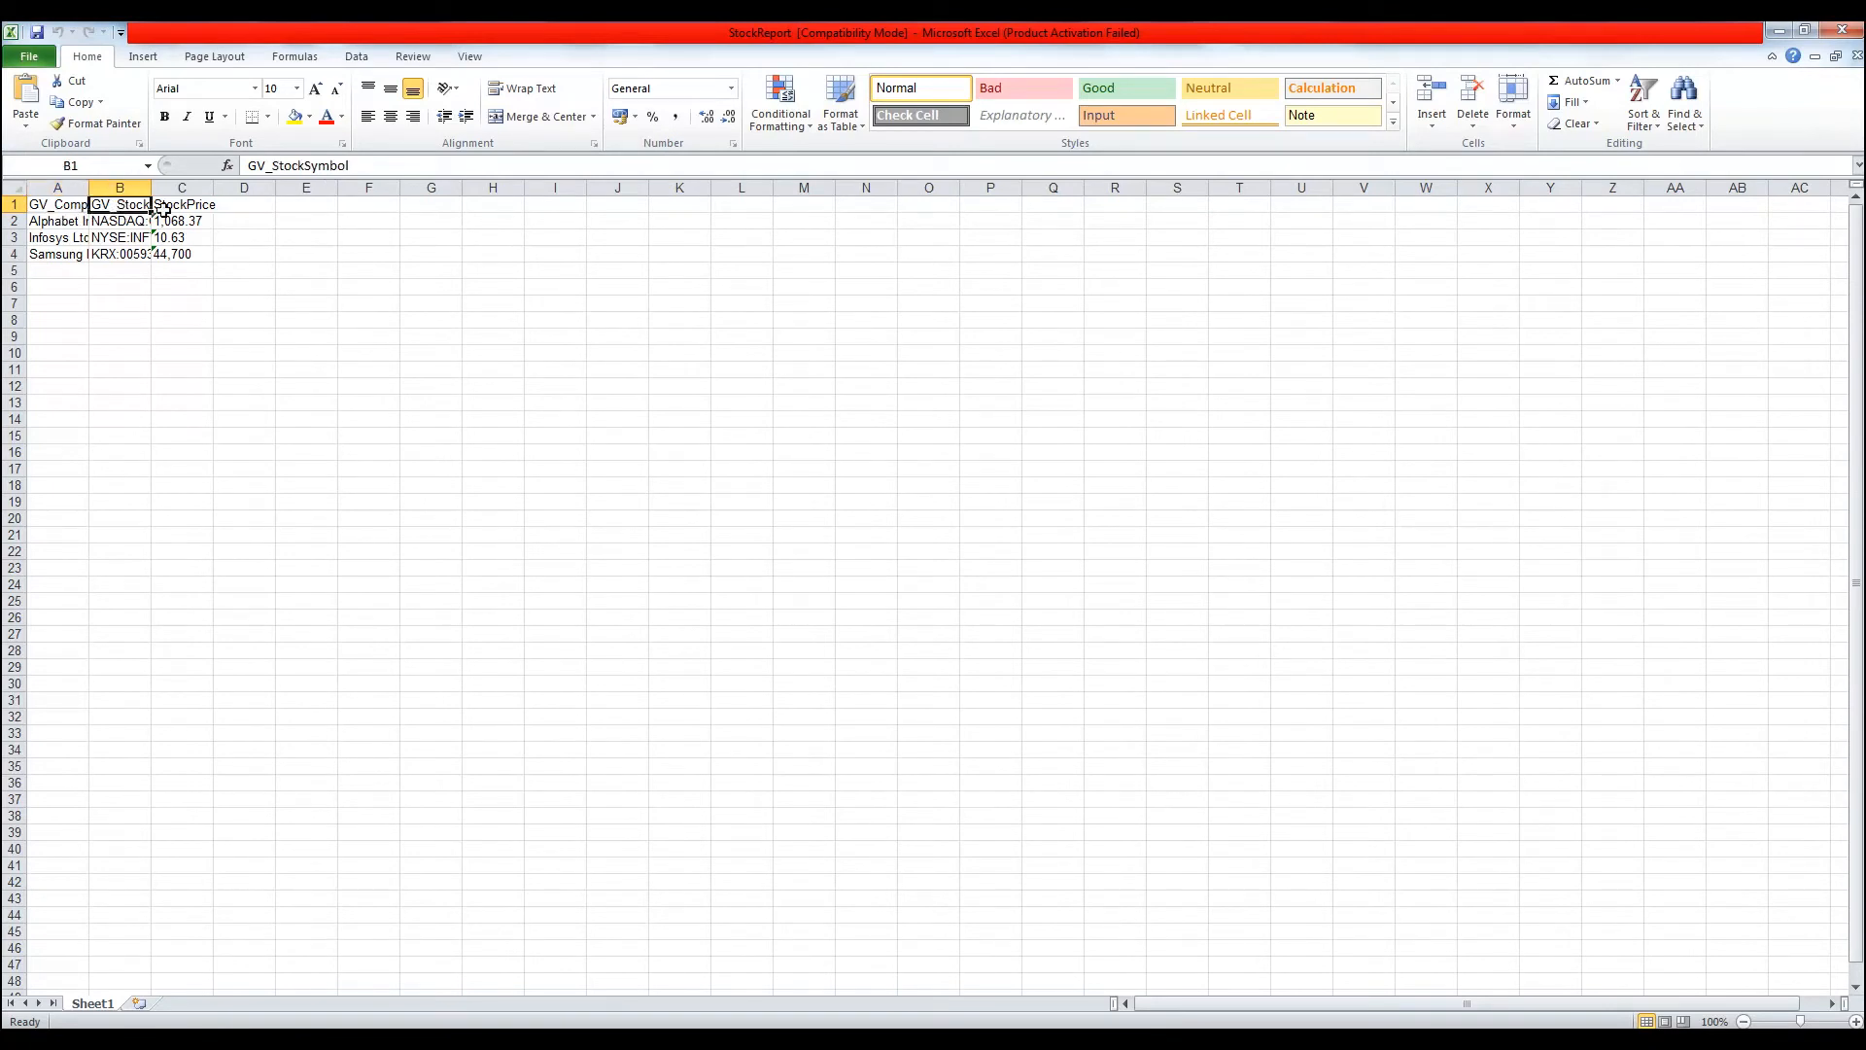
pyautogui.click(183, 208)
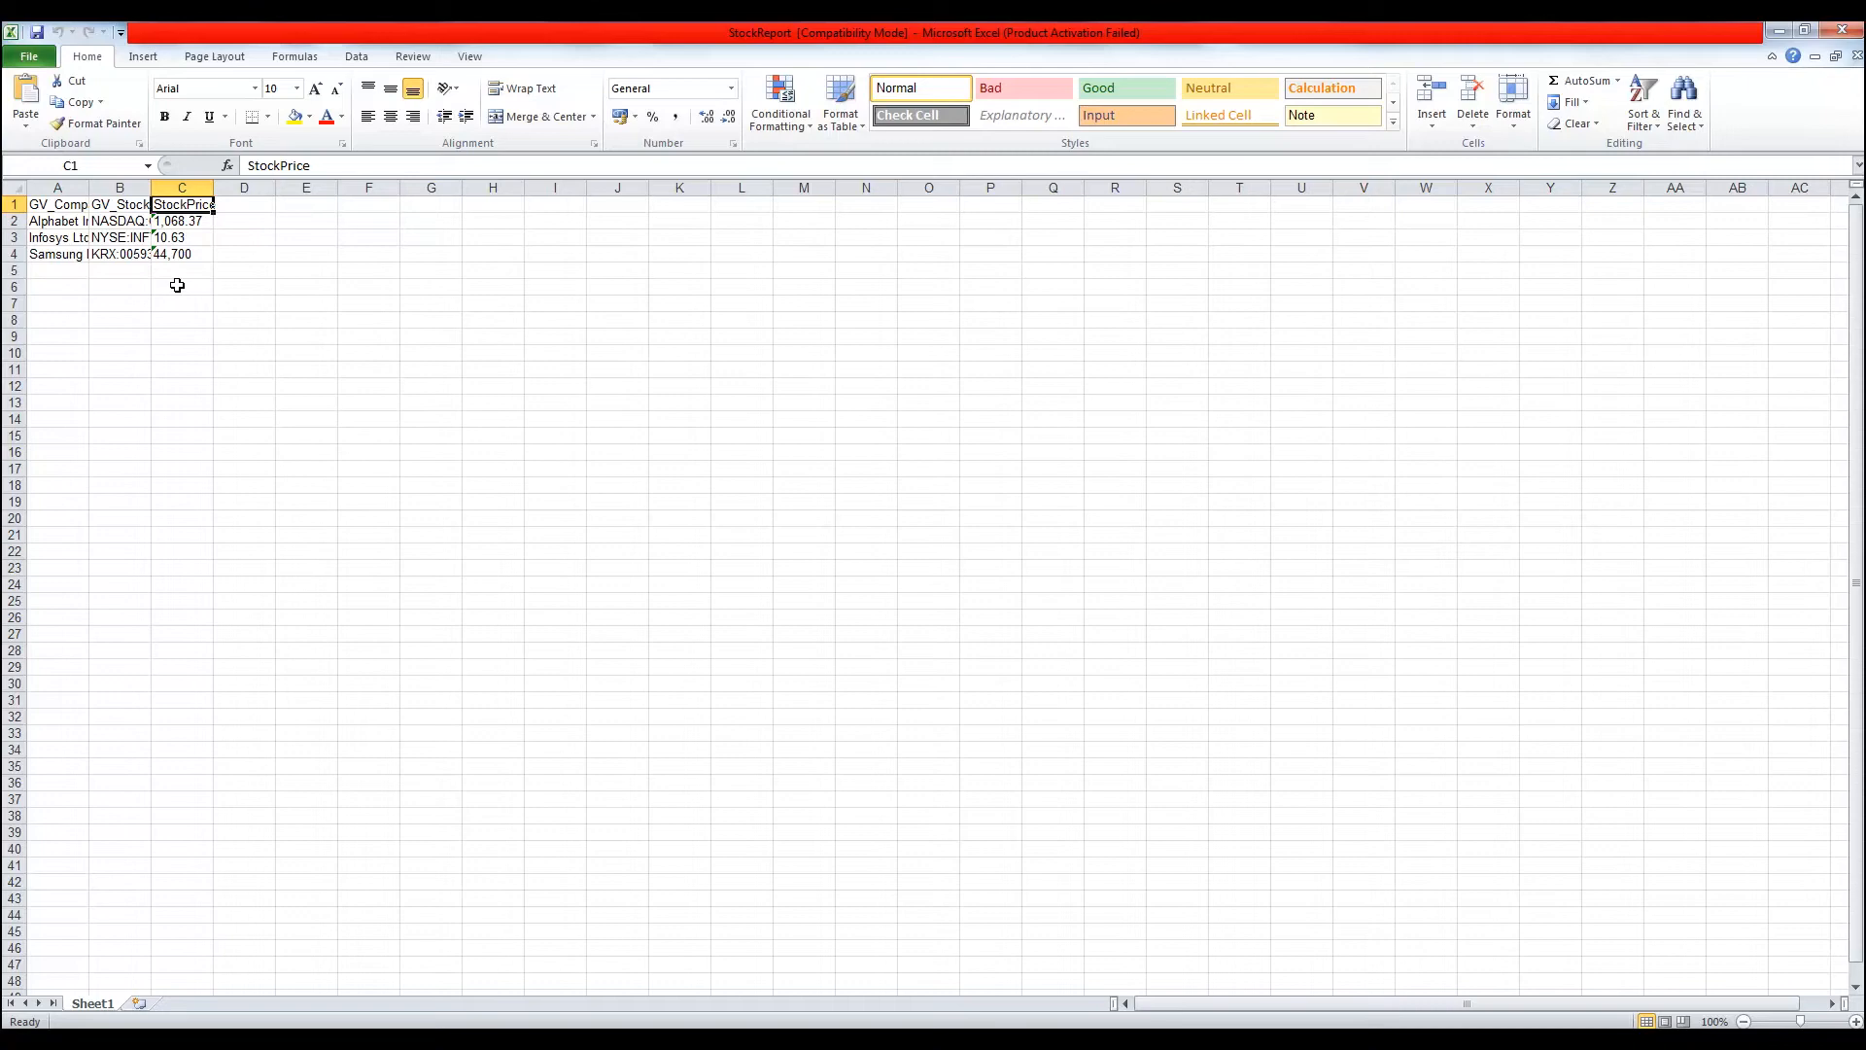
pyautogui.click(418, 1038)
pyautogui.doubleClick(560, 471)
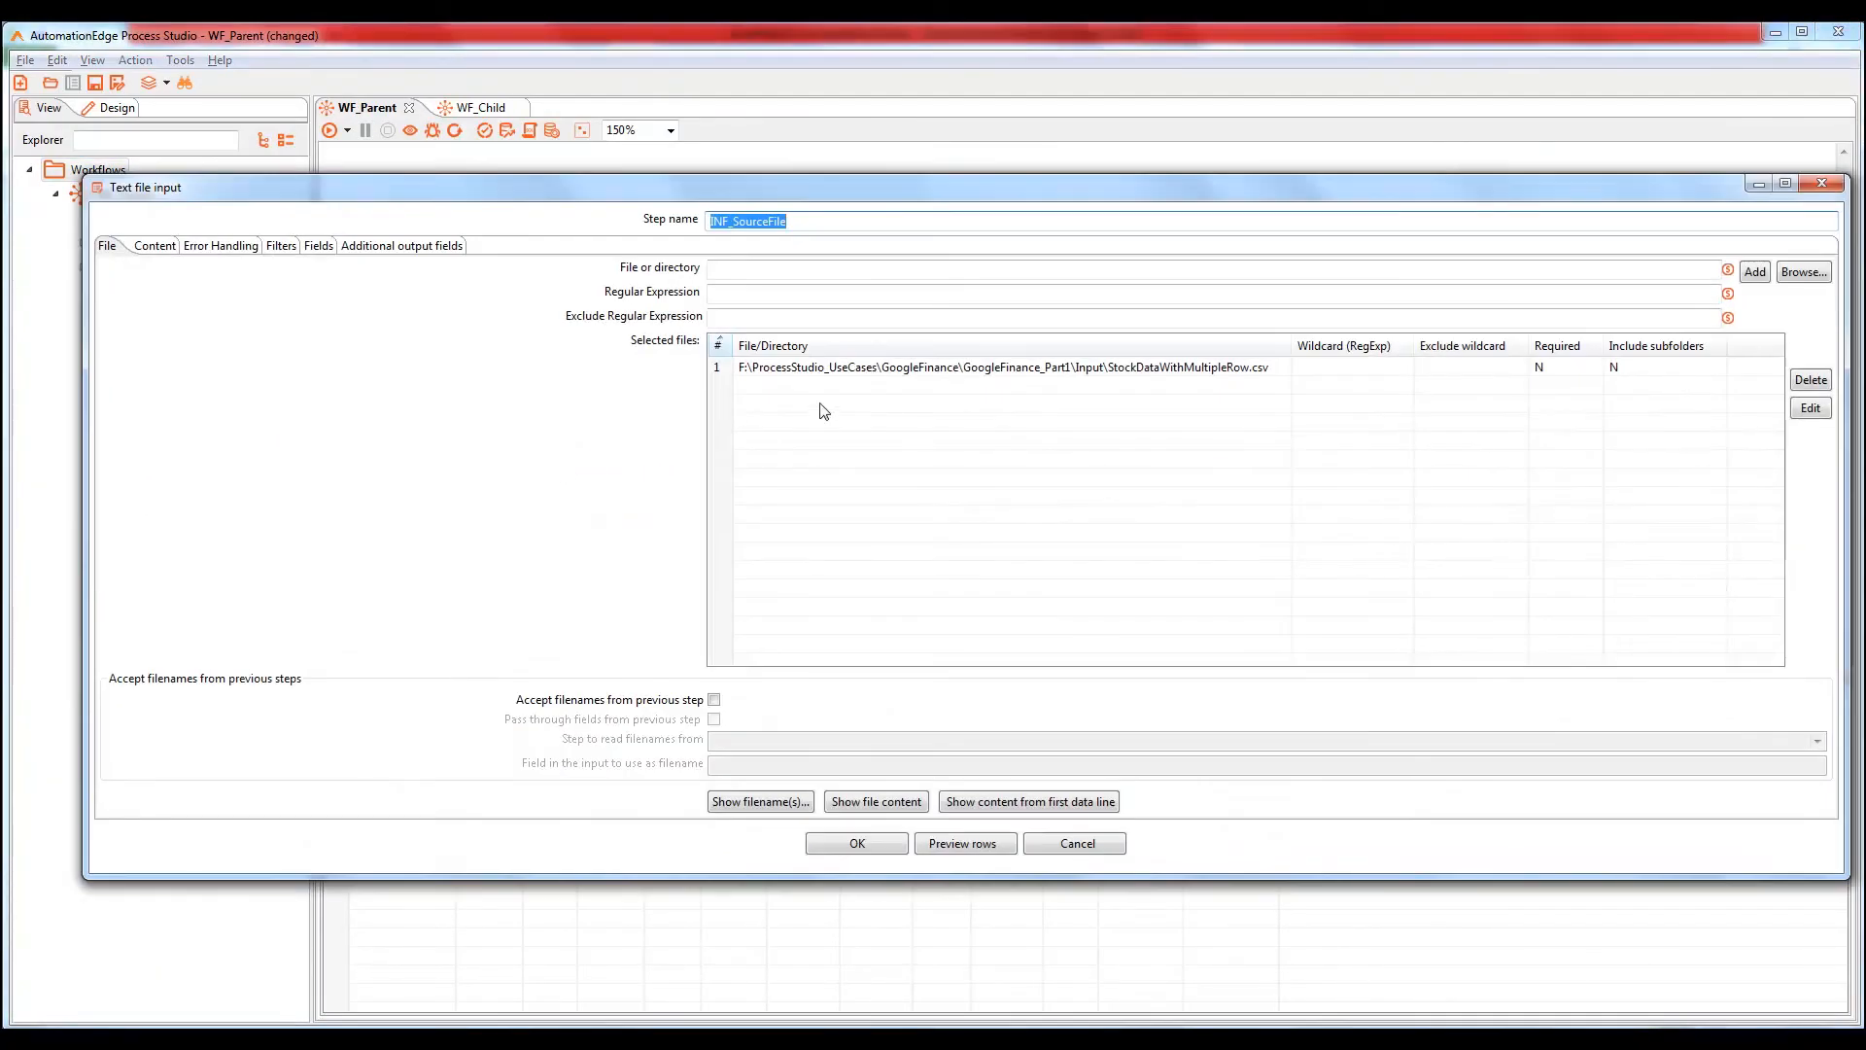
# Replace INF_SourceFile's input file with StockDataWithMultipleRow_Error.csv
pyautogui.click(718, 368)
pyautogui.press('Delete')
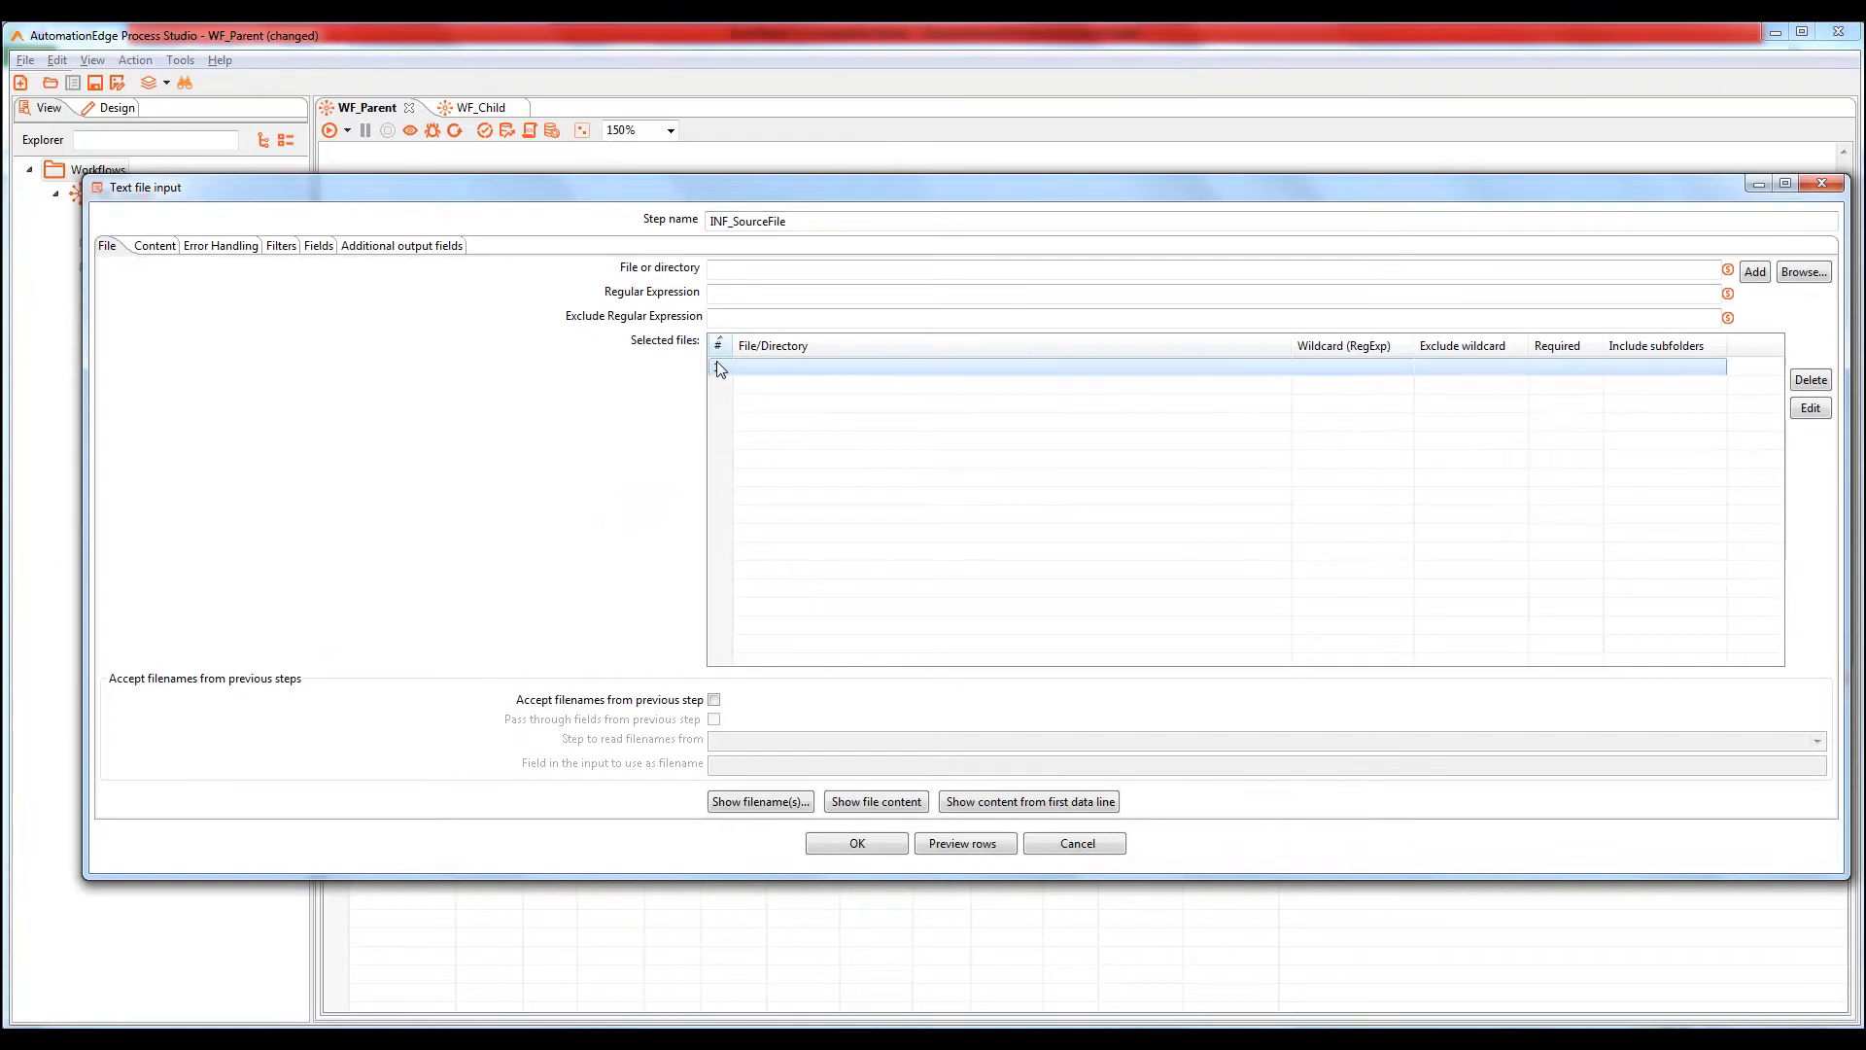
pyautogui.click(1805, 275)
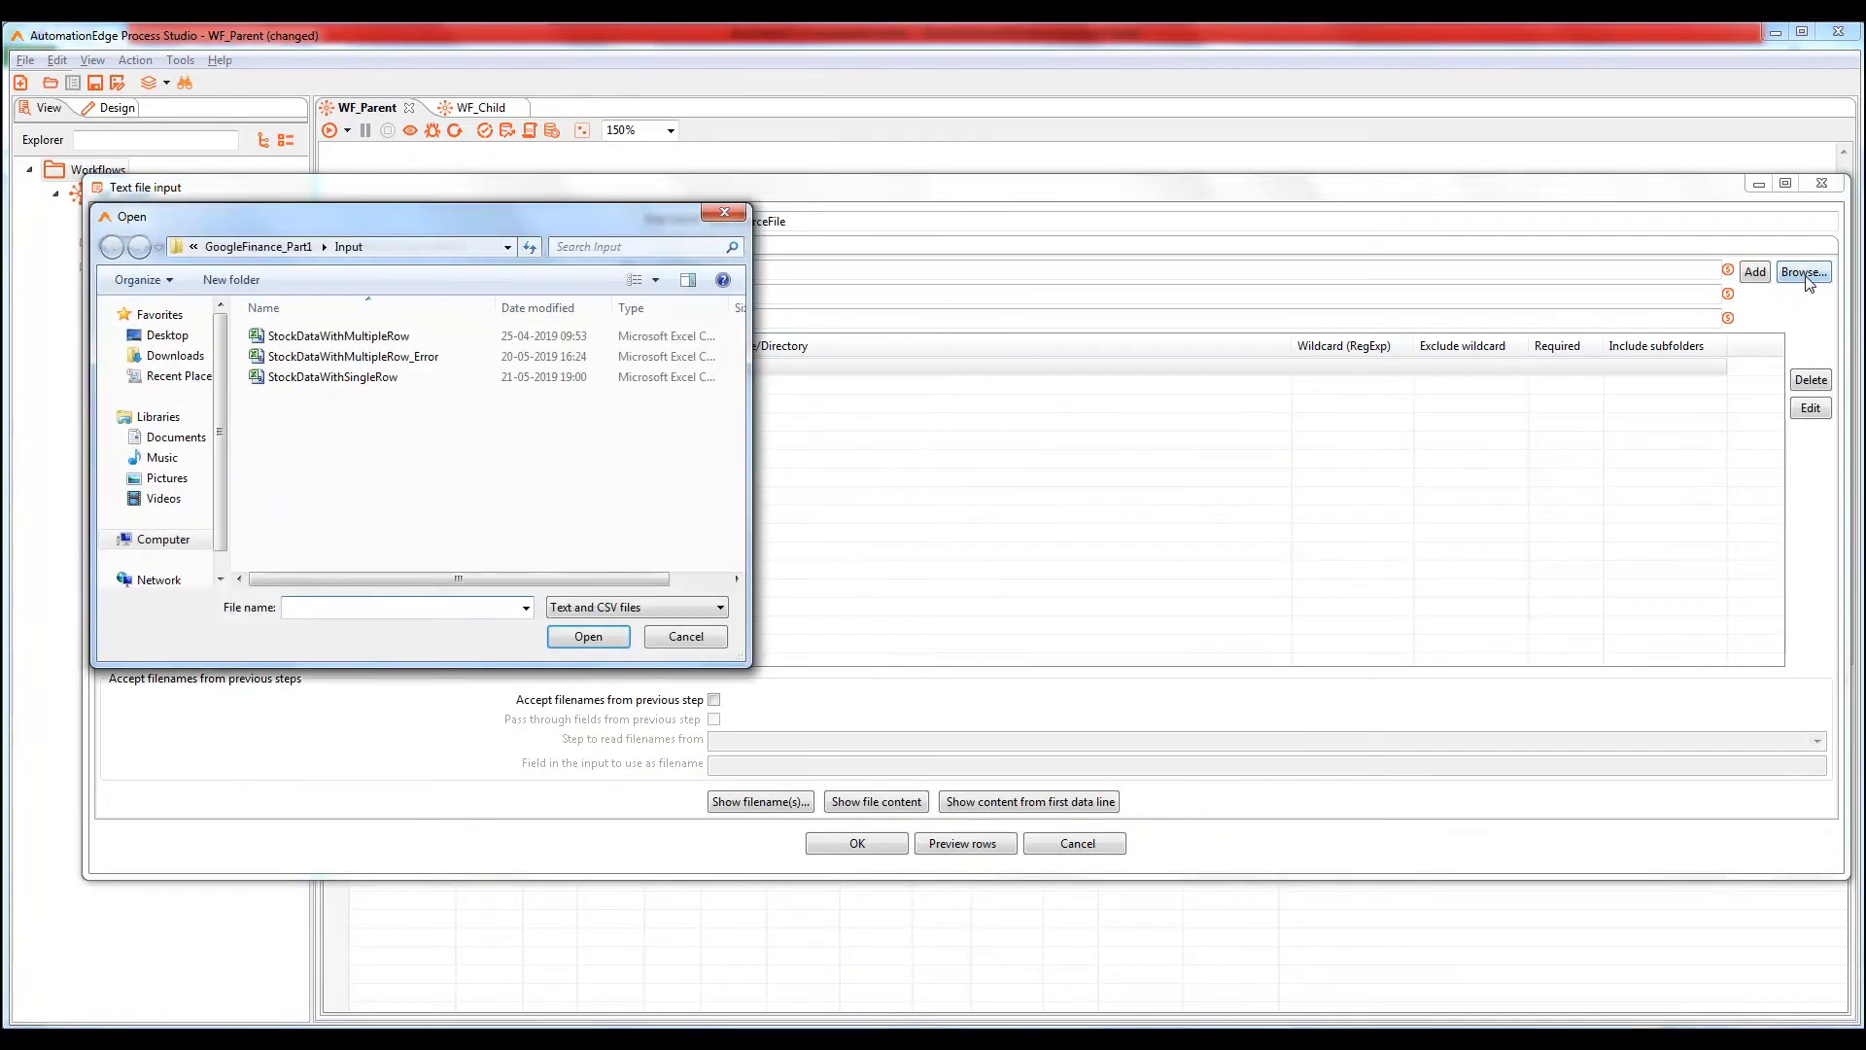
pyautogui.click(421, 357)
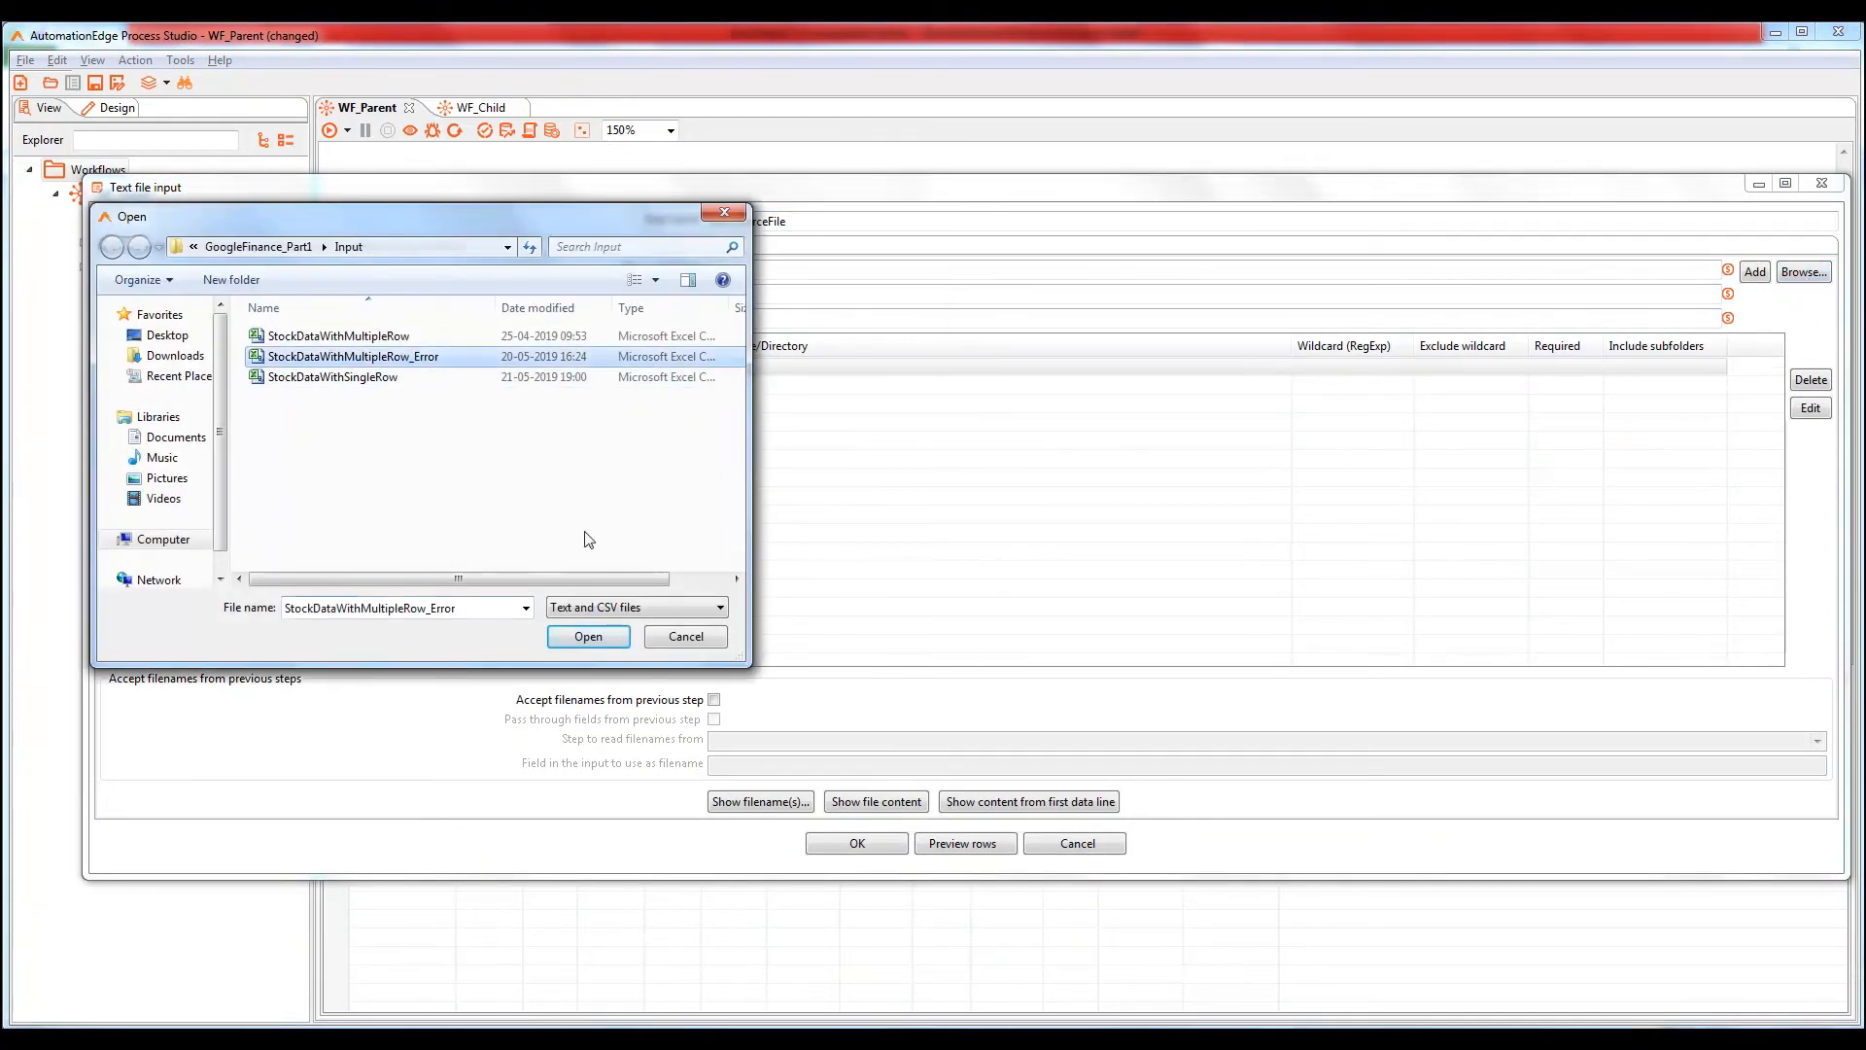
pyautogui.click(588, 636)
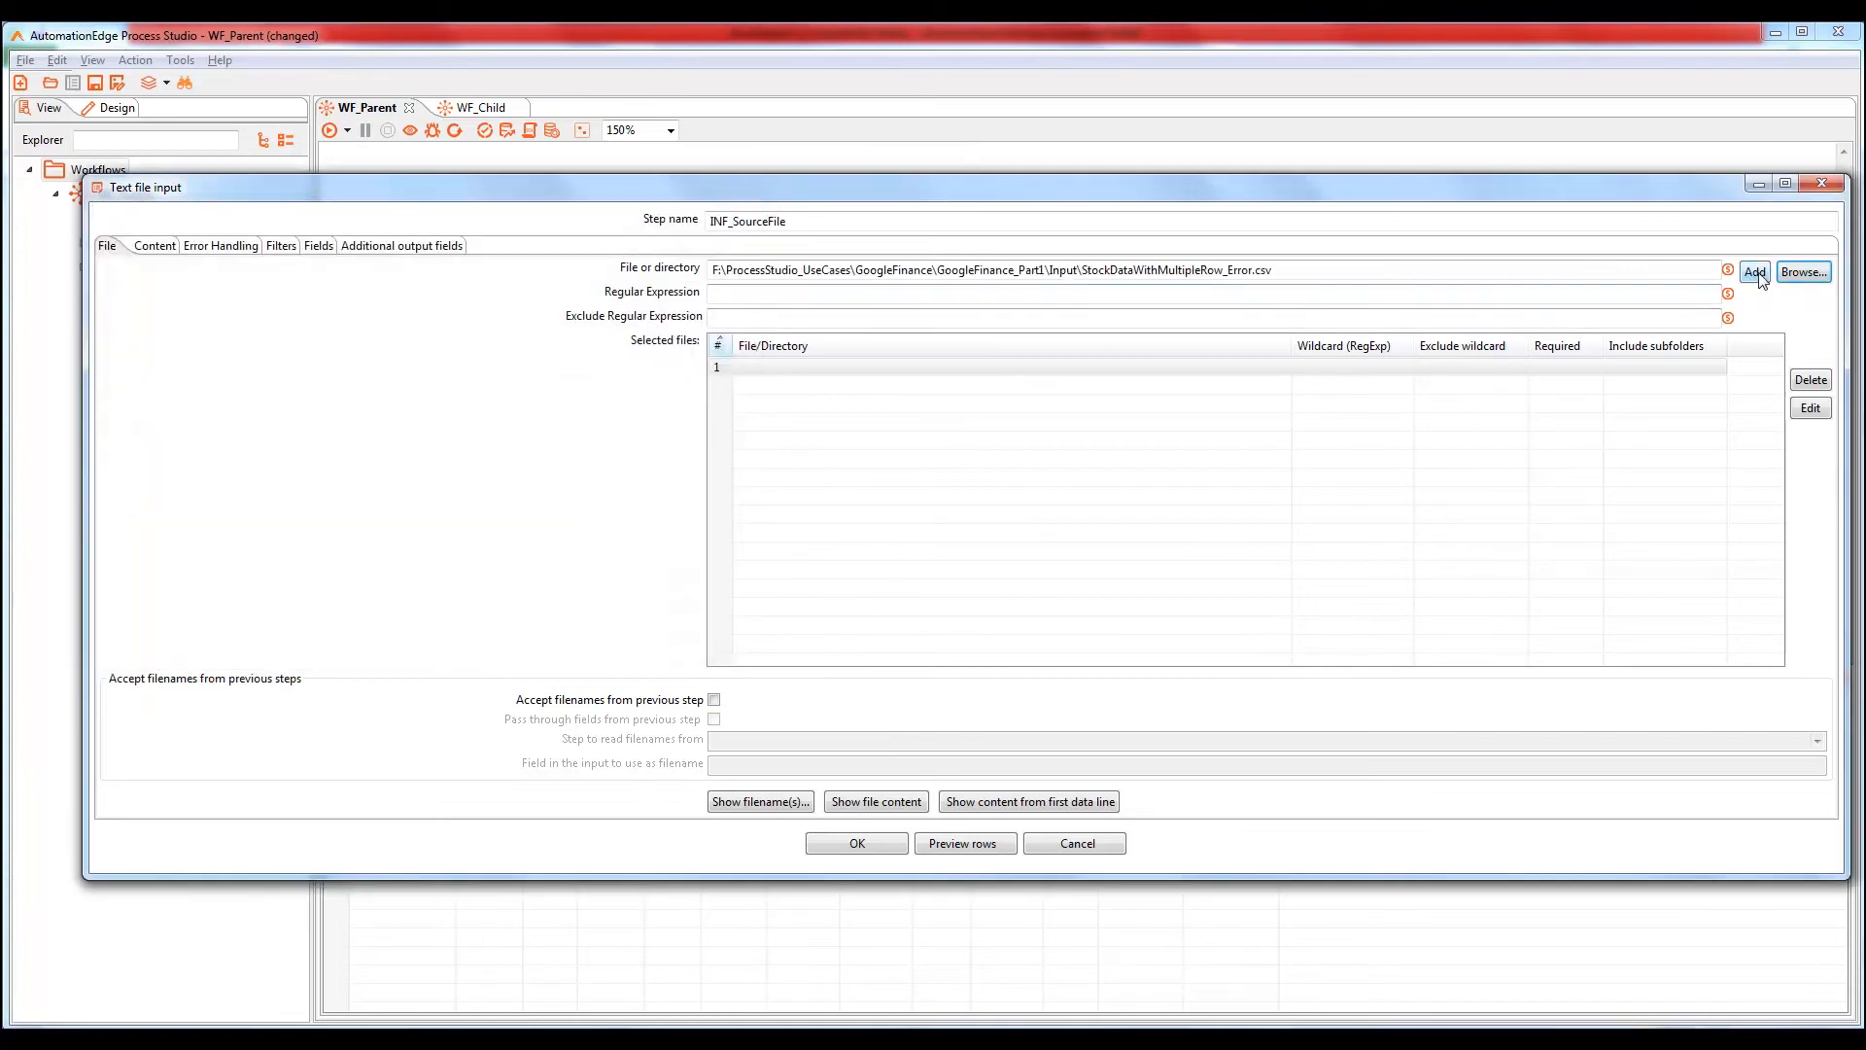
pyautogui.click(1756, 274)
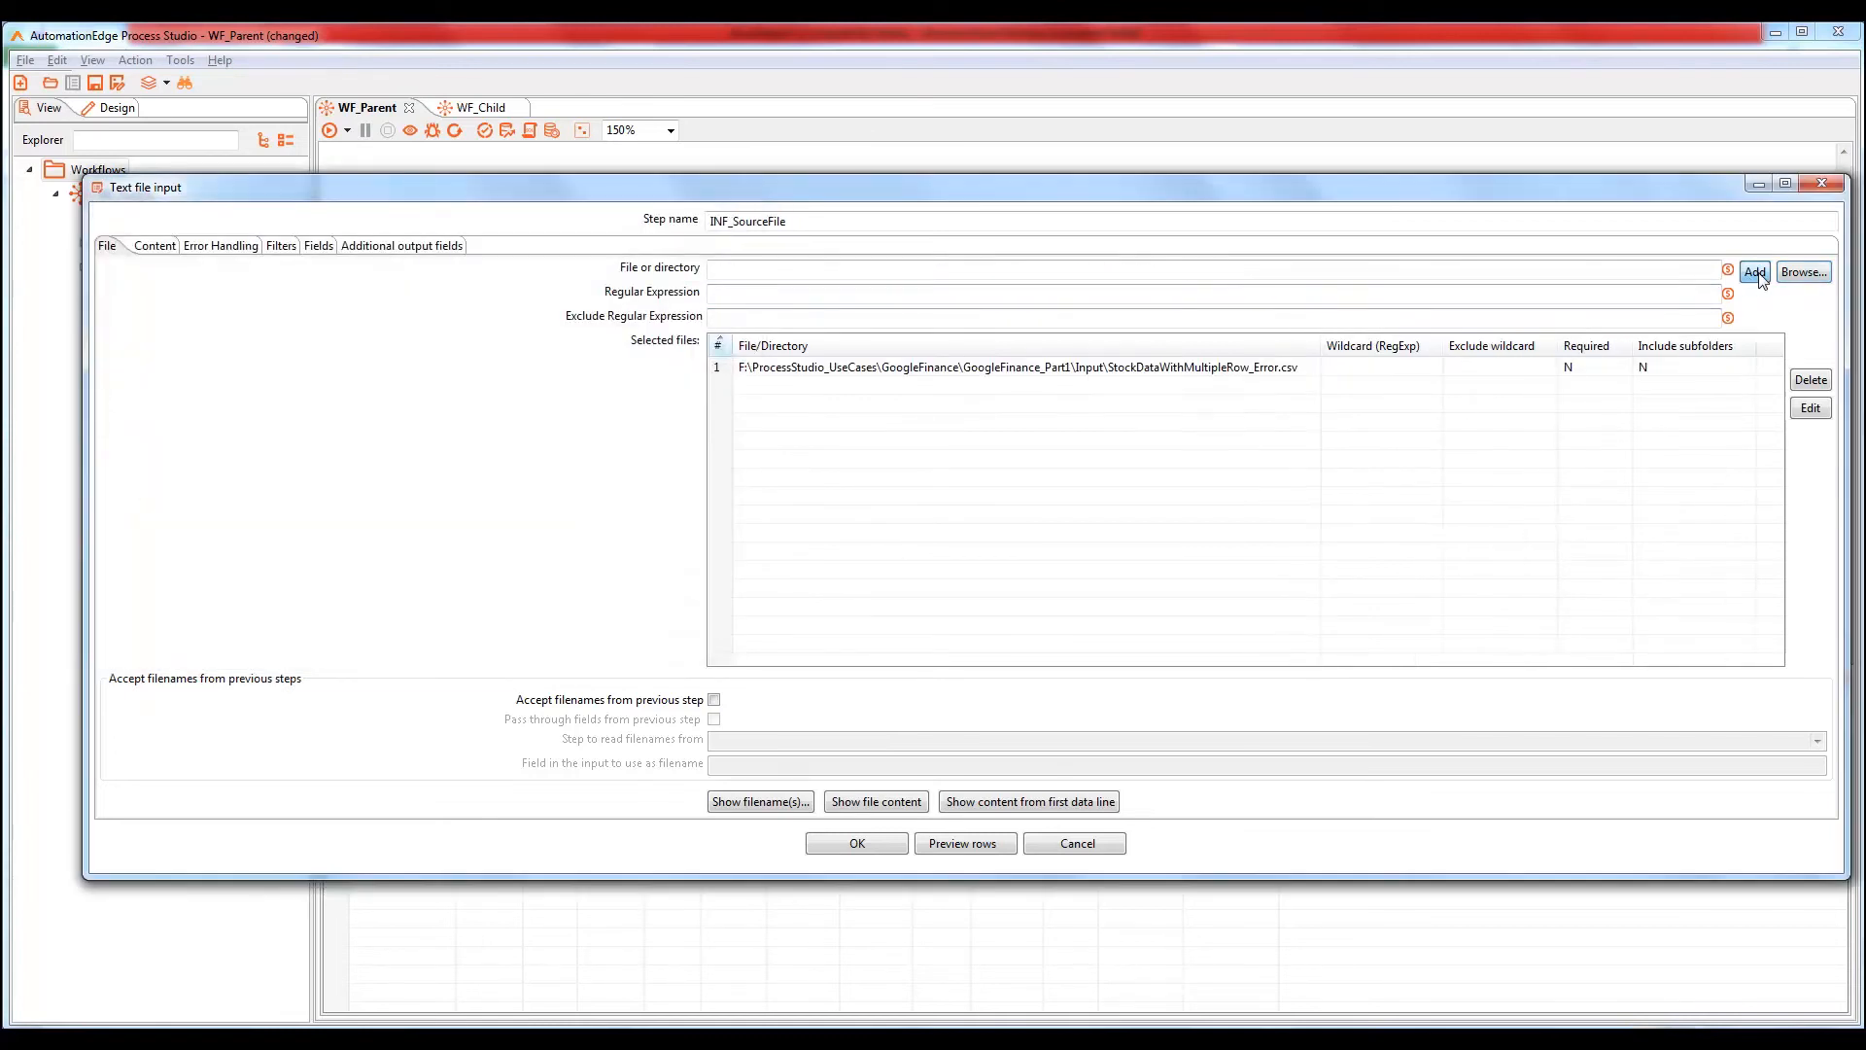
# Preview the file's four rows, including NSC:INVALID, and accept the step settings
pyautogui.click(959, 845)
pyautogui.click(284, 251)
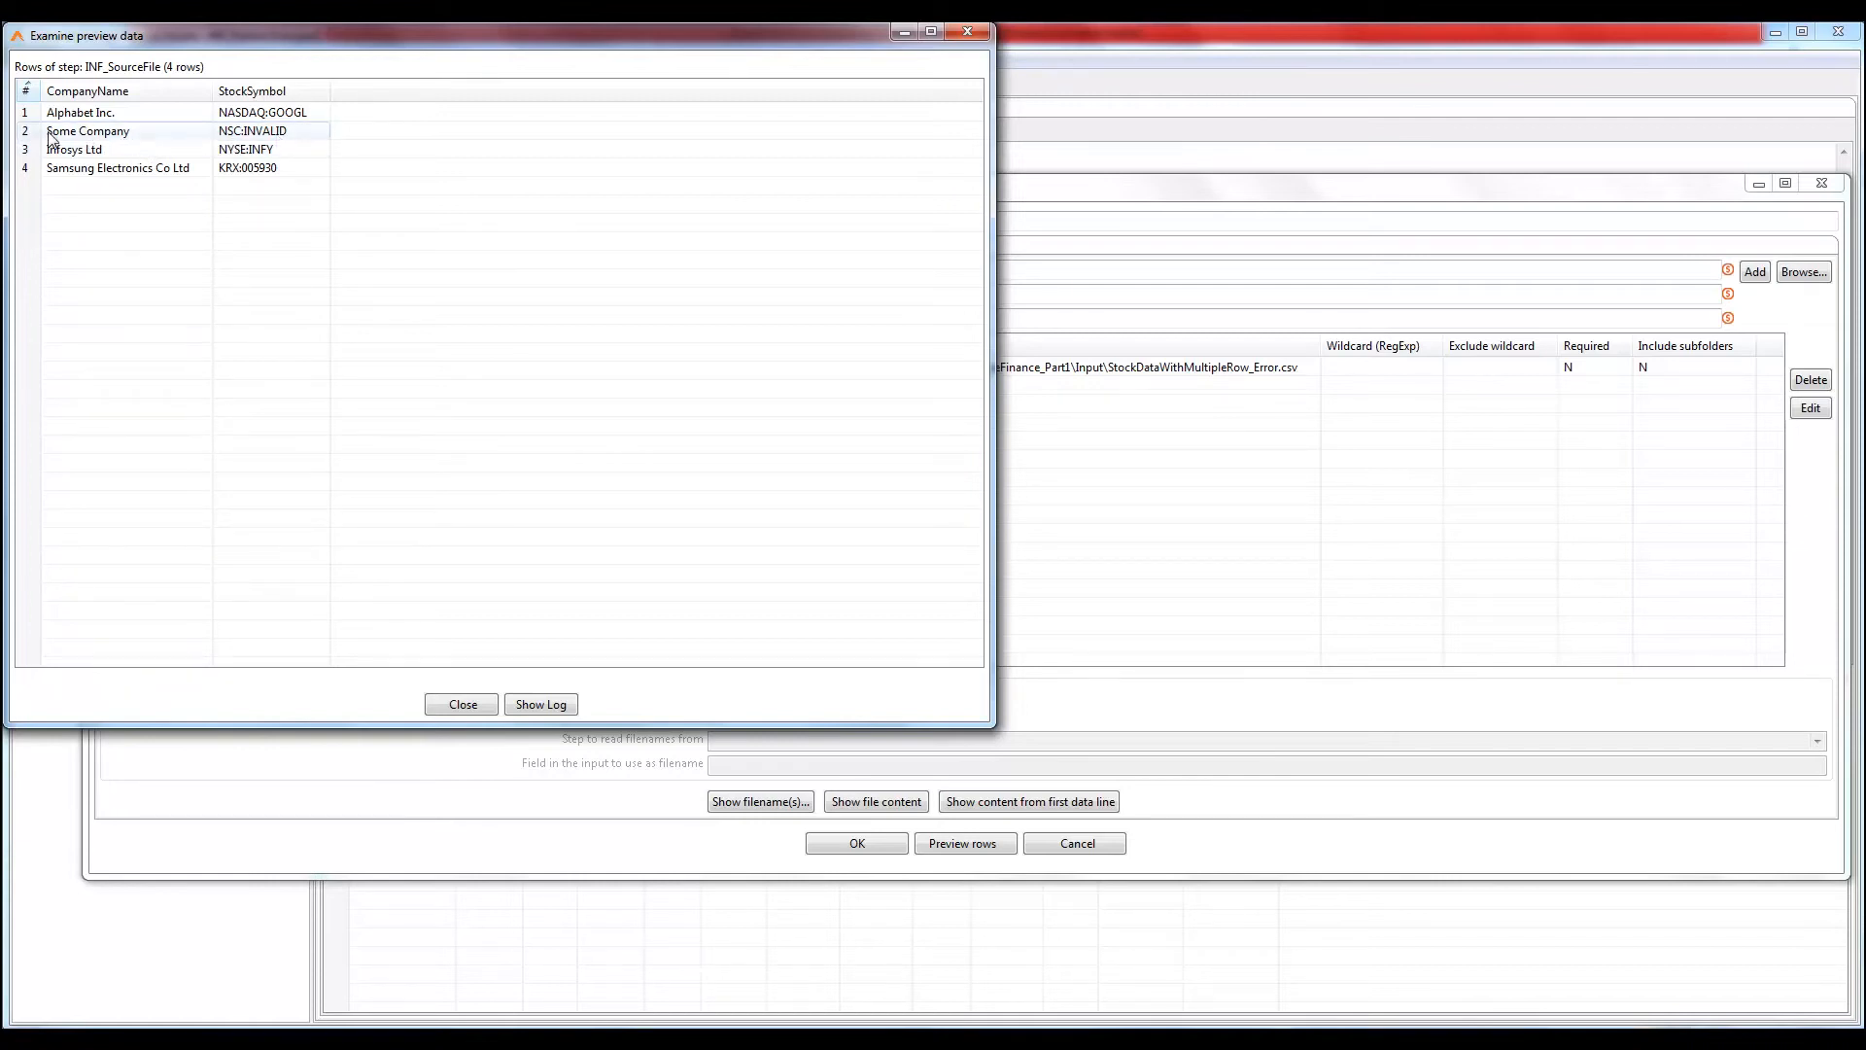
pyautogui.click(461, 705)
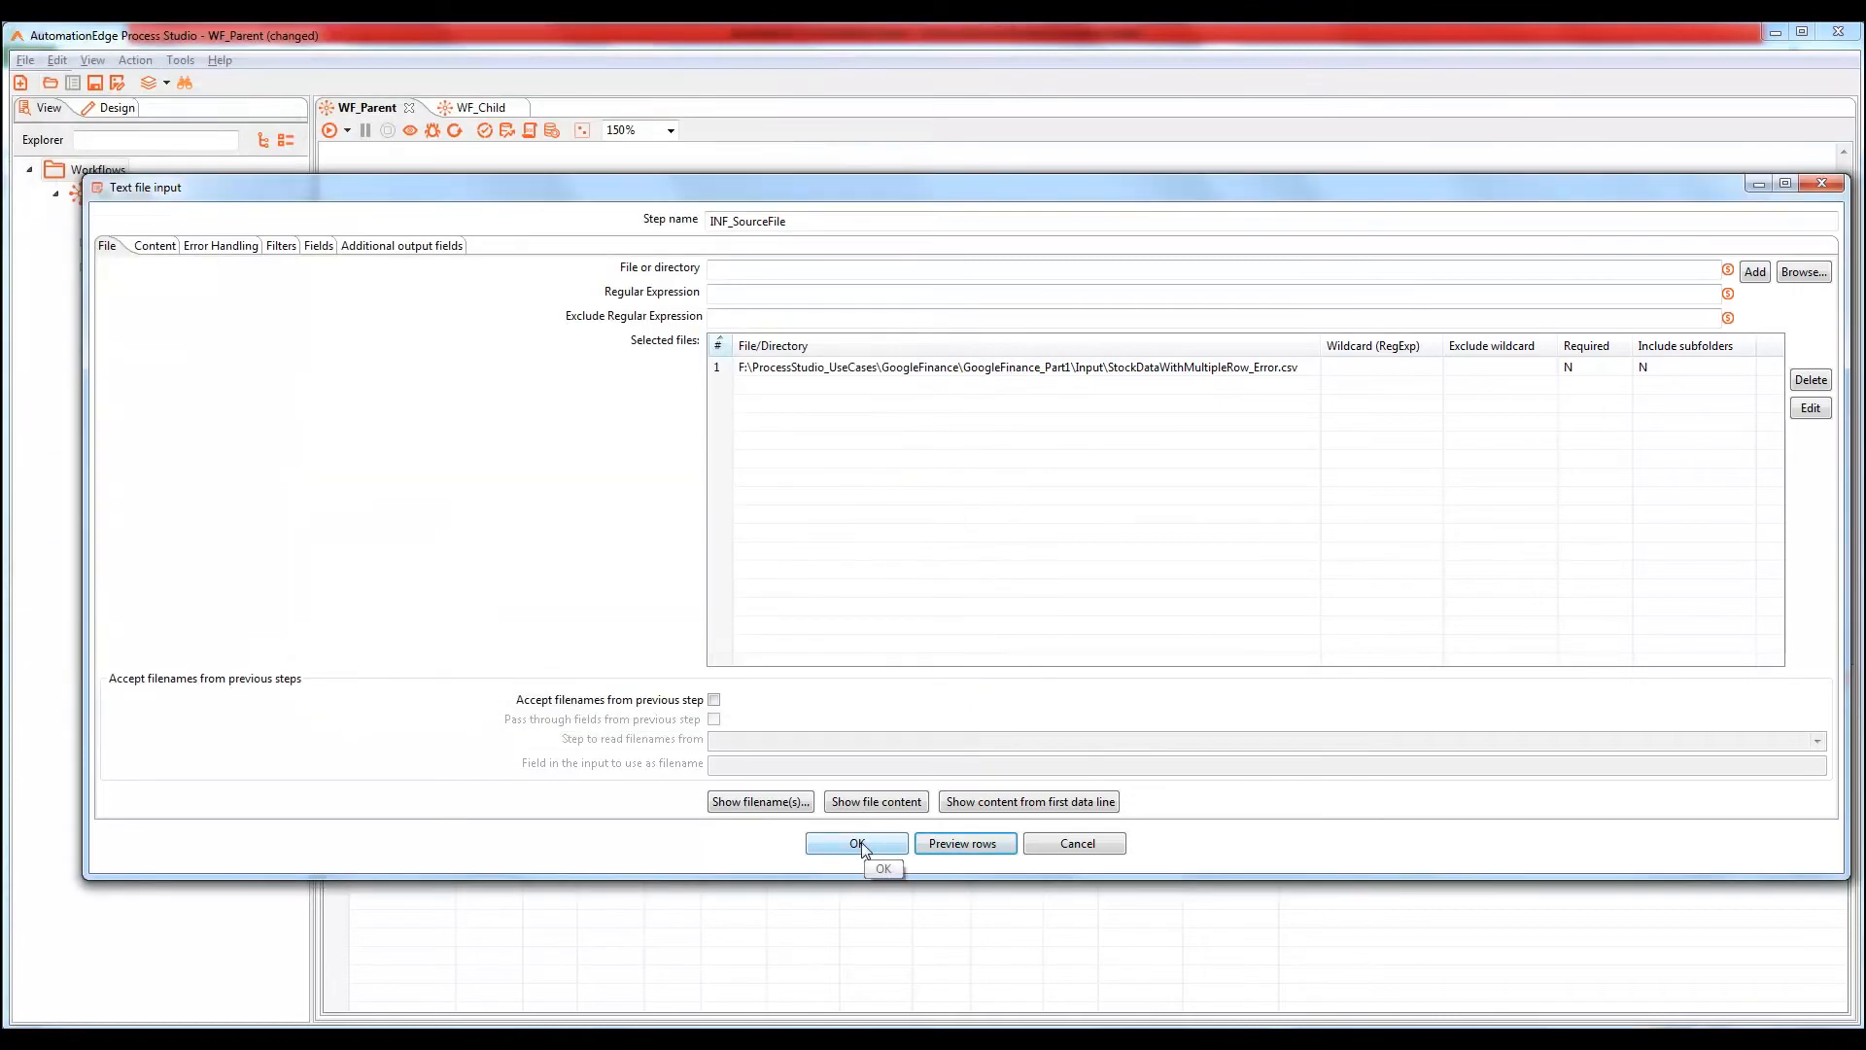
pyautogui.click(858, 843)
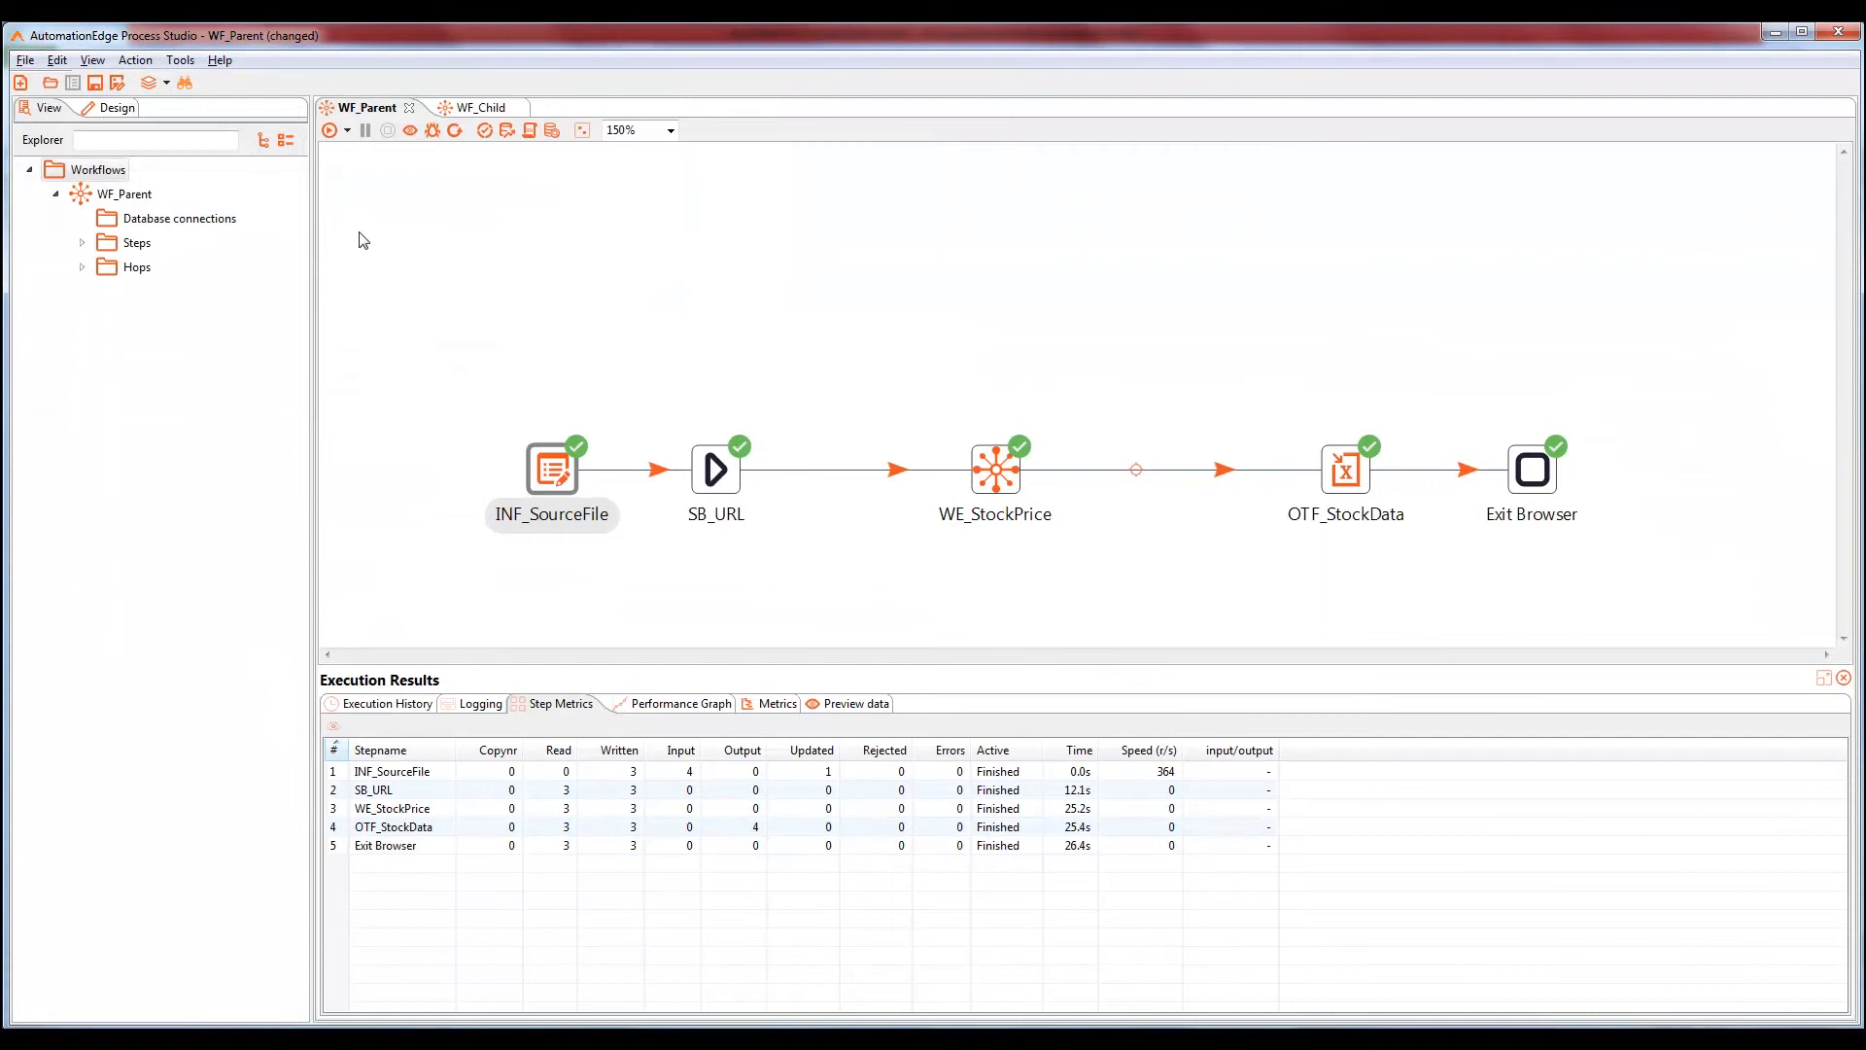
# Save and run WF_Parent, which searches NASDAQ:GOOGL and then NSC:INVALID until WE_StockPrice fails
pyautogui.hotkey('ctrl', 's')
pyautogui.click(329, 131)
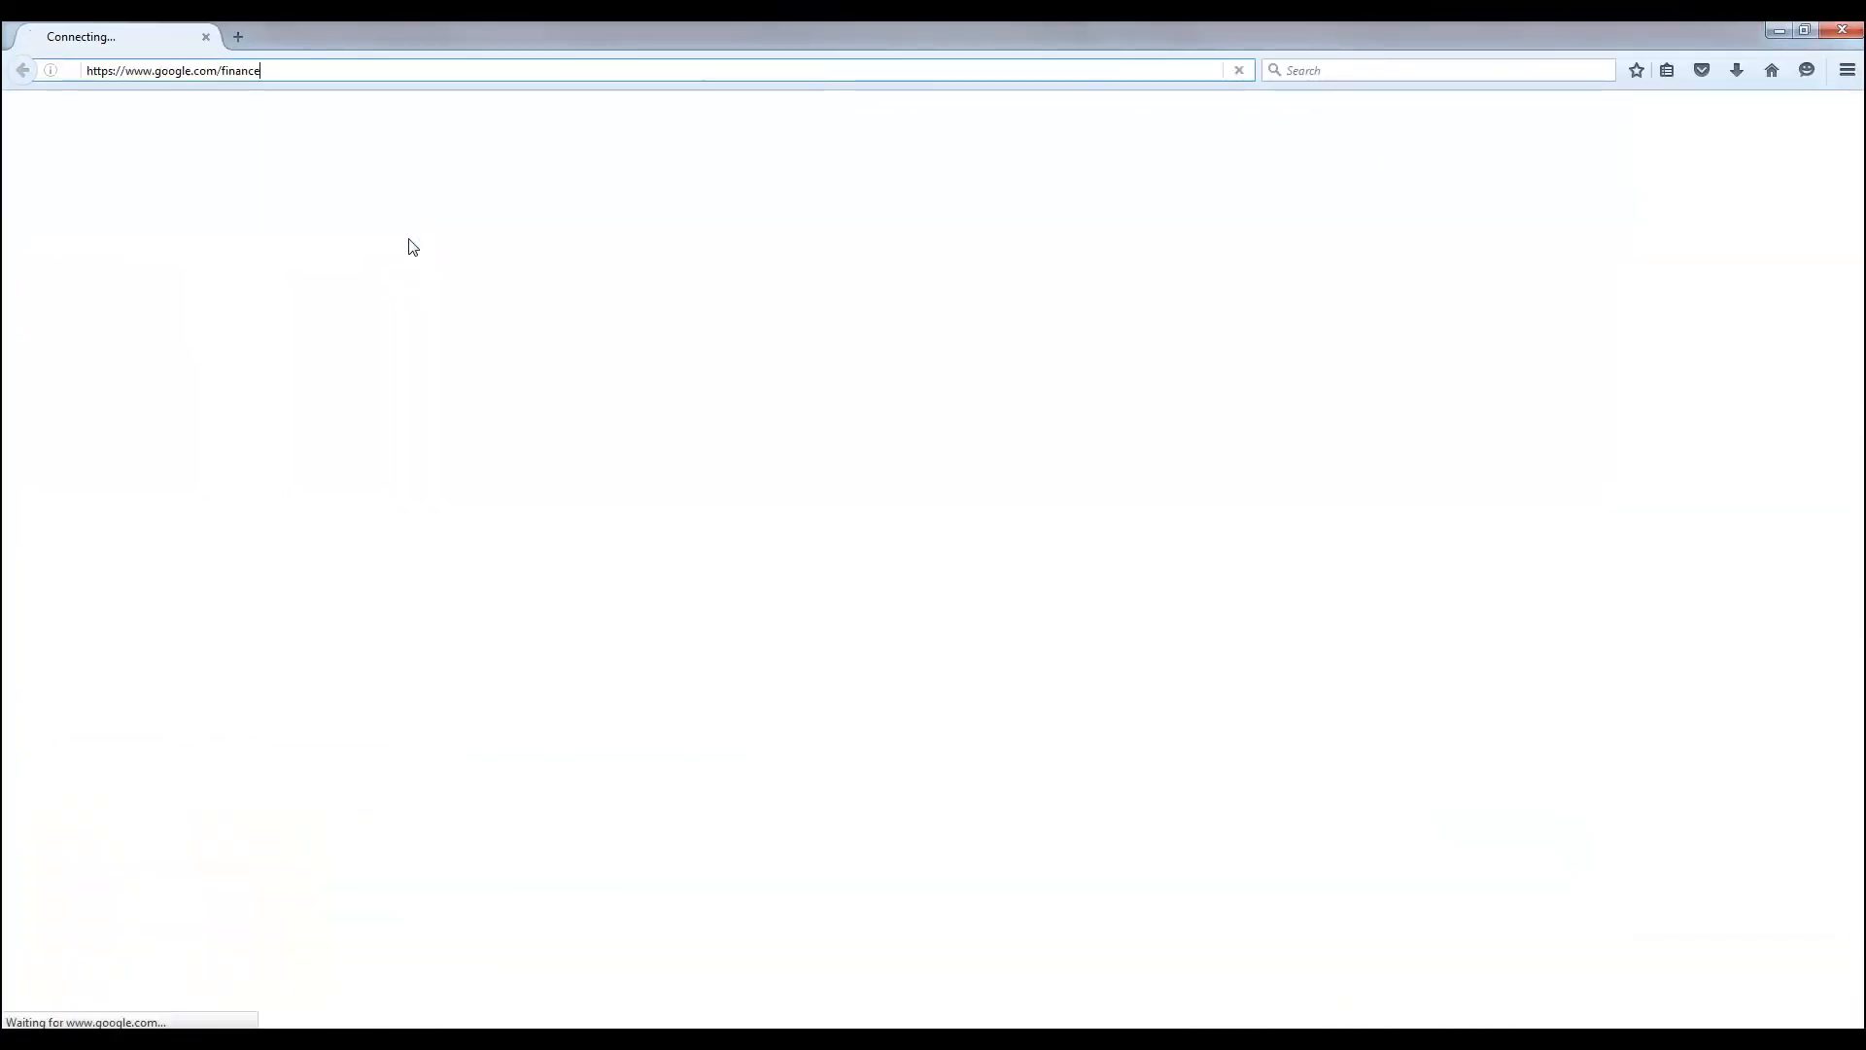
pyautogui.write('NASDAQ:GOOGL')
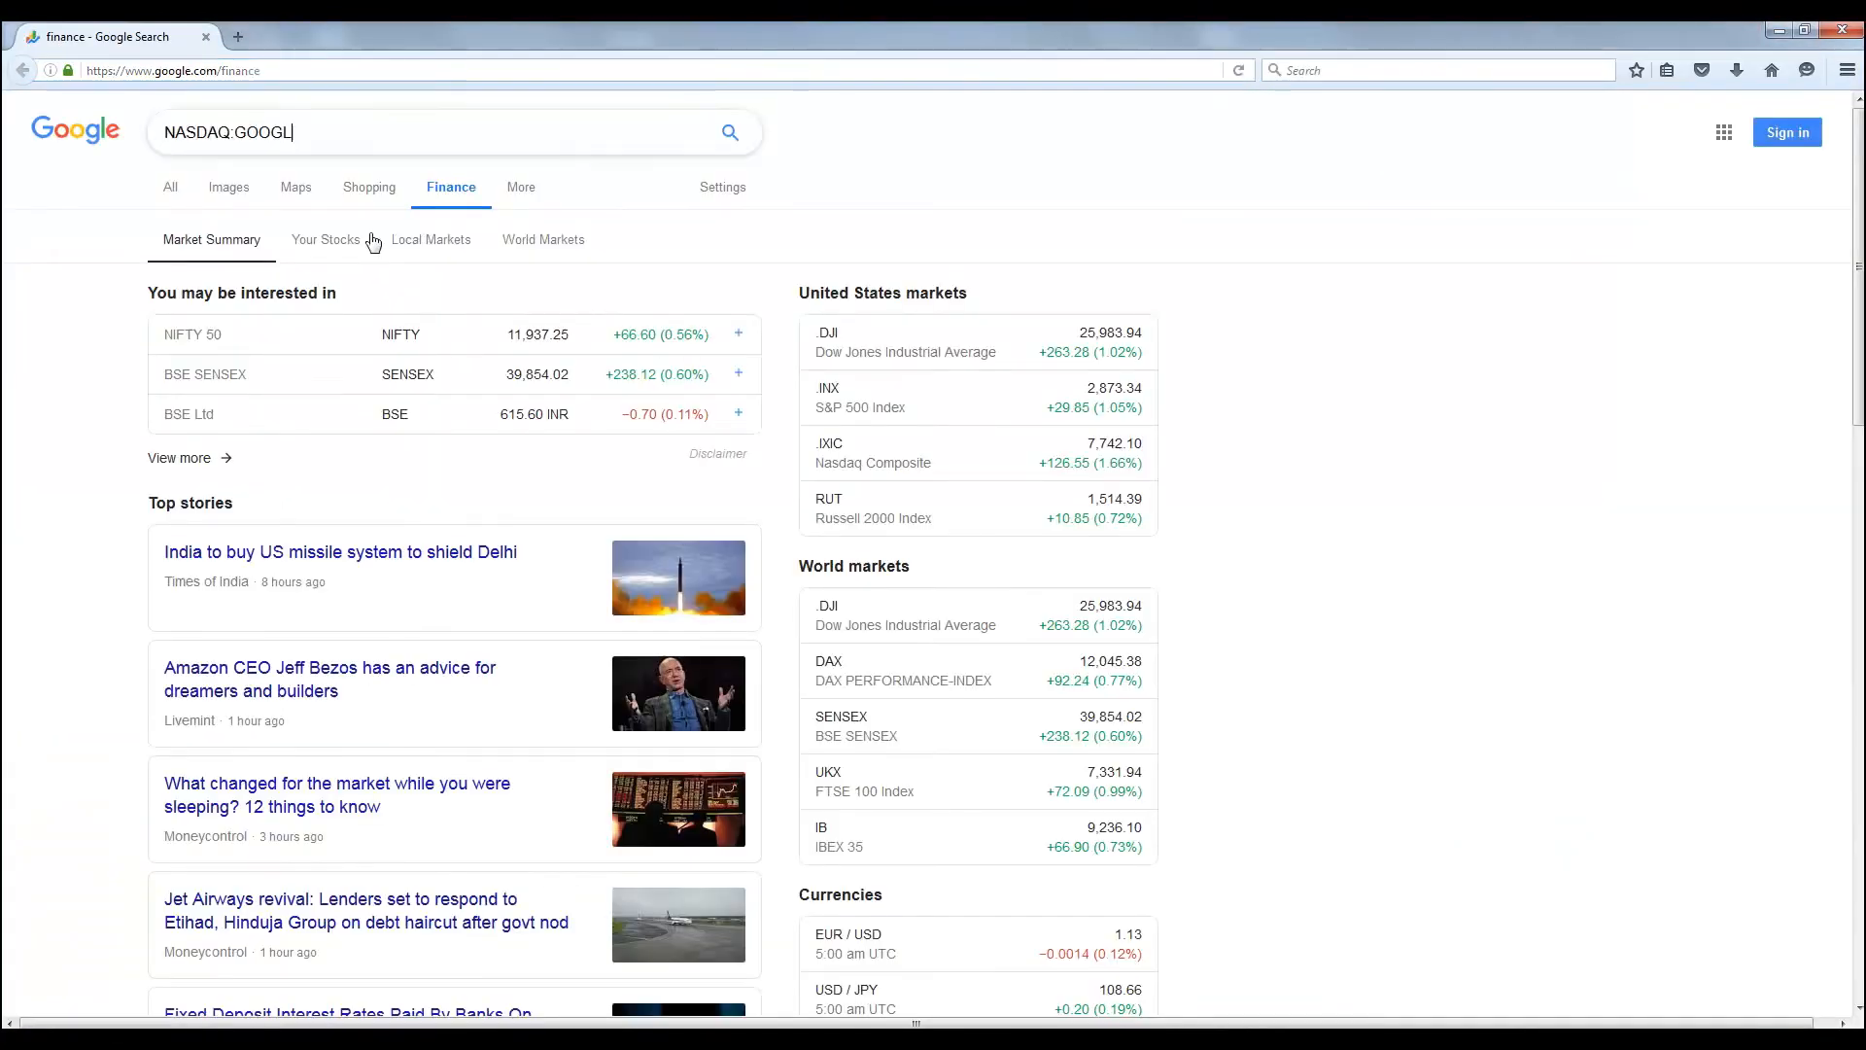
pyautogui.press('Return')
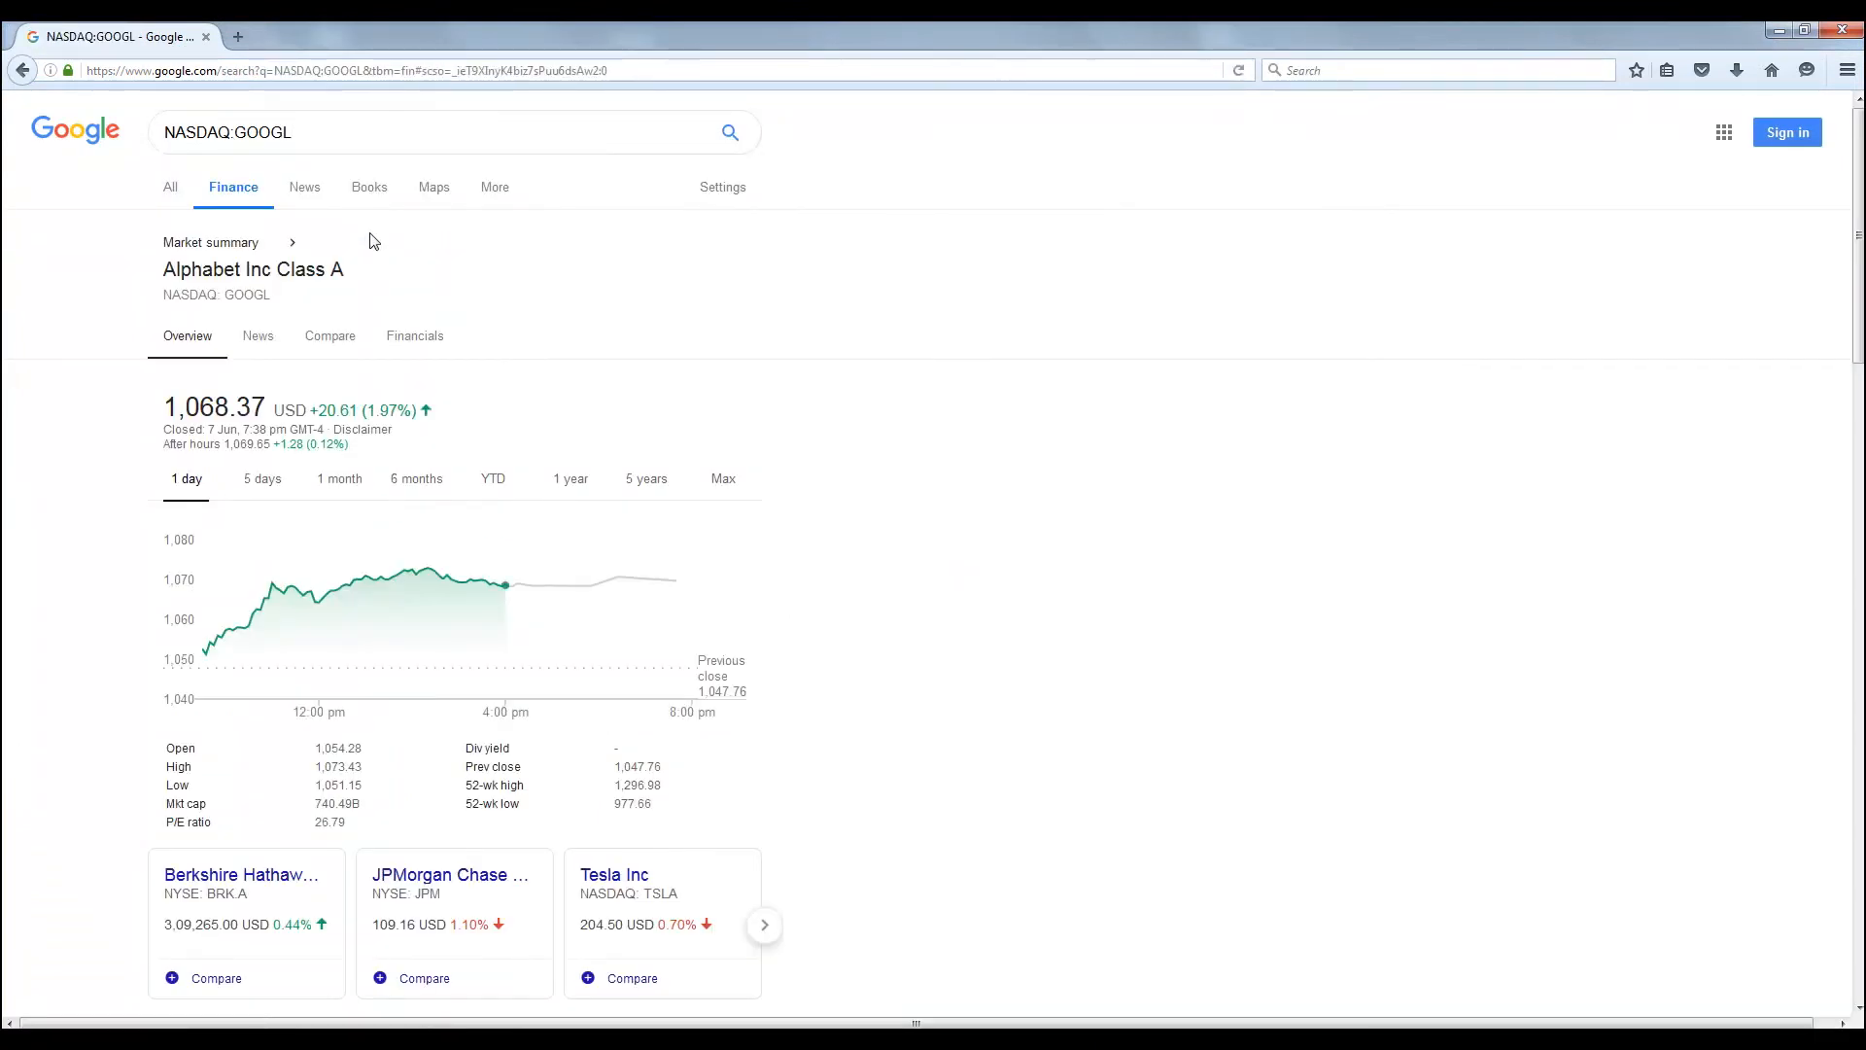
pyautogui.hotkey('ctrl', 'a')
pyautogui.write('NSC:INVALID')
pyautogui.press('Return')
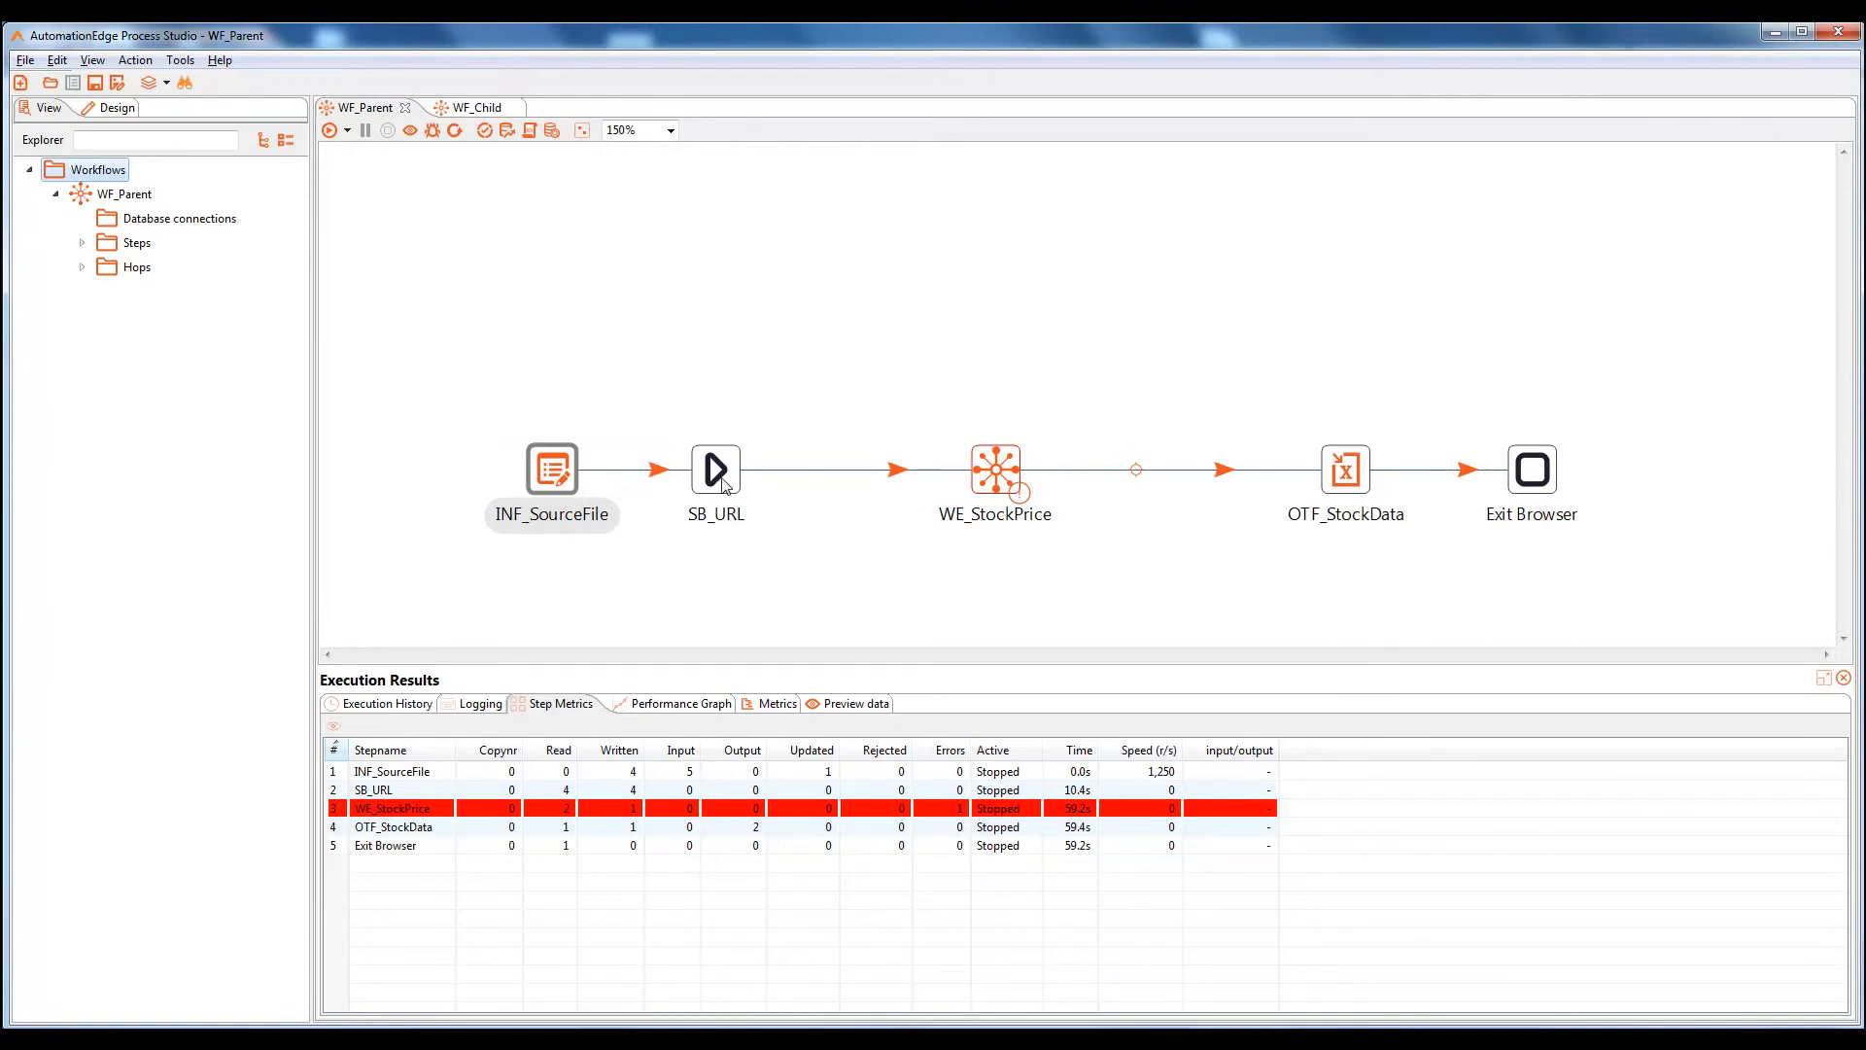
# Show the run's log and highlight the missing price X-Path in the first error line
pyautogui.moveTo(709, 528)
pyautogui.click(472, 711)
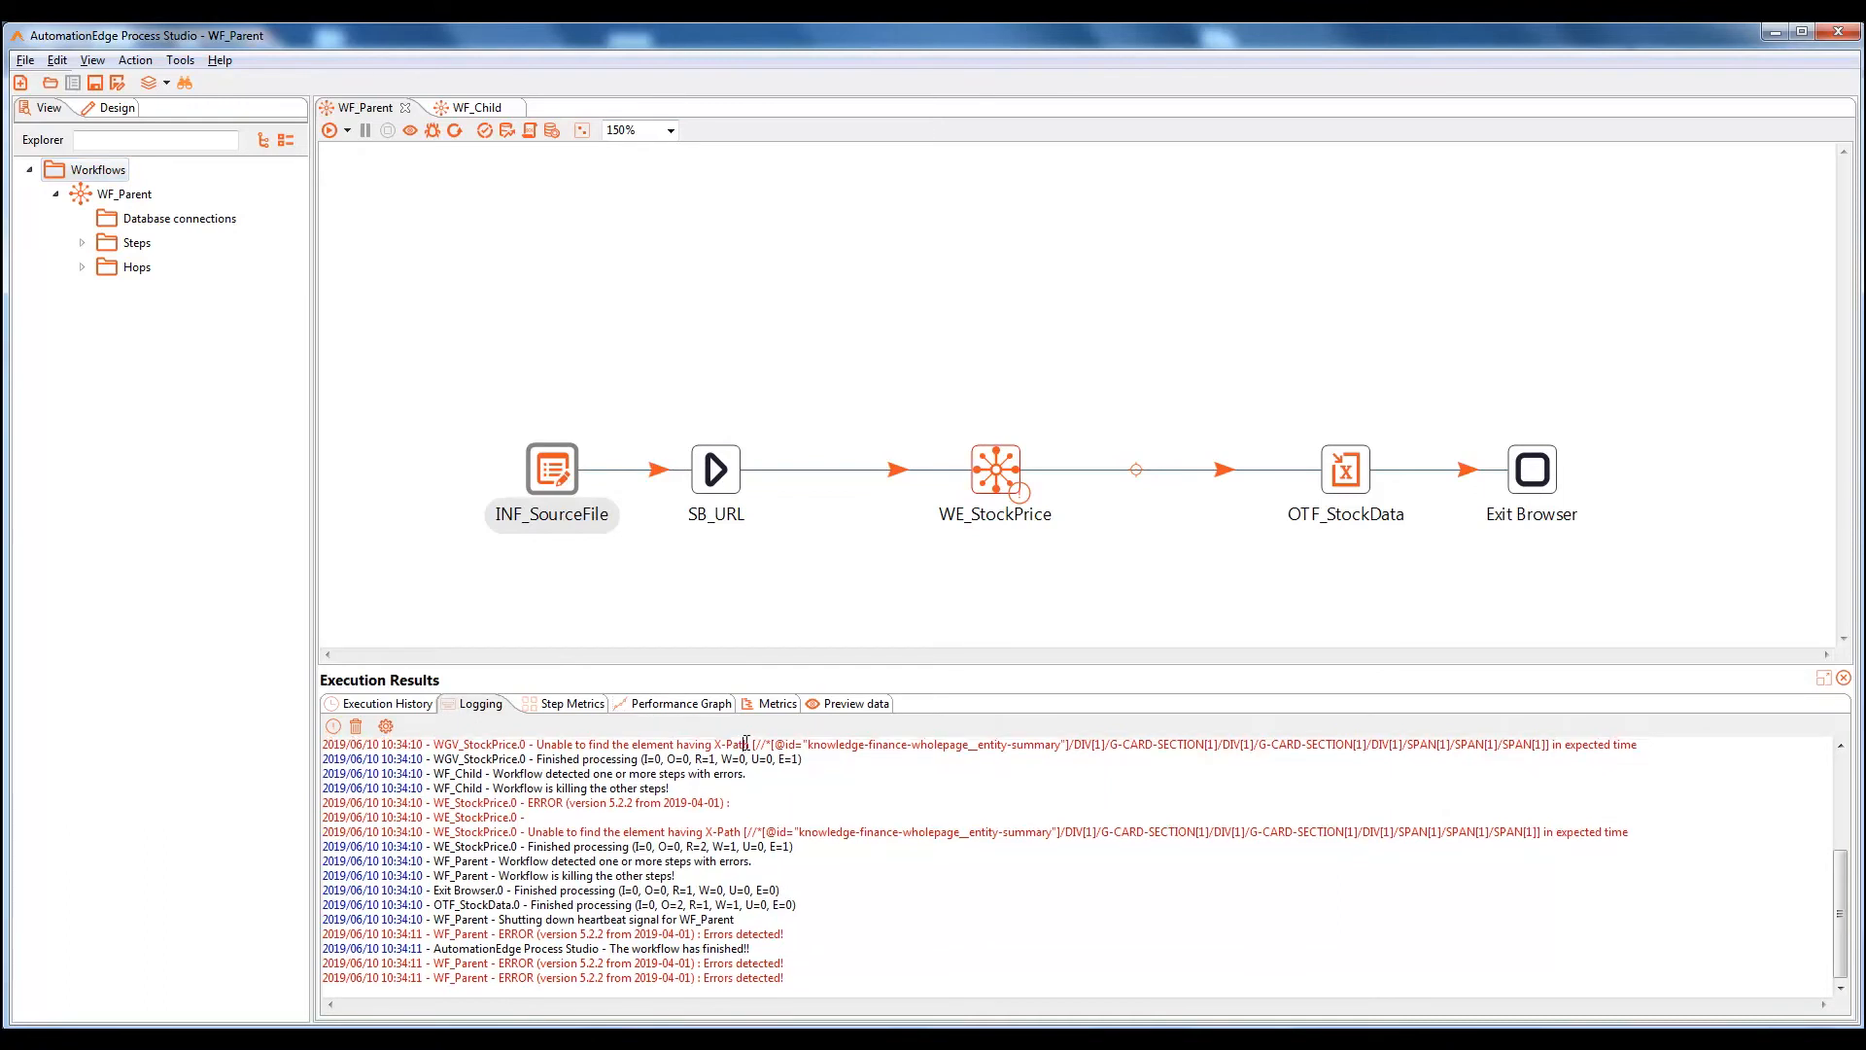
pyautogui.moveTo(557, 745); pyautogui.dragTo(1652, 747)
pyautogui.click(1303, 779)
pyautogui.moveTo(714, 745); pyautogui.dragTo(1372, 750)
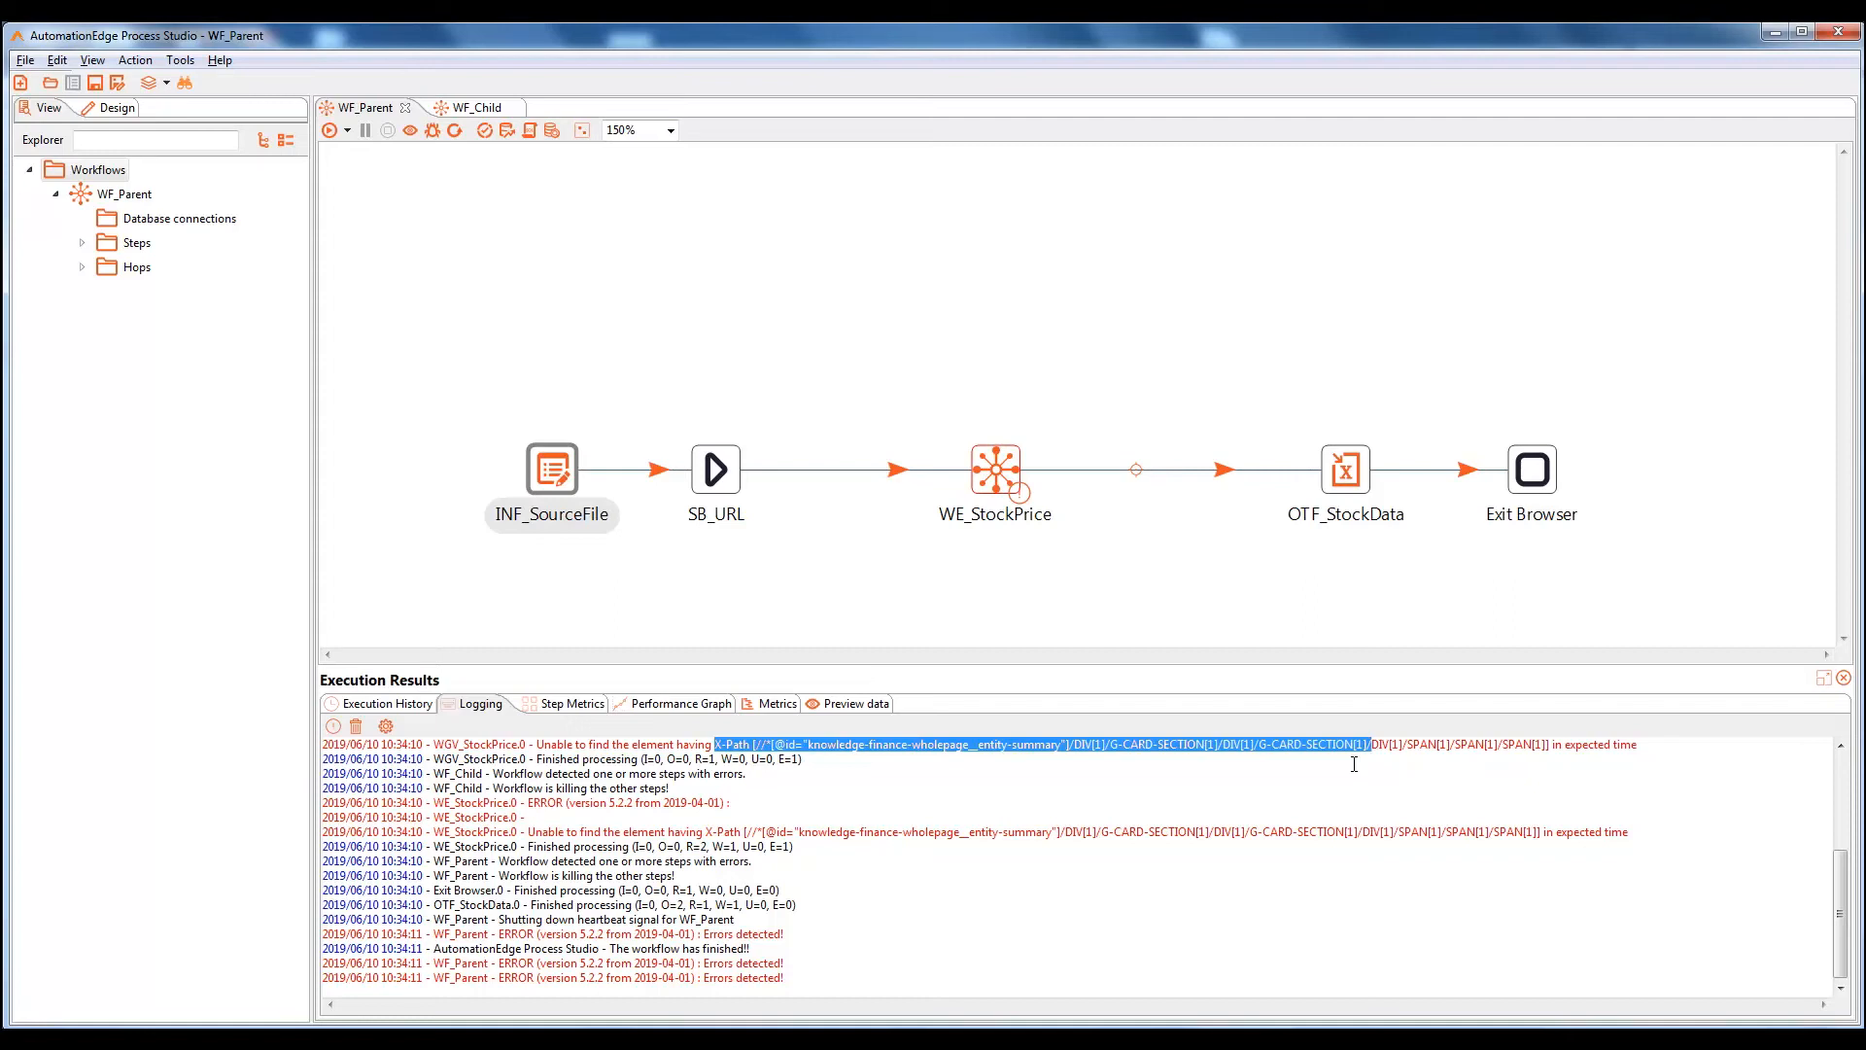
pyautogui.click(1271, 789)
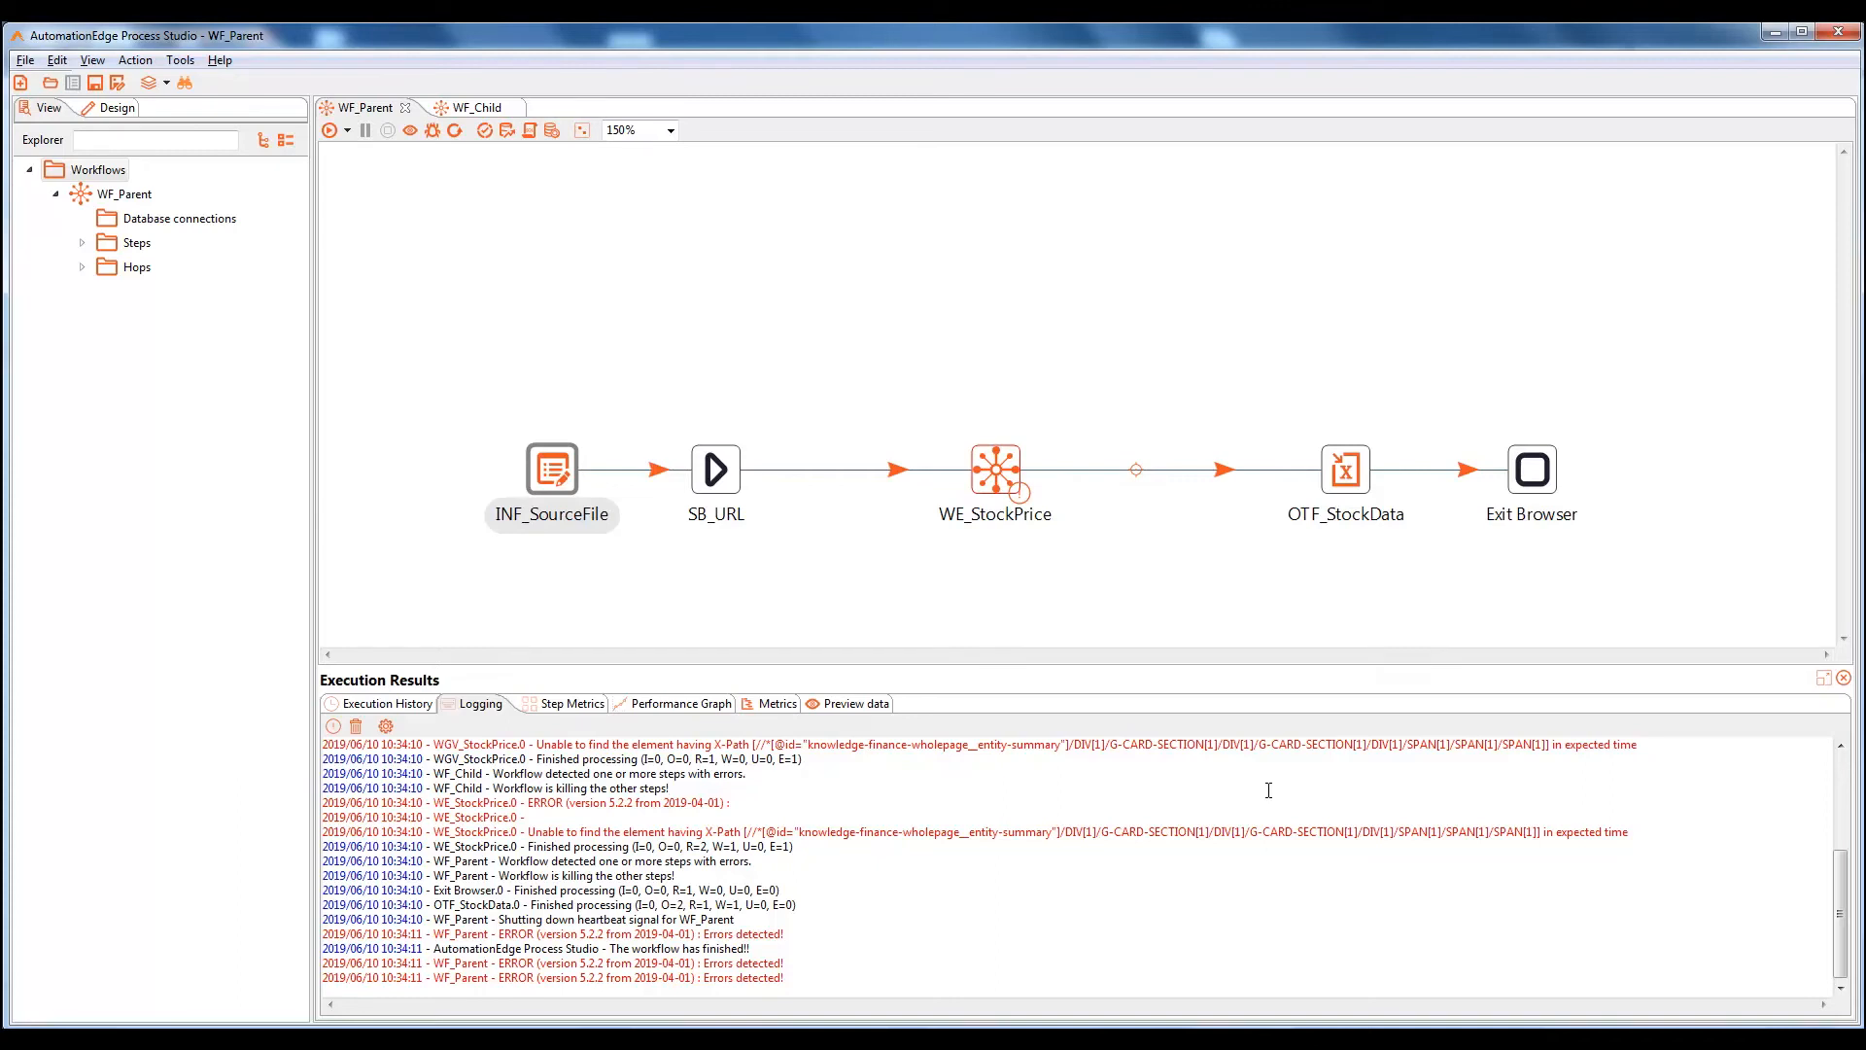
# Place a Dummy (do nothing) step above WE_StockPrice
pyautogui.click(110, 107)
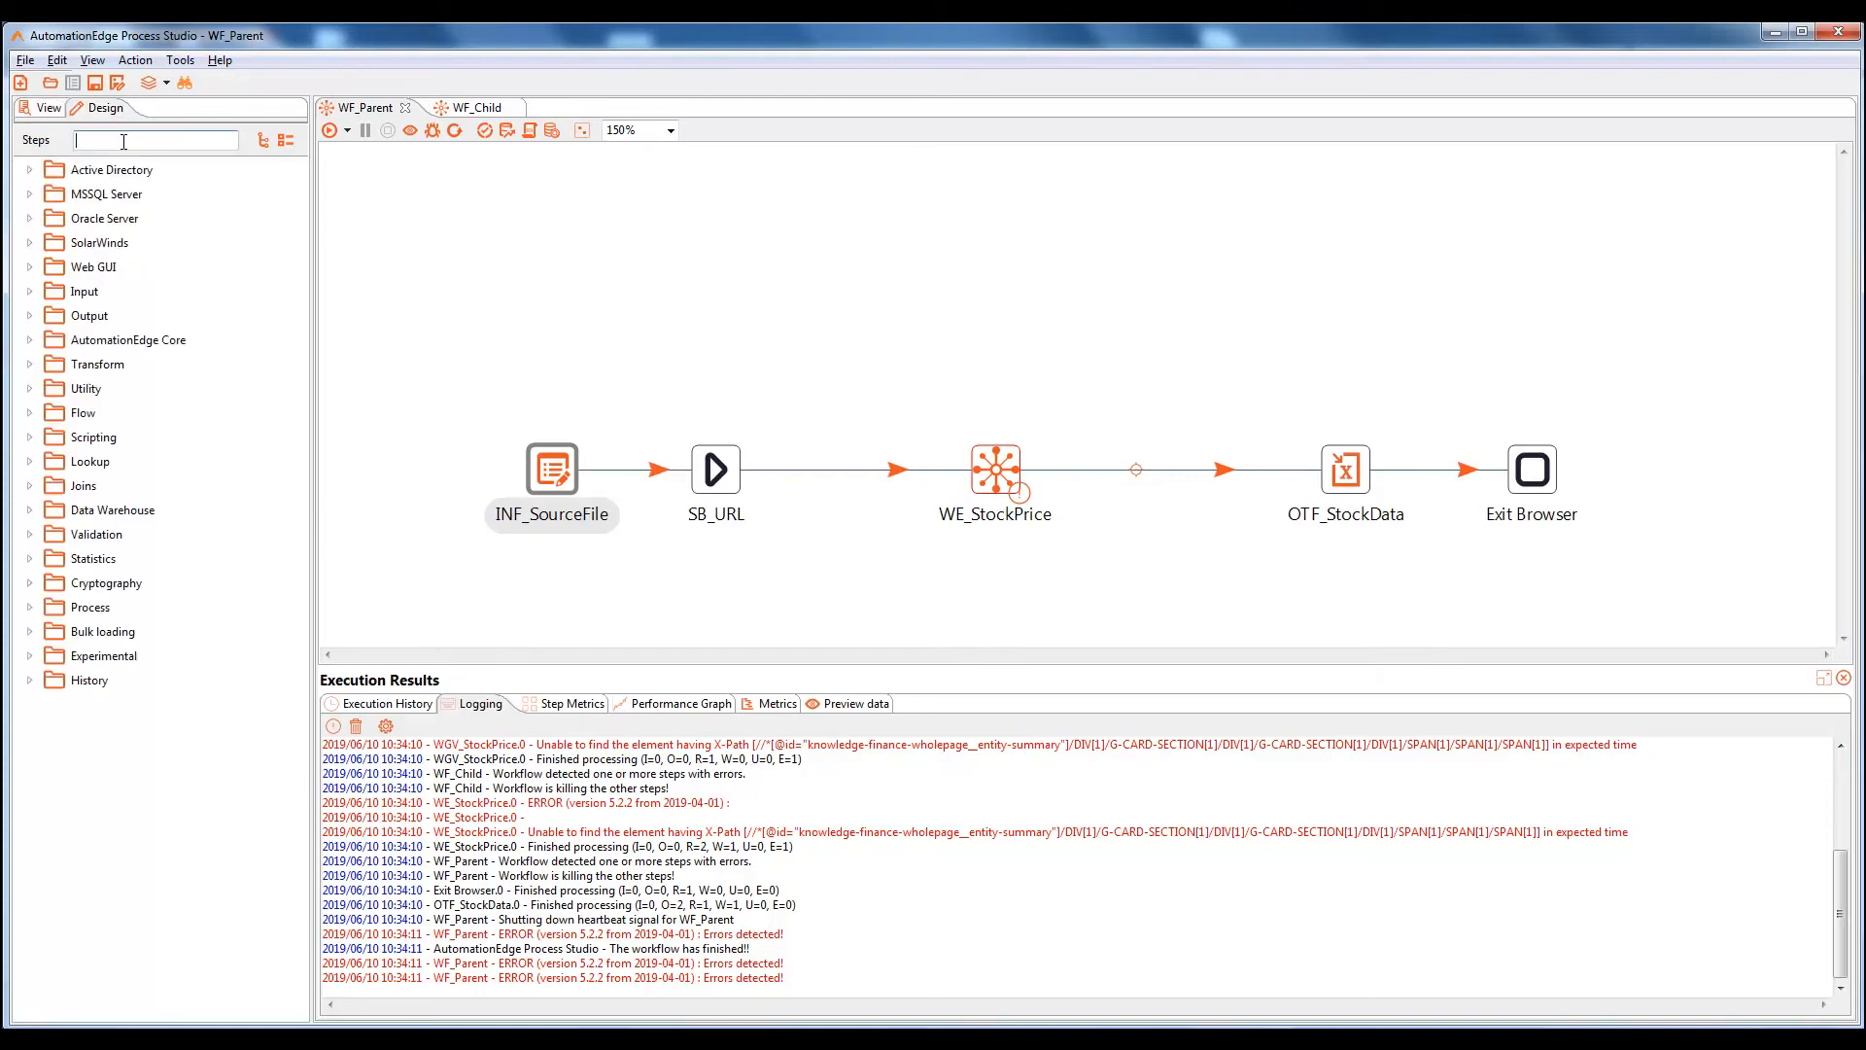
pyautogui.write('dumm')
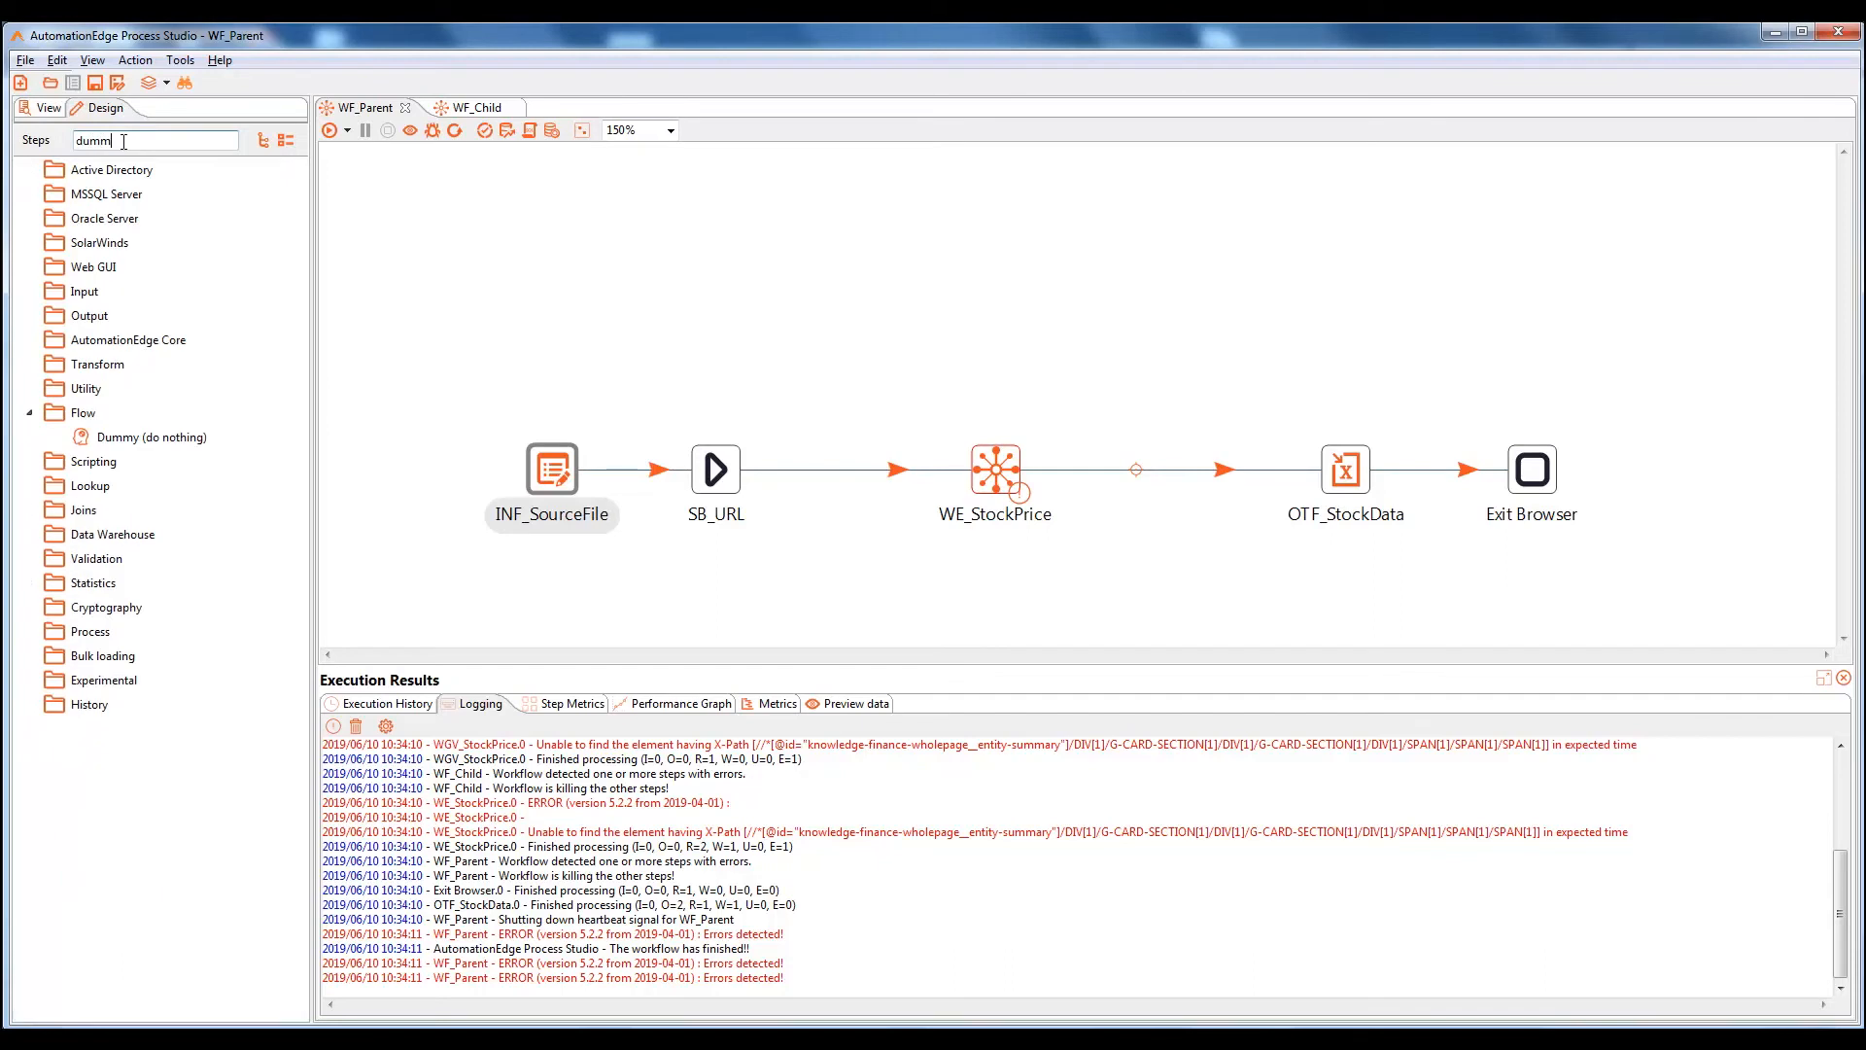
pyautogui.moveTo(146, 436); pyautogui.dragTo(1047, 301)
# Hop WE_StockPrice to the Dummy step as 'Error handling of step' and save WF_Parent
pyautogui.moveTo(997, 478)
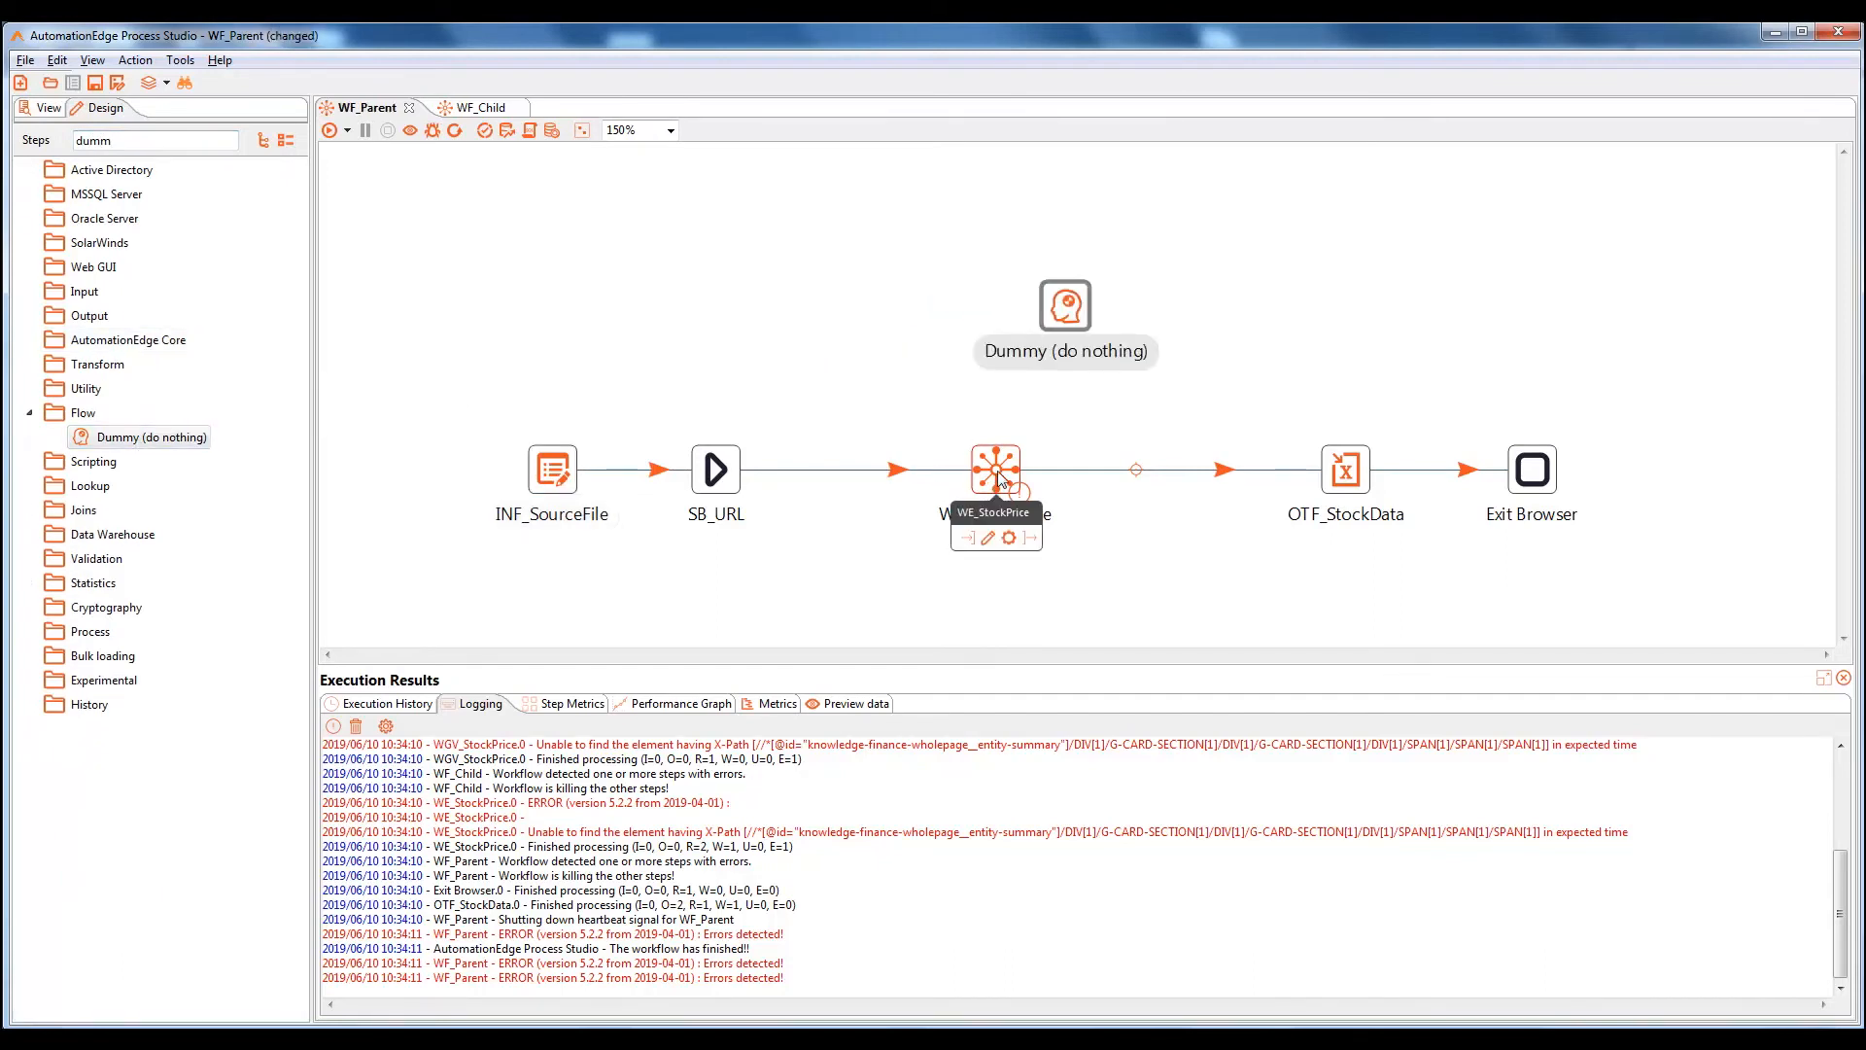
pyautogui.moveTo(1031, 537); pyautogui.dragTo(1062, 310)
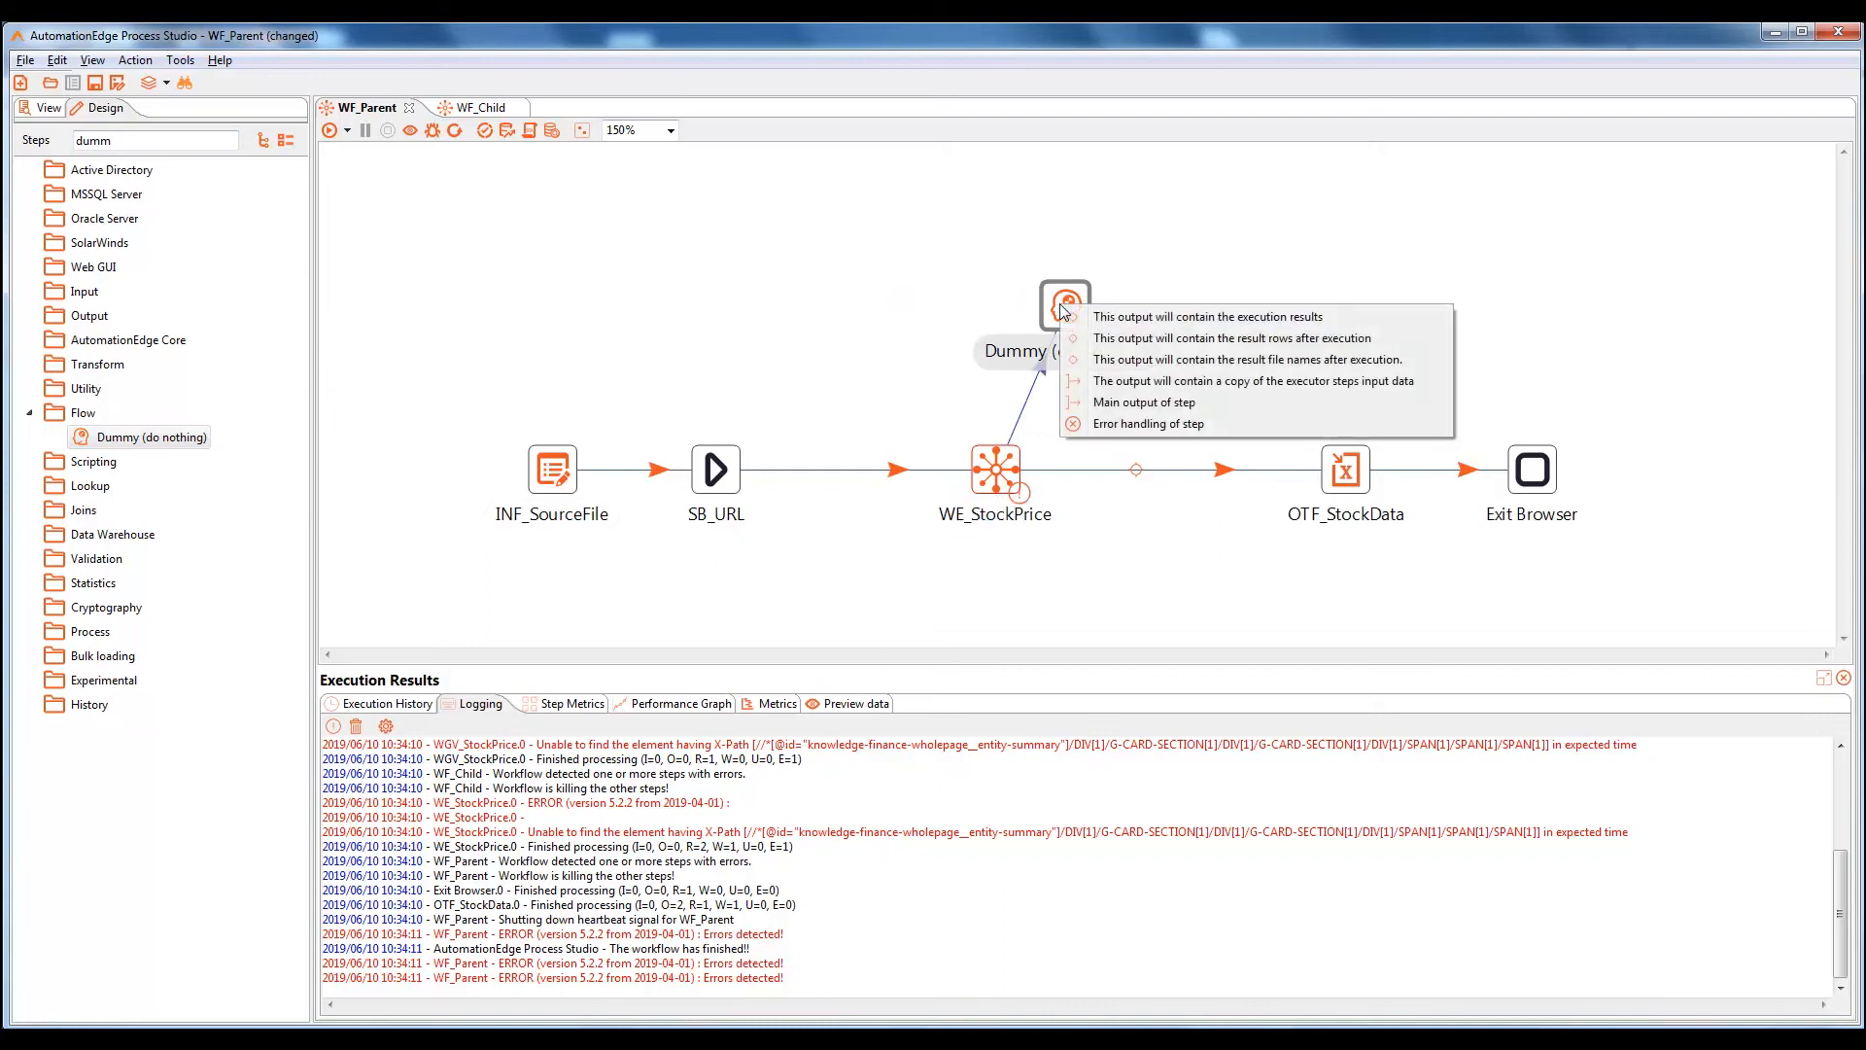
pyautogui.click(1118, 424)
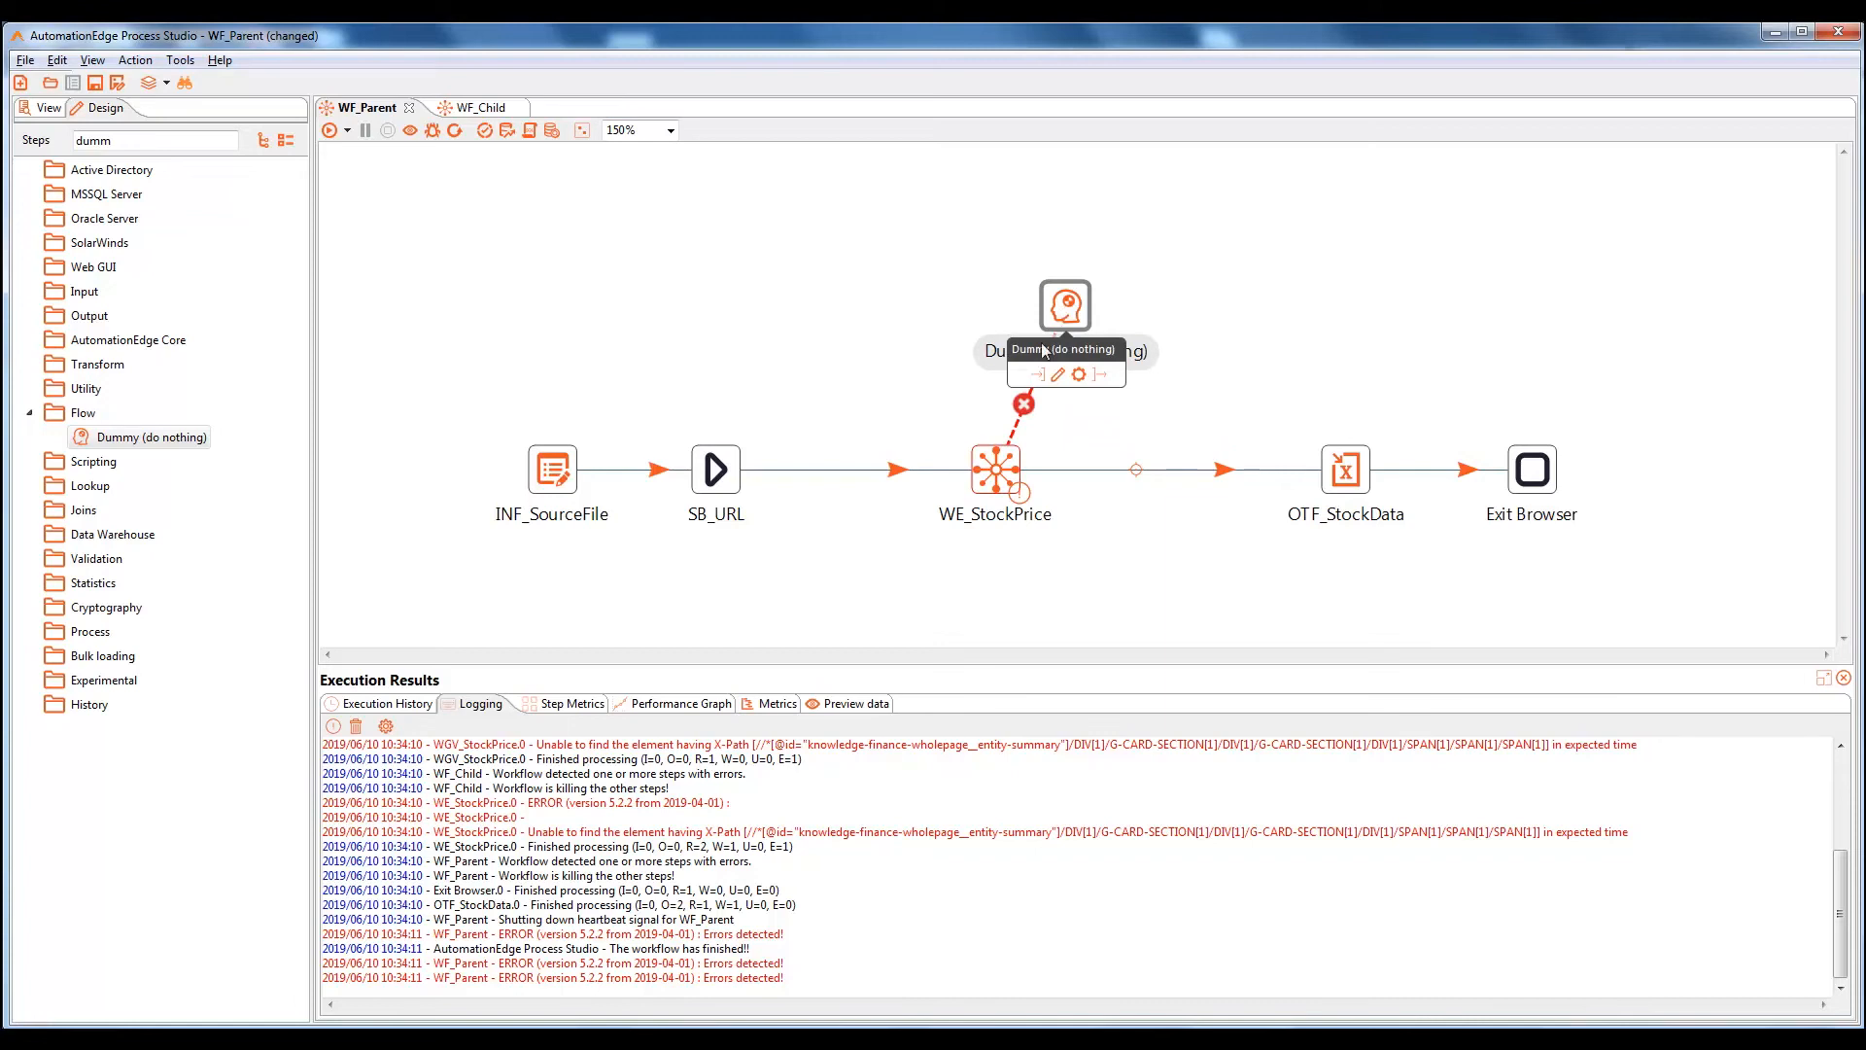
pyautogui.moveTo(994, 479)
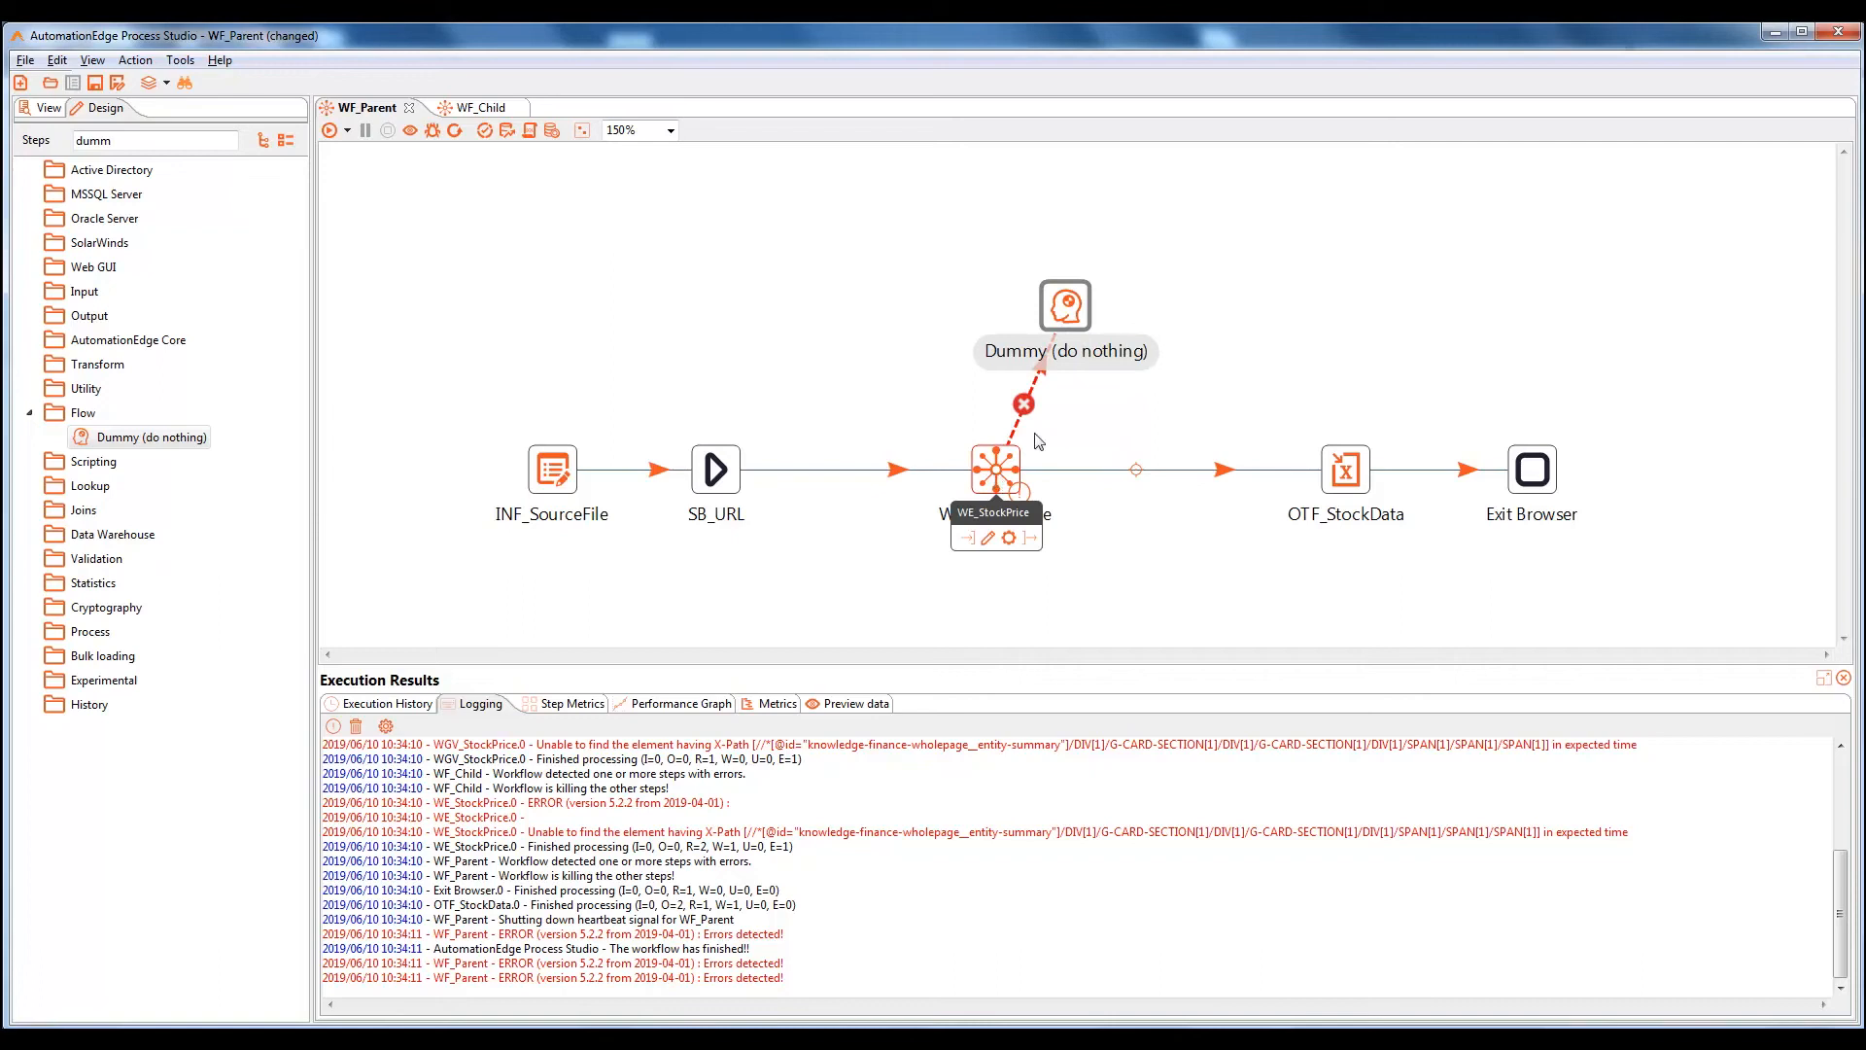
pyautogui.moveTo(1066, 311)
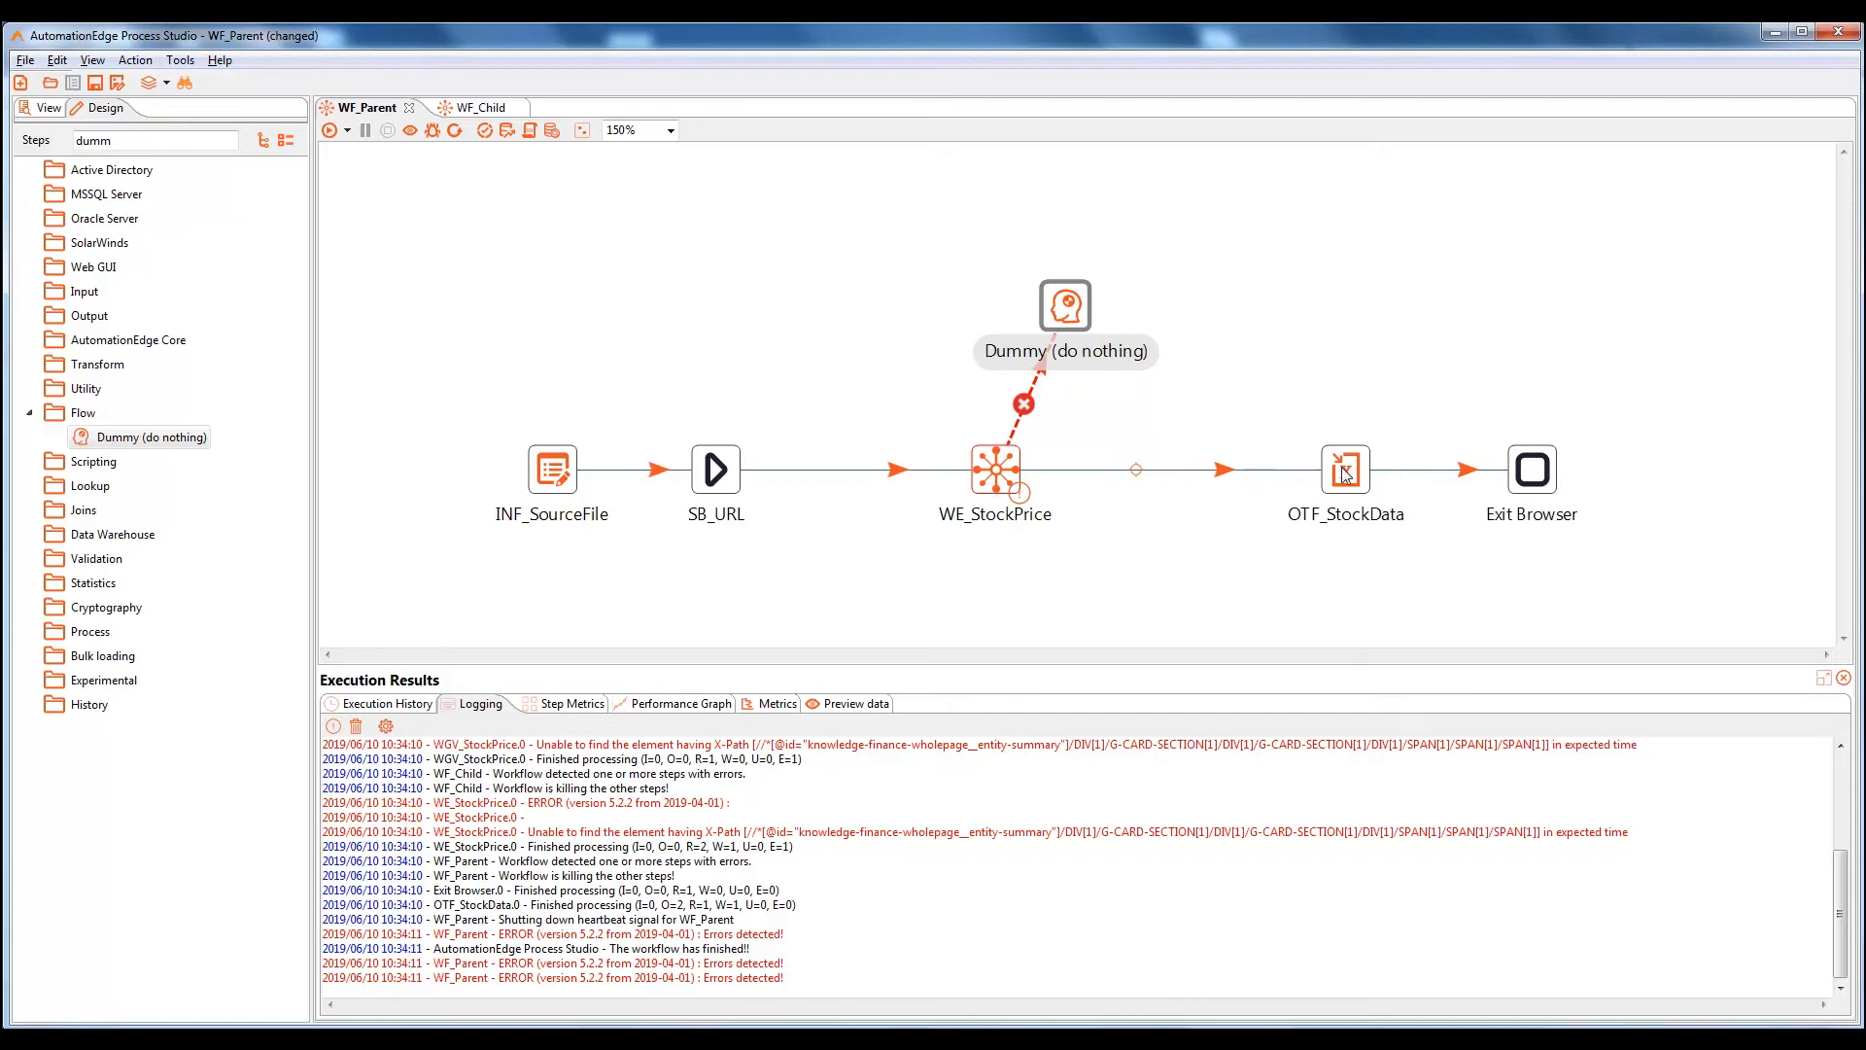
pyautogui.moveTo(1348, 474)
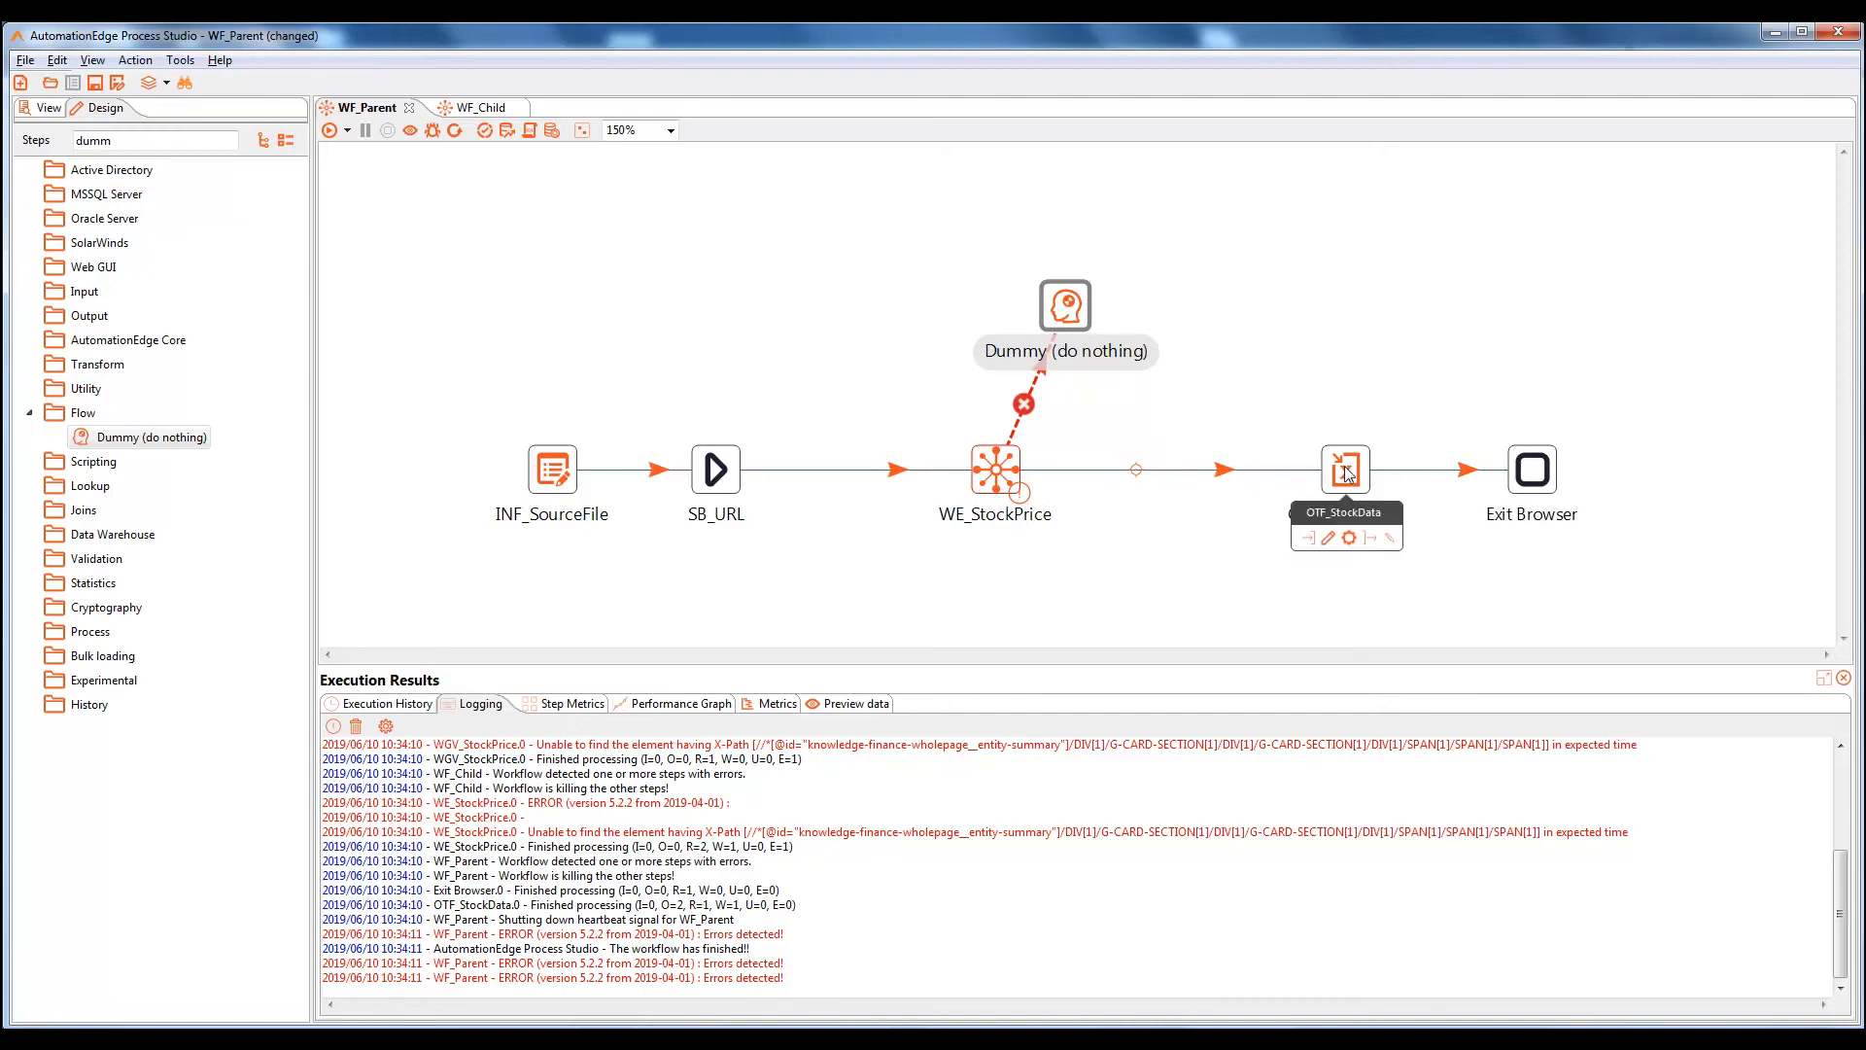
pyautogui.hotkey('ctrl', 's')
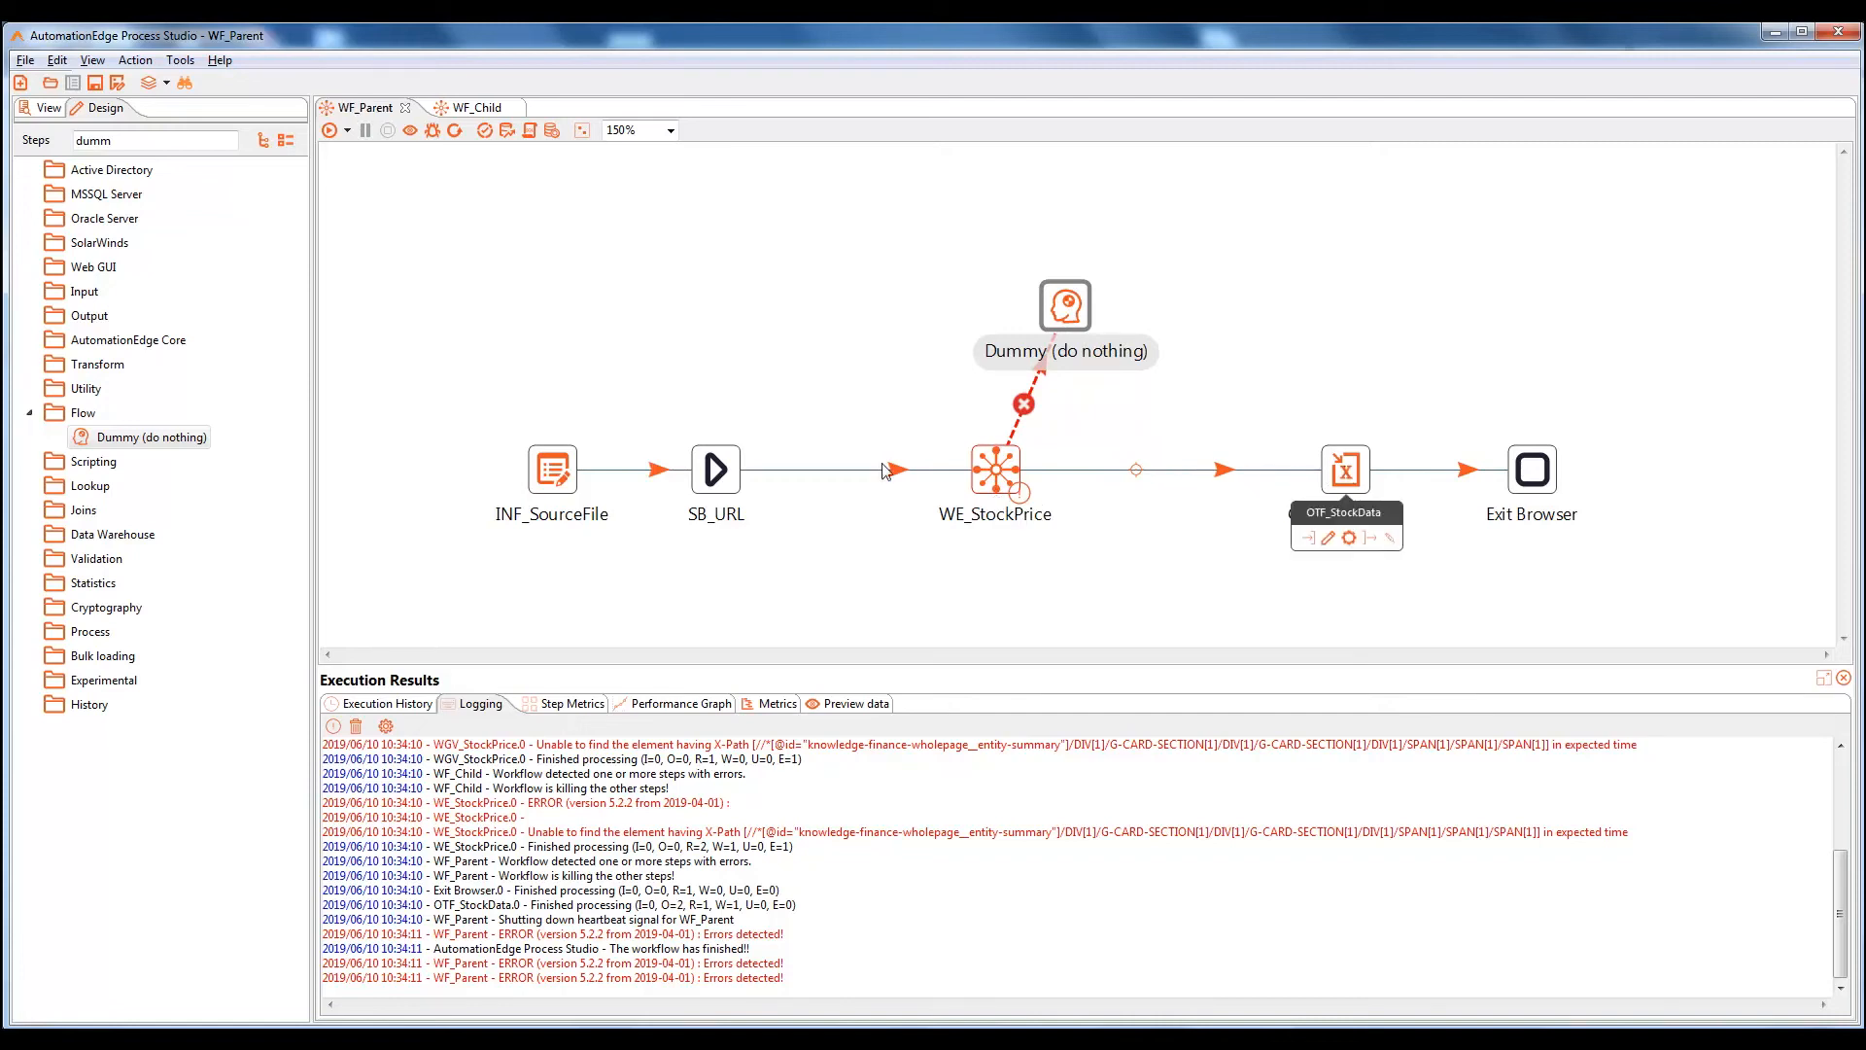
# Rerun WF_Parent, which searches Google Finance for NASDAQ:GOOGL and then NSC:INVALID
pyautogui.click(330, 131)
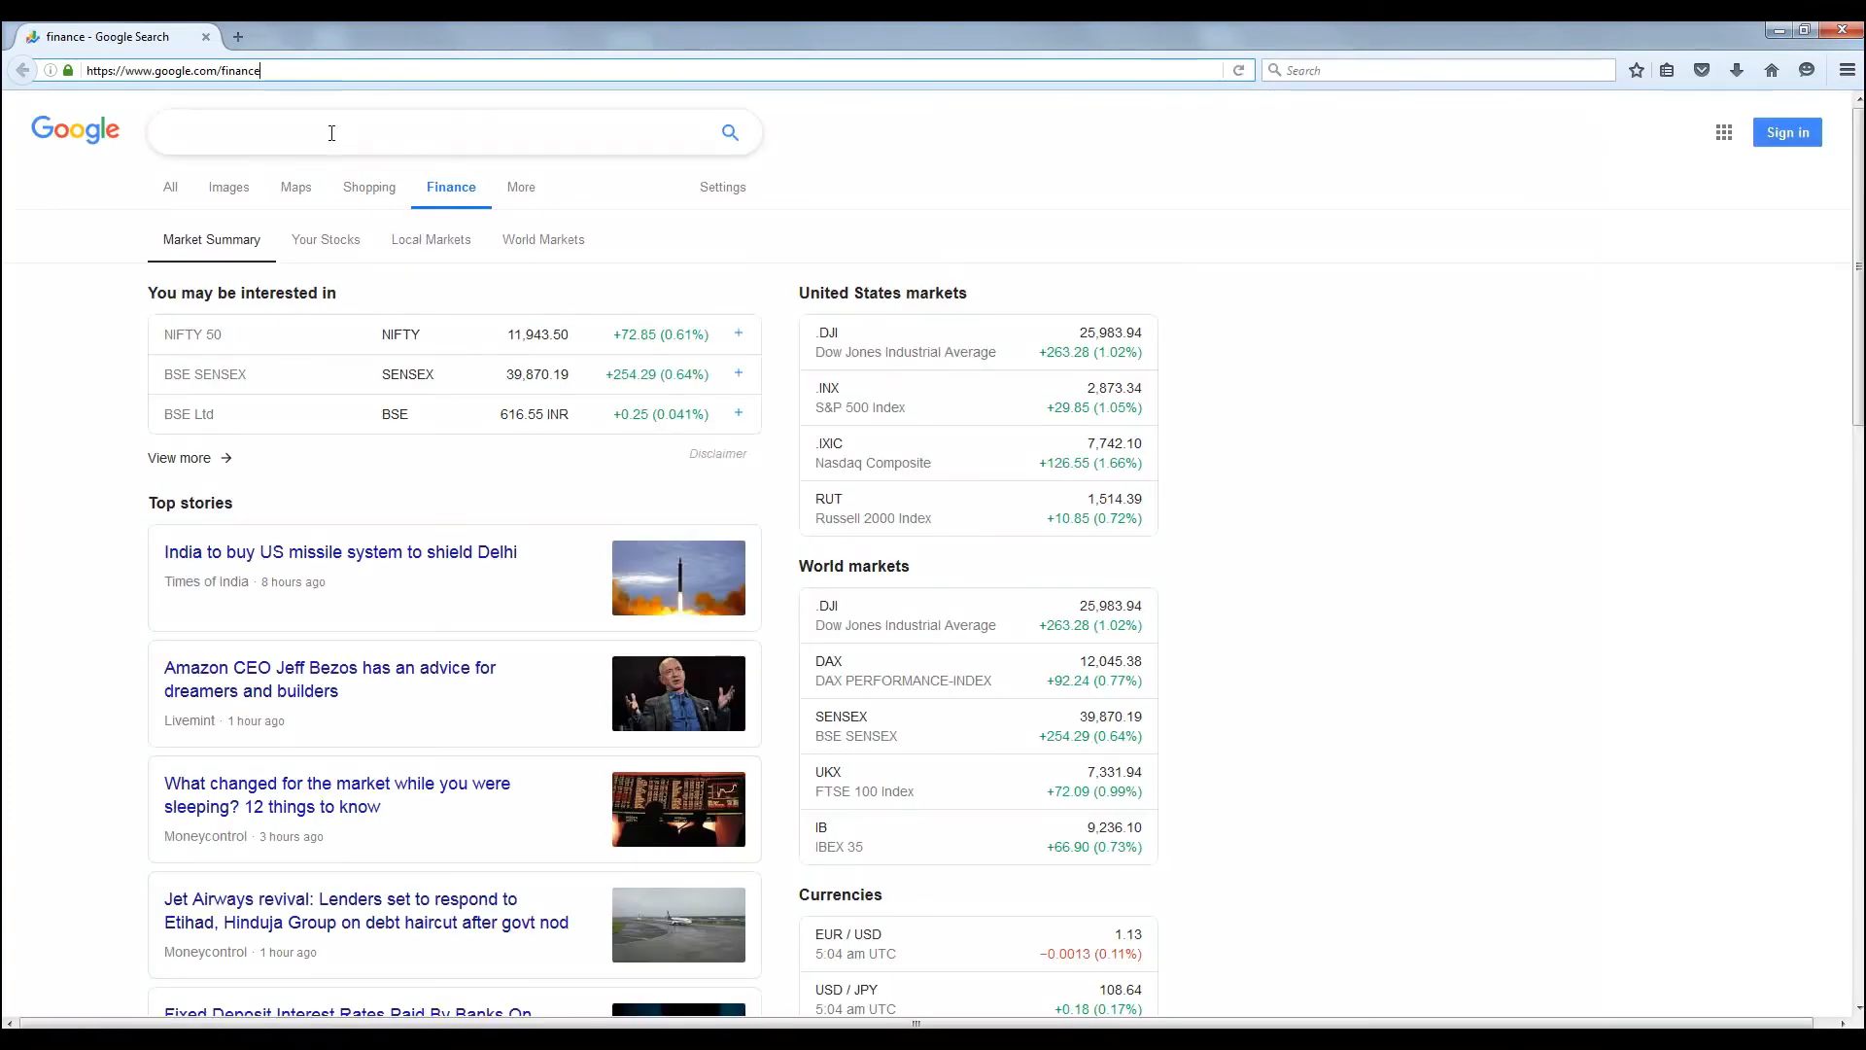
pyautogui.write('NASDAQ:GOOGL')
pyautogui.press('Return')
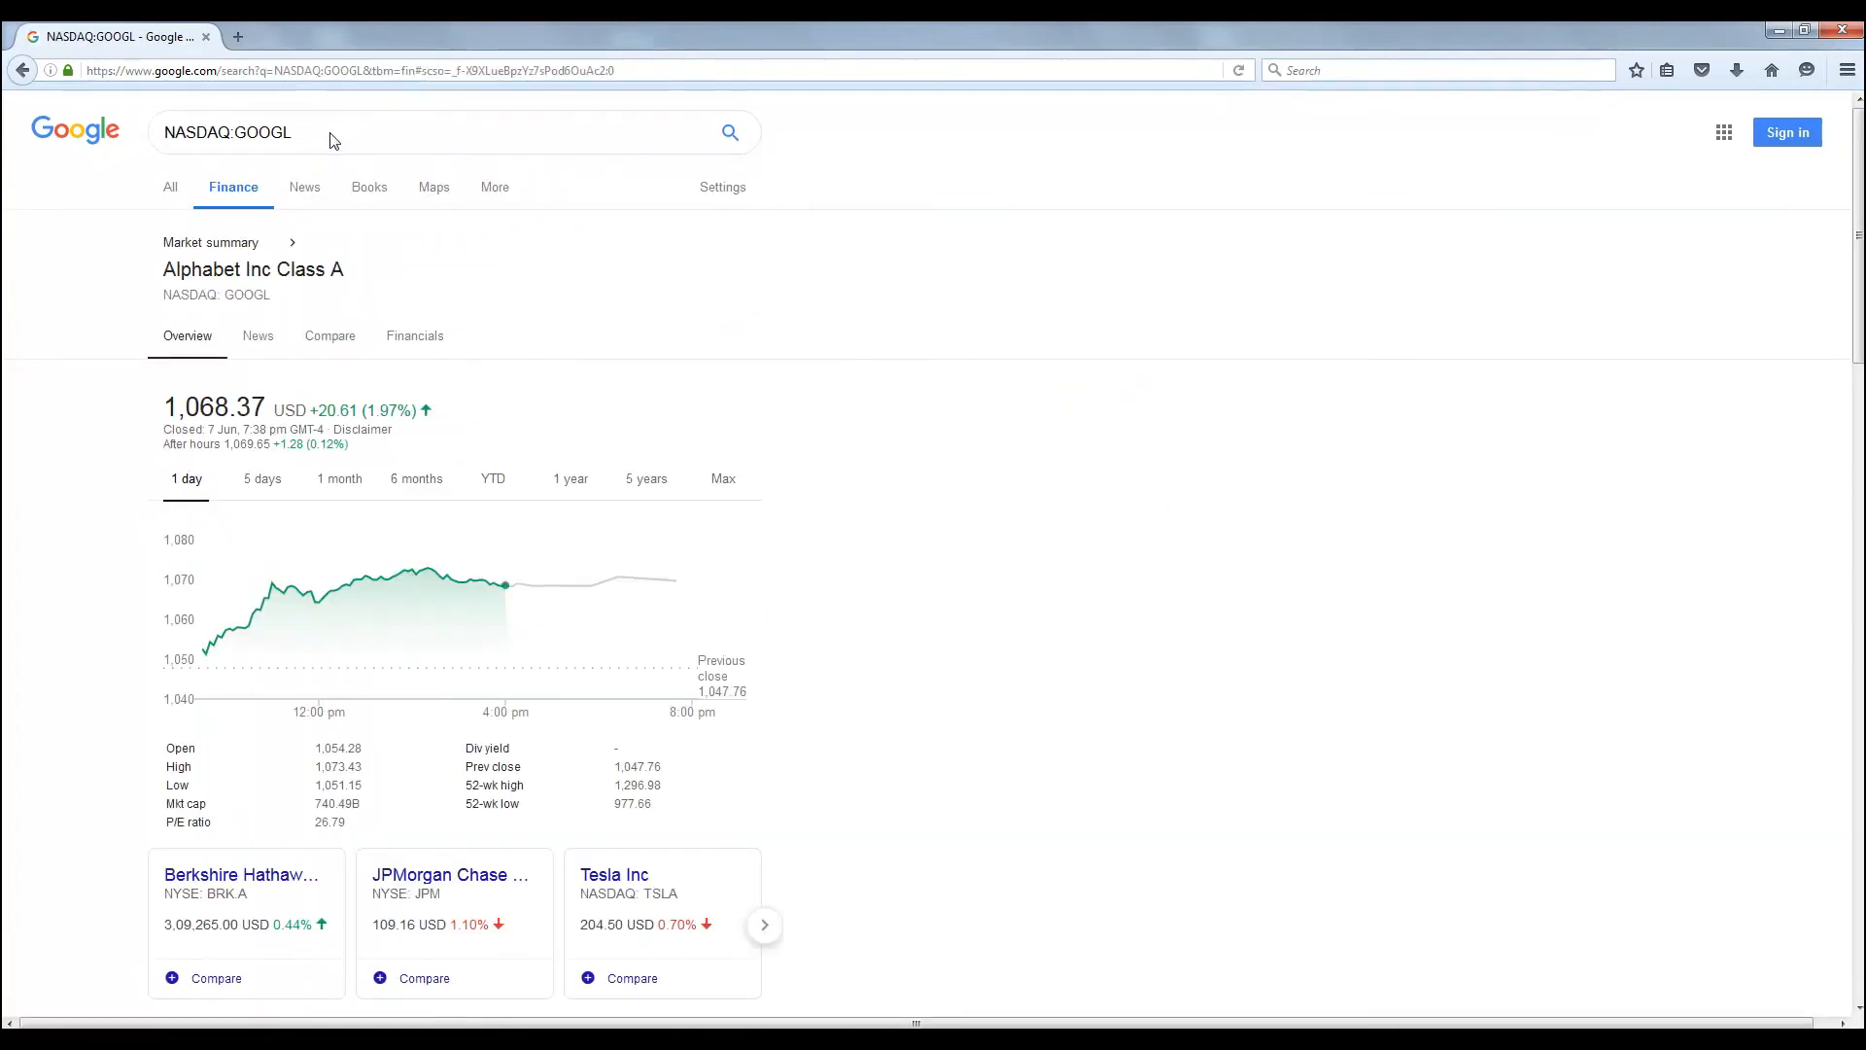
pyautogui.click(334, 141)
pyautogui.hotkey('ctrl', 'a')
pyautogui.press('BackSpace')
pyautogui.write('NSC:INVALID')
pyautogui.press('Return')
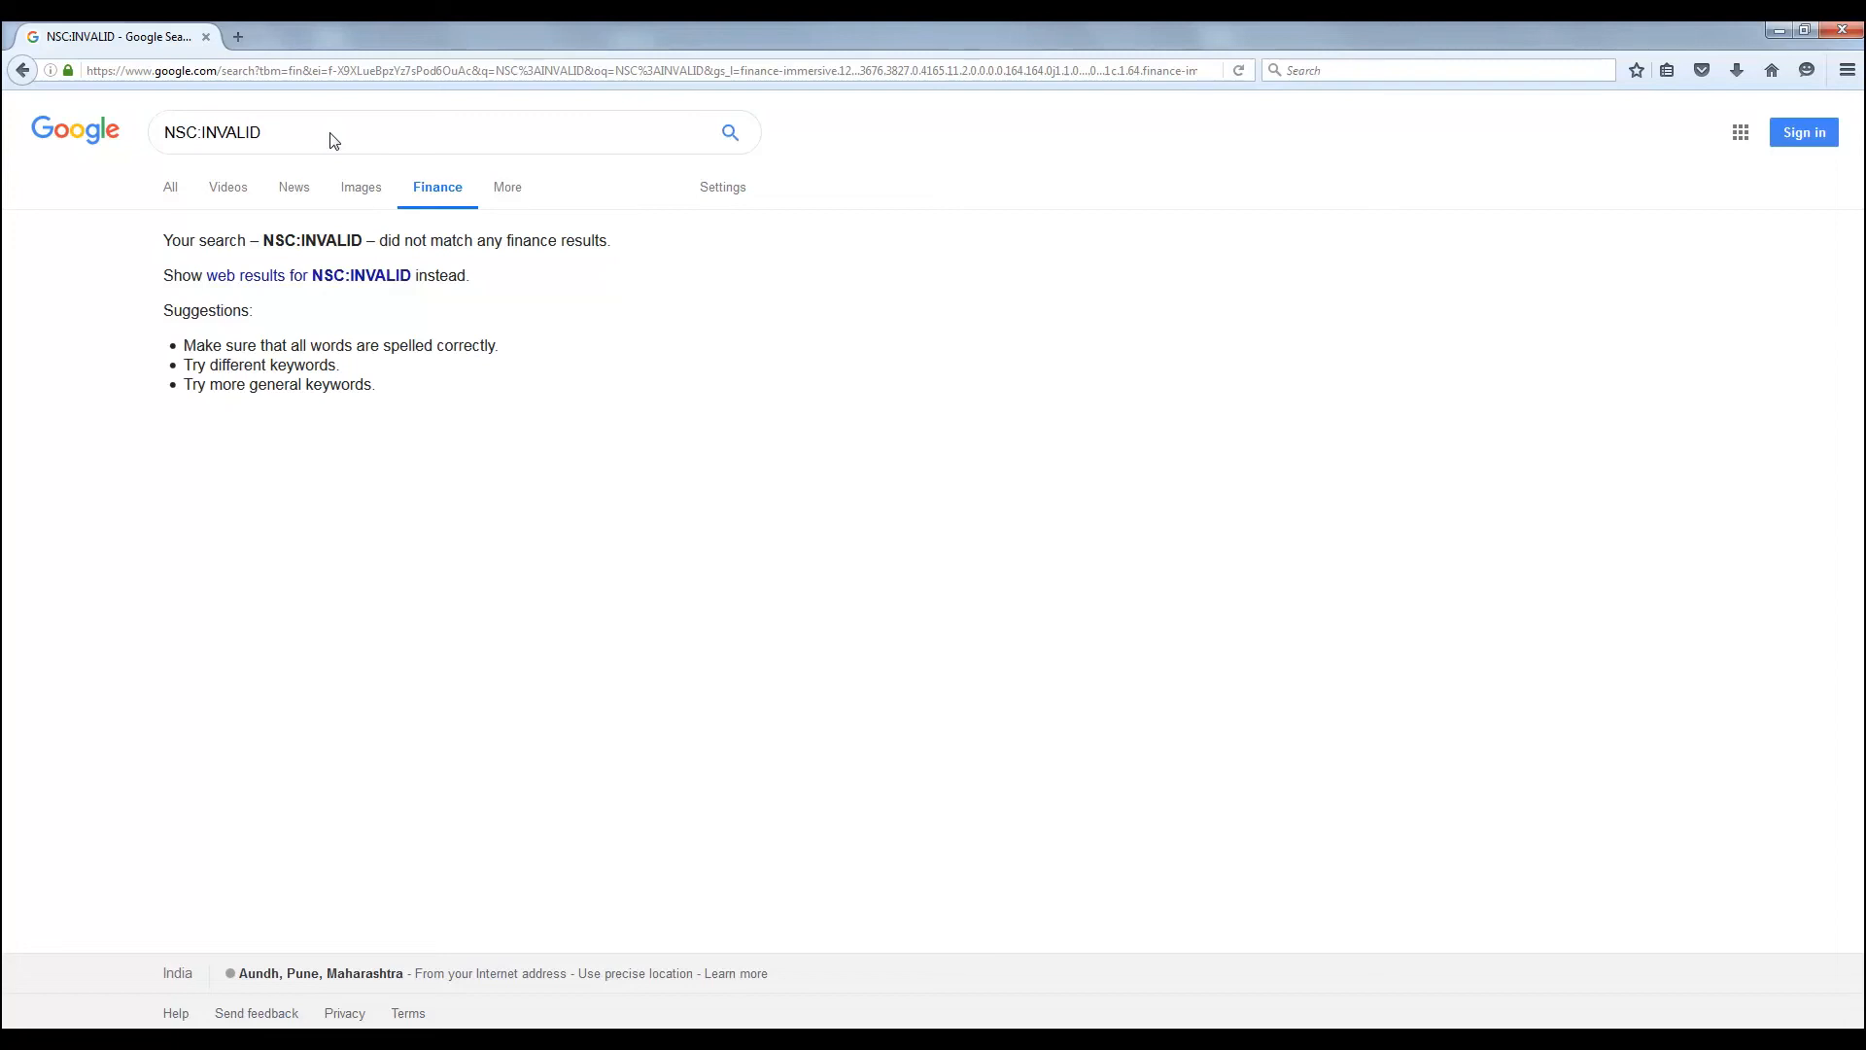
# Continue the lookups past the invalid symbol with NYSE:INFY and KRX:005930
pyautogui.tripleClick(333, 141)
pyautogui.write('NYSE:INFY')
pyautogui.press('Return')
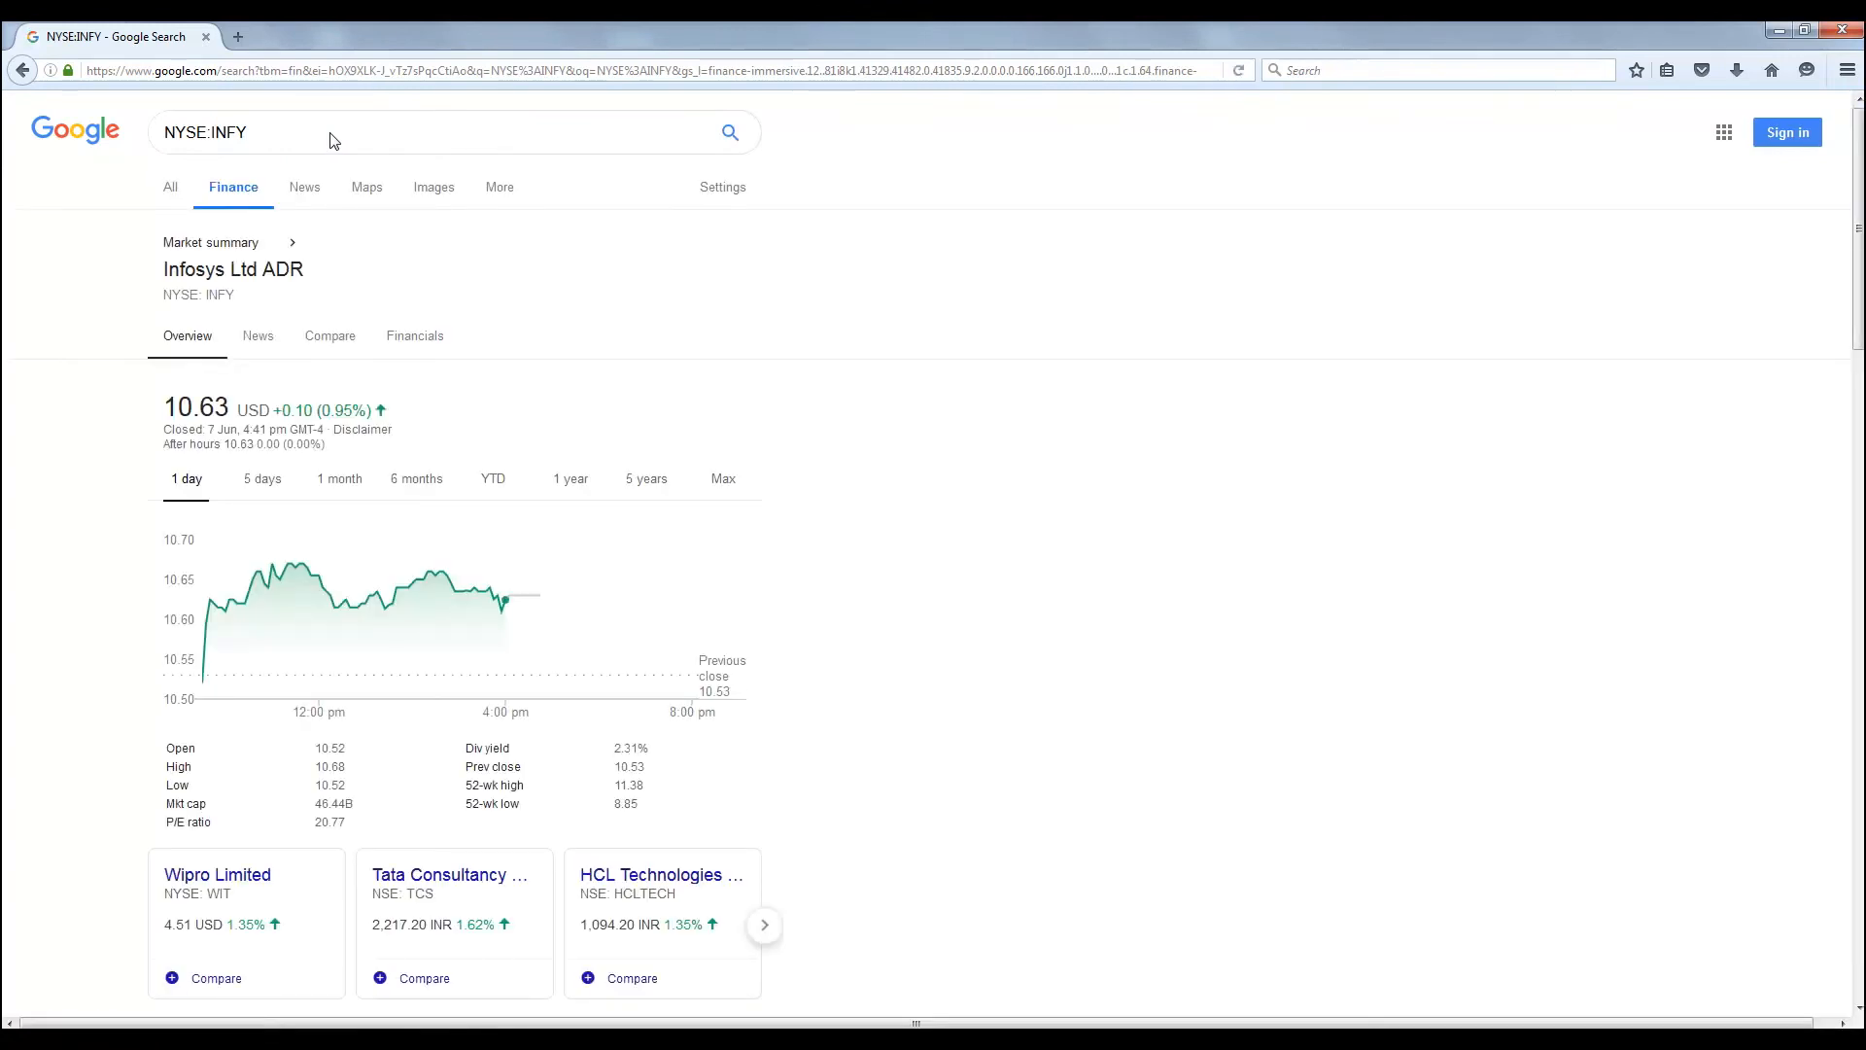
pyautogui.tripleClick(334, 141)
pyautogui.press('BackSpace')
pyautogui.write('KRX:005930')
pyautogui.press('Return')
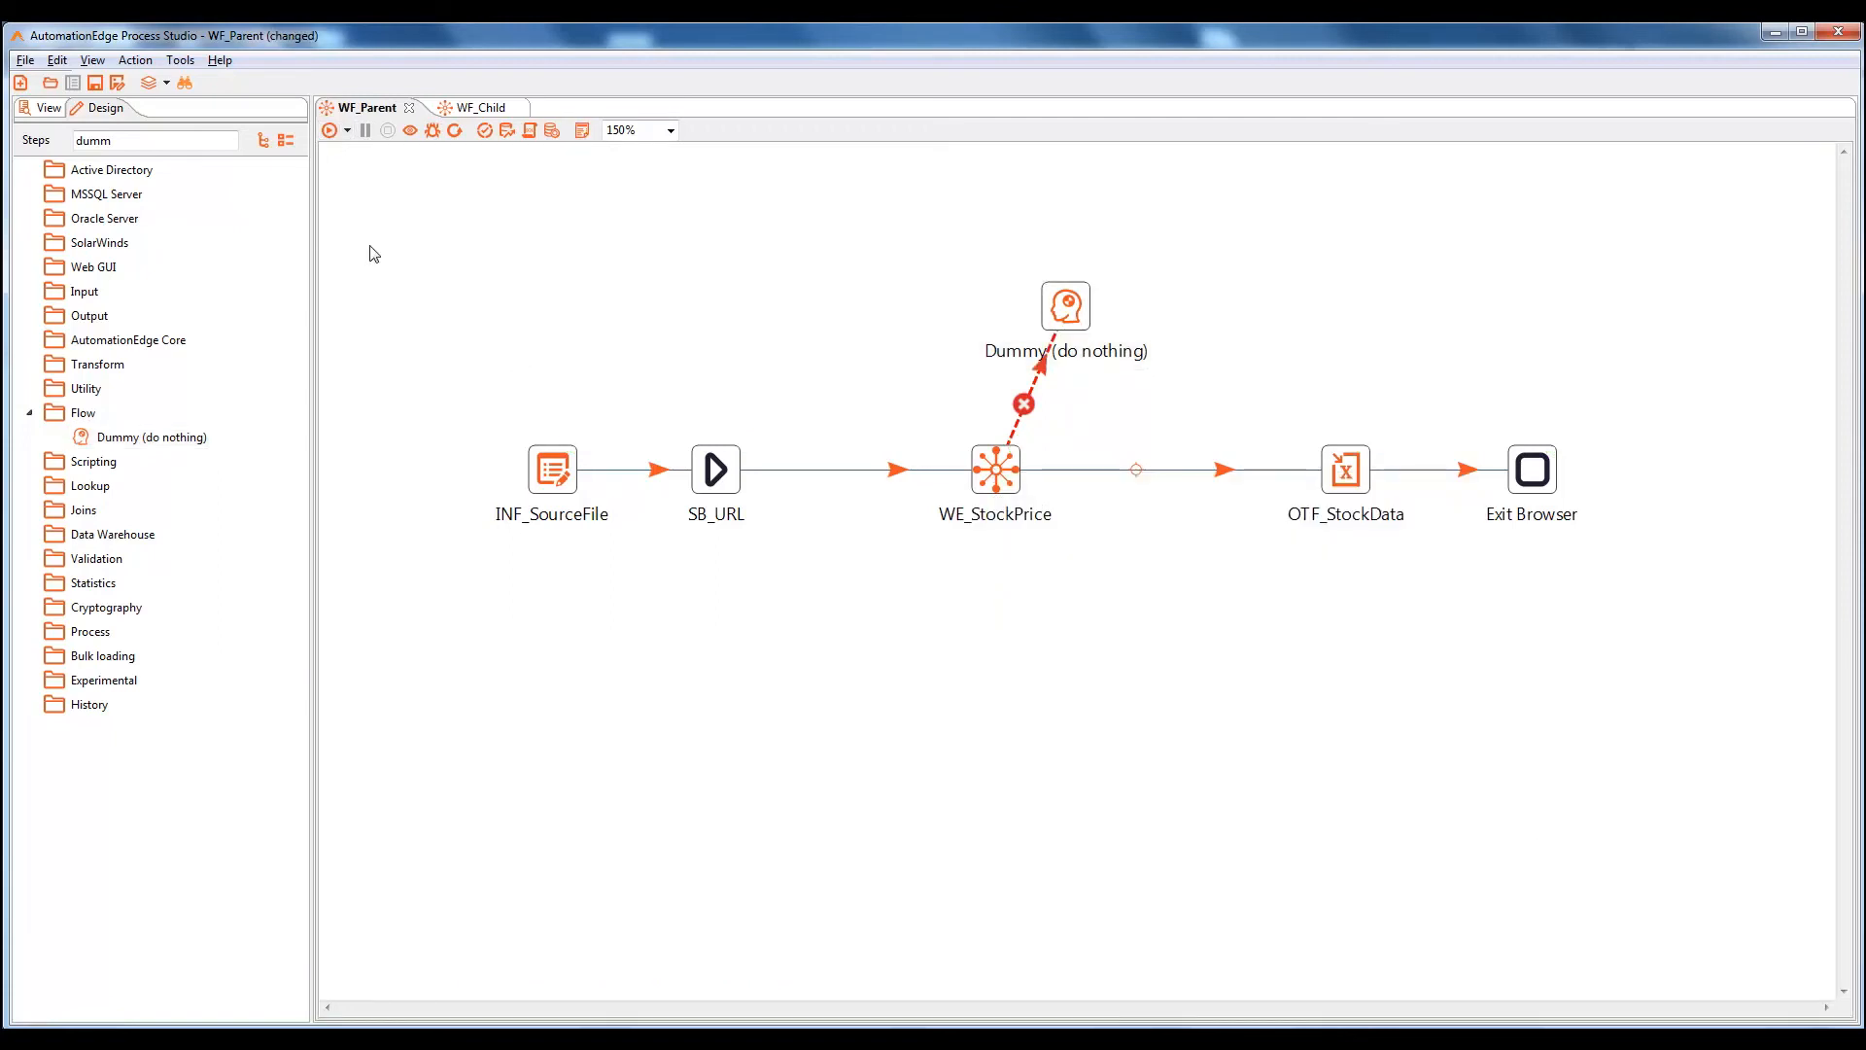
# Filter the step list for 'writ' and place a Write to log step left of Dummy
pyautogui.click(131, 143)
pyautogui.press('BackSpace')
pyautogui.press('BackSpace')
pyautogui.press('BackSpace')
pyautogui.press('BackSpace')
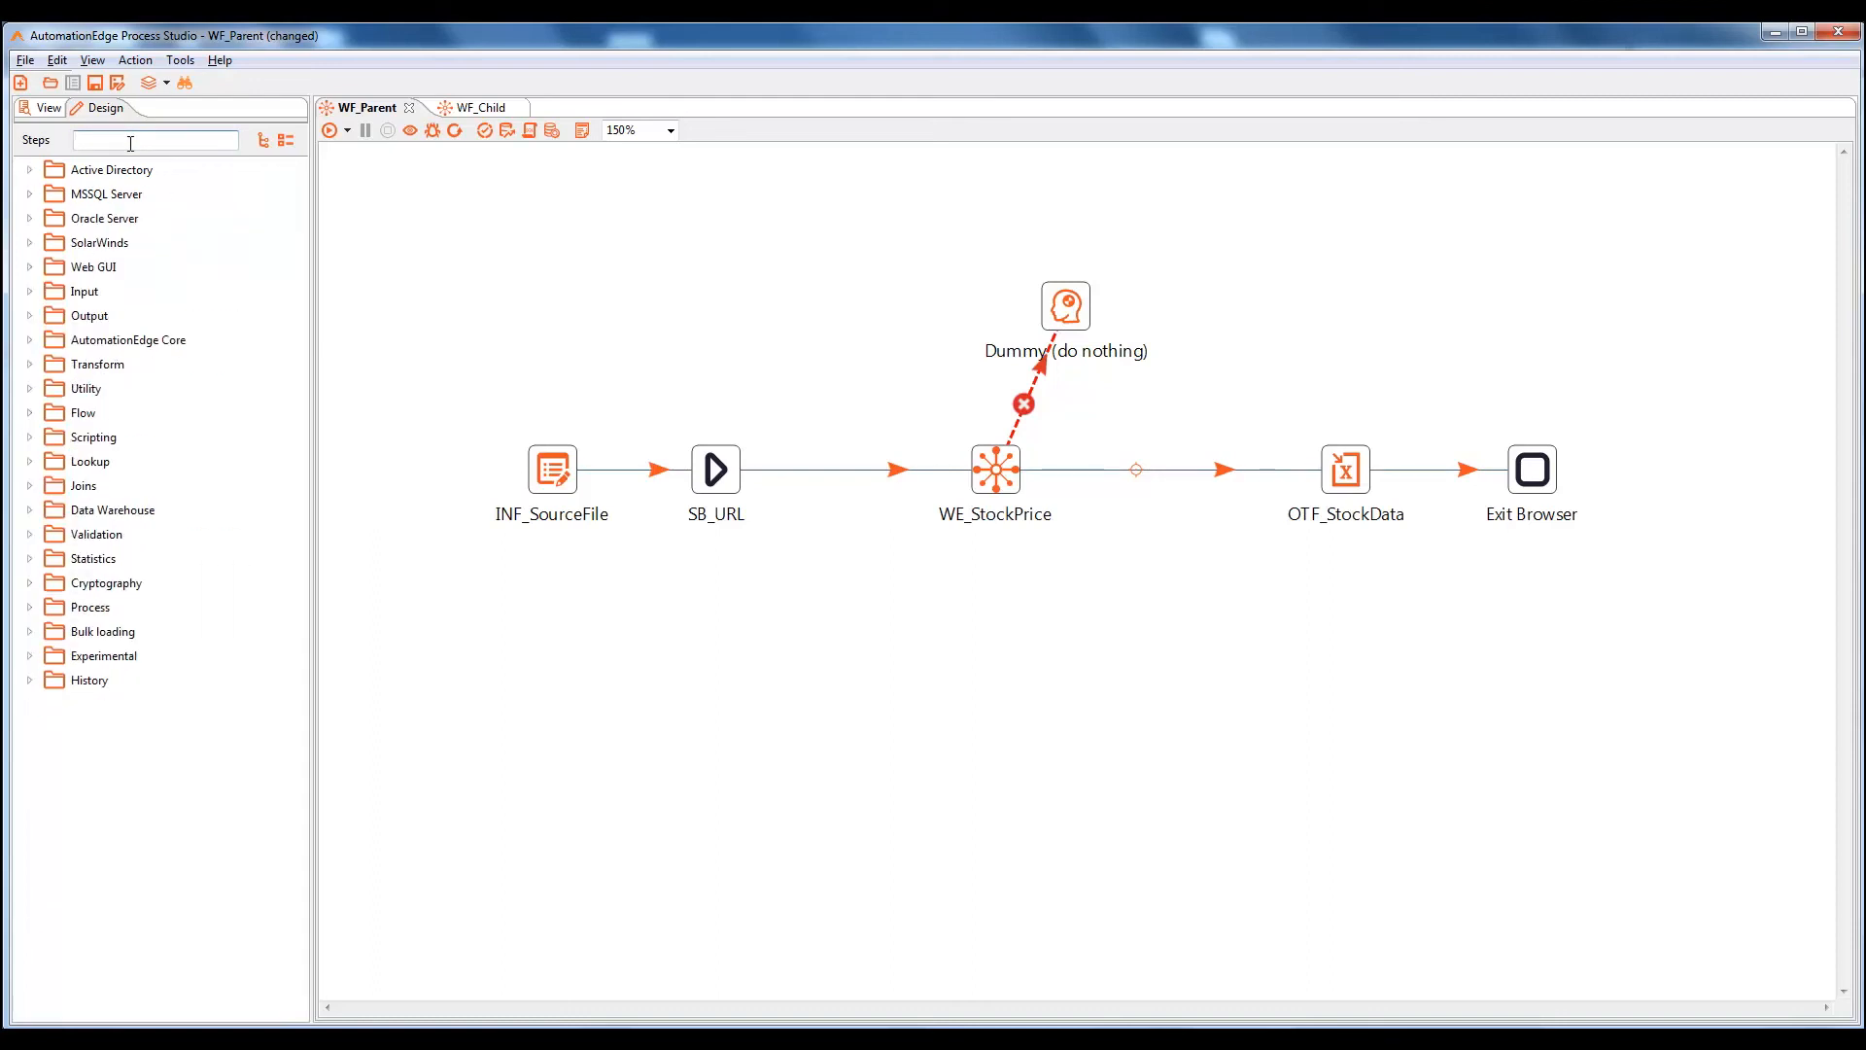
pyautogui.write('writ')
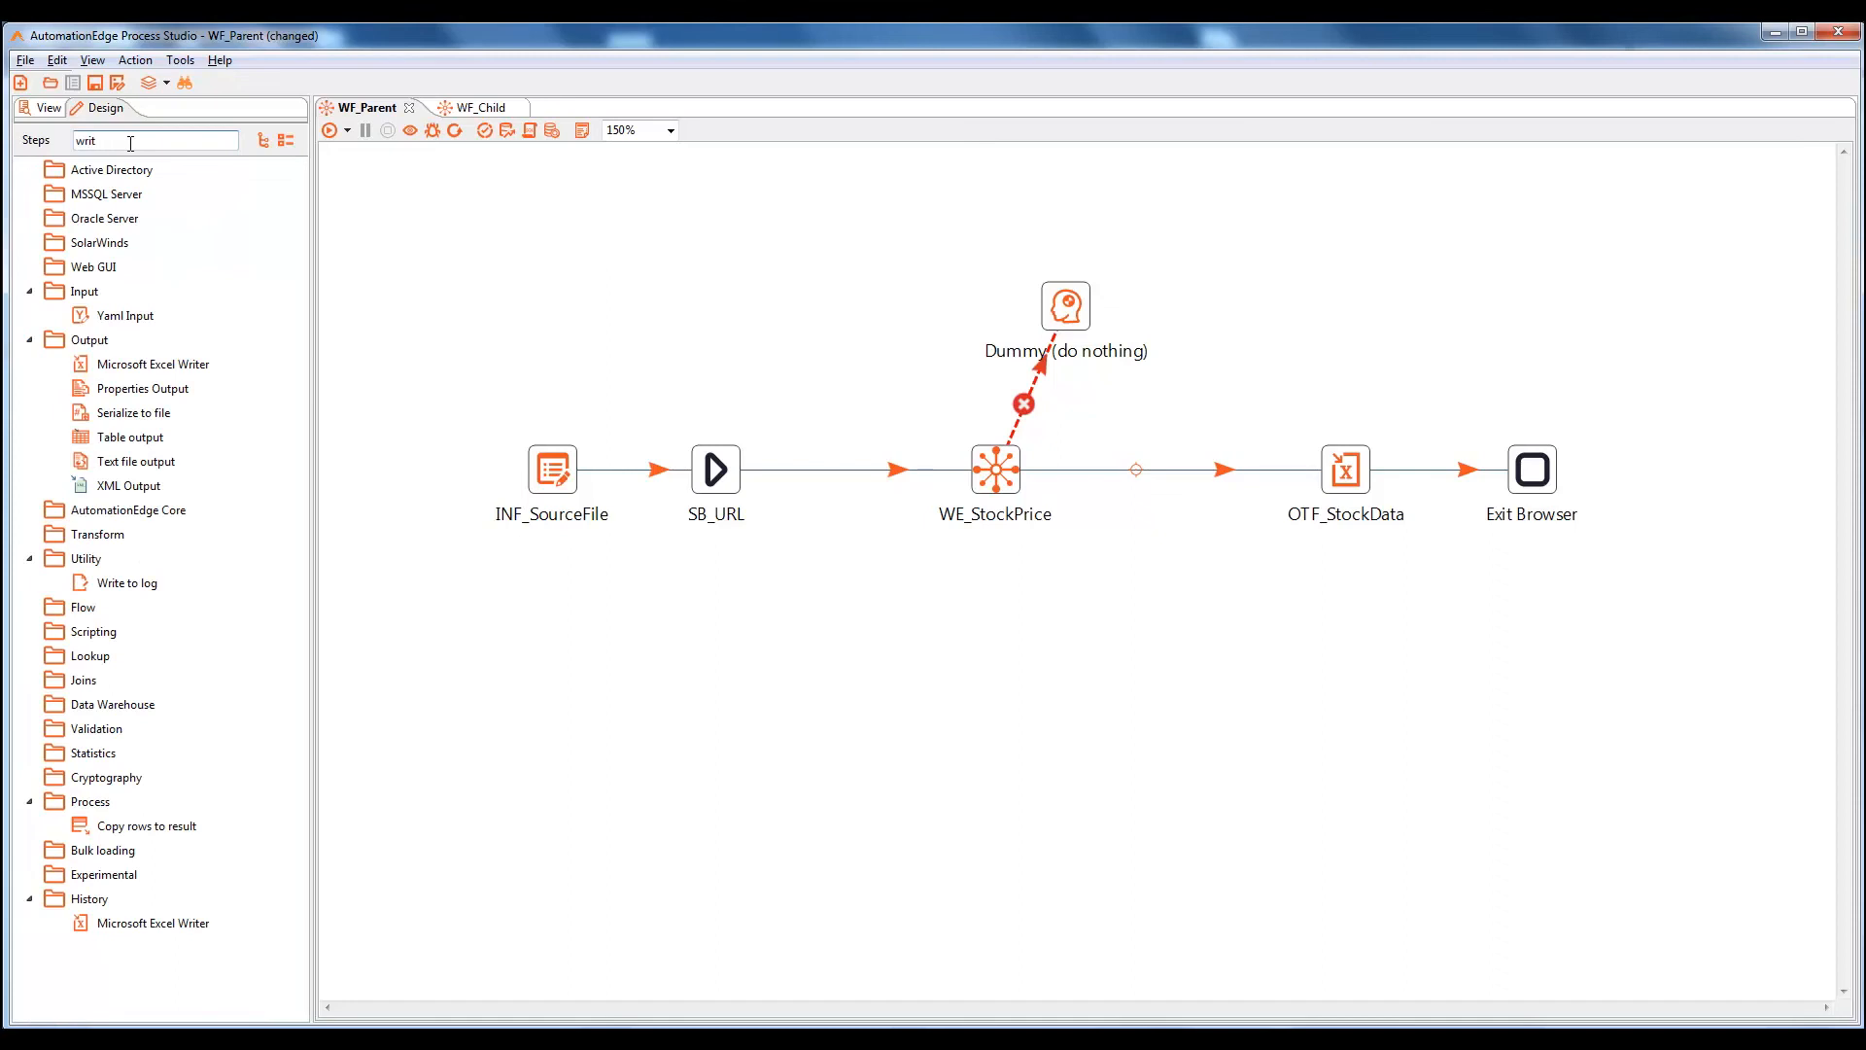
pyautogui.moveTo(122, 584); pyautogui.dragTo(864, 318)
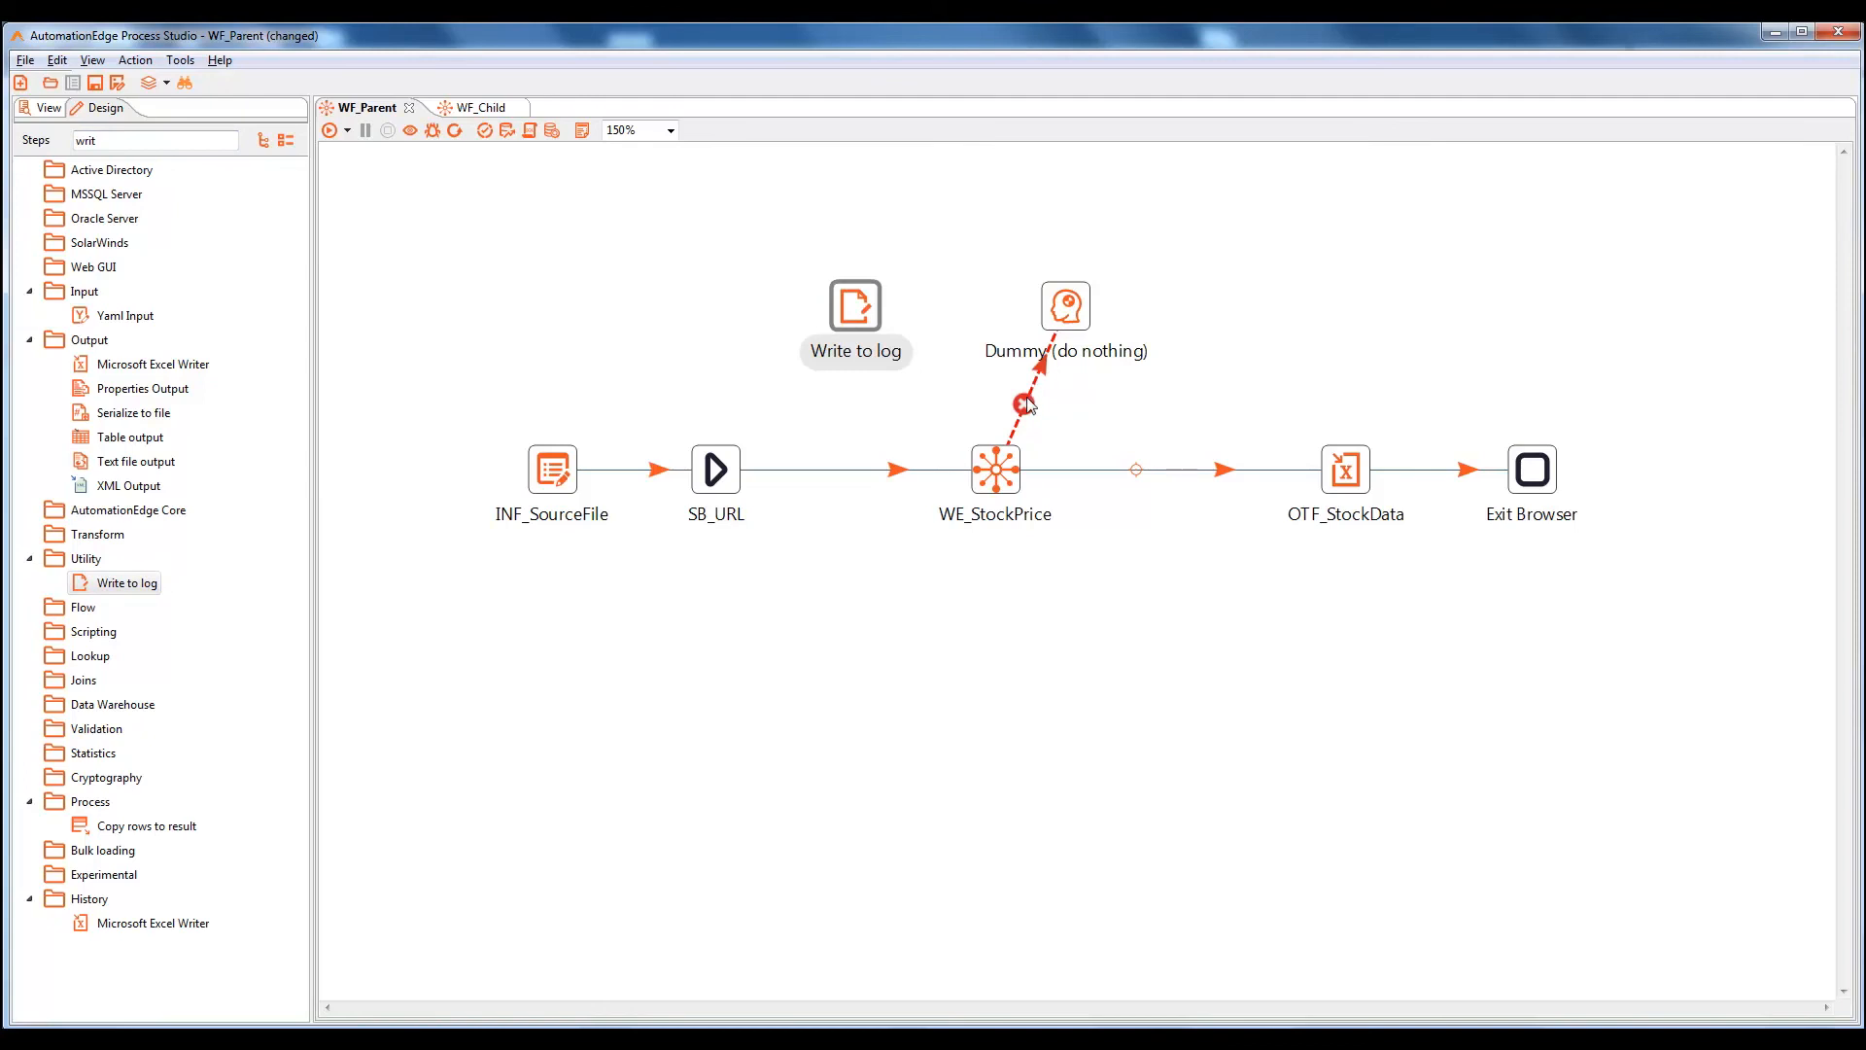
# Replace the error hop to Dummy with an error-handling hop from WE_StockPrice to Write to log
pyautogui.rightClick(1028, 404)
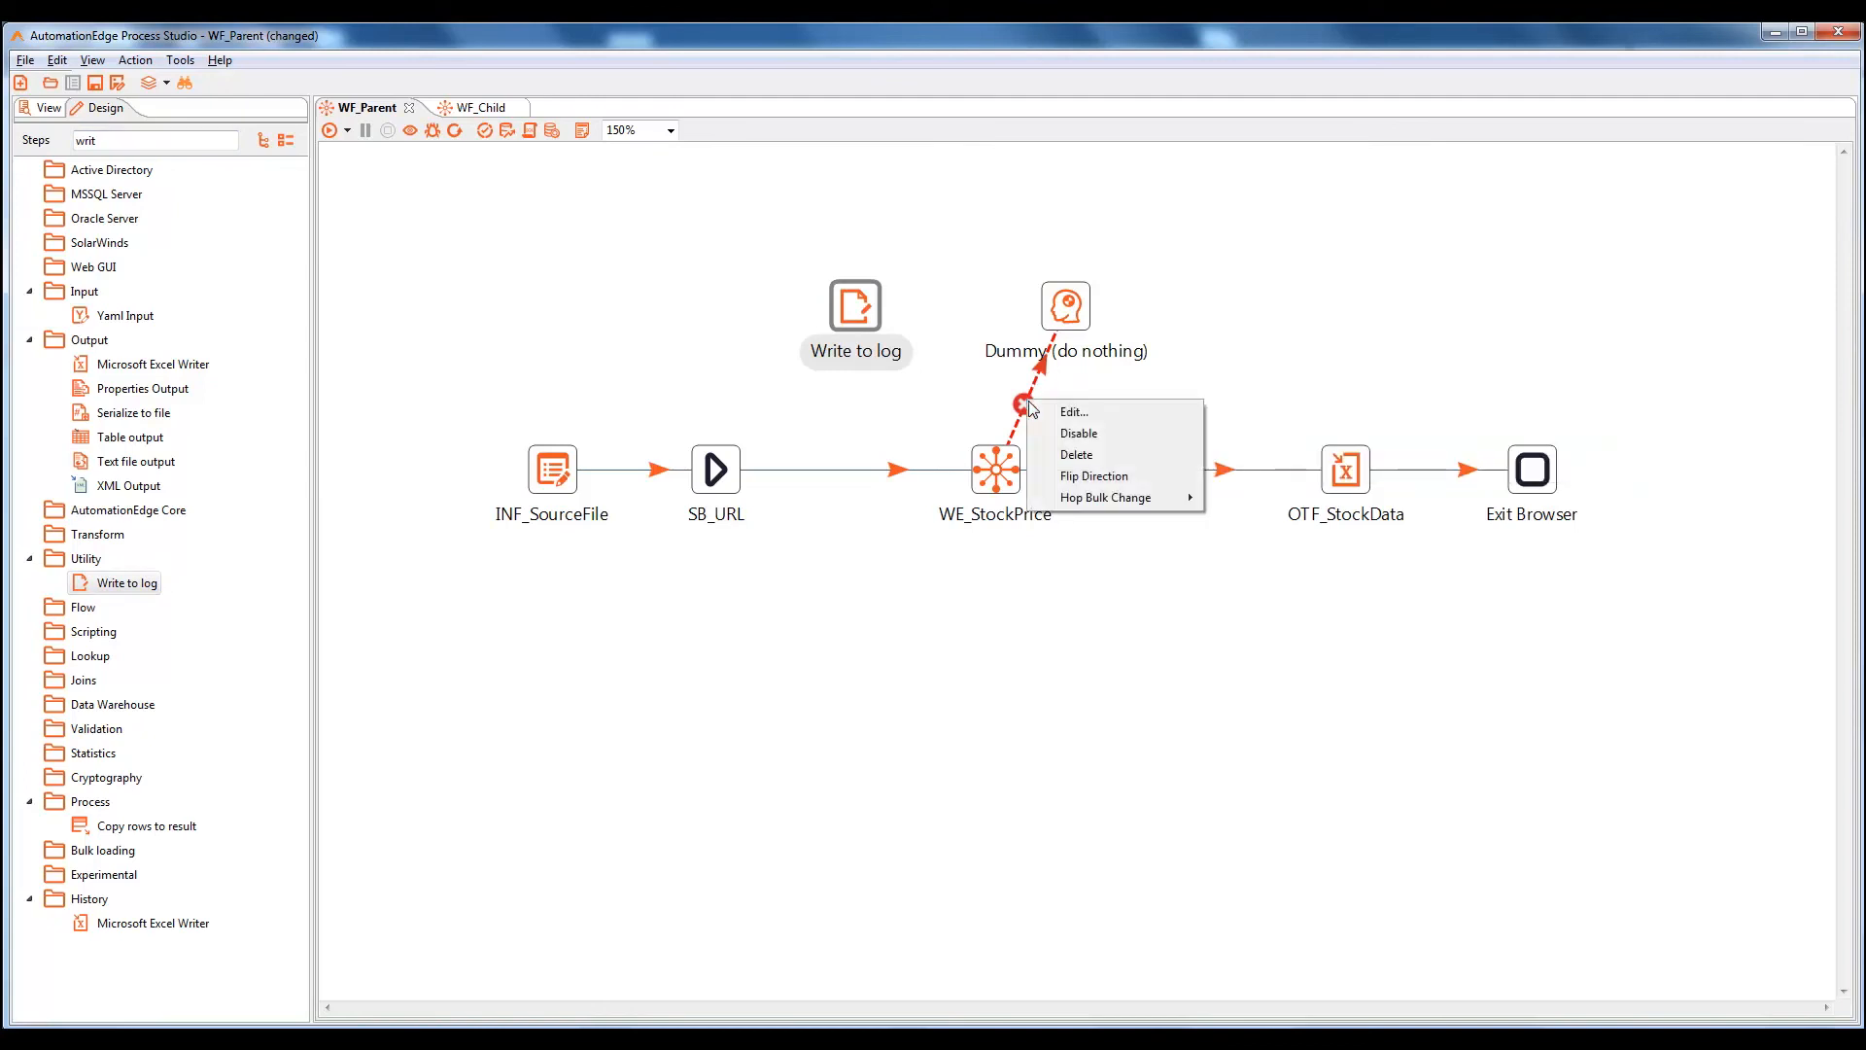
pyautogui.click(1067, 455)
pyautogui.moveTo(1007, 486)
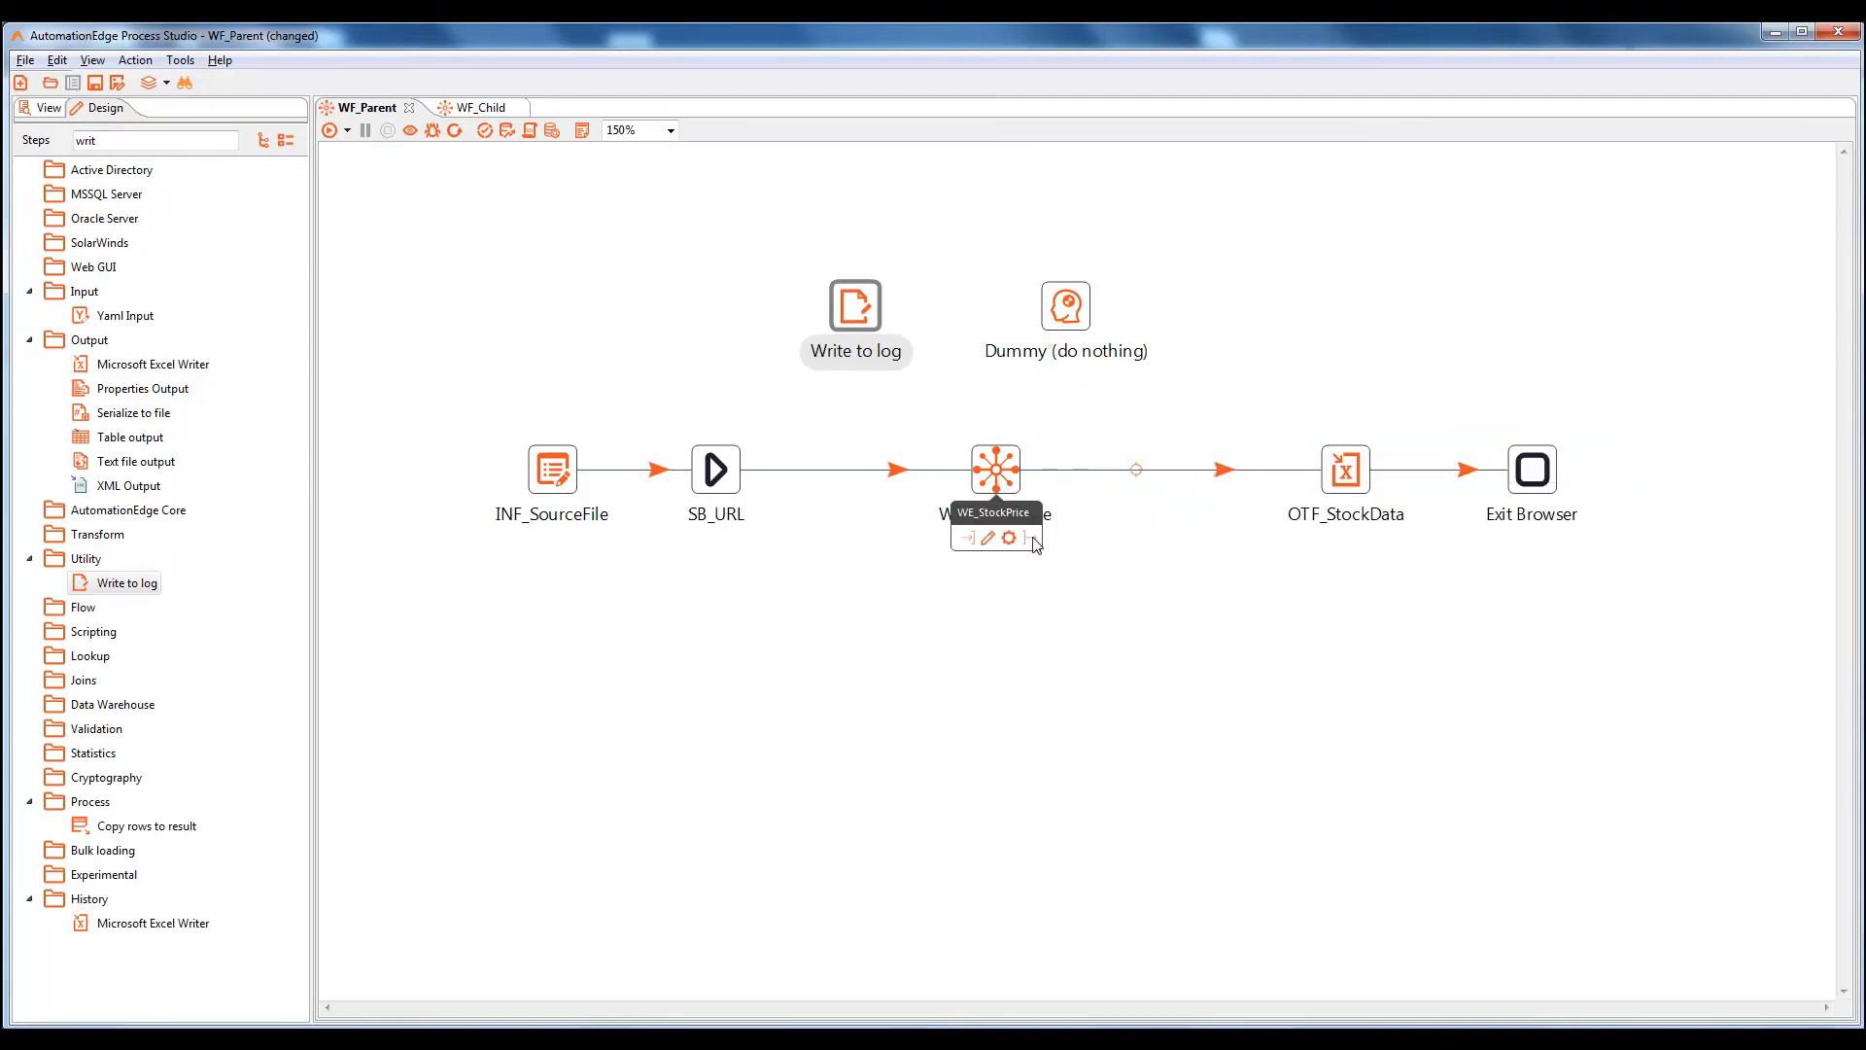
pyautogui.moveTo(1034, 540); pyautogui.dragTo(851, 305)
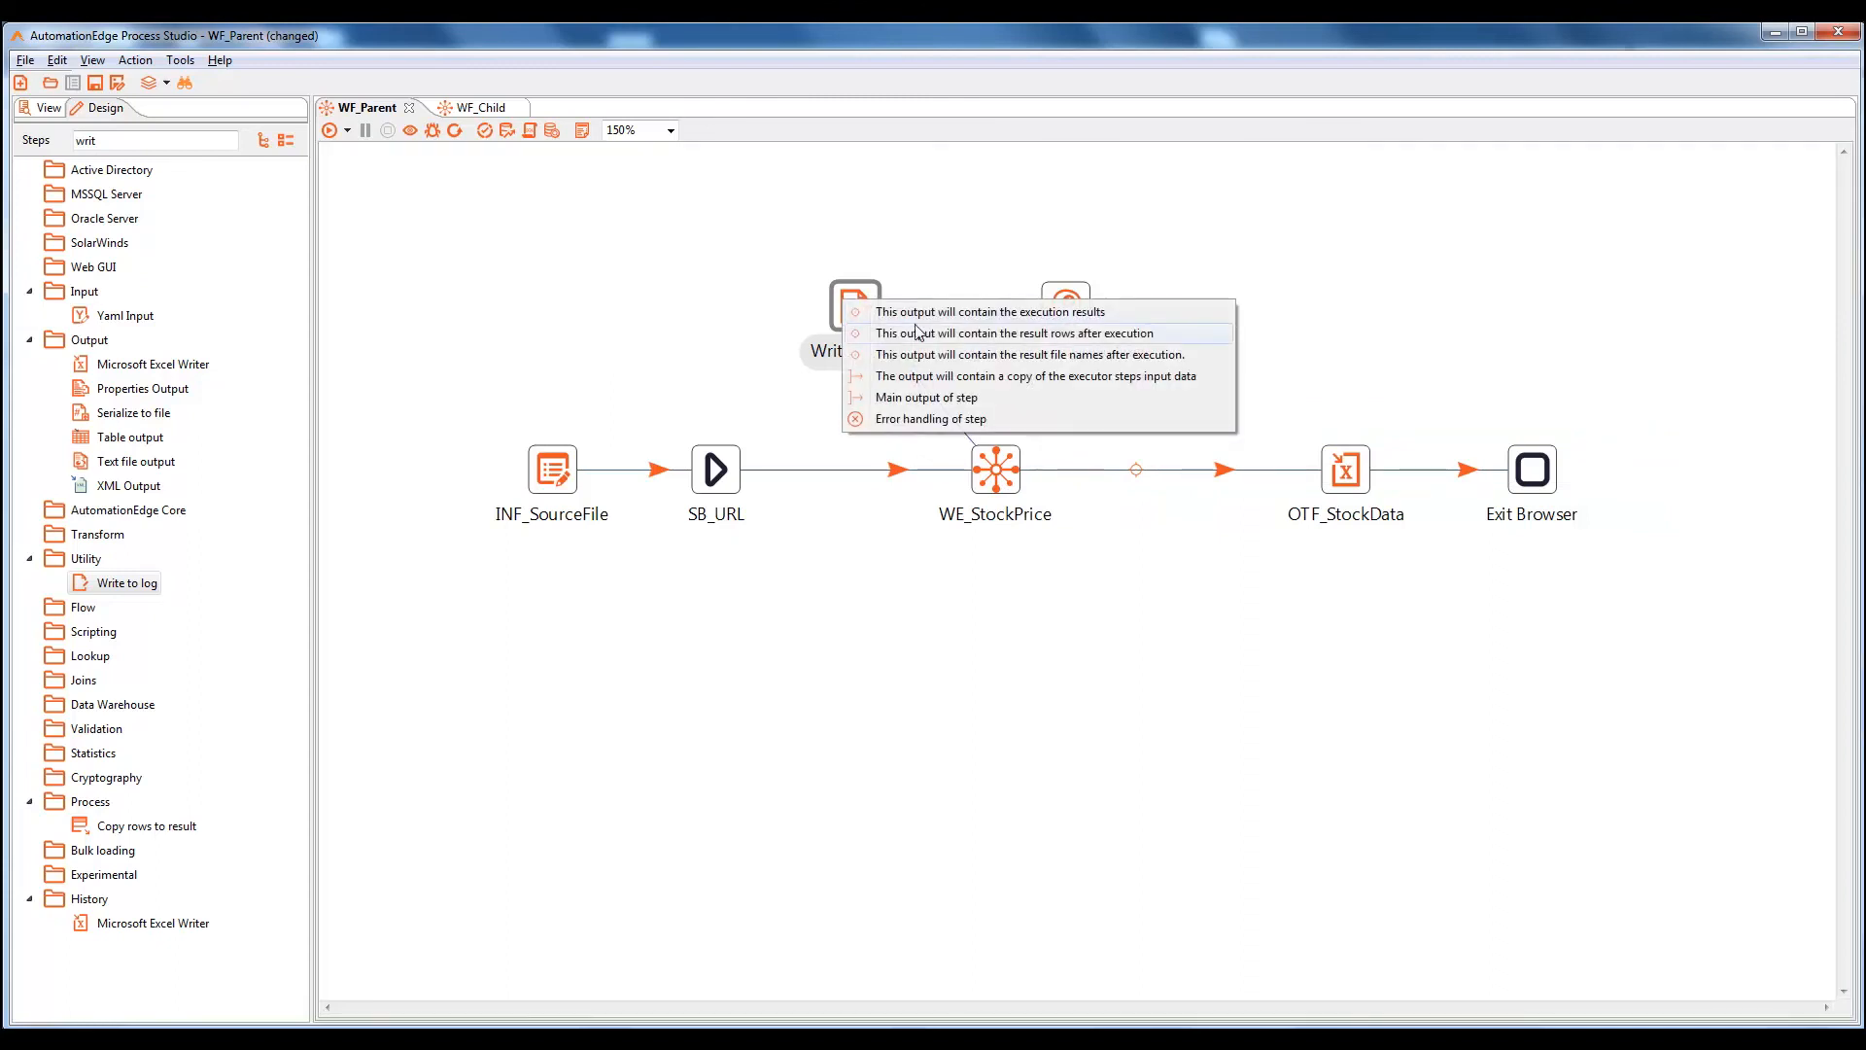
pyautogui.click(925, 419)
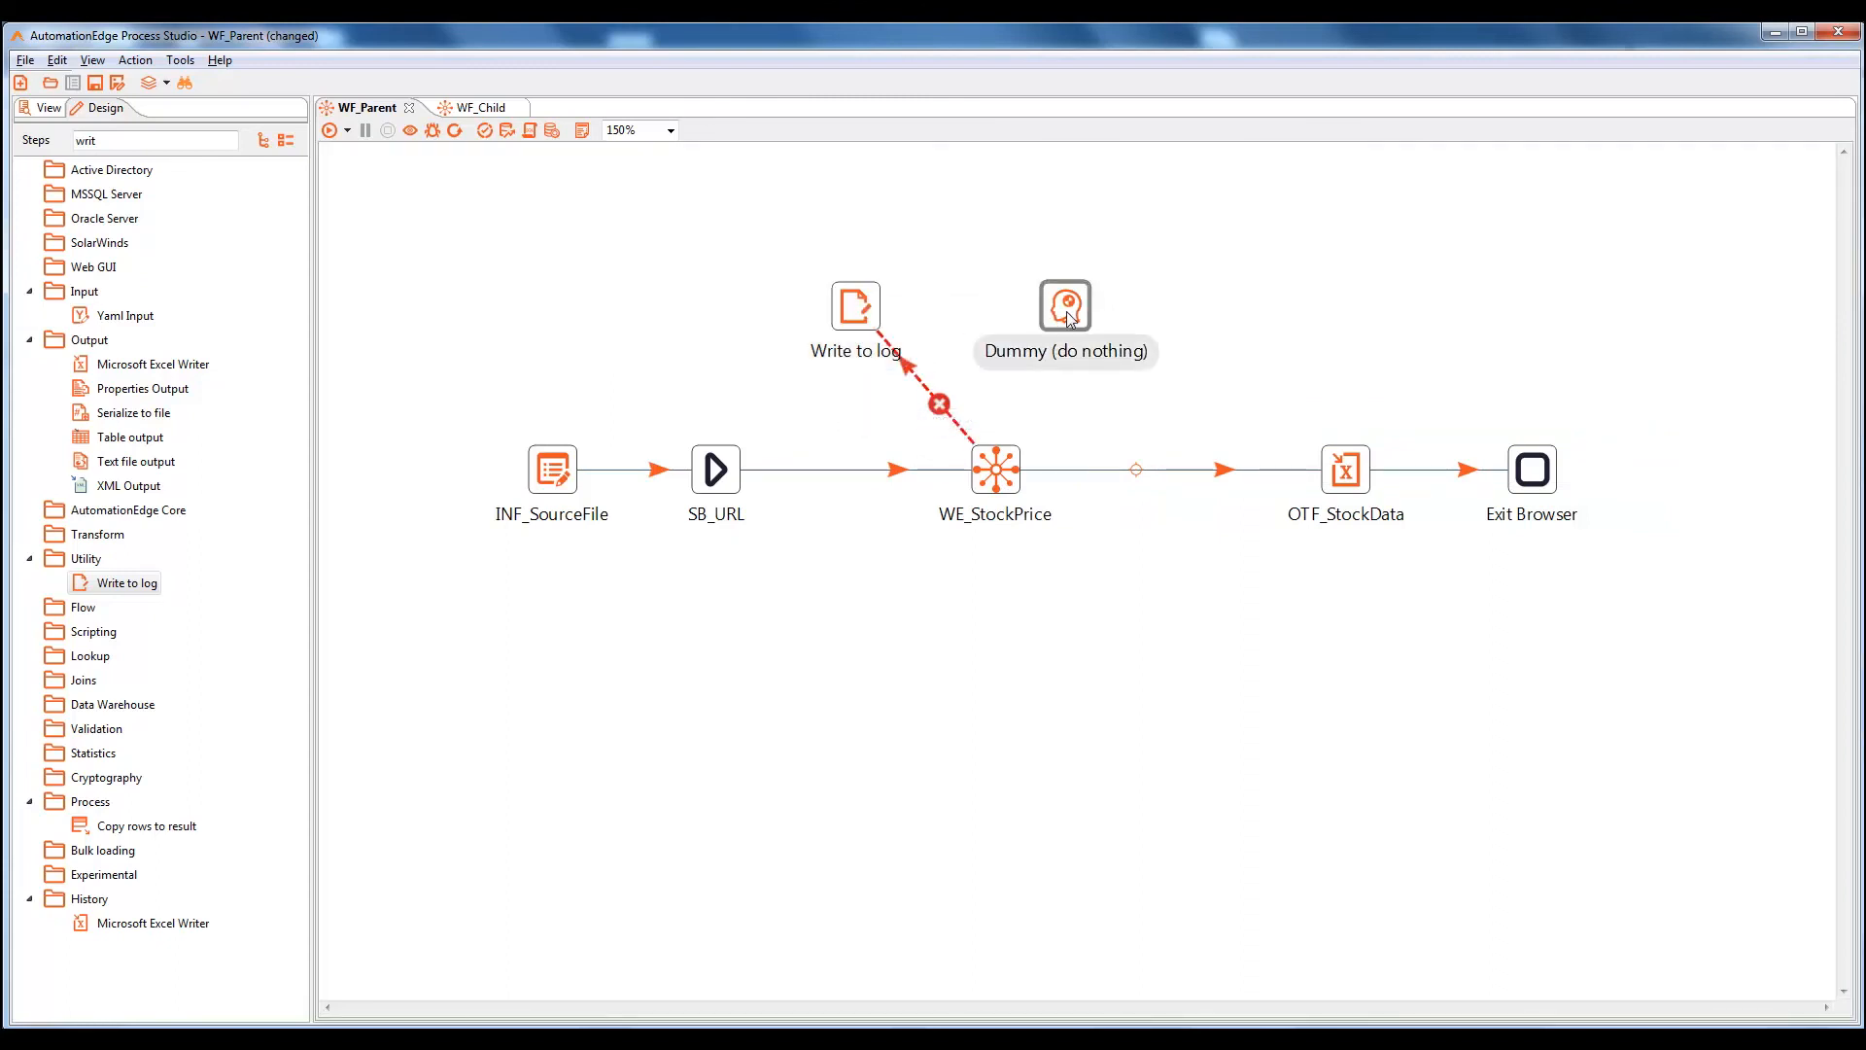
# Delete the unused Dummy step, move Write to log above WE_StockPrice, and open its settings
pyautogui.moveTo(1065, 311)
pyautogui.press('Delete')
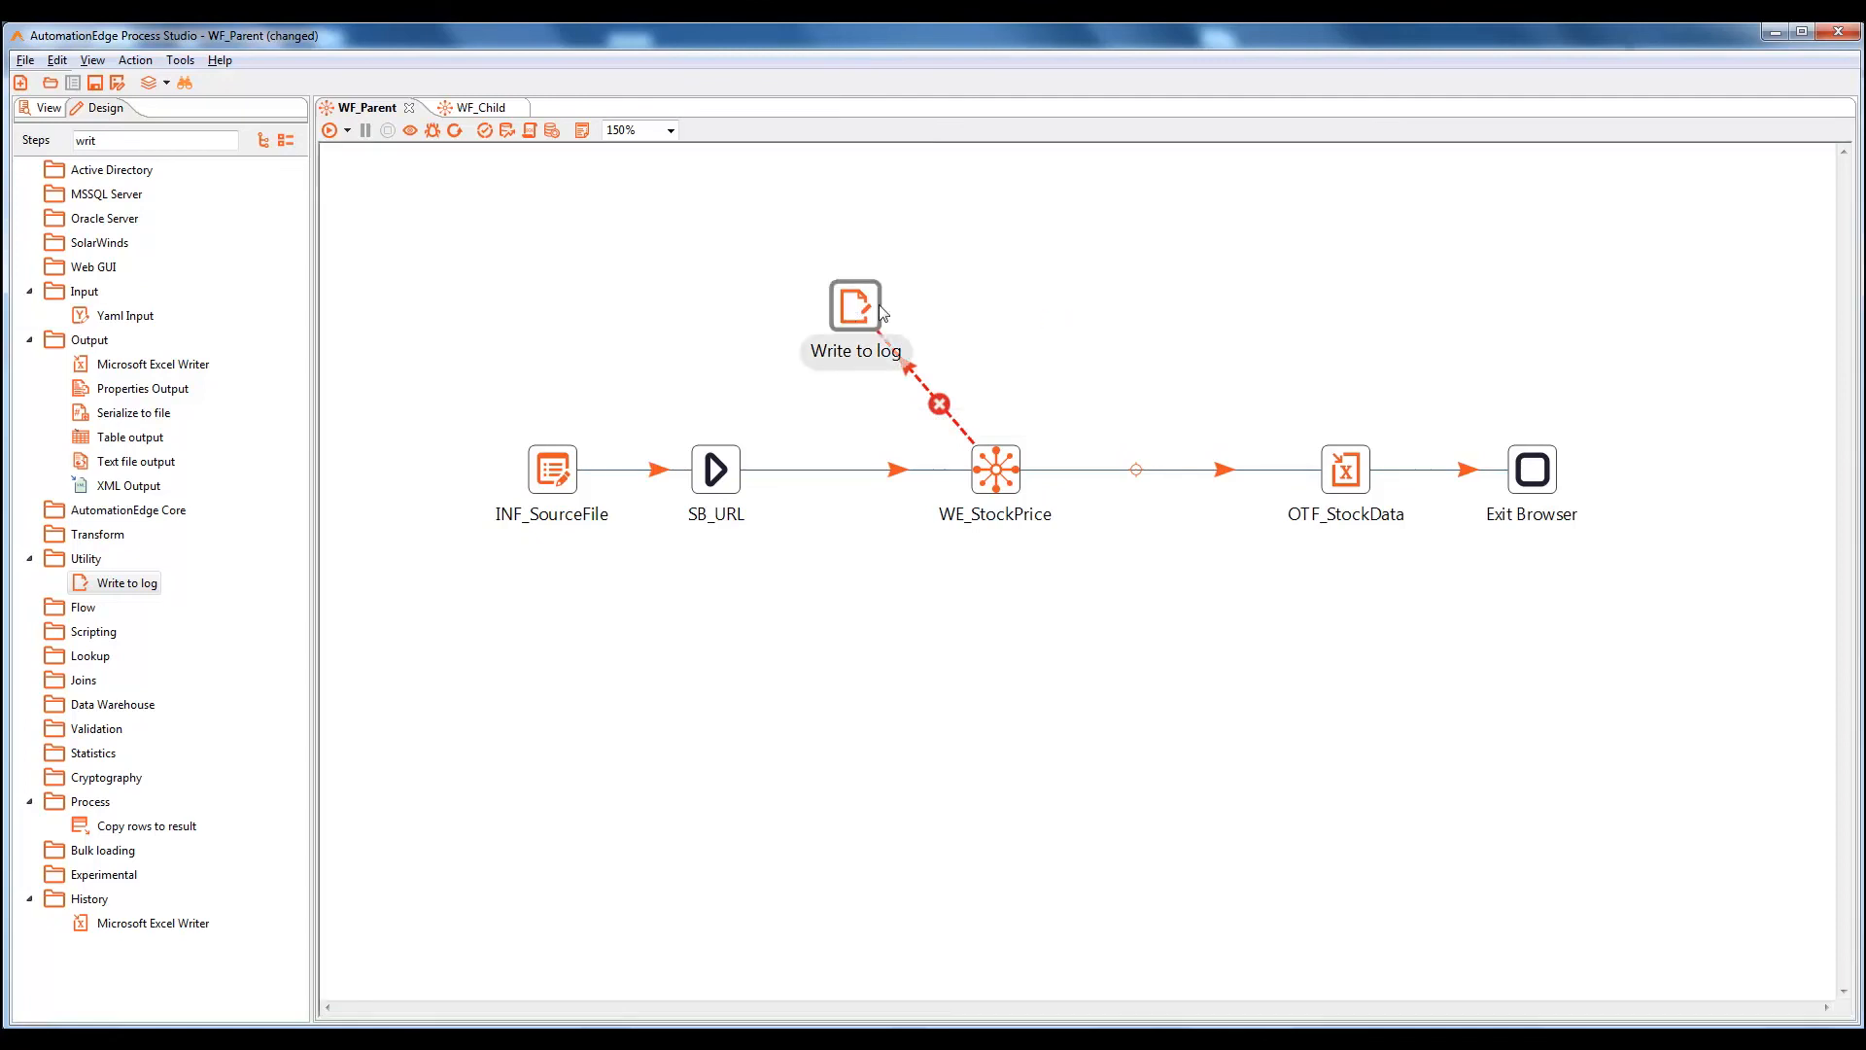
pyautogui.moveTo(851, 316); pyautogui.dragTo(1005, 297)
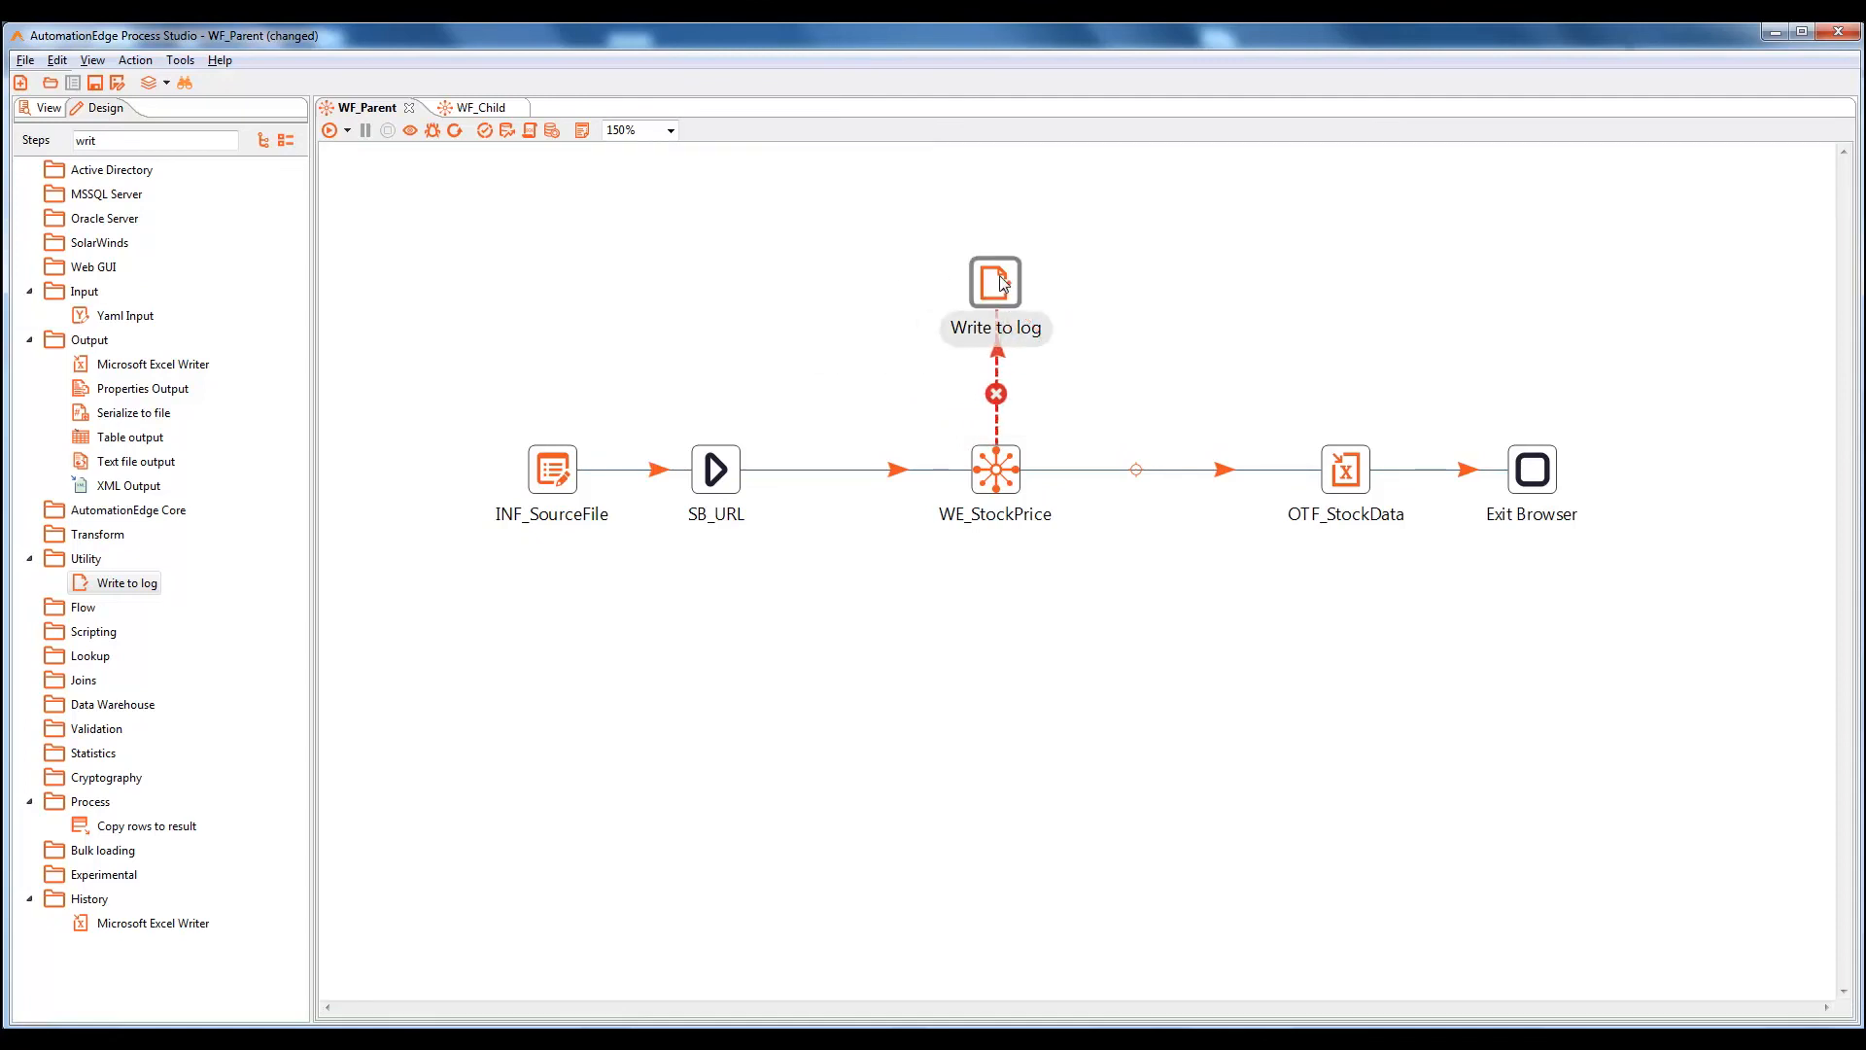
pyautogui.doubleClick(1003, 284)
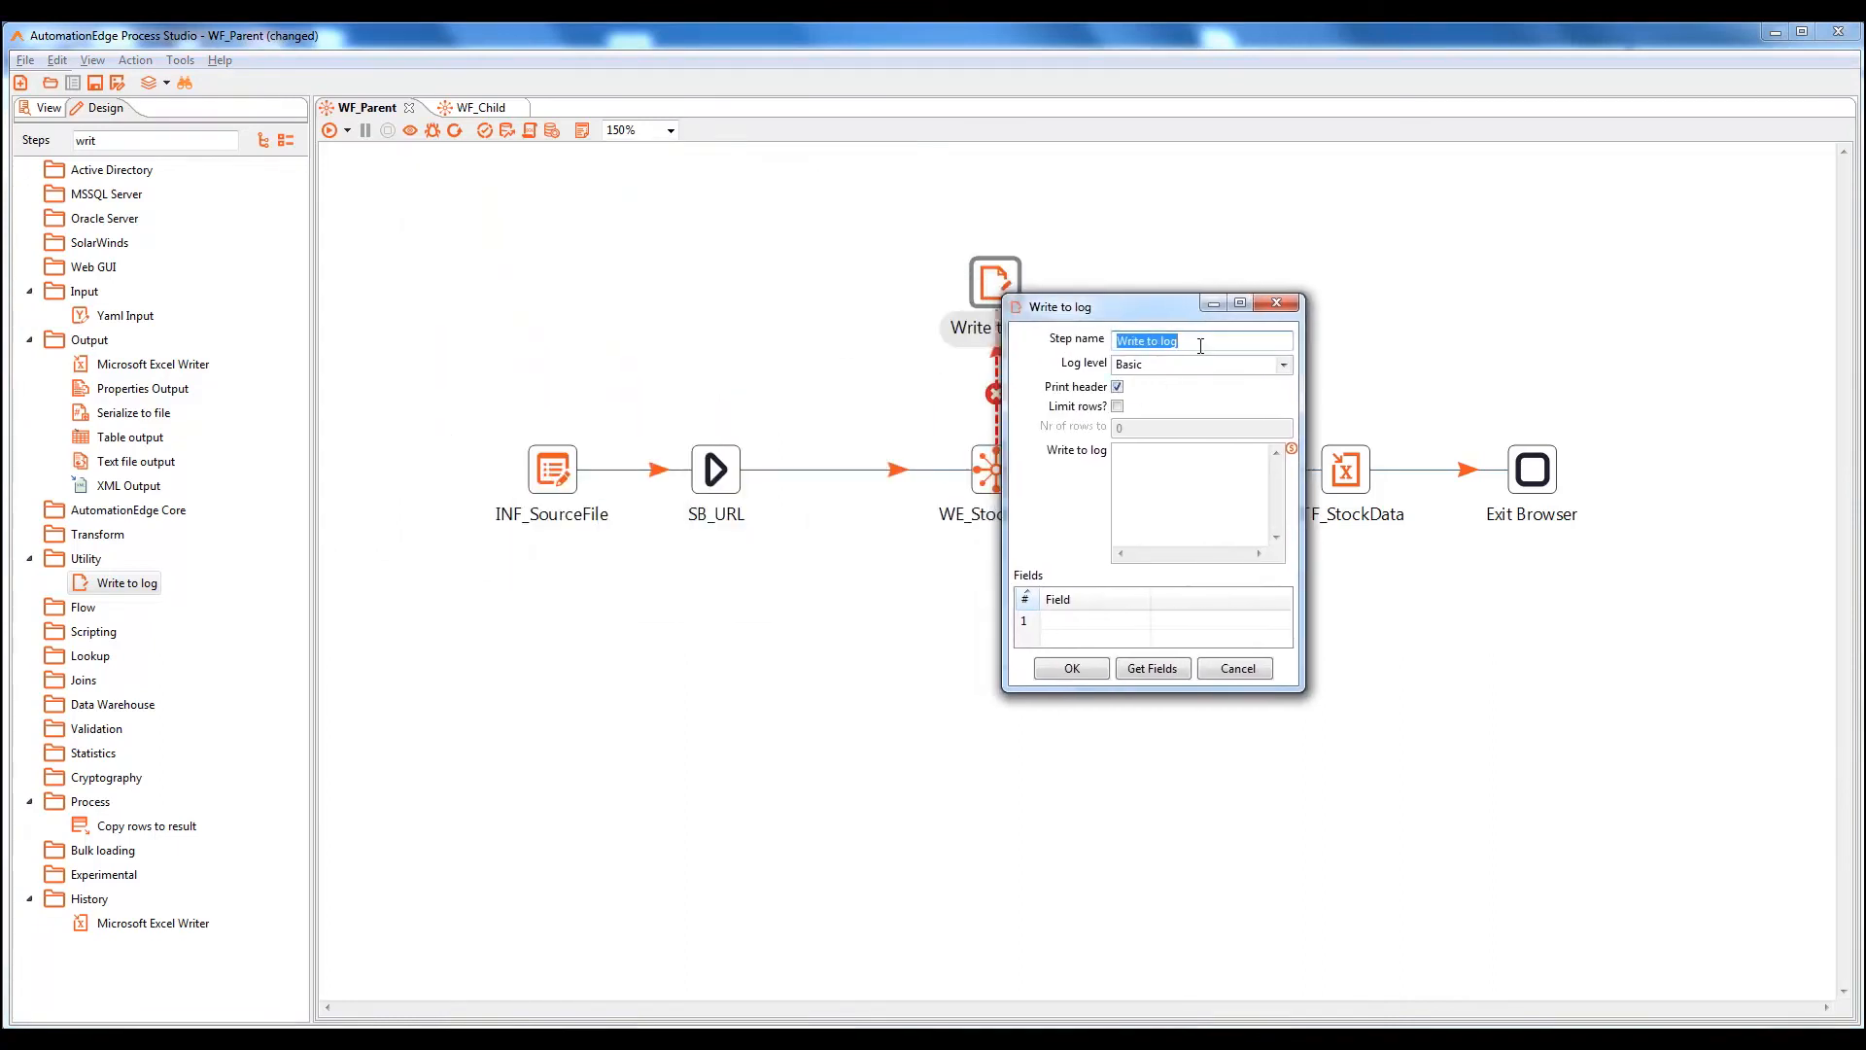
# Rename the step Write to log_ErrorHandlingStep, set log level Basic, and log 'This the error occuring in workflow:'
pyautogui.click(1201, 346)
pyautogui.write('_ErrorHandlingStep')
pyautogui.click(1285, 367)
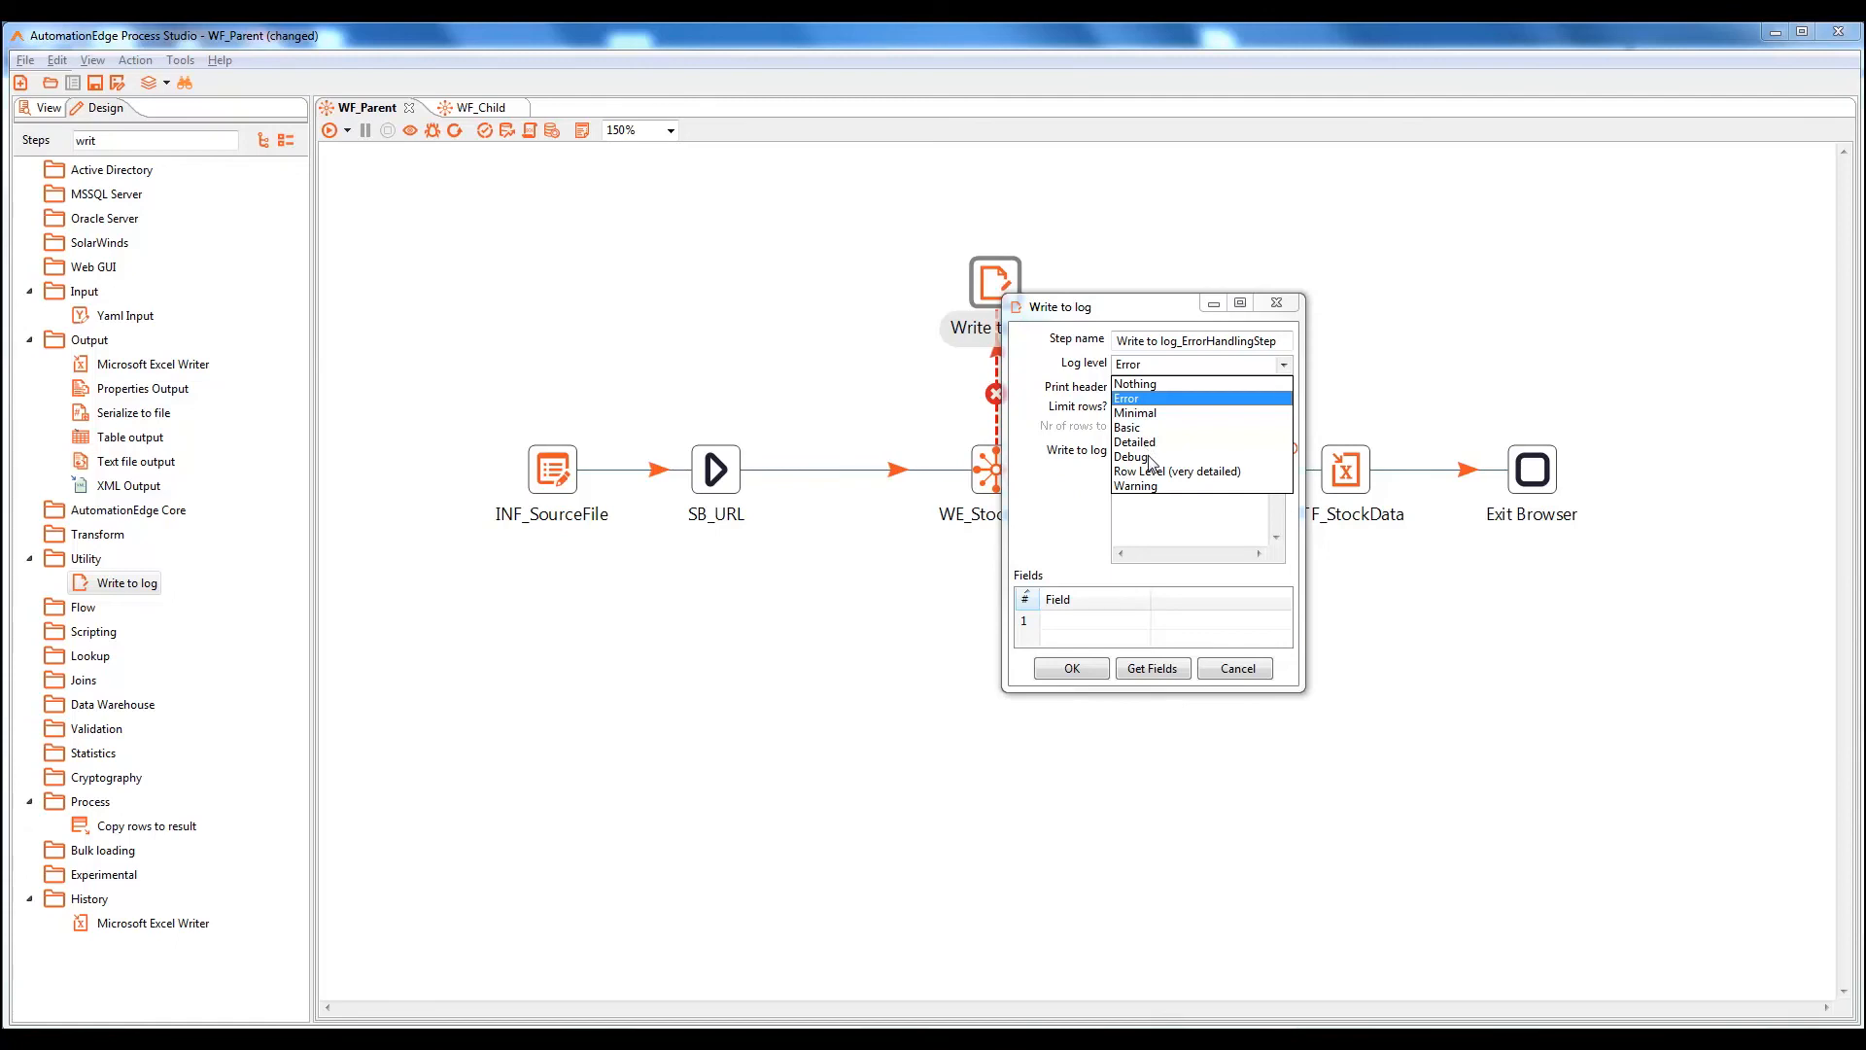
pyautogui.click(1143, 427)
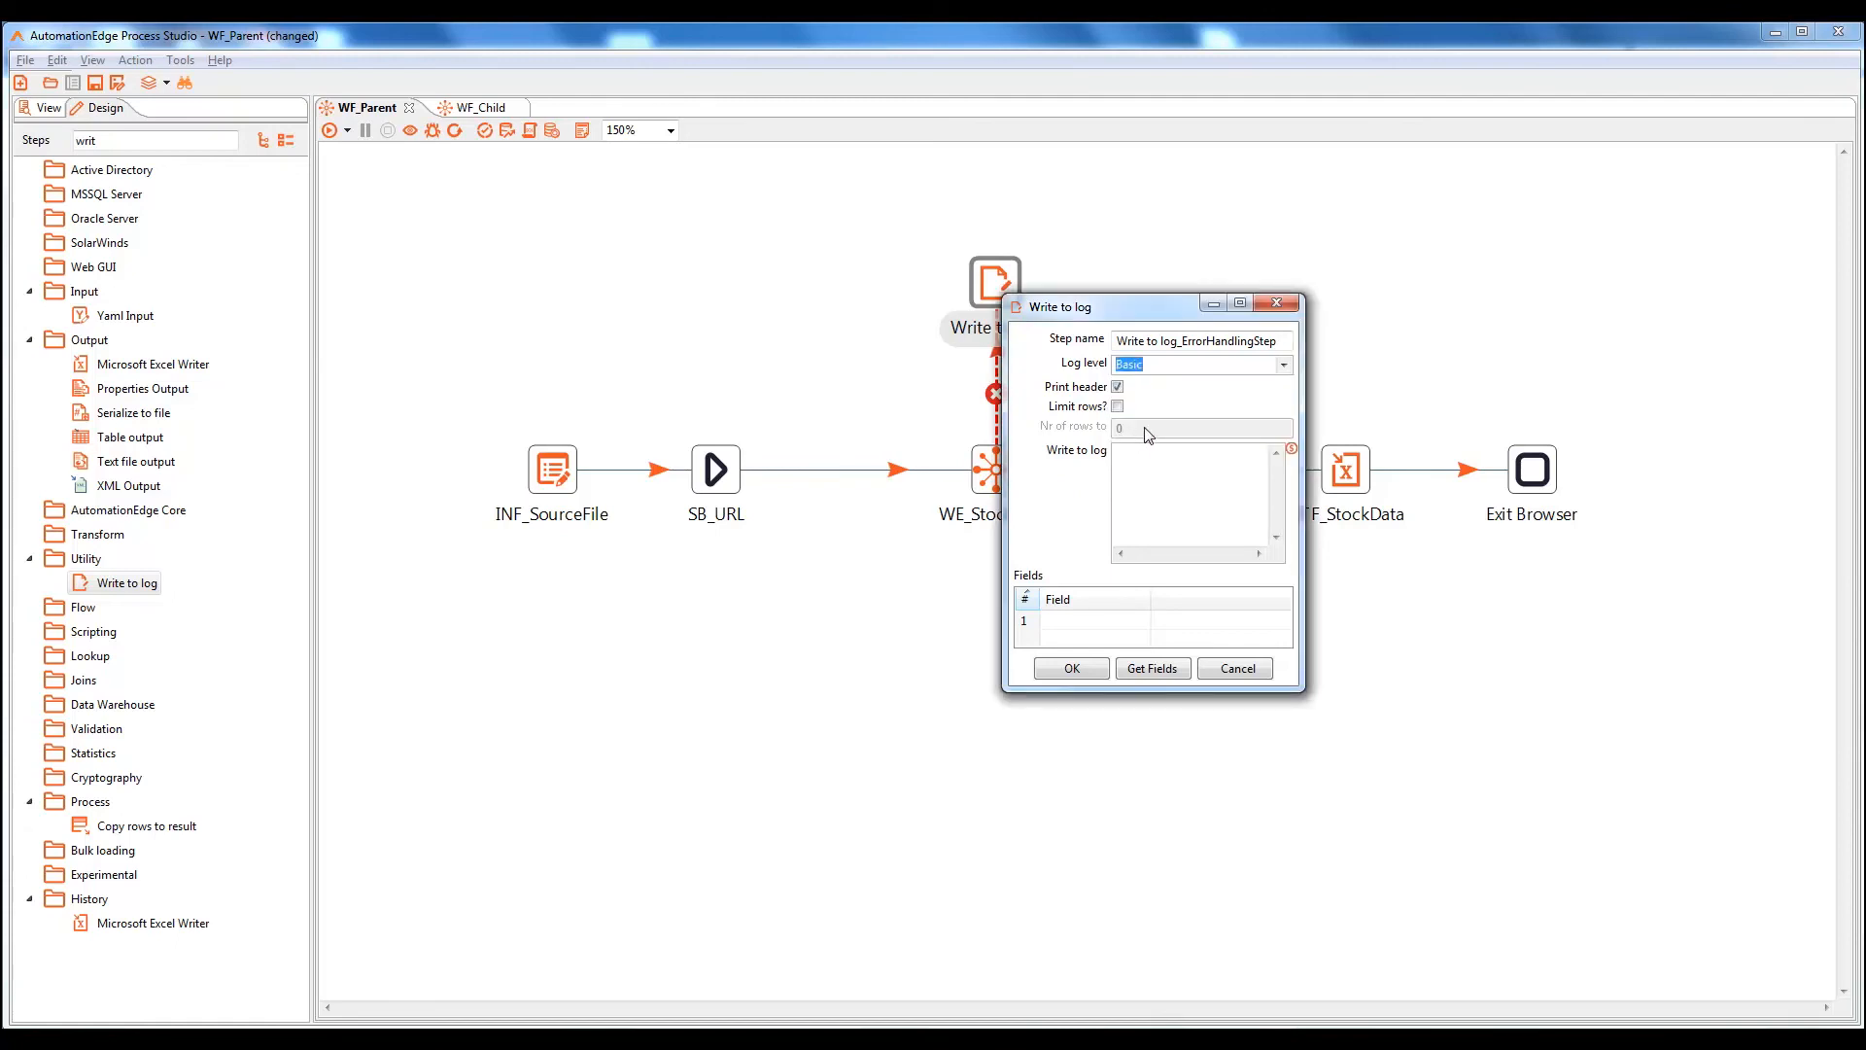
pyautogui.click(1151, 460)
pyautogui.write('This')
pyautogui.write('he error')
pyautogui.write(' occuring in')
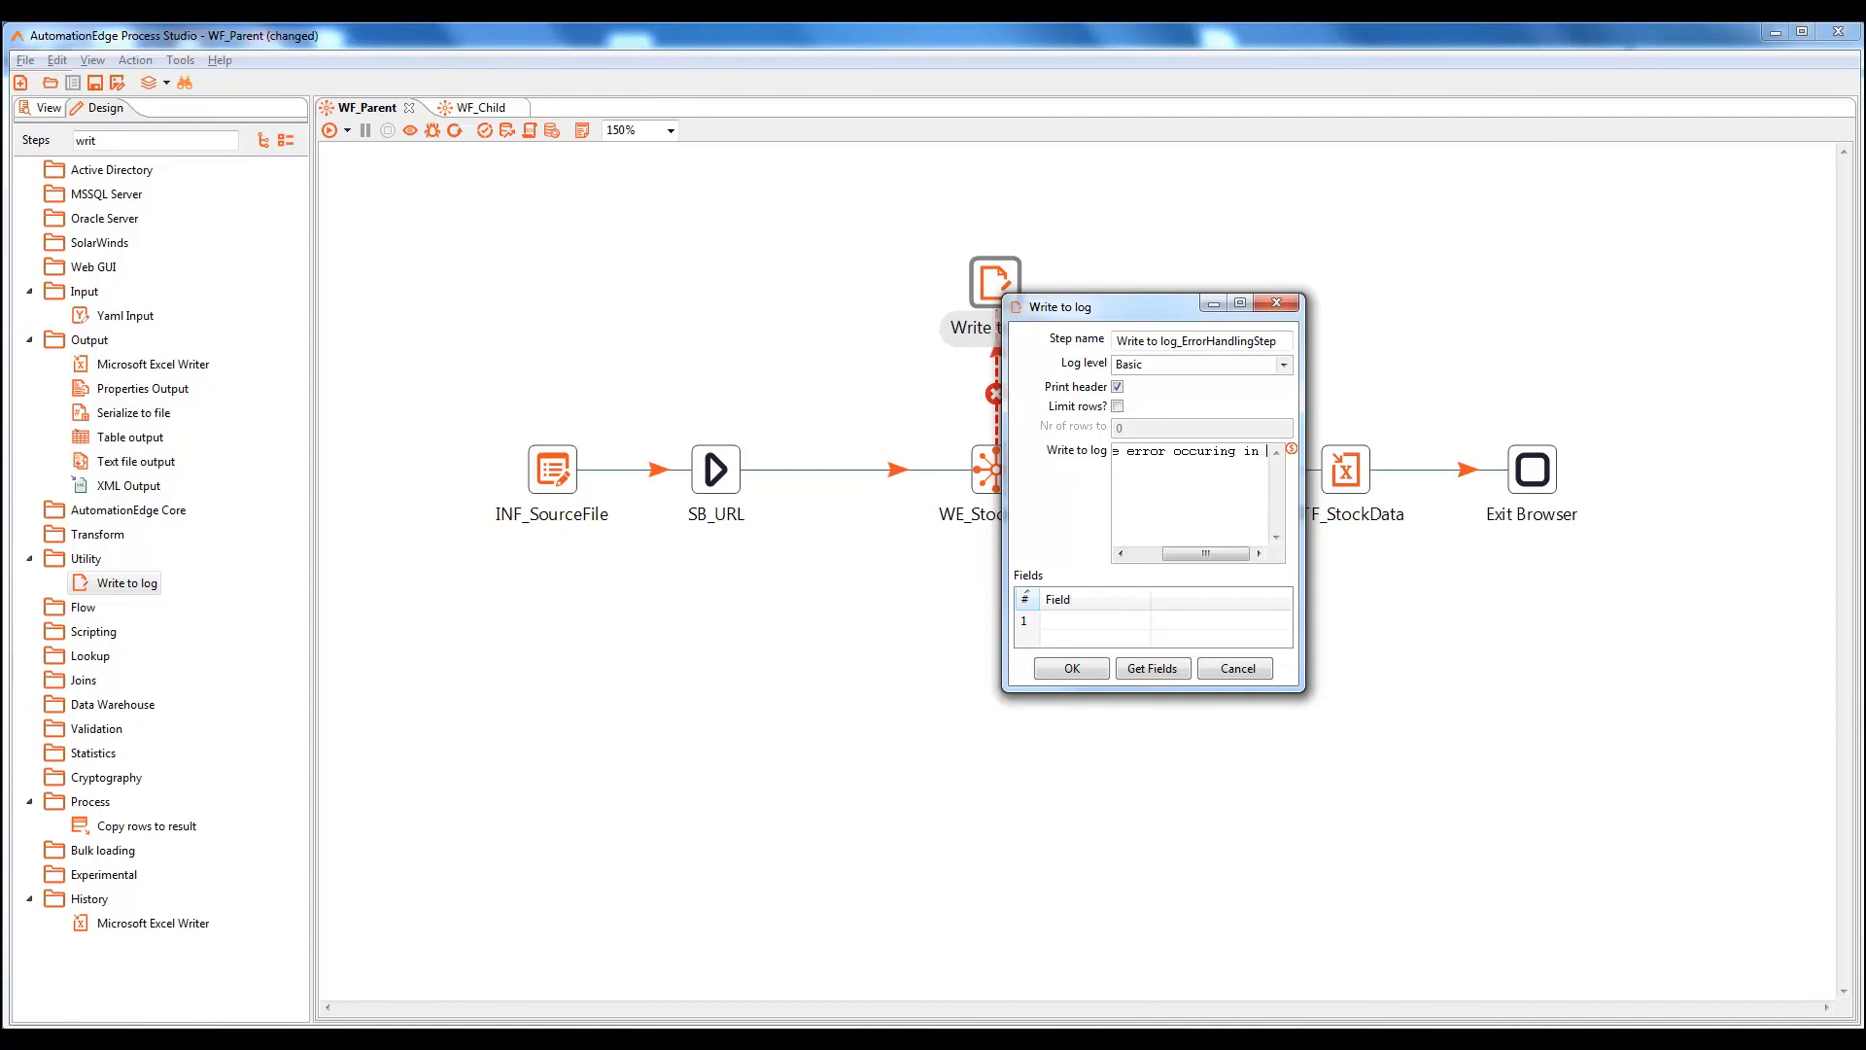
pyautogui.write(' workflow:')
pyautogui.click(1085, 671)
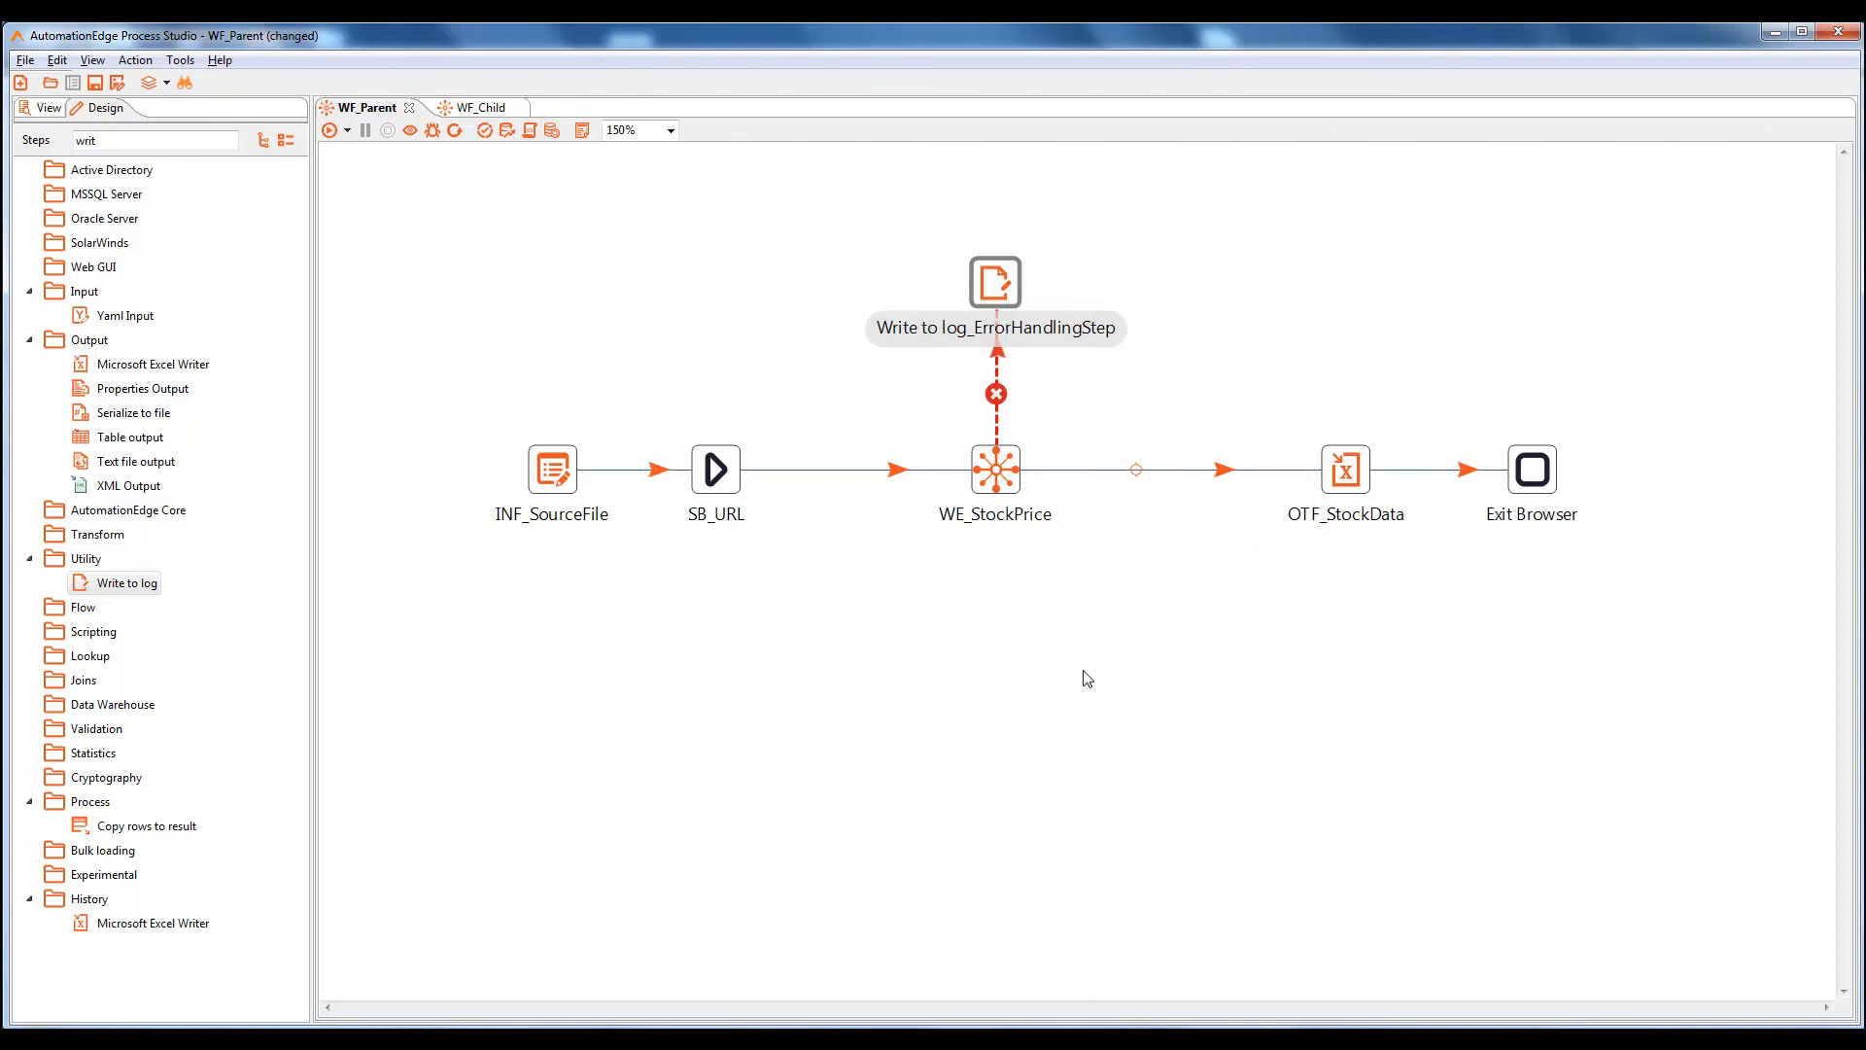
# Save and run WF_Parent, which first searches NASDAQ:GOOGL in Google Finance
pyautogui.hotkey('ctrl', 's')
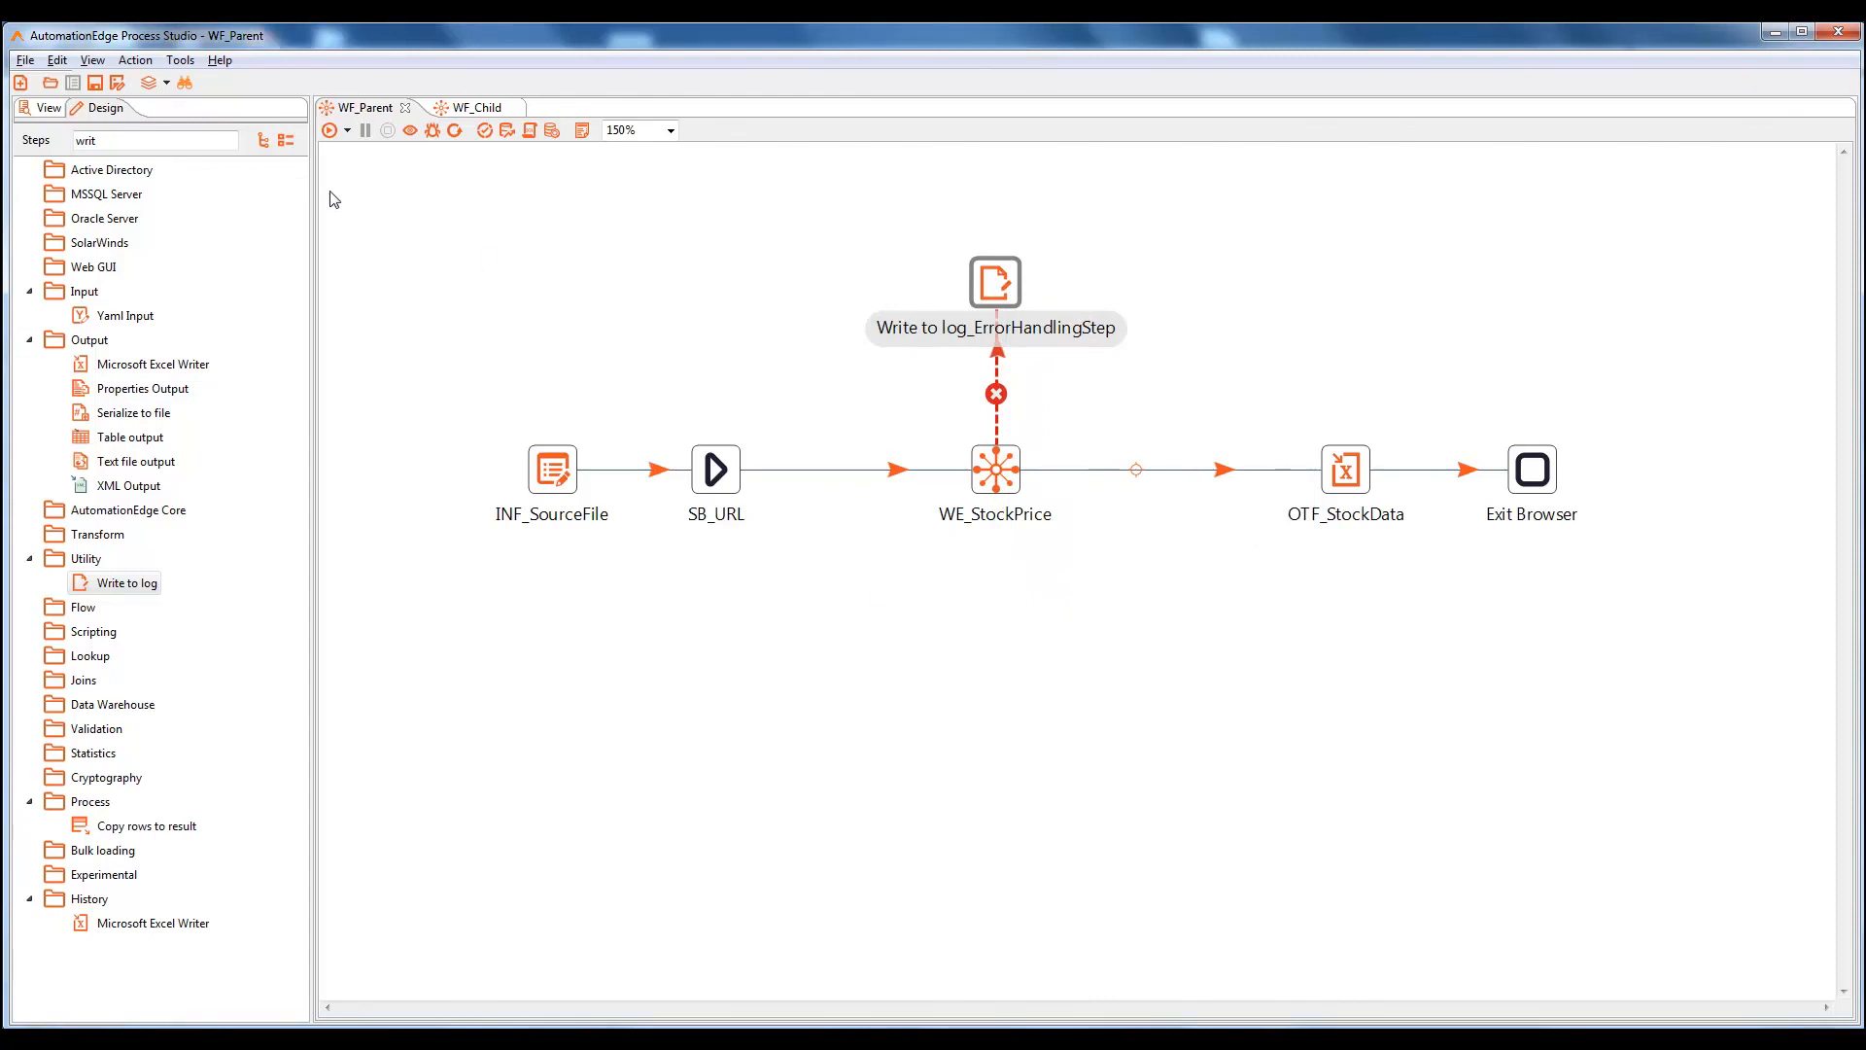
pyautogui.click(330, 133)
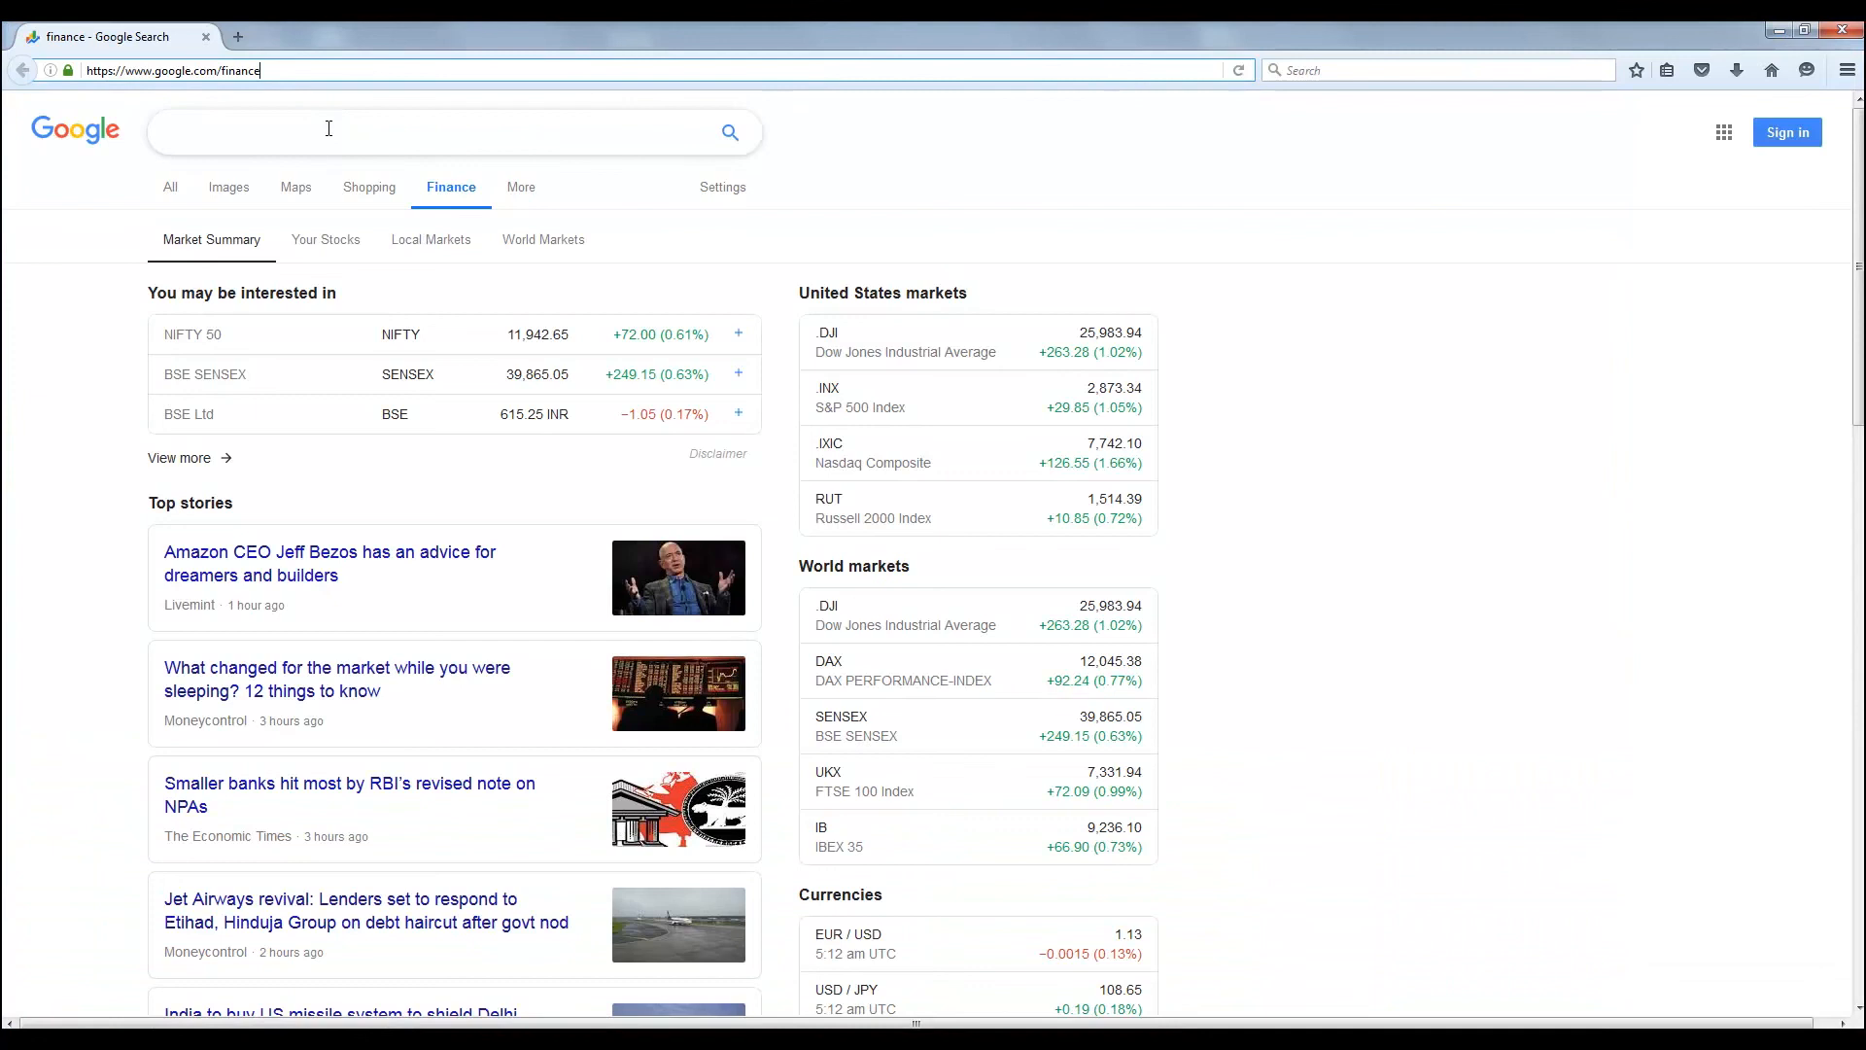
pyautogui.write('NASDAQ:GOOGL')
pyautogui.press('Return')
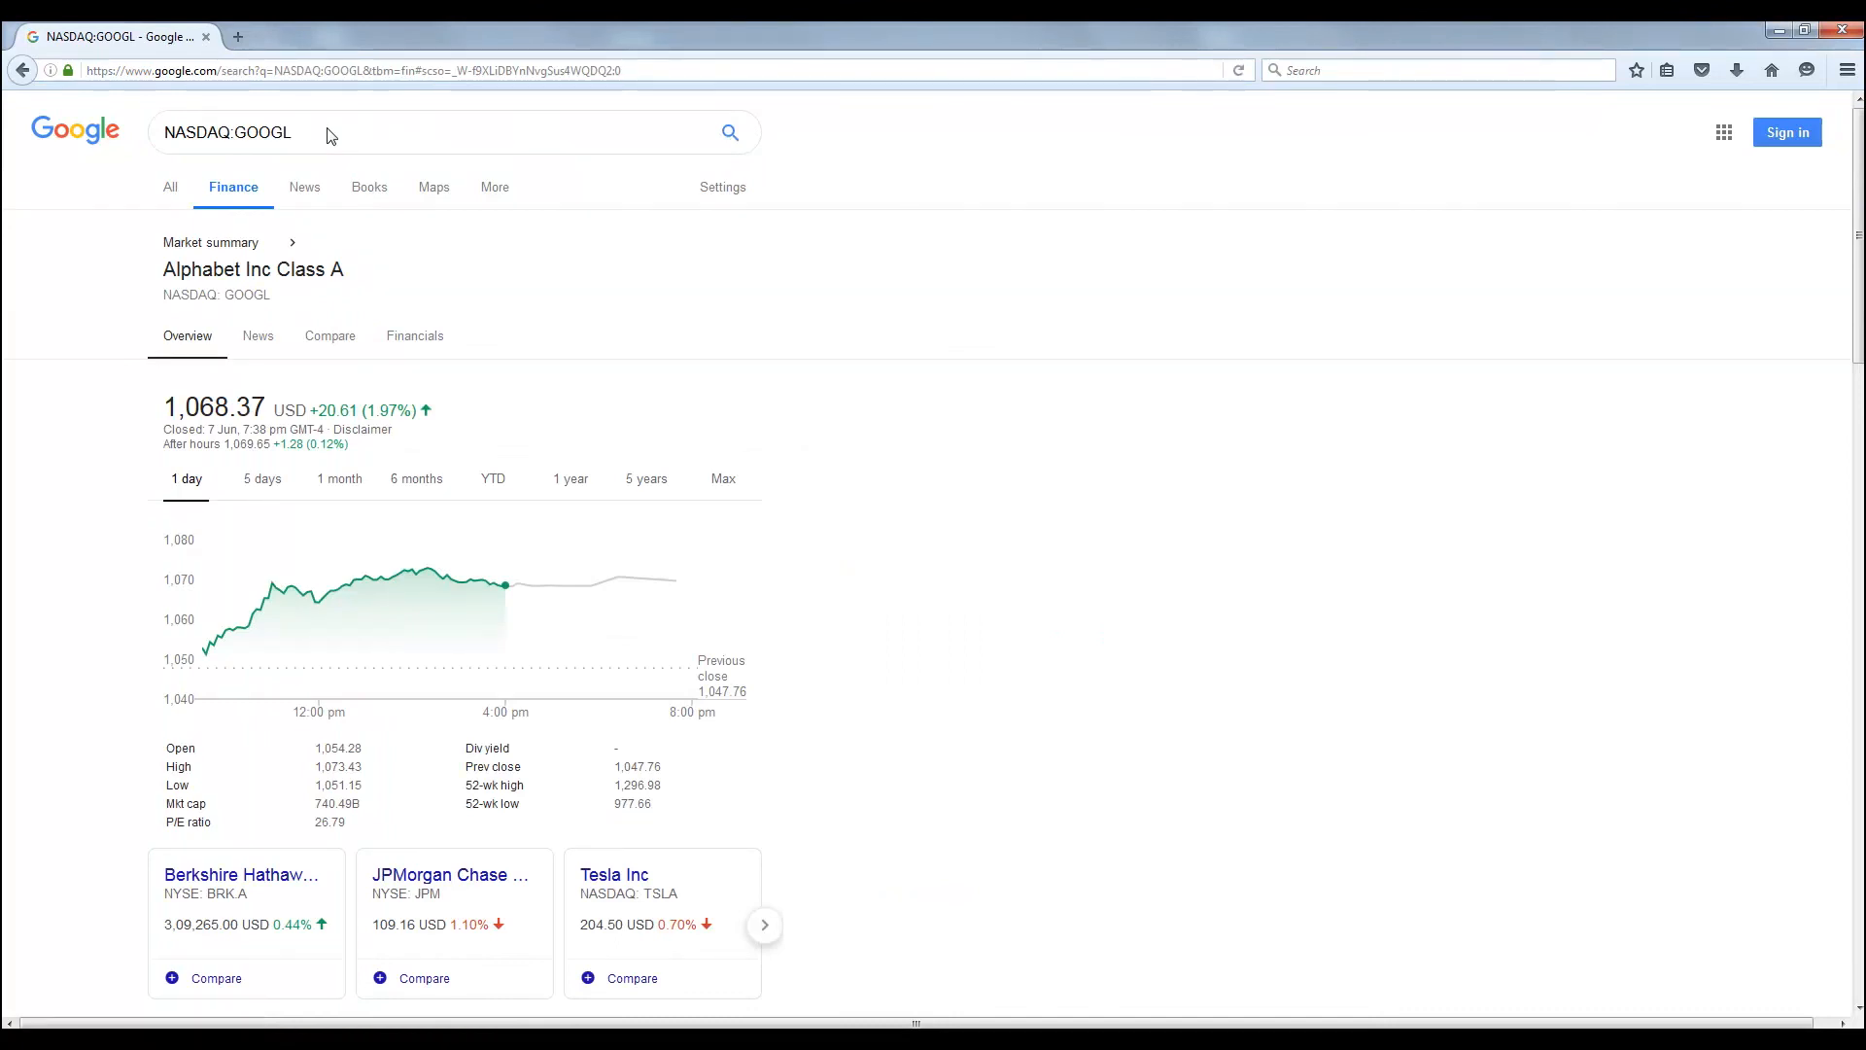
# Look up NSC:INVALID, NYSE:INFY and KRX:005930, then open the process-studio log from the logs folder
pyautogui.hotkey('ctrl', 'a')
pyautogui.write('NSC:INVALID')
pyautogui.press('Return')
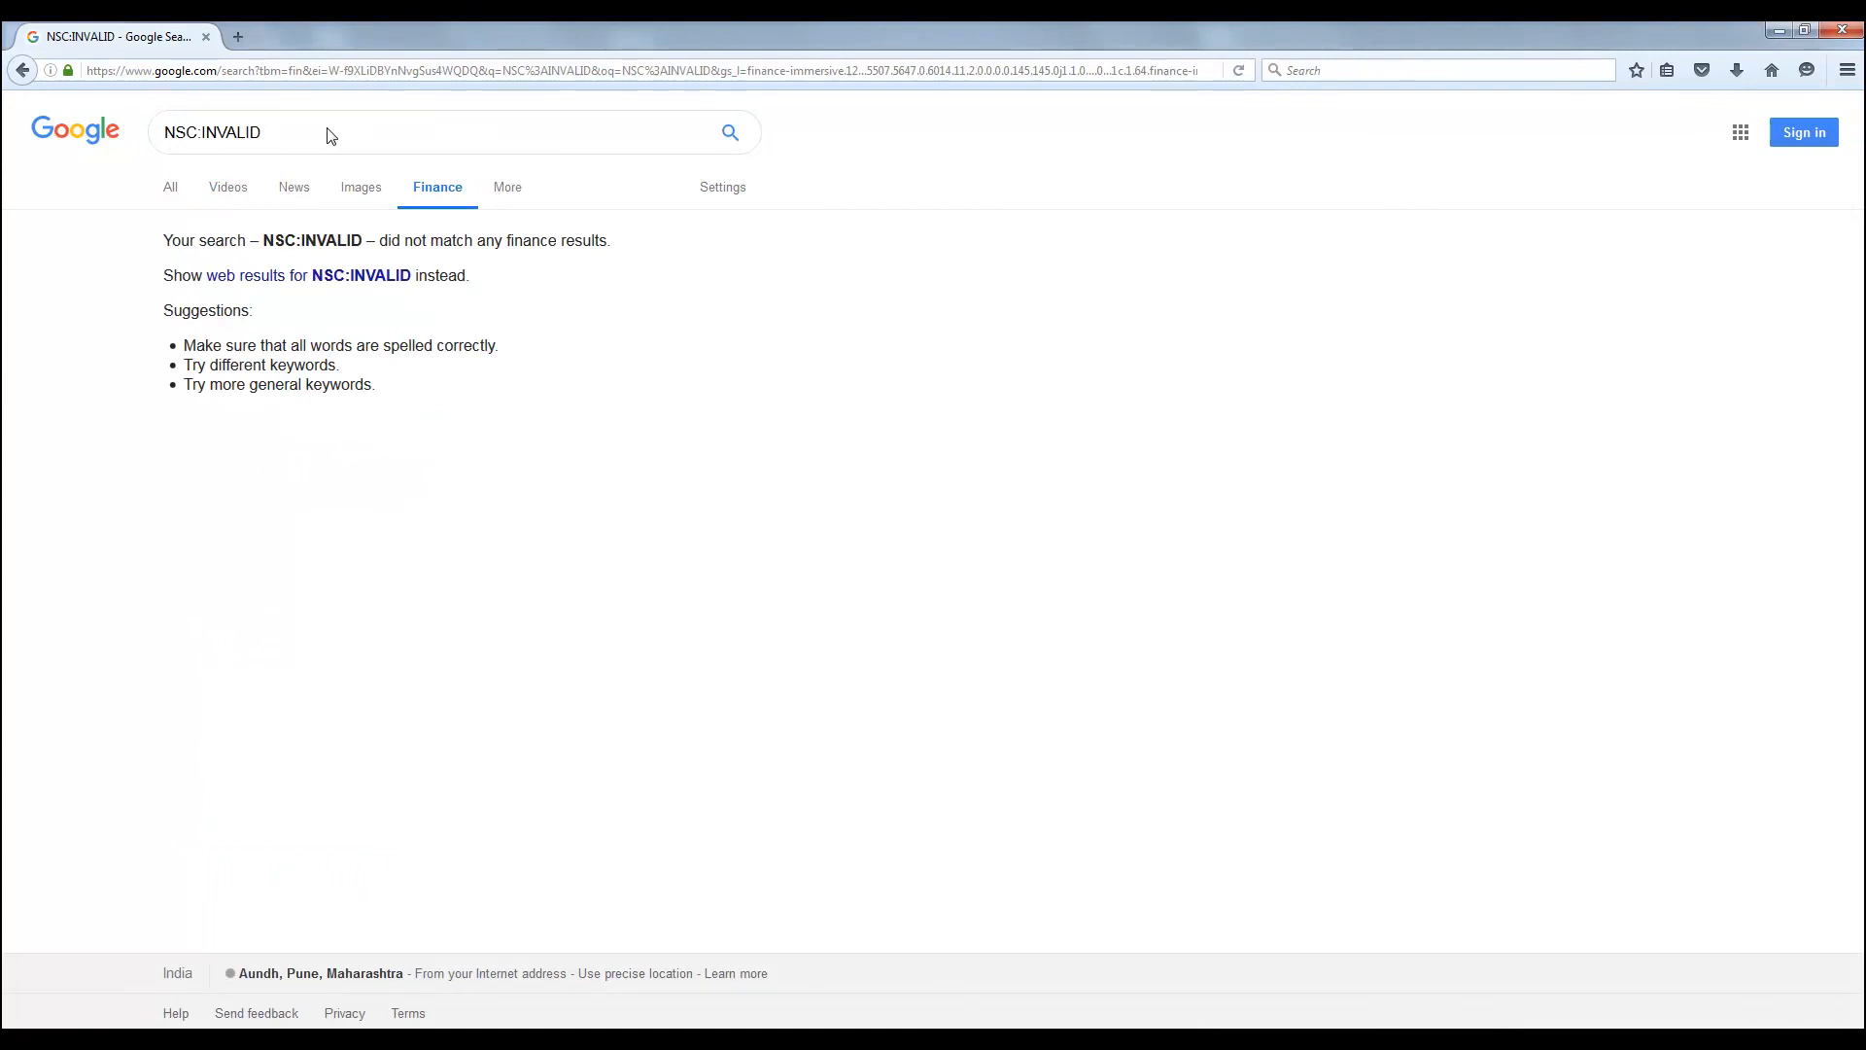
pyautogui.hotkey('ctrl', 'a')
pyautogui.write('NYSE:INFY')
pyautogui.press('Return')
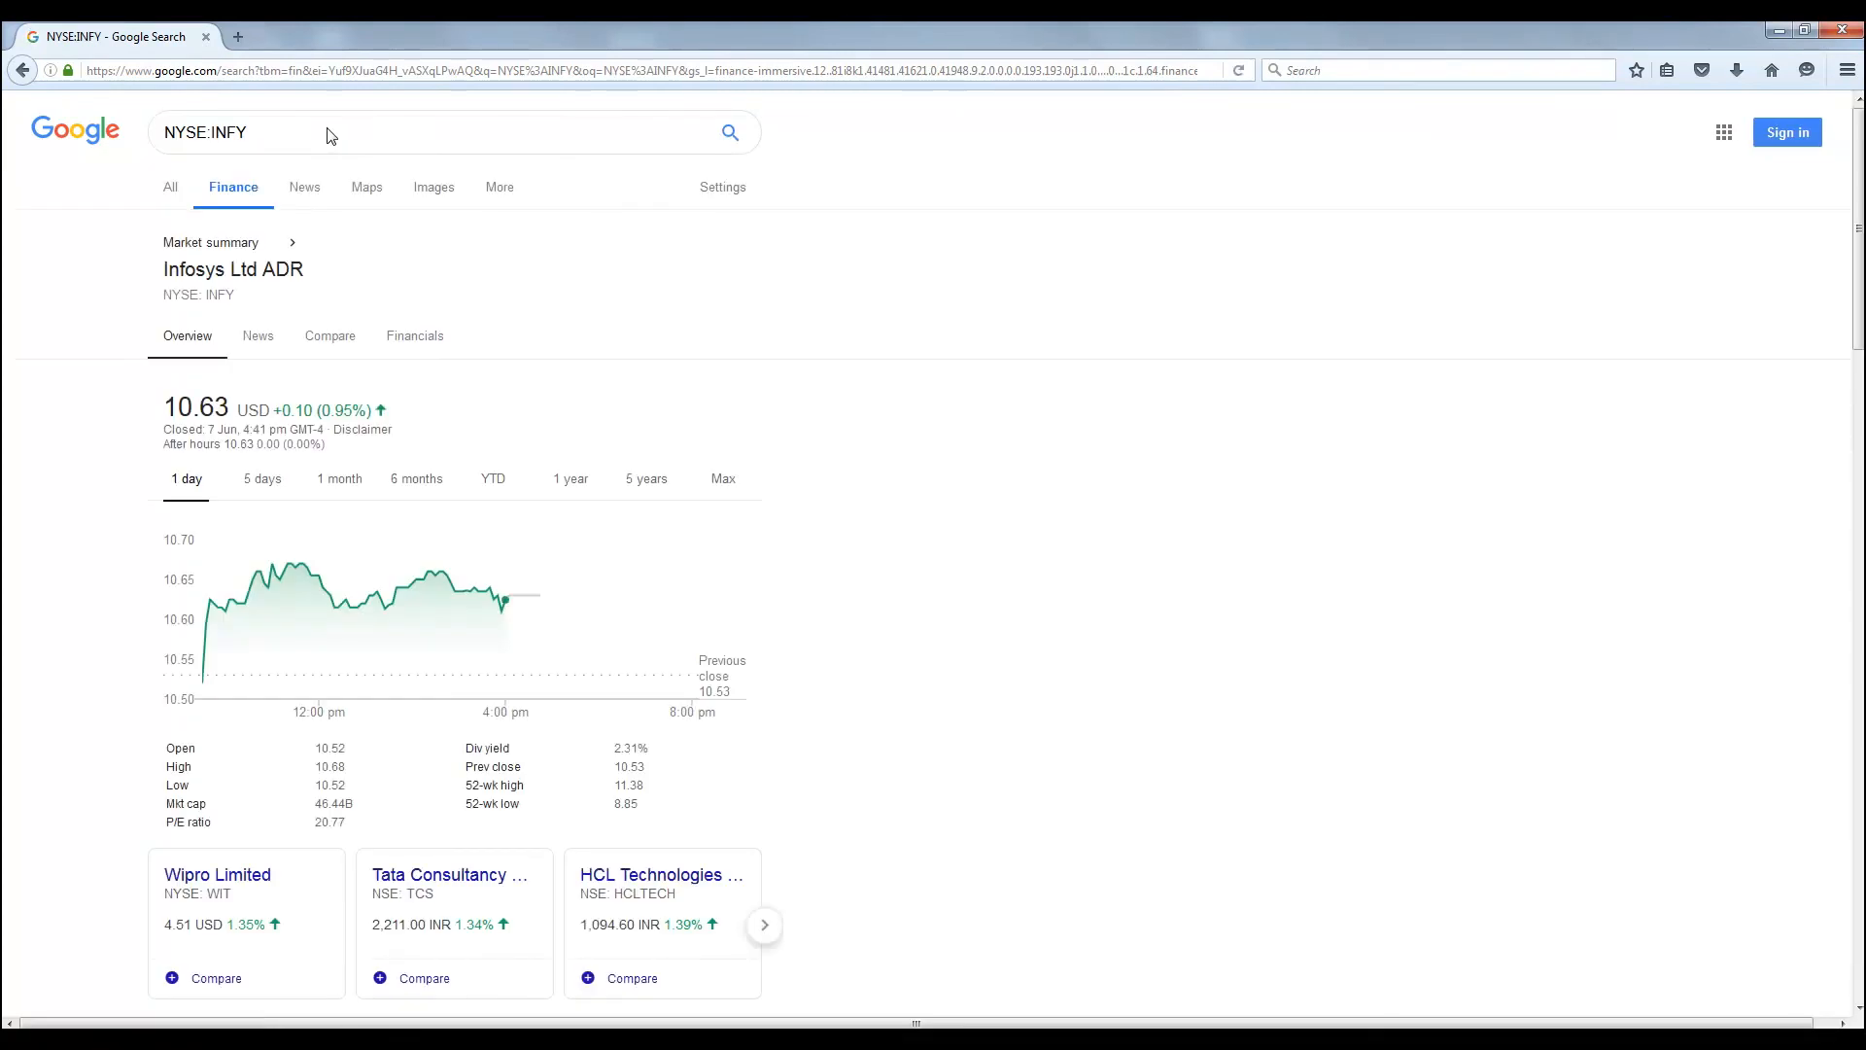
pyautogui.hotkey('ctrl', 'a')
pyautogui.write('KRX:005930')
pyautogui.press('Return')
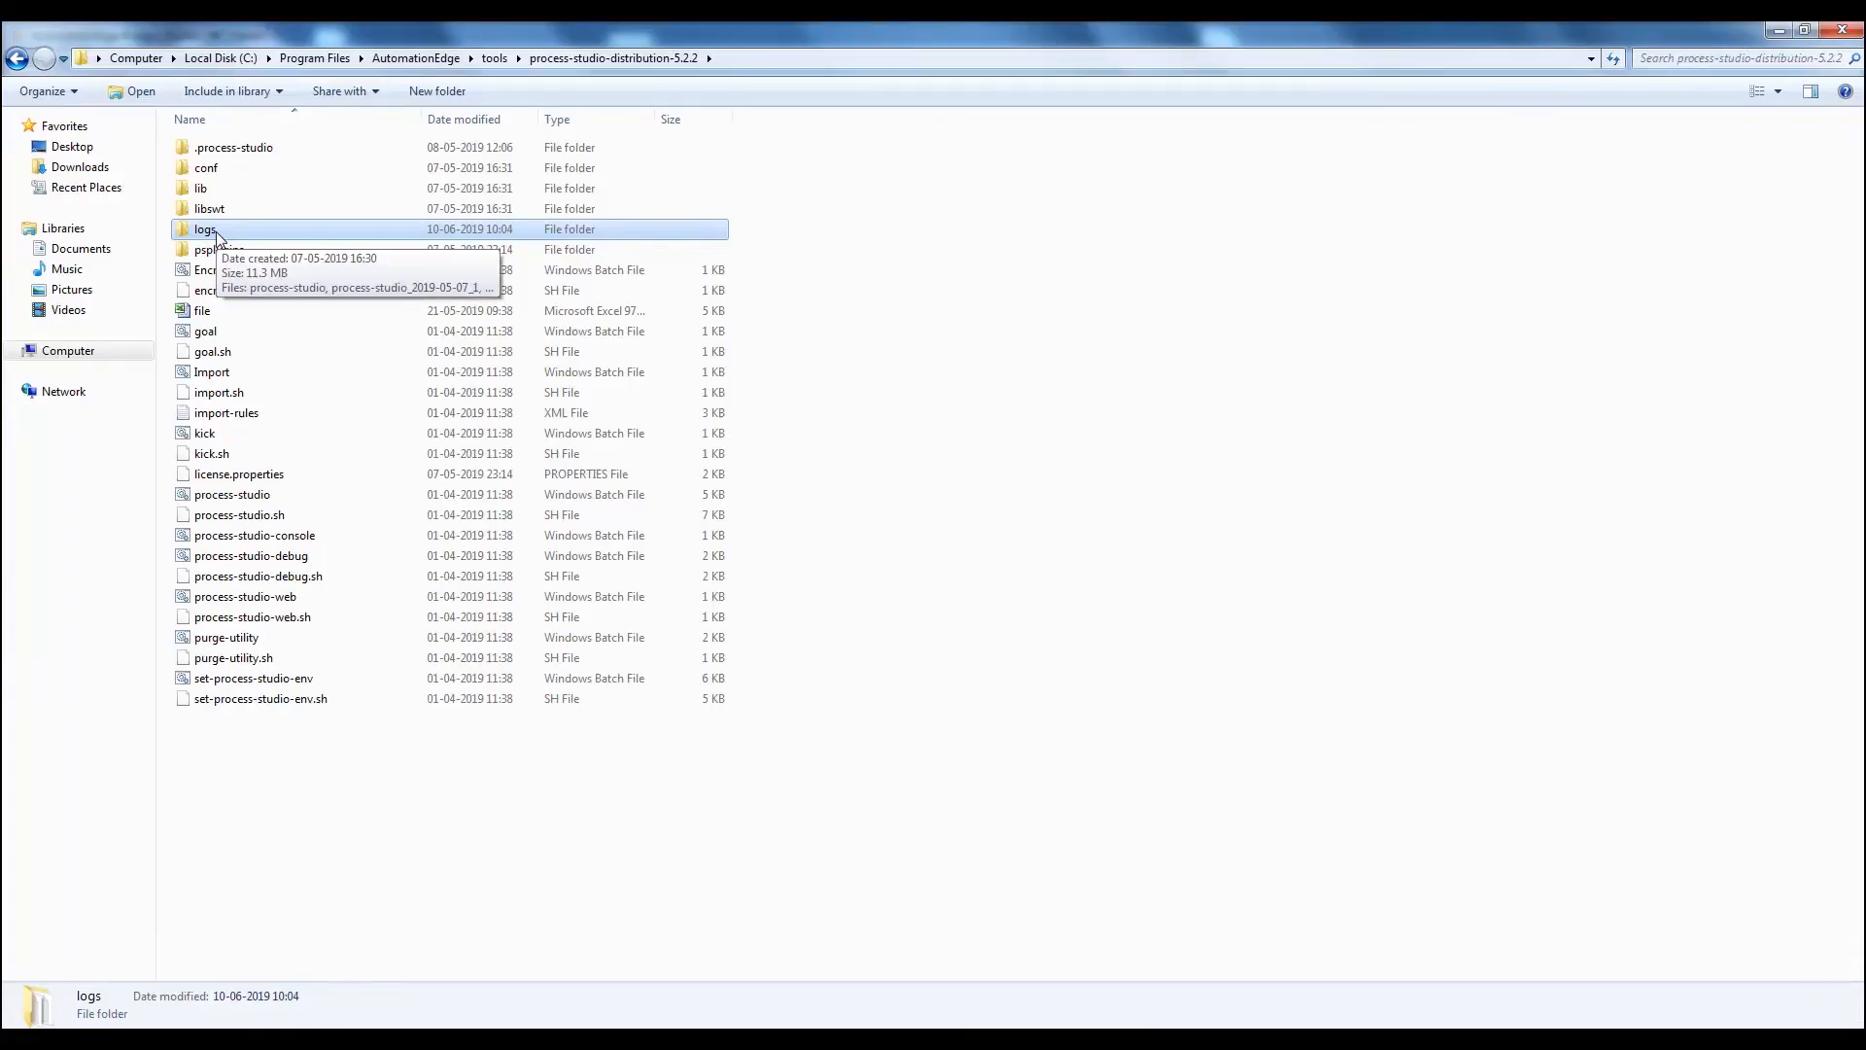
pyautogui.doubleClick(218, 236)
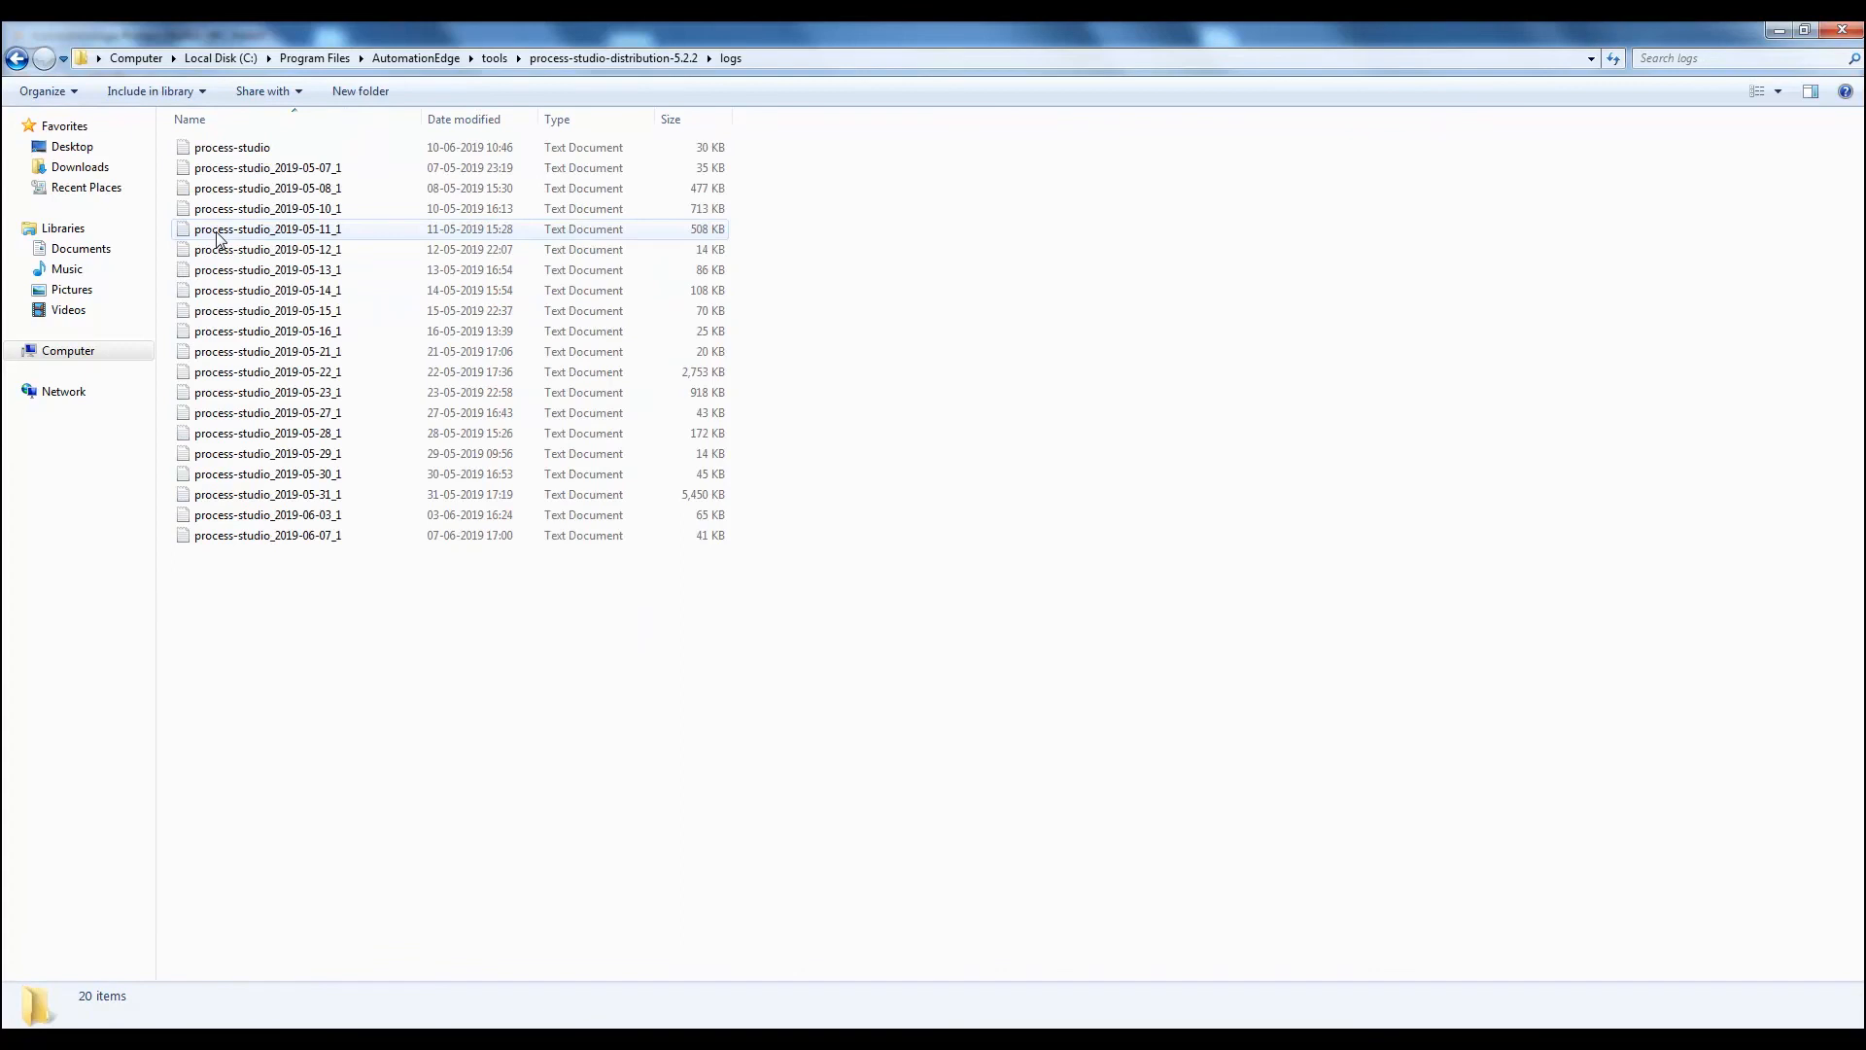
pyautogui.doubleClick(234, 149)
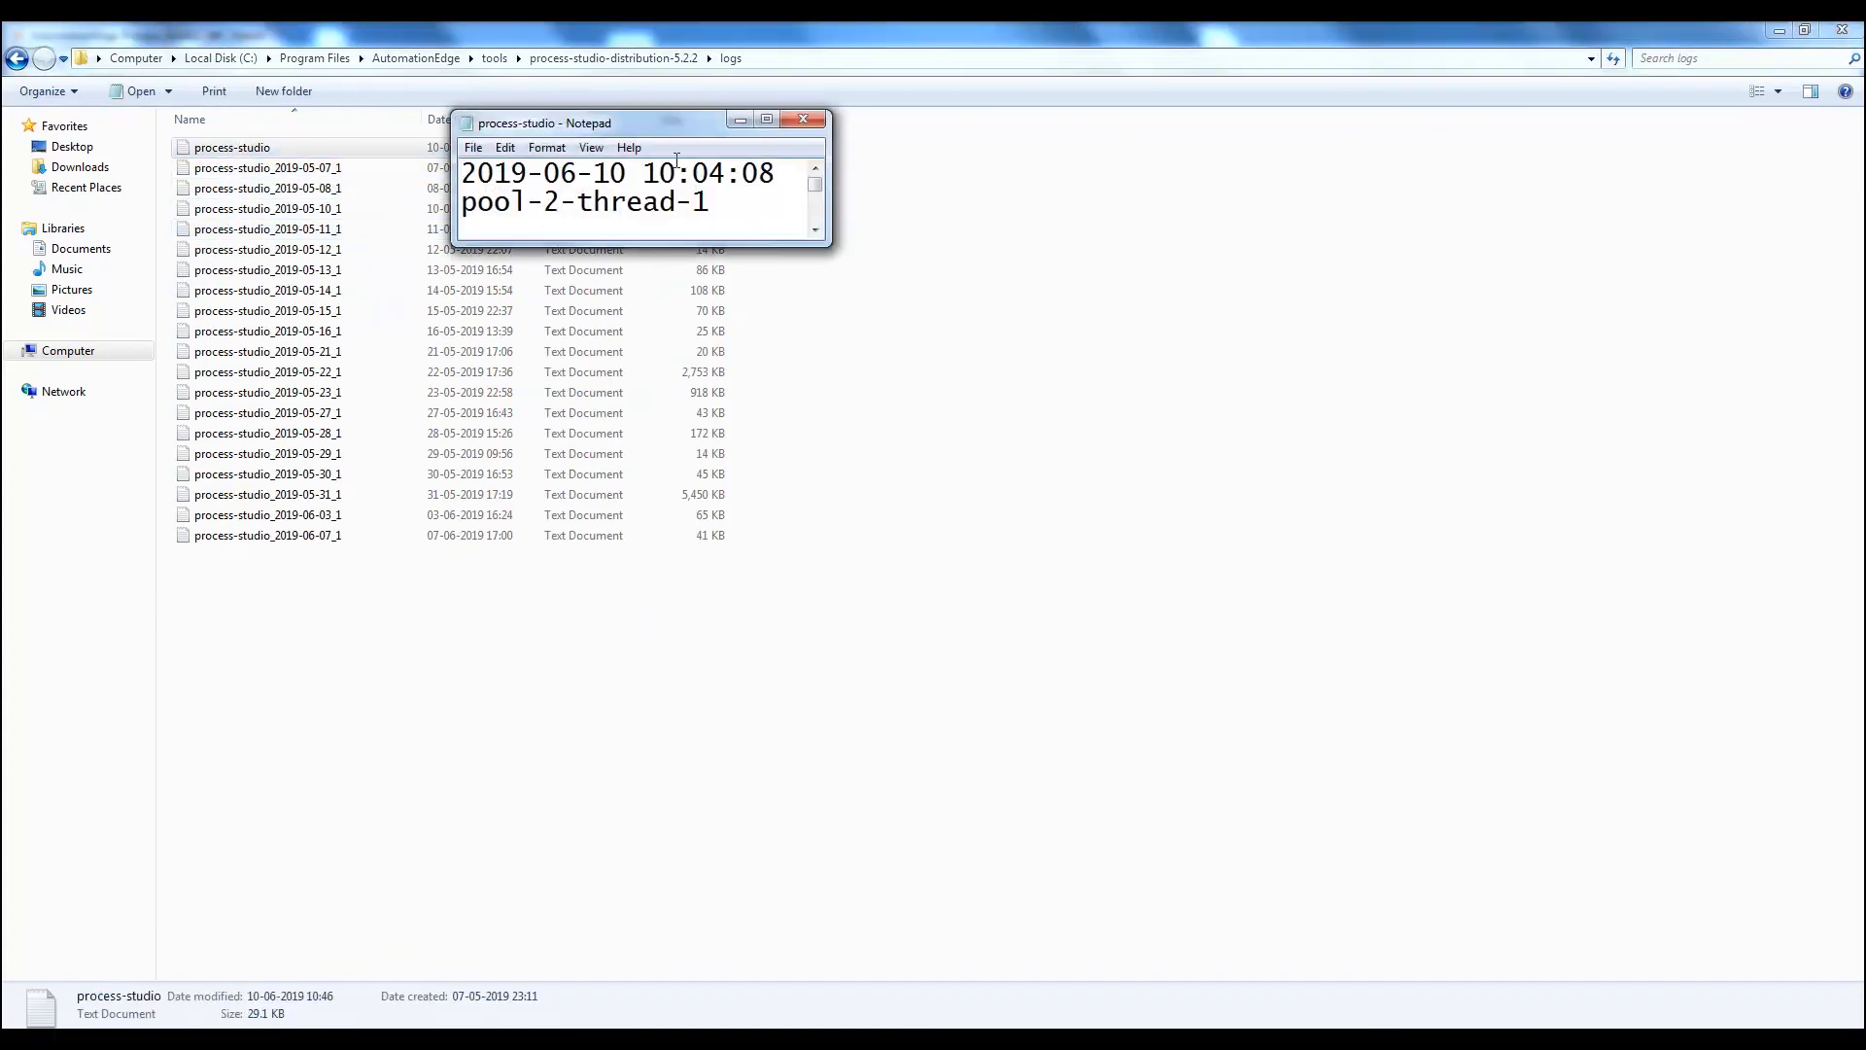
# Maximize Notepad and highlight the logged error message line and the NSC:INVALID stock symbol
pyautogui.click(762, 116)
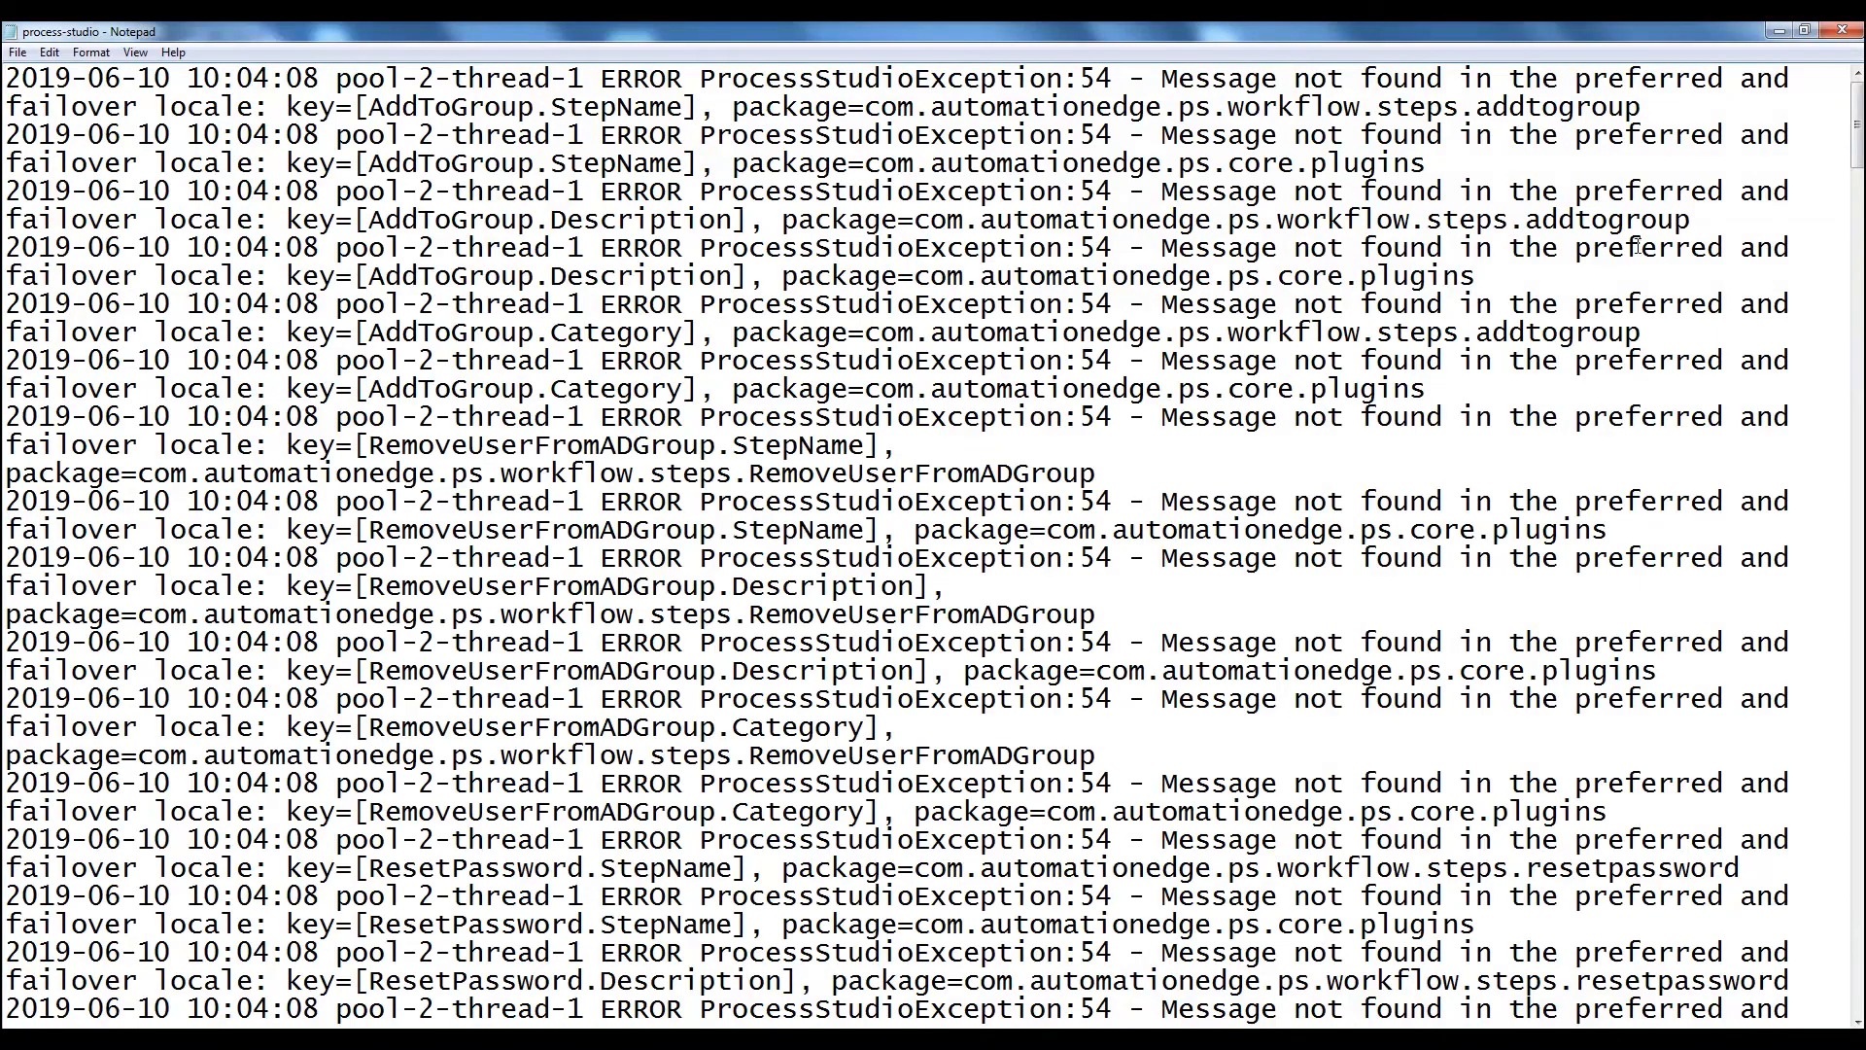
pyautogui.moveTo(1858, 124); pyautogui.dragTo(1858, 971)
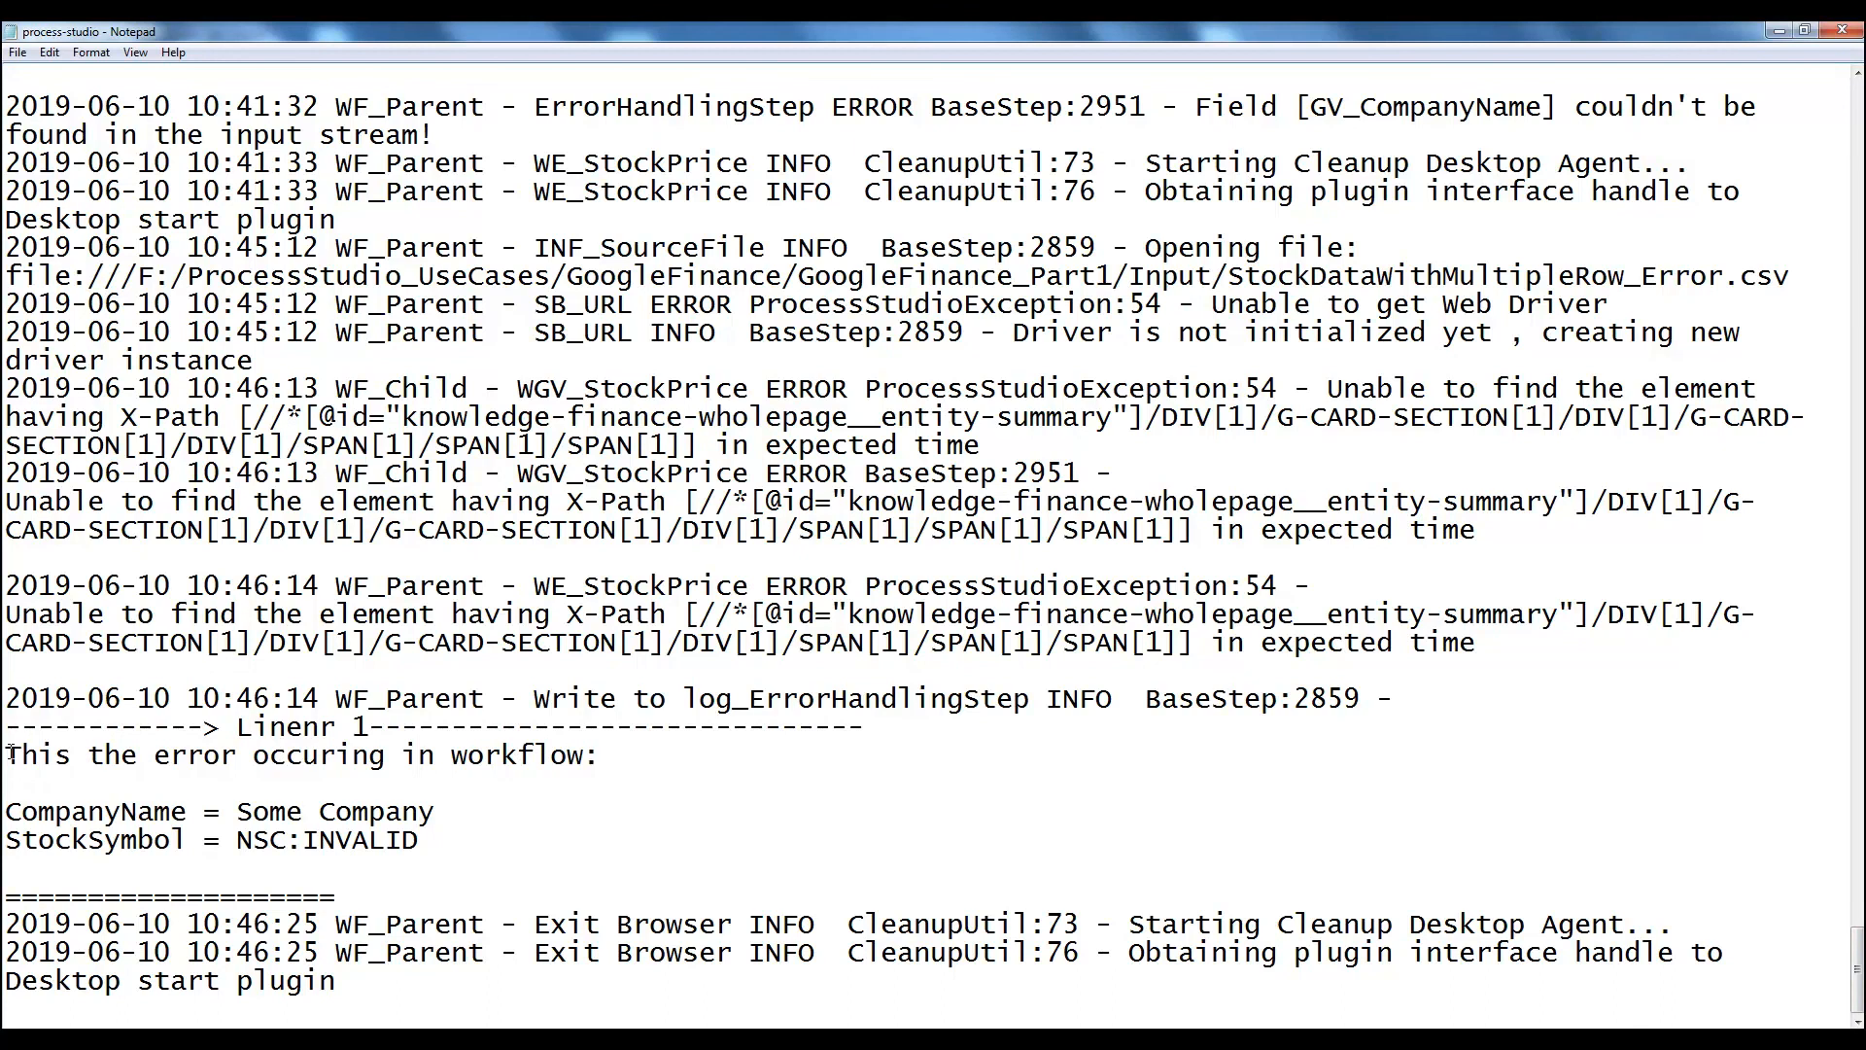
pyautogui.moveTo(7, 755); pyautogui.dragTo(636, 760)
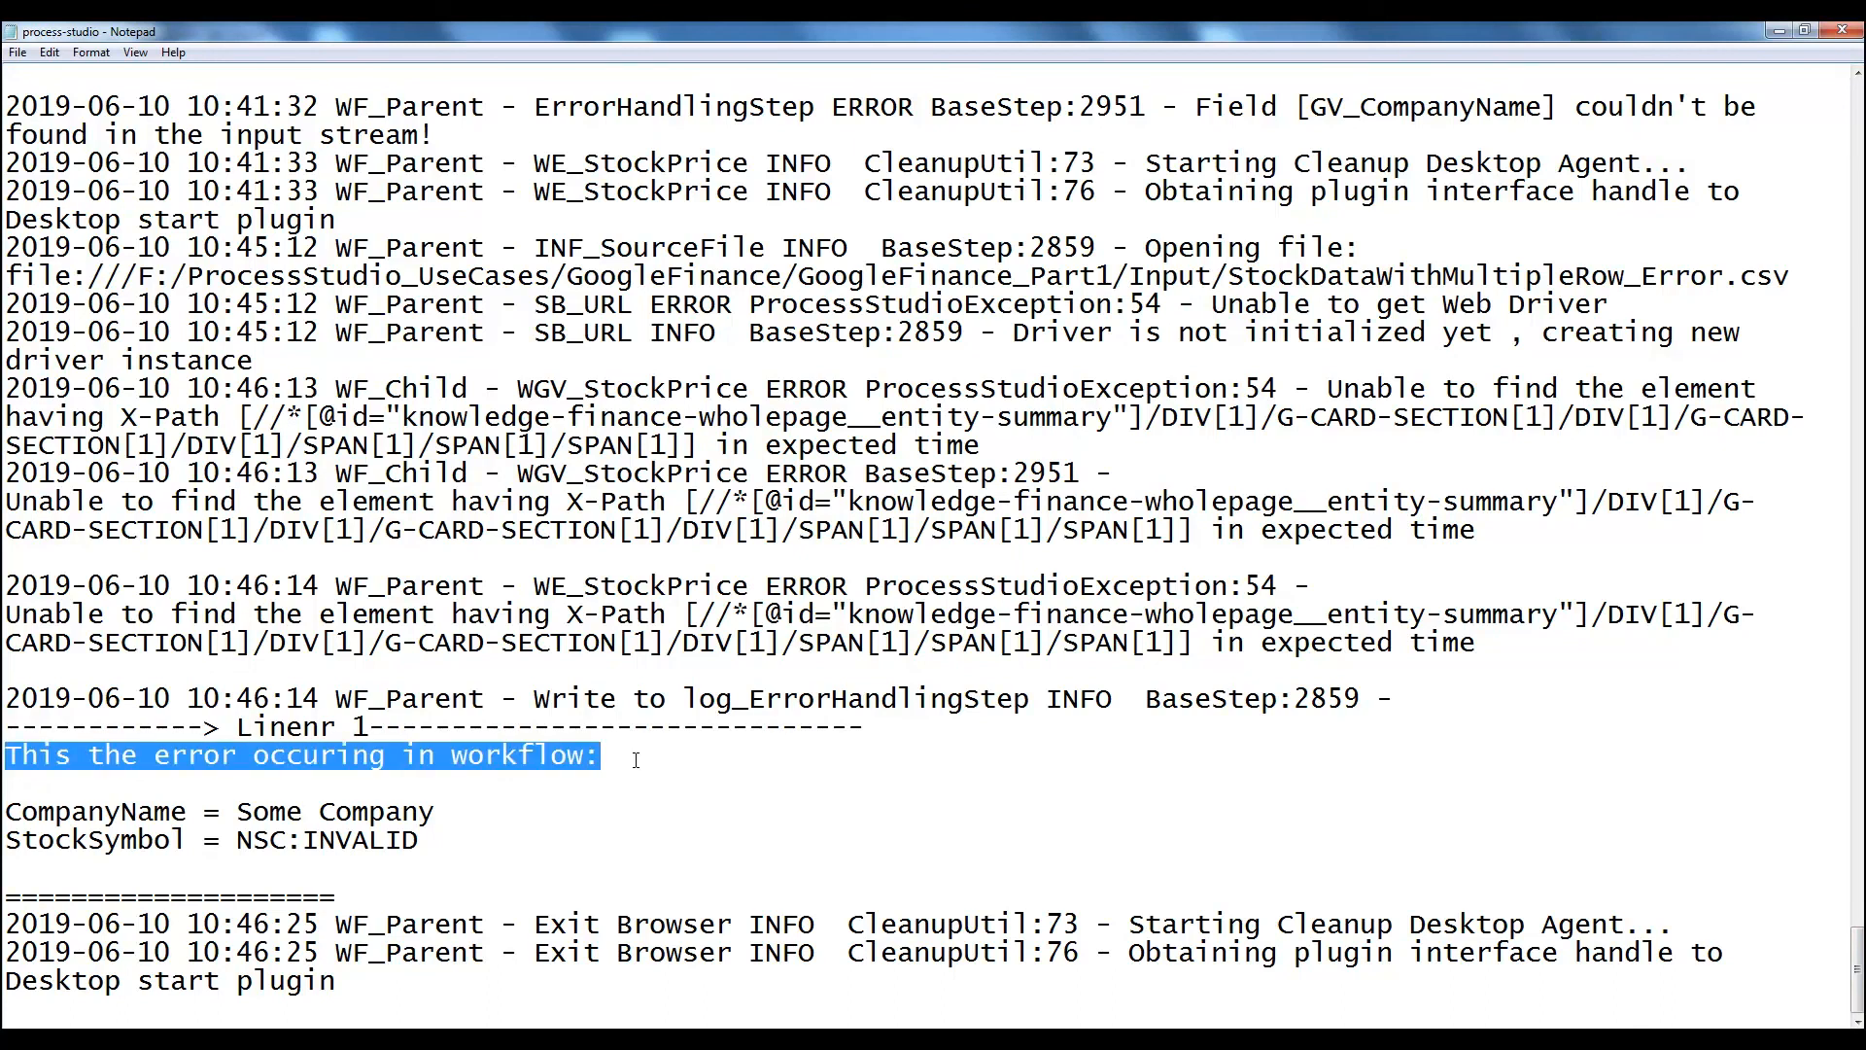
pyautogui.moveTo(5, 812); pyautogui.dragTo(244, 844)
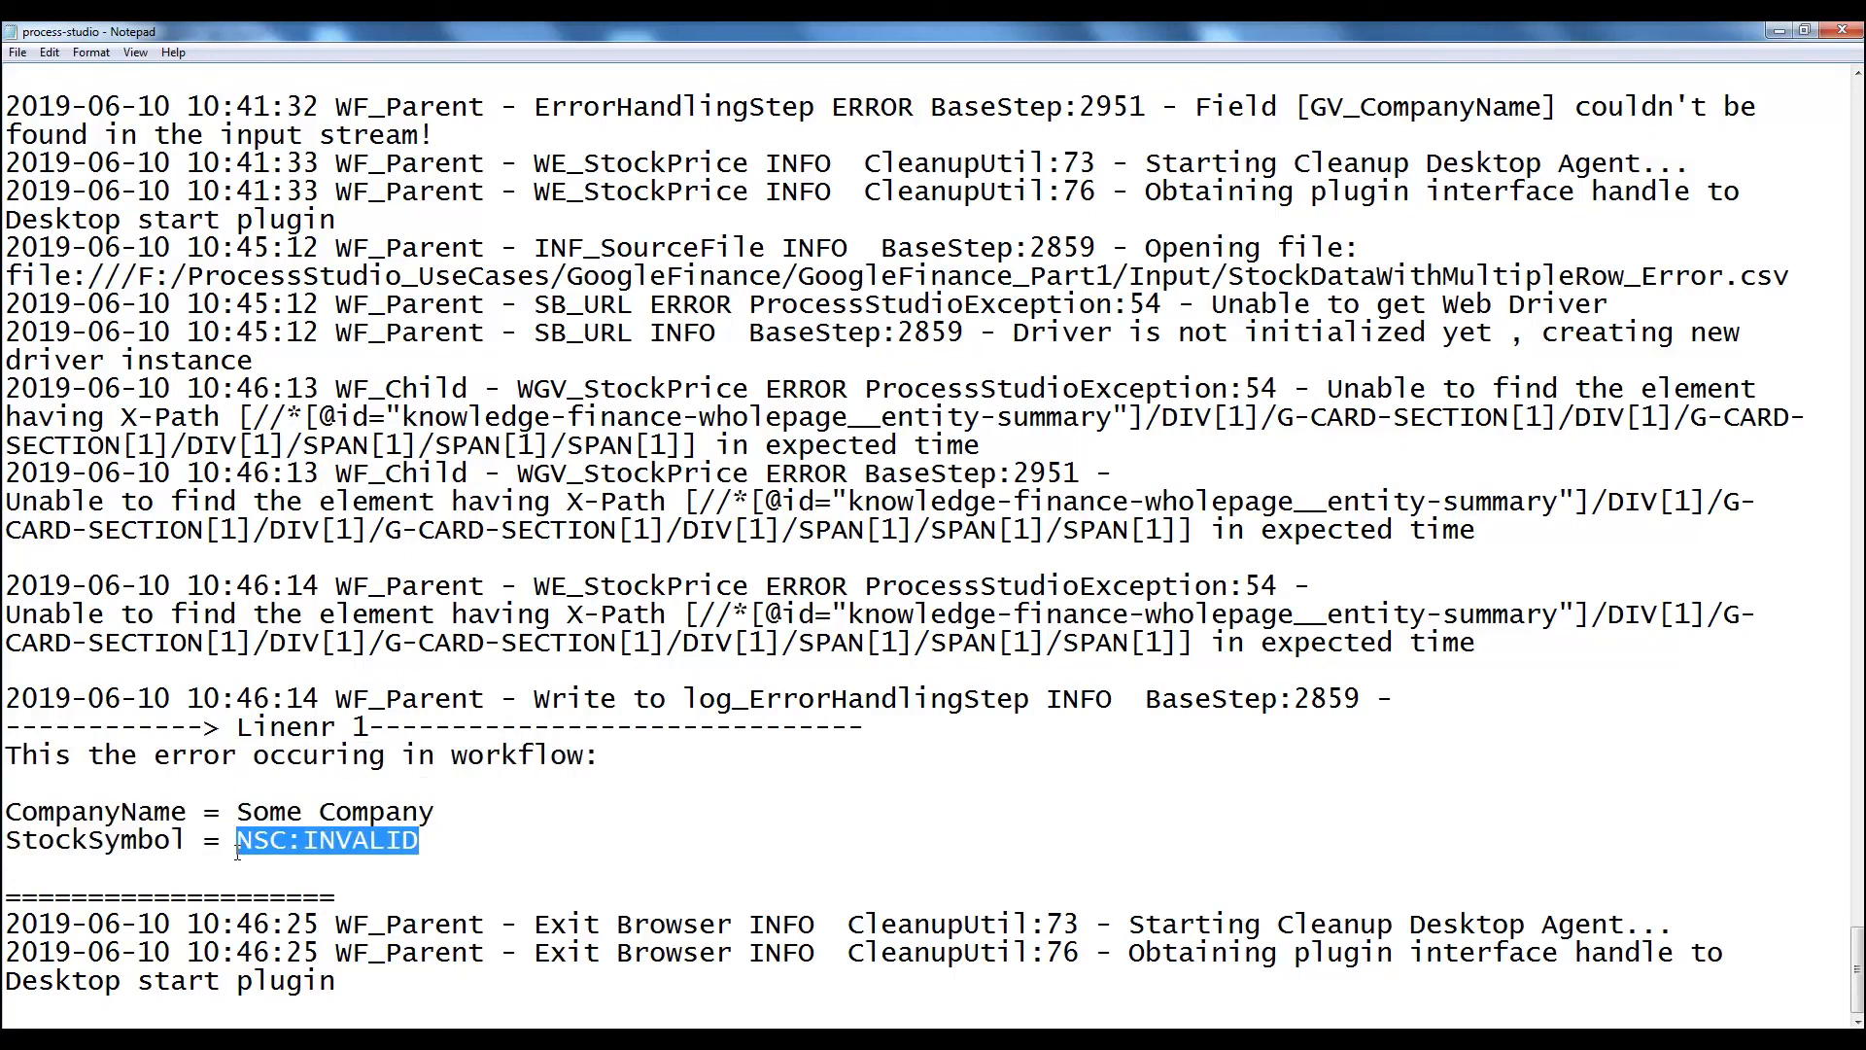